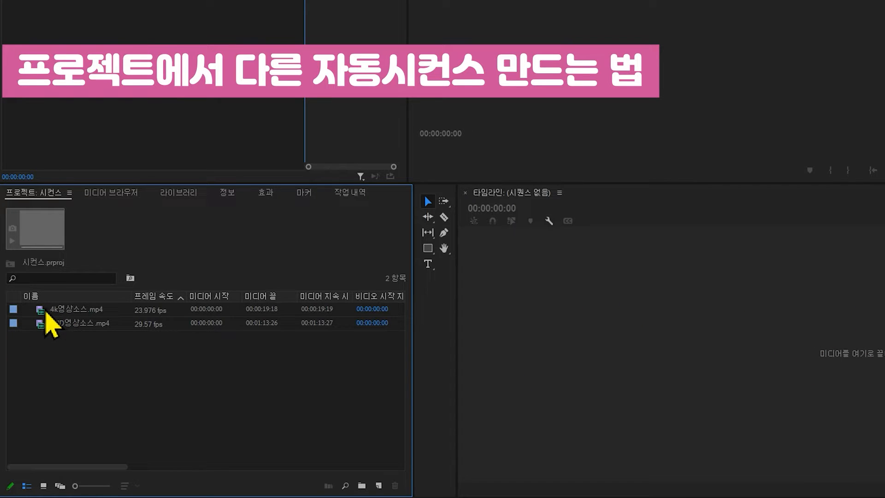
Create a sequence matching 4k영상소스.mp4 by placing the clip in the empty timeline.
left_click_drag(42, 309, 815, 350)
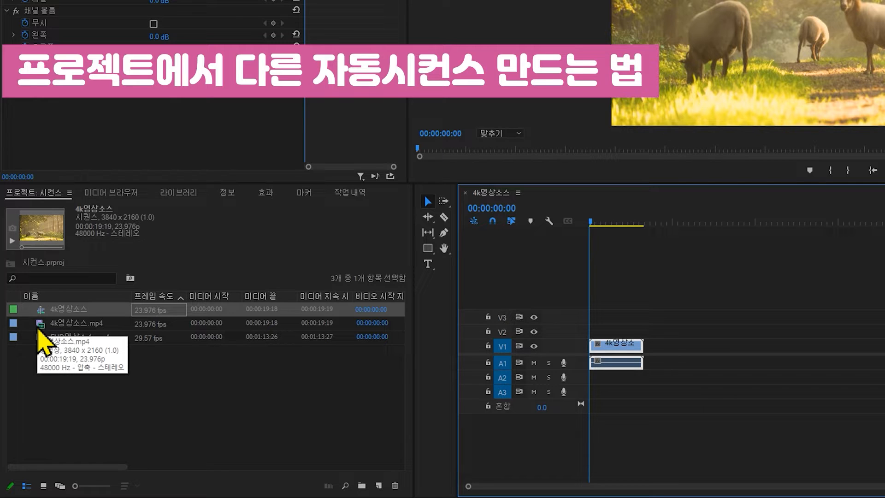
left_click(41, 313)
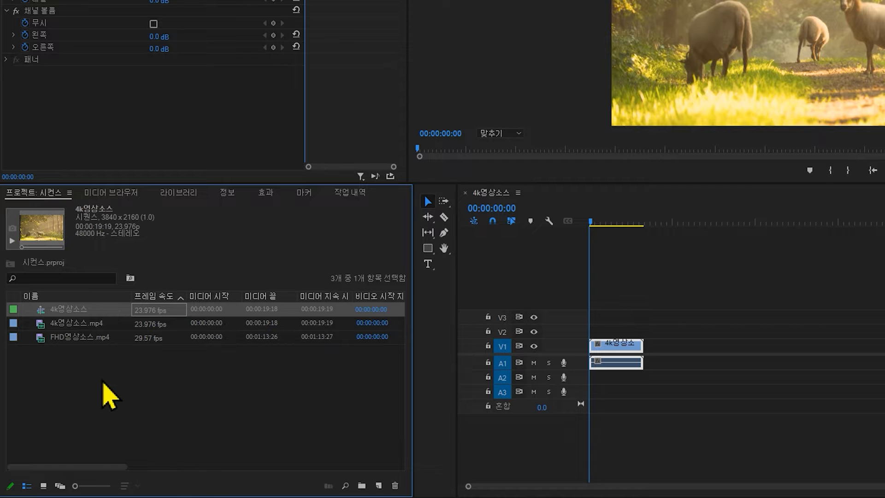
Import the infiltrators-electronic audio file and the images 온에어진짜3.png and 컴자판.jpg into the project.
double_click(102, 383)
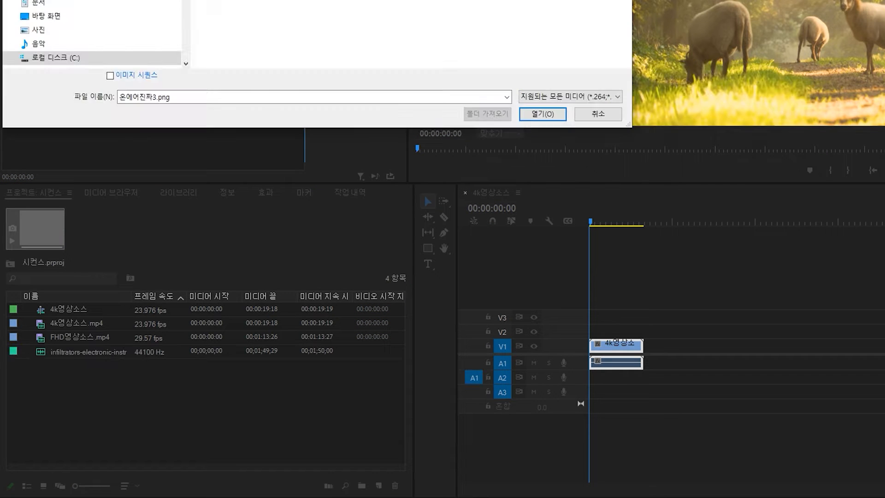
key("Return")
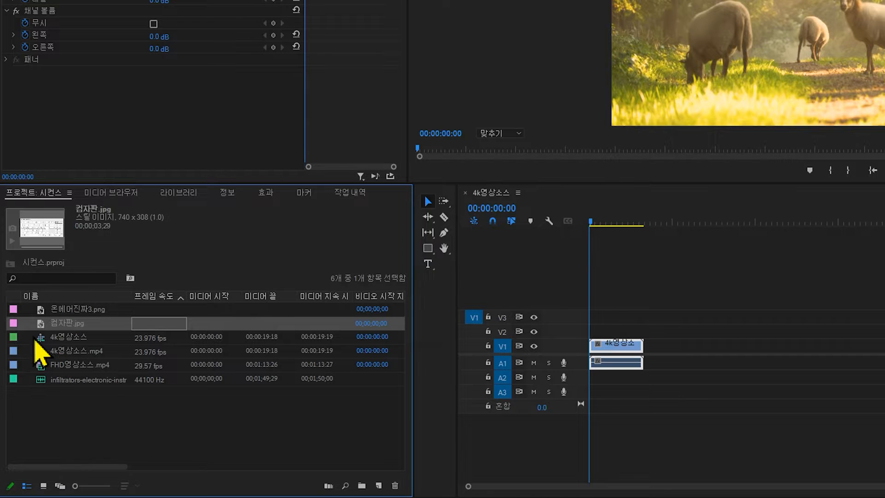
left_click(55, 411)
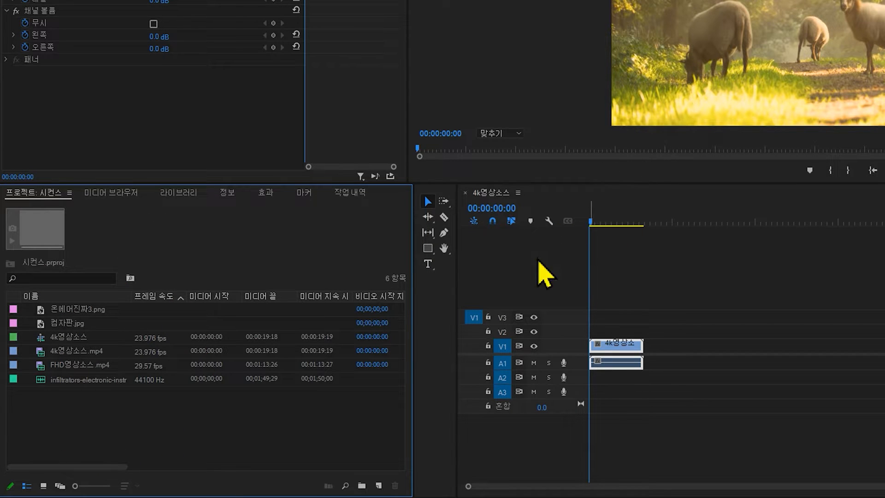
Create a second sequence matching the source clip FHD영상소스.mp4.
left_click(49, 366)
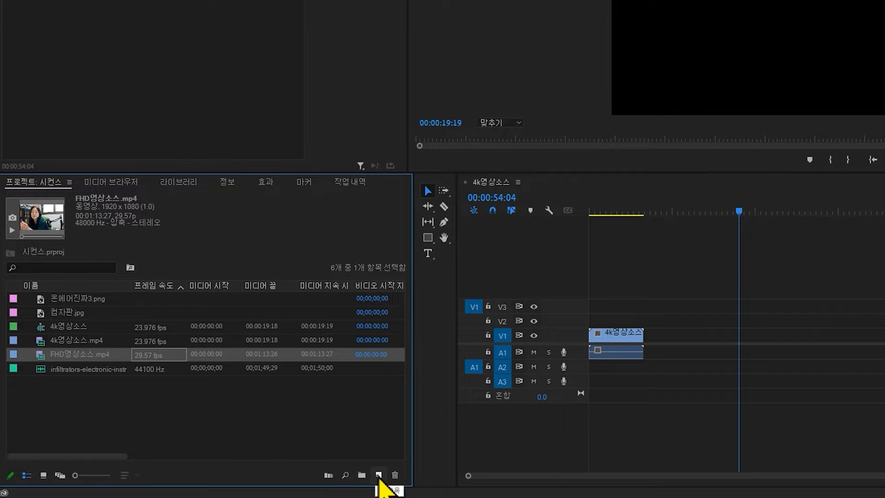
left_click_drag(73, 355, 385, 483)
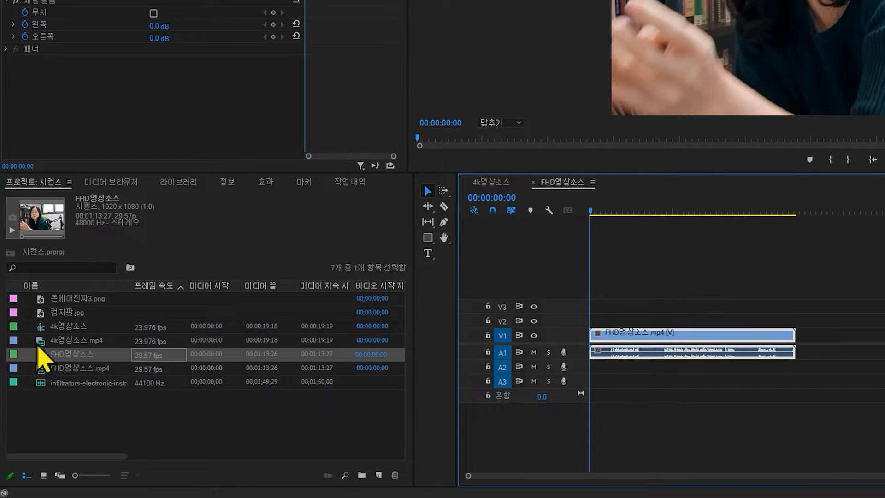
left_click(59, 372)
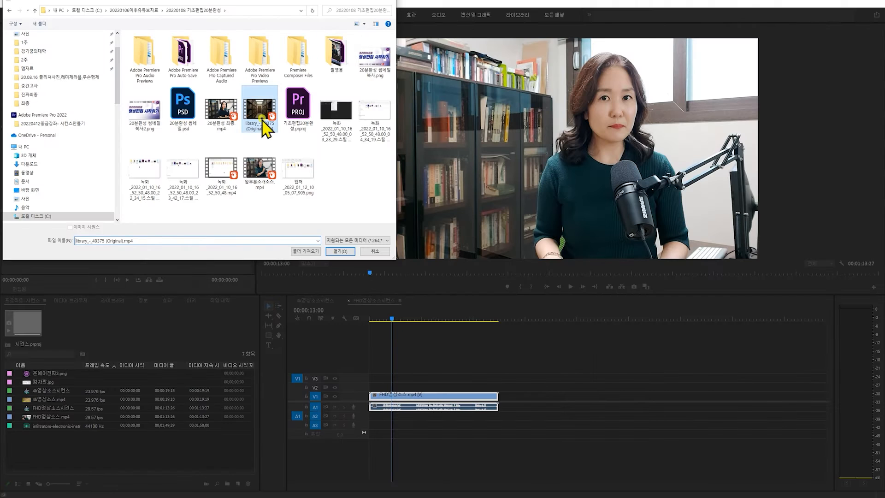
Import library_-_49375 (Original).mp4 and create a sequence matching its settings.
double_click(262, 119)
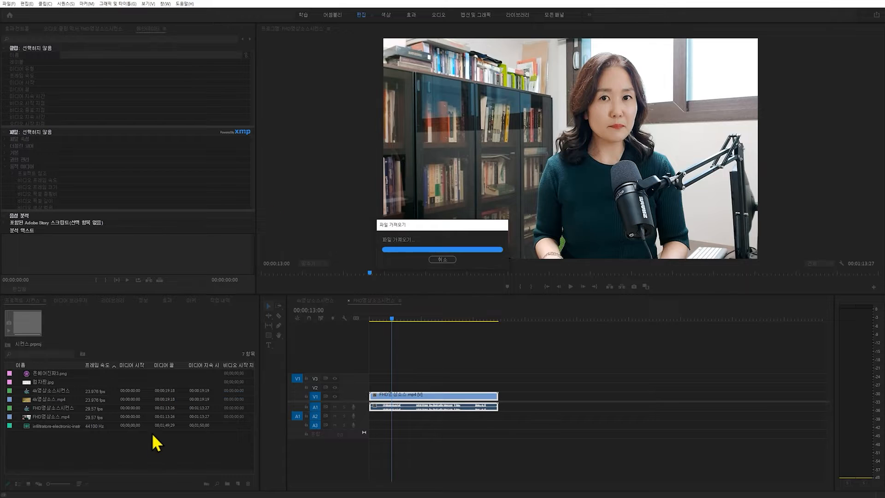
left_click_drag(27, 427, 239, 484)
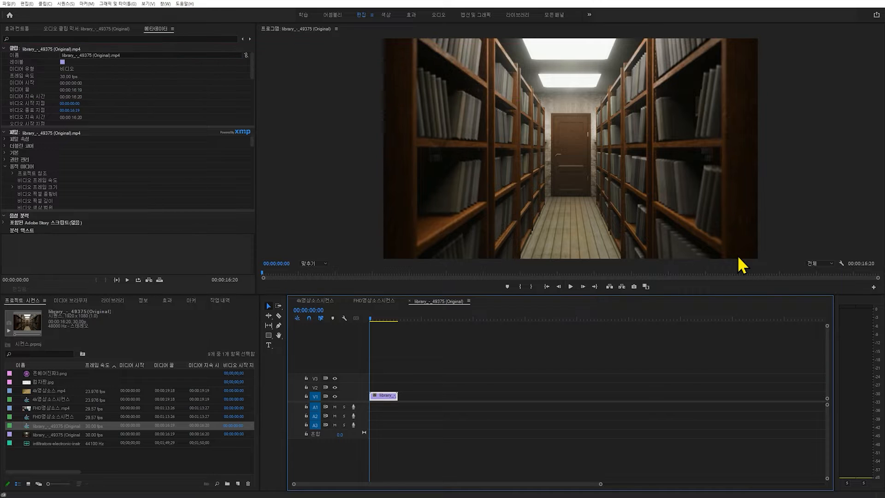
left_click(238, 484)
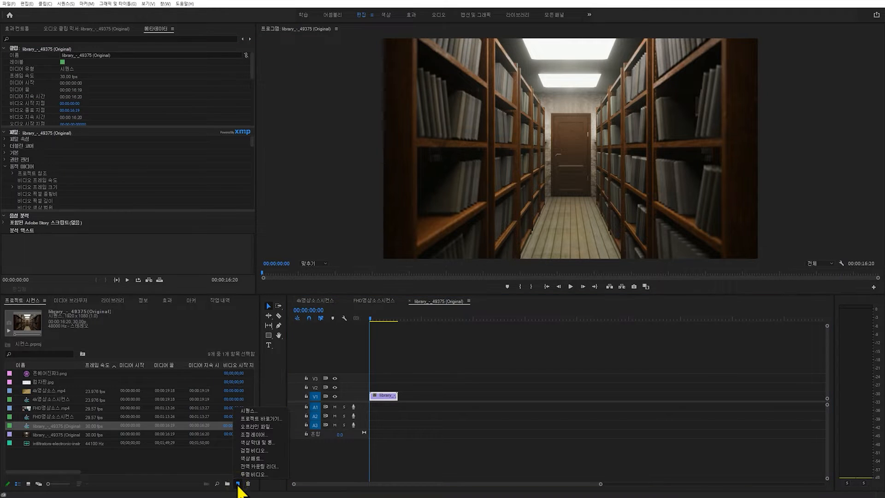
left_click(247, 411)
key("Escape")
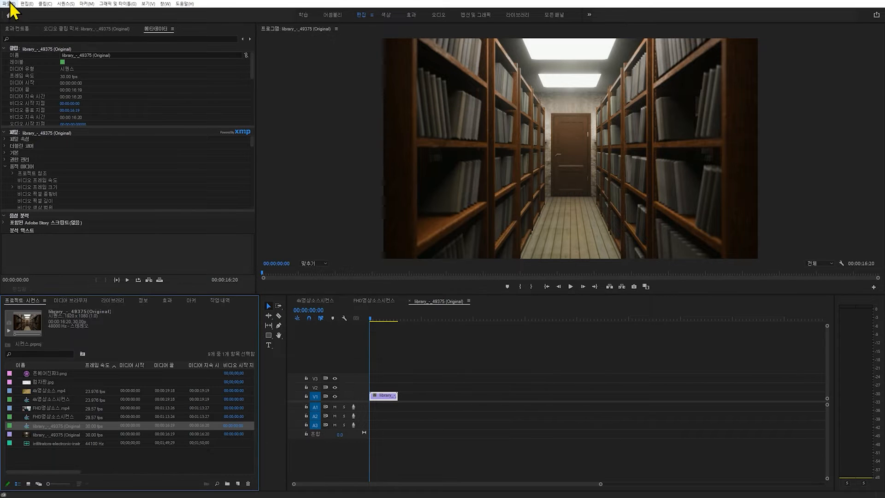
Start a new sequence with the editing mode 사용자 정의 and a timebase of 29.97 프레임/초.
left_click(9, 5)
mouse_move(18, 14)
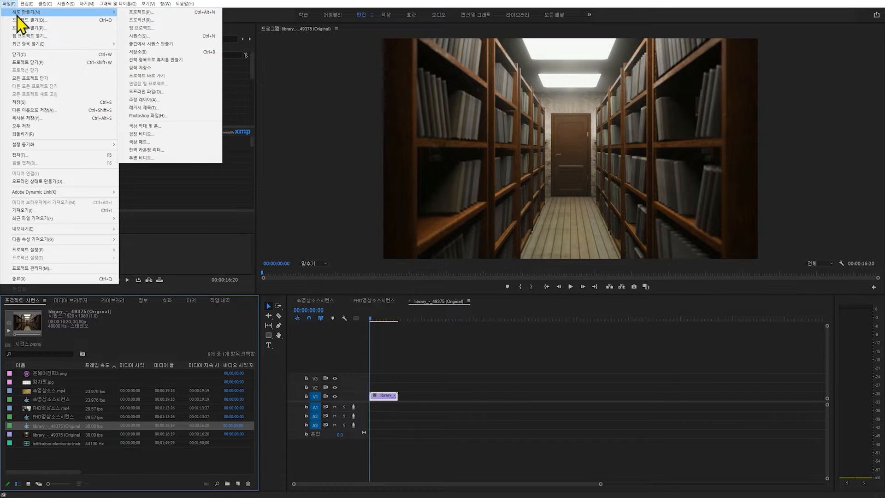
left_click(133, 36)
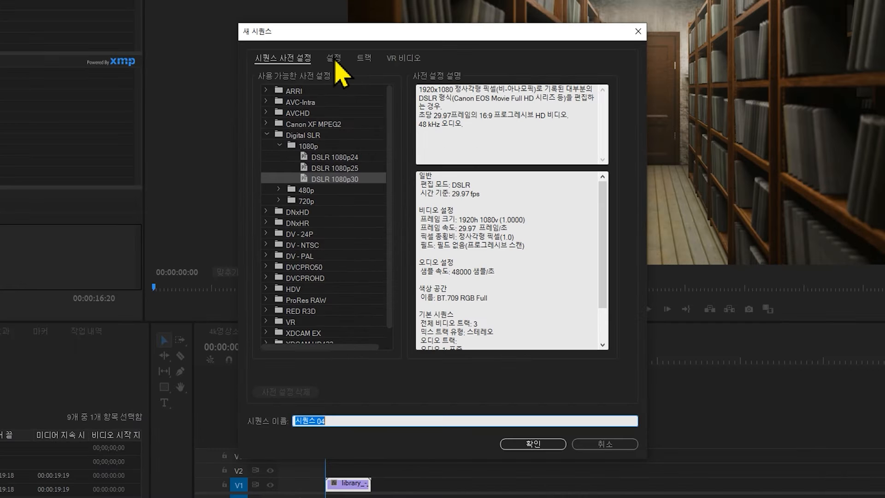
left_click(335, 60)
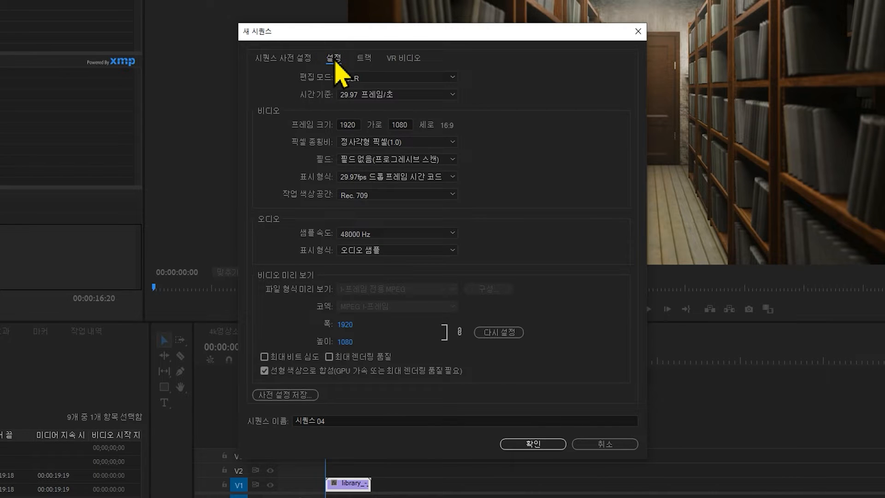
left_click(450, 78)
left_click_drag(463, 154, 461, 90)
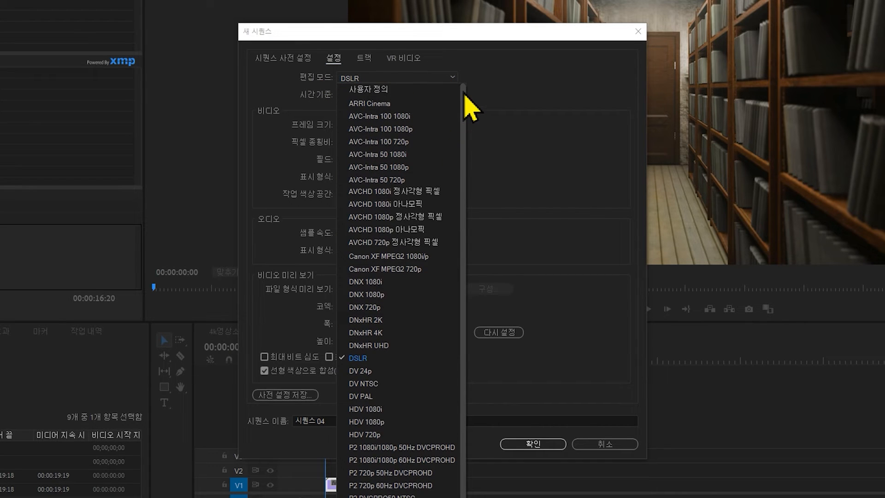
left_click(406, 94)
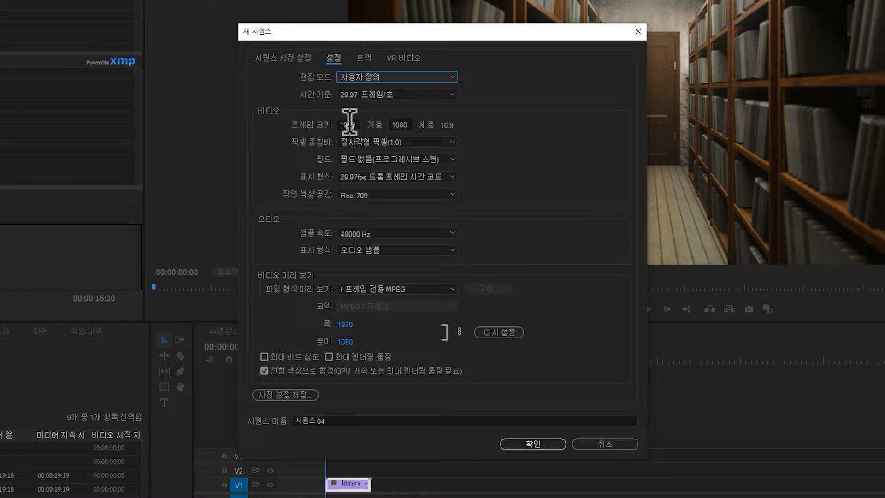
left_click(415, 94)
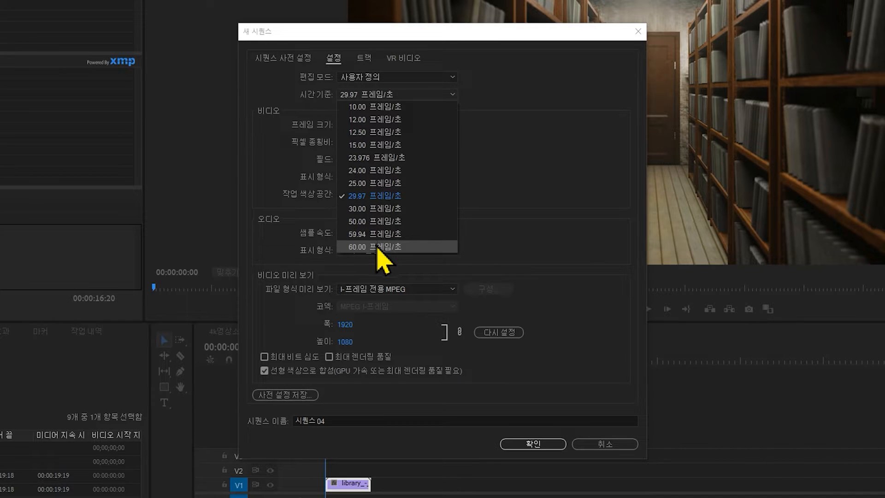
left_click(372, 200)
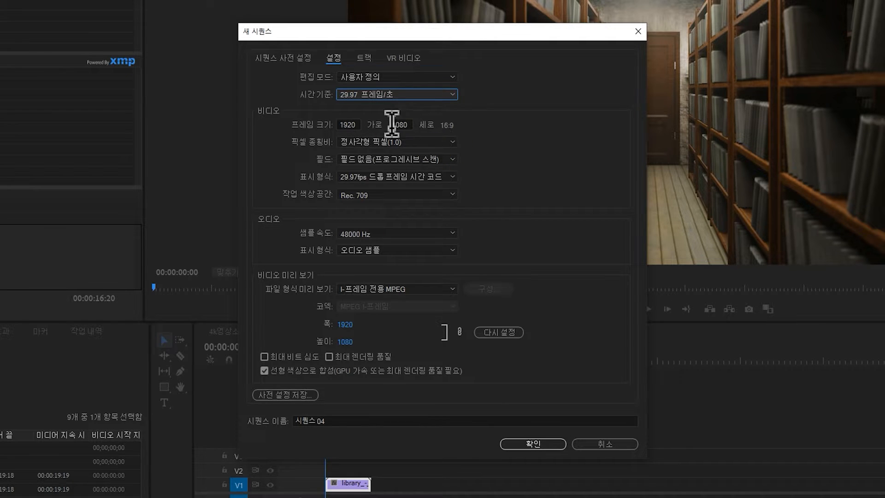
Set the new sequence's frame size to 1080 wide by 1920 high.
double_click(358, 123)
type("1080")
key("Tab")
type("1")
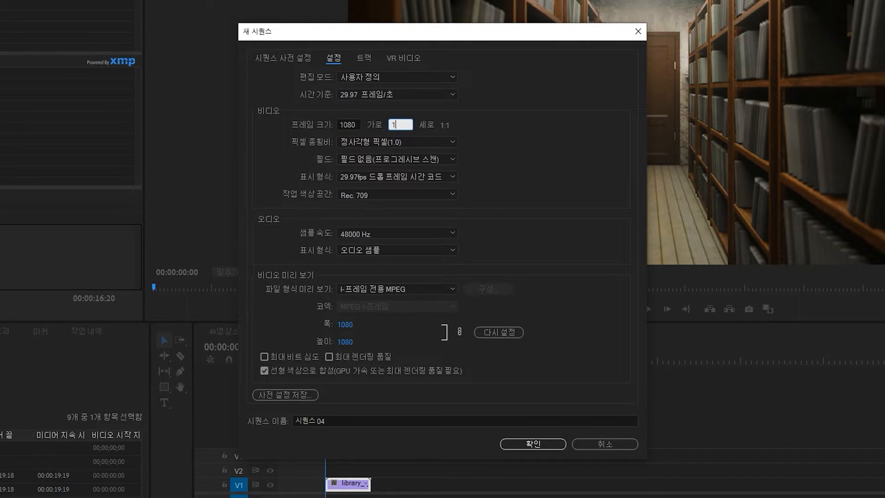
left_click(418, 106)
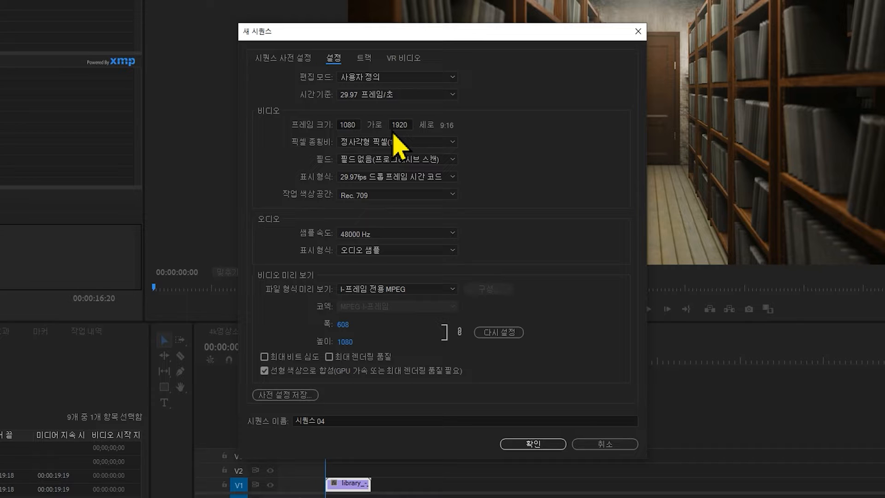
Set the new sequence's frame size to 720 wide by 1280 high.
double_click(357, 121)
type("720")
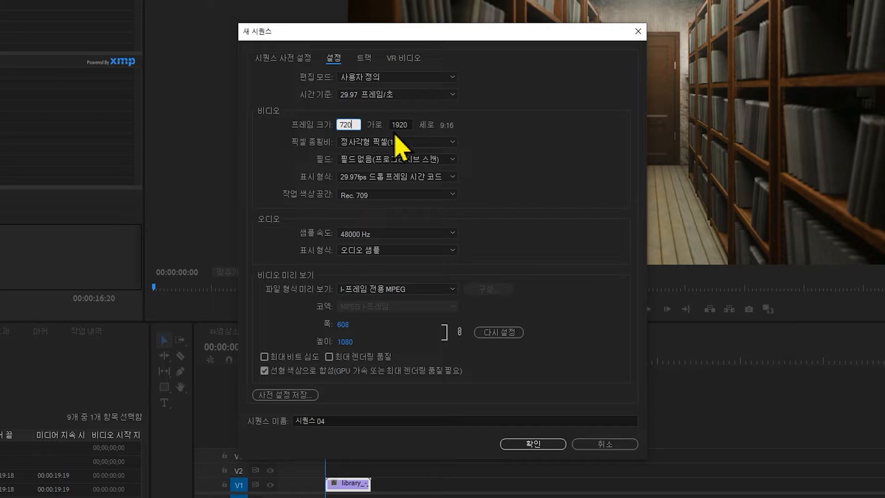
double_click(405, 123)
type("1280")
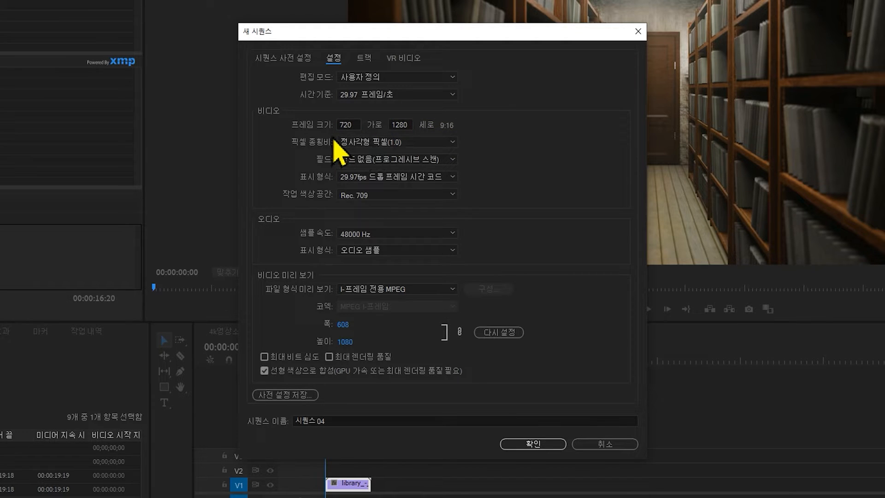
Keep the pixel aspect ratio at 정사각형 픽셀(1.0) and create the vertical sequence.
left_click(410, 144)
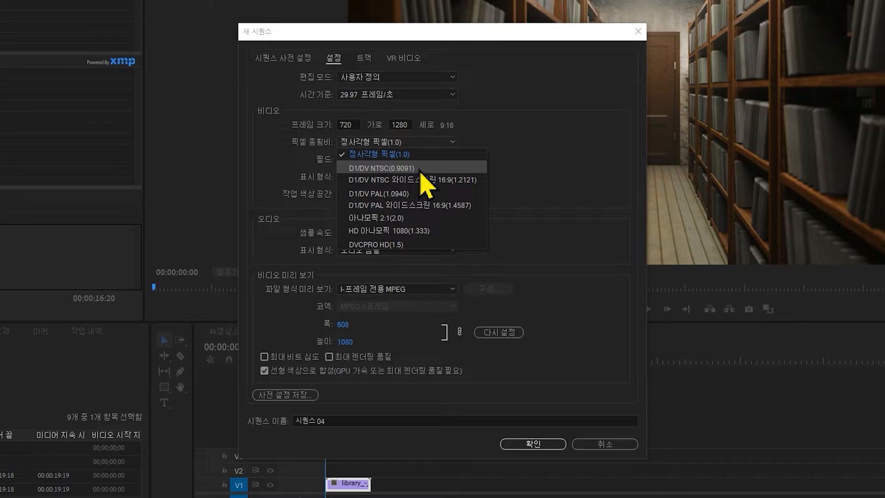
left_click(420, 161)
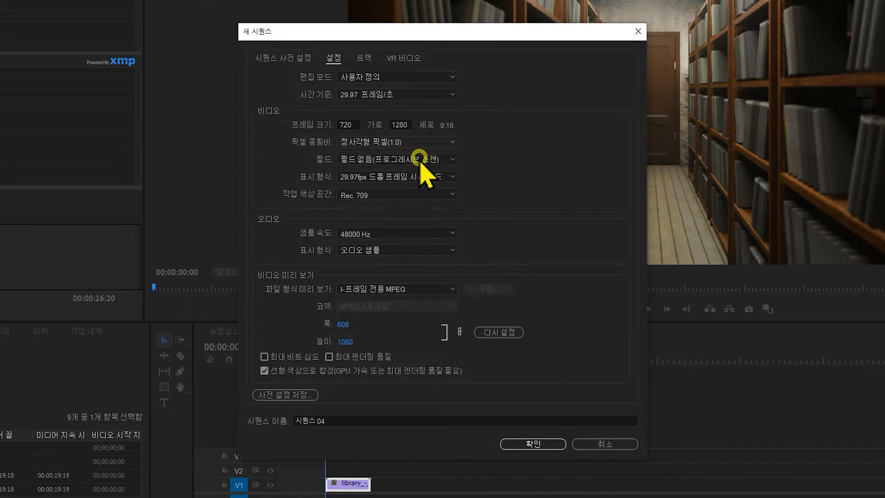
left_click(538, 445)
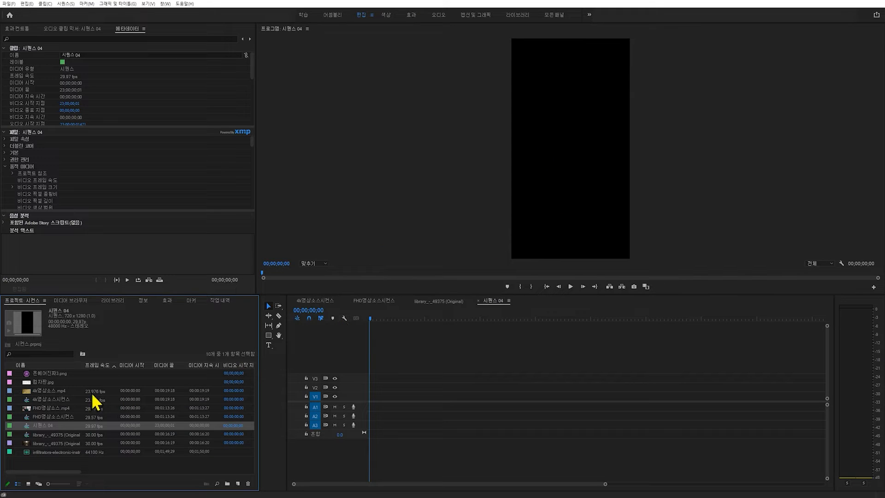
Add FHD영상소스.mp4 to the start of the vertical sequence, keeping the existing sequence settings, and preview it at 00;00;05;06.
left_click_drag(24, 407, 372, 417)
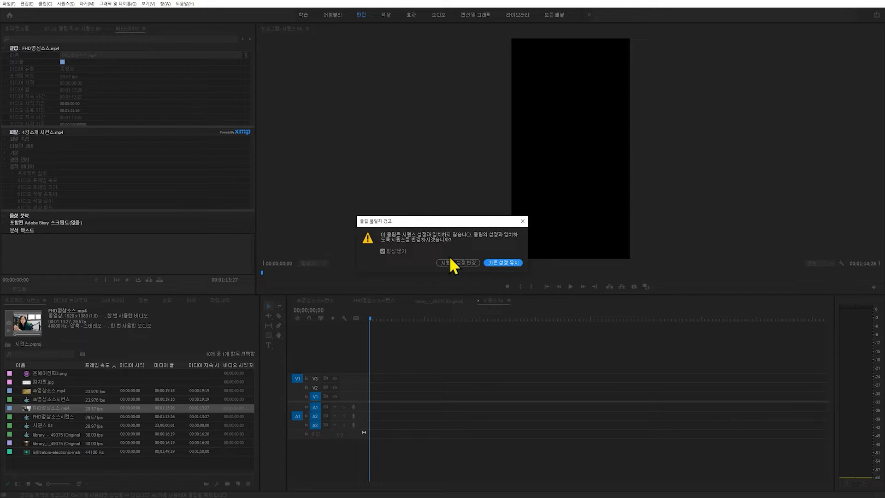
left_click(505, 263)
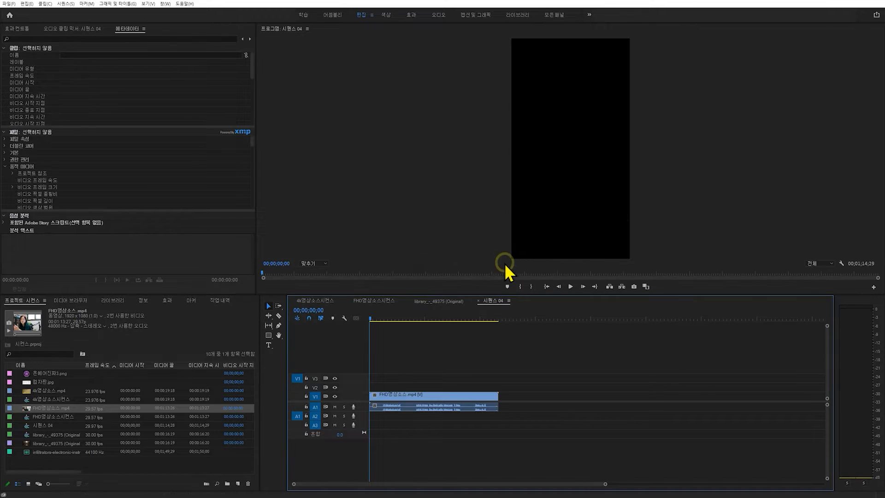
left_click(439, 394)
left_click(378, 318)
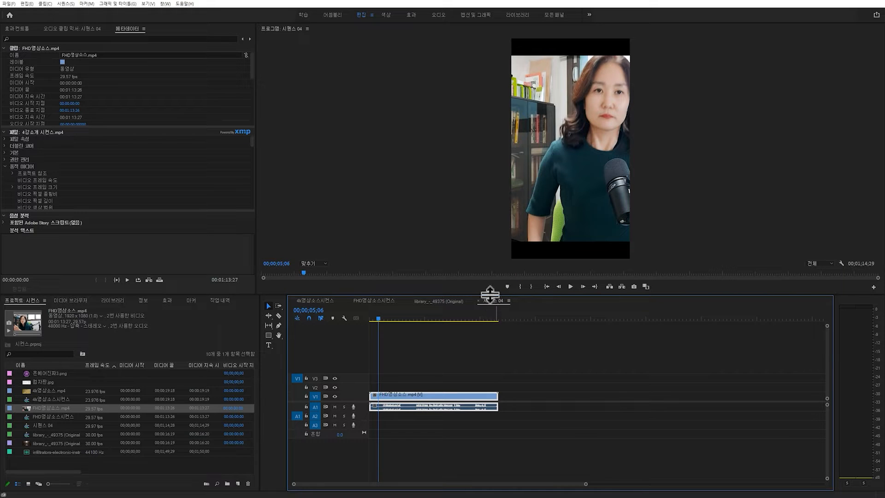
Compare the frame size and frame rate of the vertical sequence with those of FHD영상소스.mp4.
left_click(40, 426)
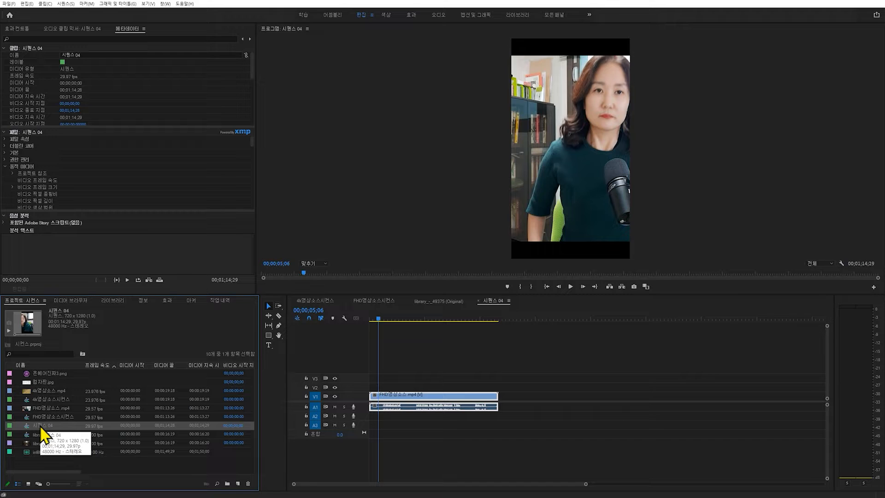
left_click(39, 409)
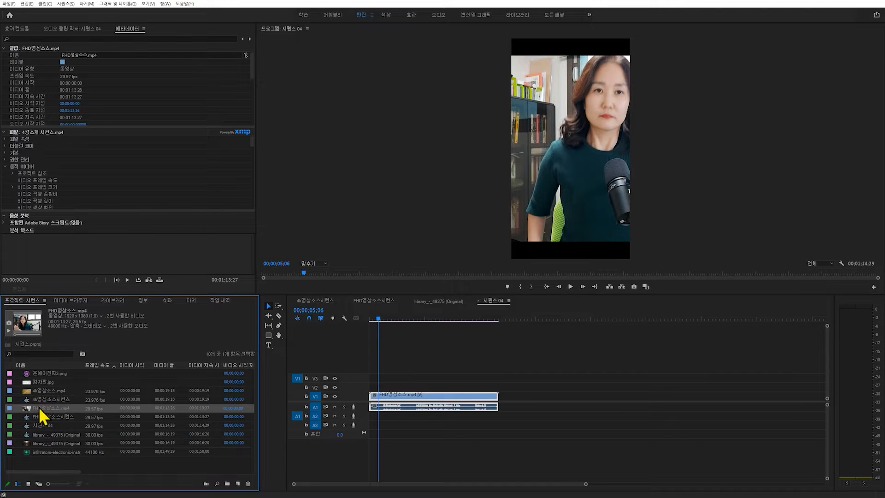
left_click(28, 427)
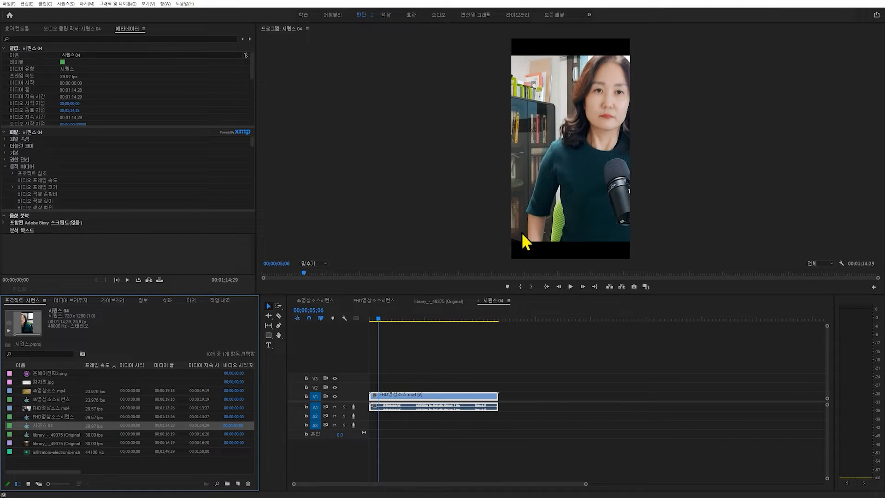
Enlarge and reposition the FHD clip so the woman is framed and the vertical frame is filled.
left_click(547, 210)
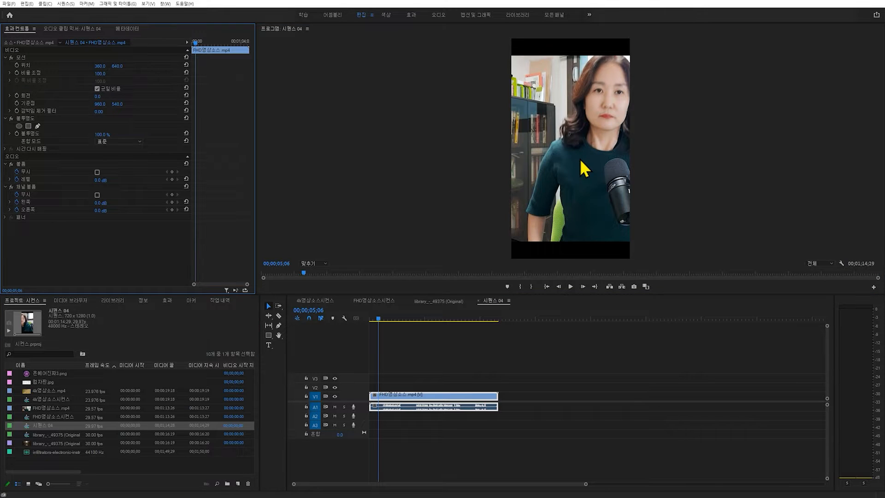
left_click_drag(571, 145, 525, 149)
left_click_drag(707, 241, 741, 263)
left_click_drag(581, 188, 563, 192)
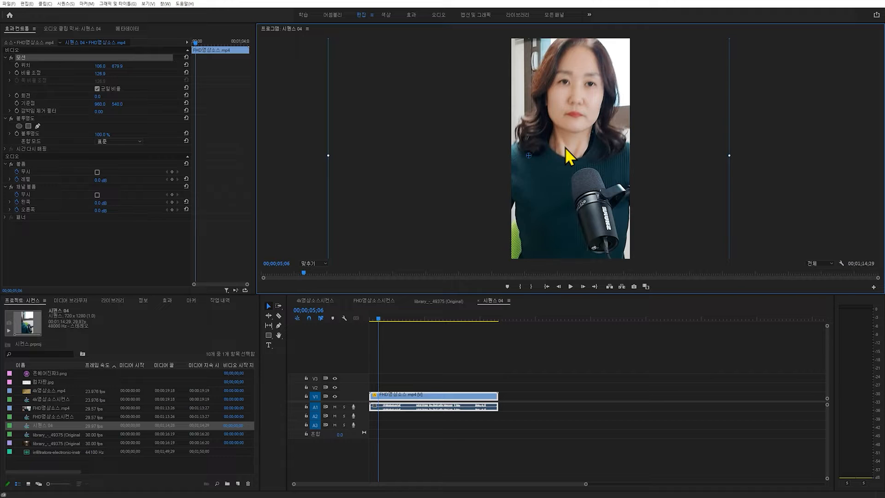
Create a new sequence with the 사용자 정의 editing mode, 29.97 fps, a 1920 x 1080 frame and 정사각형 픽셀(1.0).
left_click(38, 391)
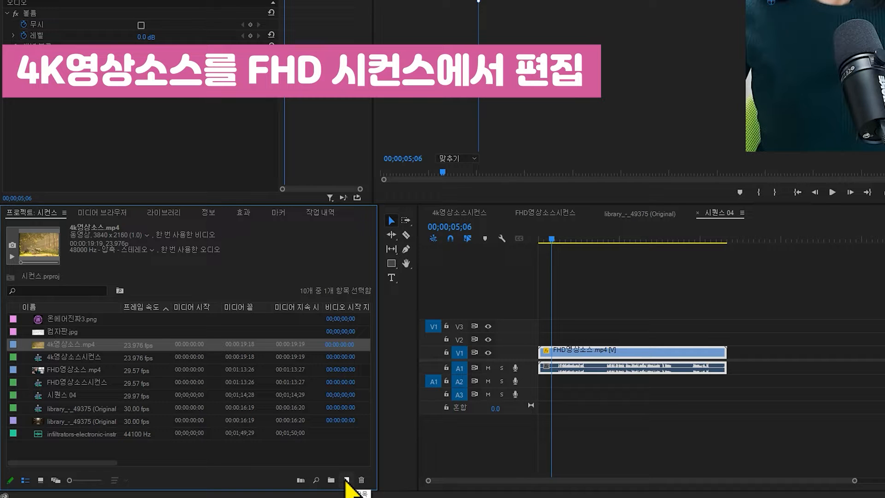
left_click(346, 481)
left_click(364, 375)
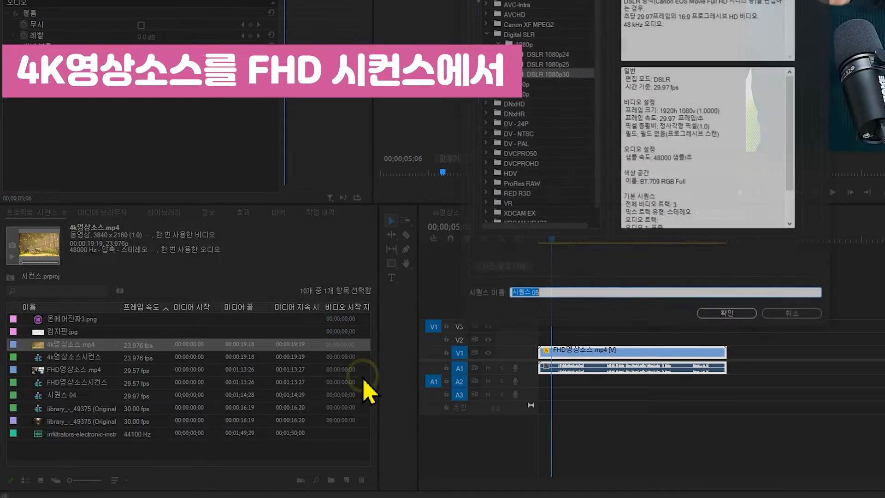
left_click(546, 47)
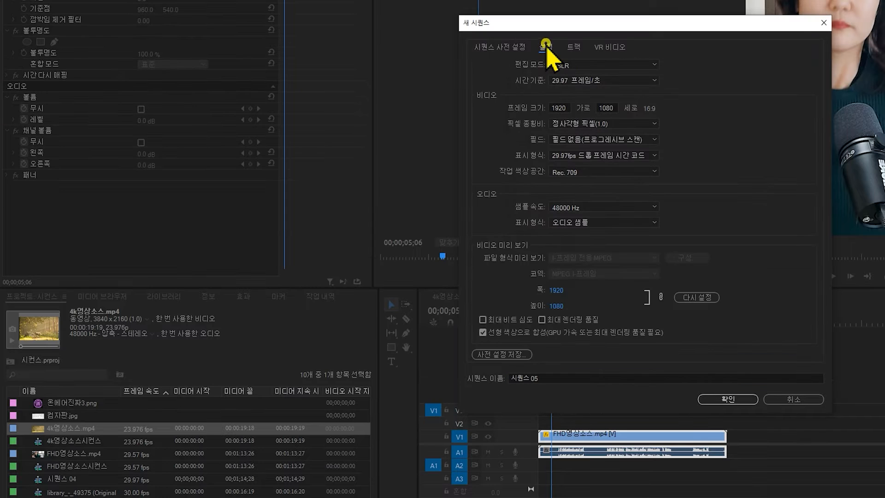
left_click(567, 65)
left_click_drag(668, 148, 668, 85)
left_click(615, 84)
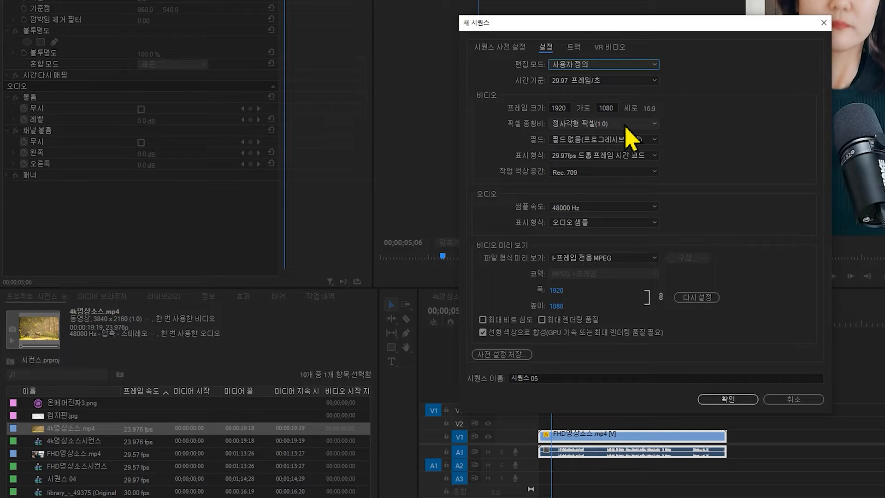
left_click(728, 399)
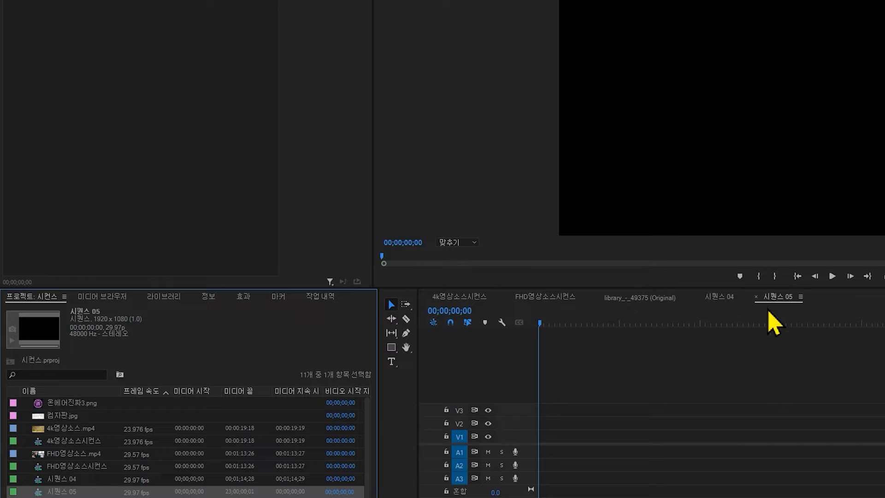
Rename the new FHD sequence to 4k소스를FHD영상으로.
left_click(56, 491)
type("4k소스를FHD영상으로")
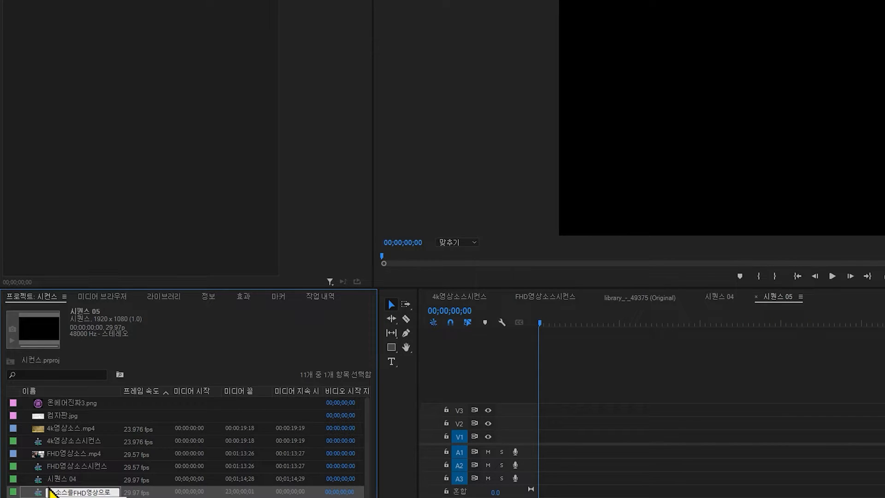
key("Return")
left_click(50, 491)
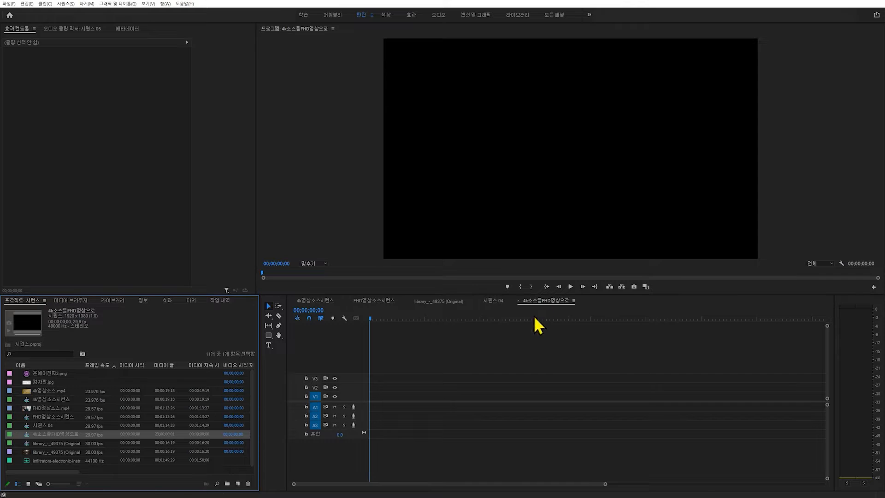
Add 4k영상소스.mp4 to the start of the FHD sequence, keeping the existing sequence settings, and preview it at 00;00;03;00.
left_click(53, 391)
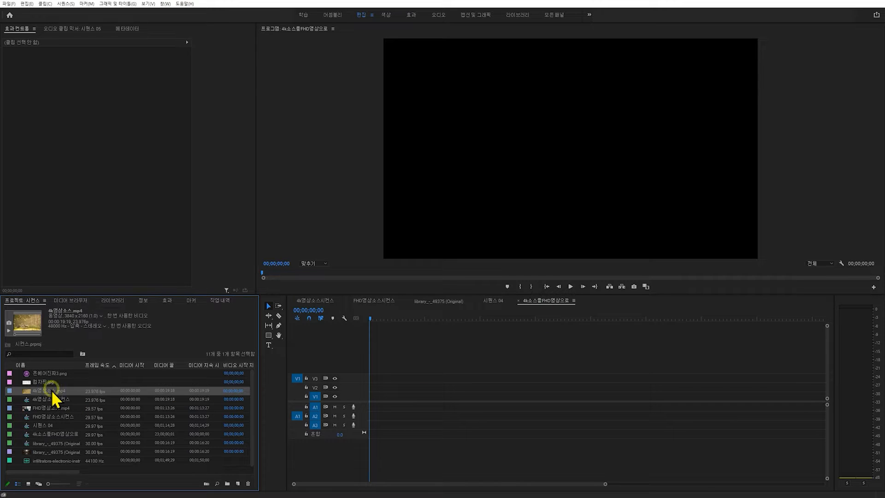
left_click_drag(28, 393, 369, 406)
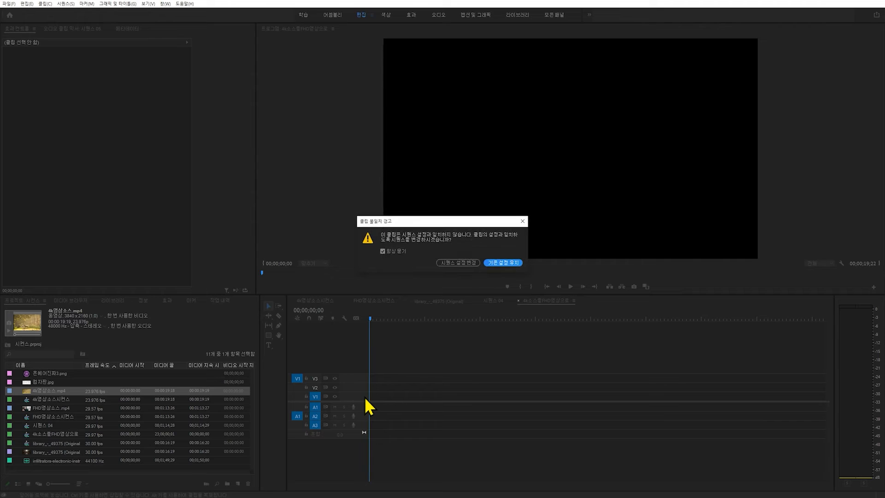
left_click(495, 262)
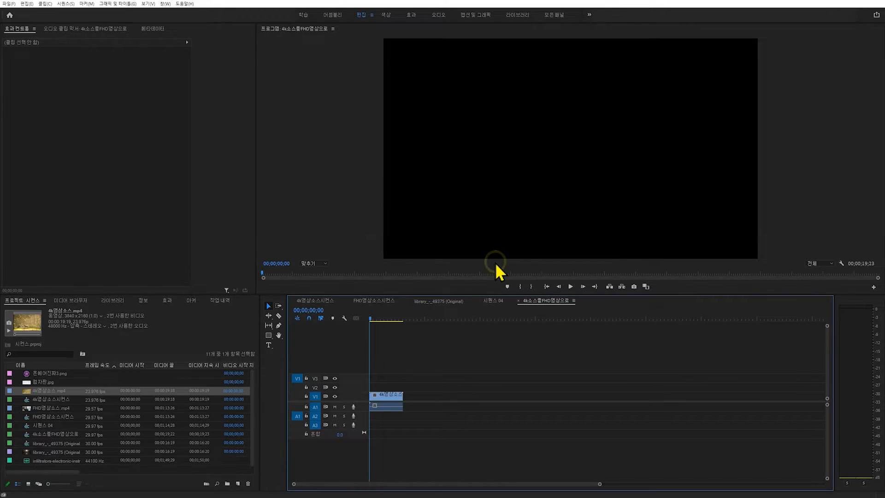
left_click_drag(370, 318, 374, 318)
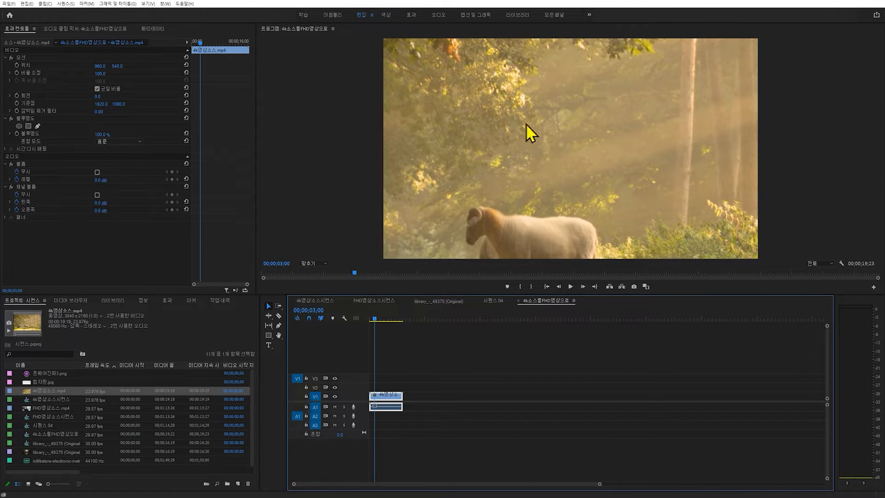
Scale the 4K clip down to about 50.2% by its bounding box so the whole image fits the FHD frame.
left_click(507, 161)
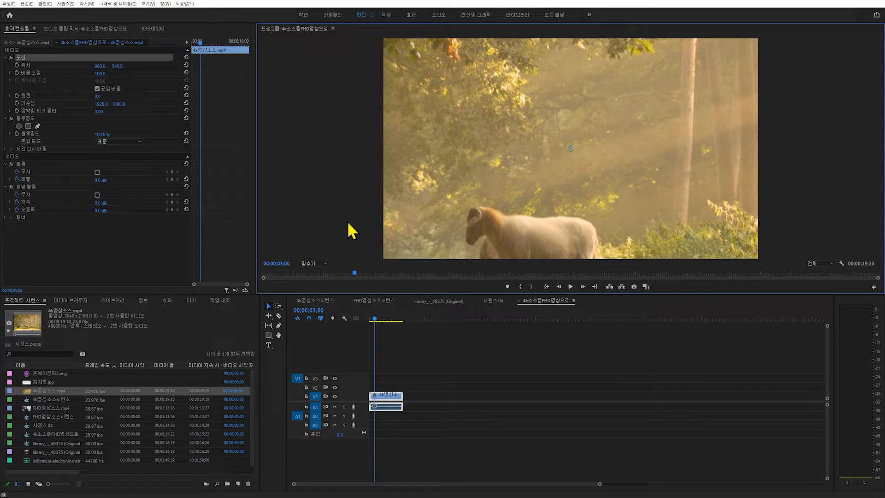
left_click(315, 263)
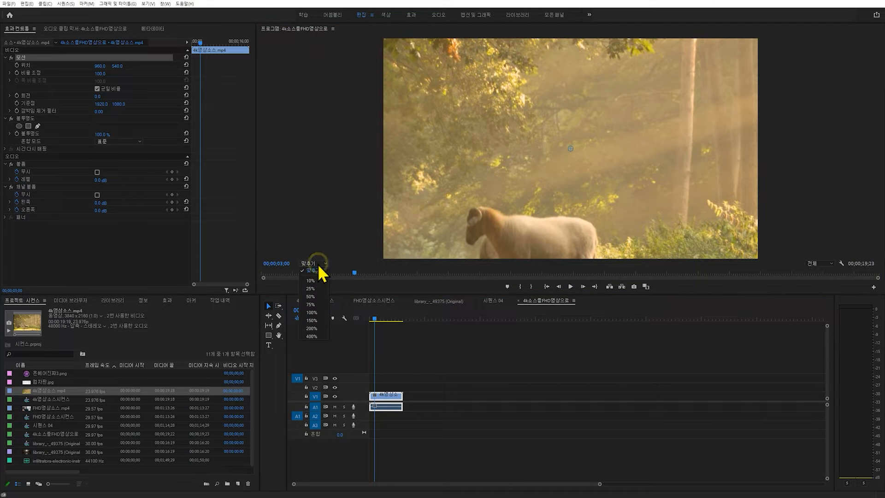
left_click(315, 281)
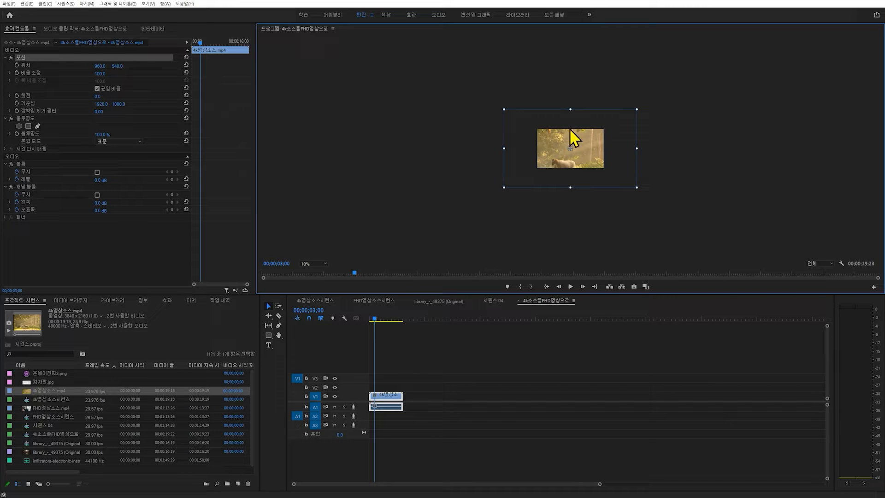
left_click_drag(504, 186, 528, 170)
left_click(323, 263)
left_click(321, 270)
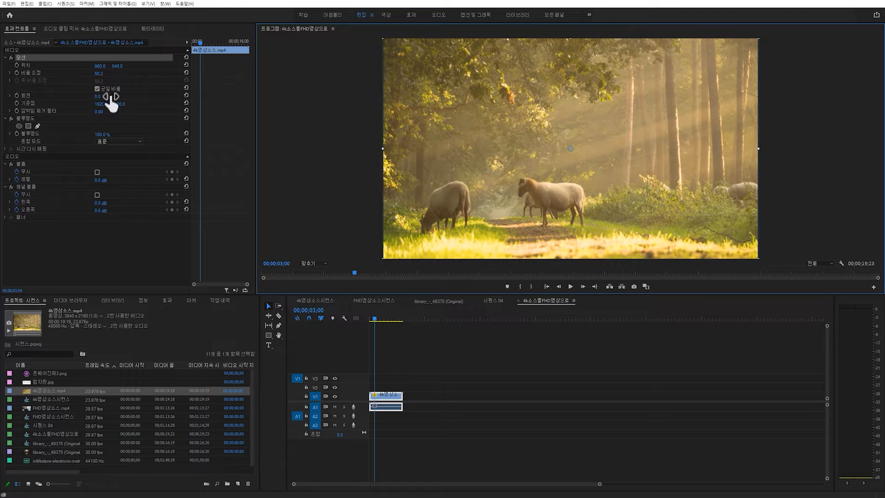
Try changing the 4K clip's scale value and undo the change.
left_click_drag(98, 74, 4, 66)
key("ctrl+z")
key("ctrl+z")
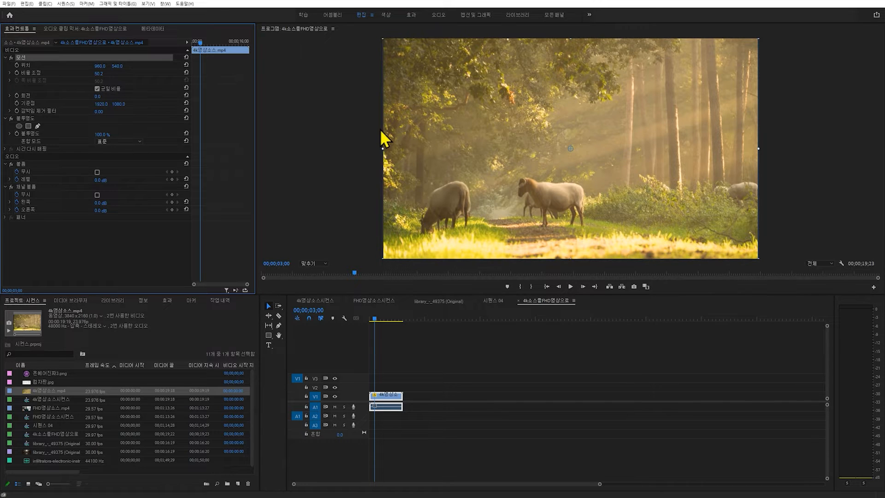
Enlarge the 4K clip to about 99.5% and reposition it to about 1077, 119.7 to frame the standing sheep.
left_click_drag(381, 150, 286, 150)
left_click_drag(529, 200, 533, 126)
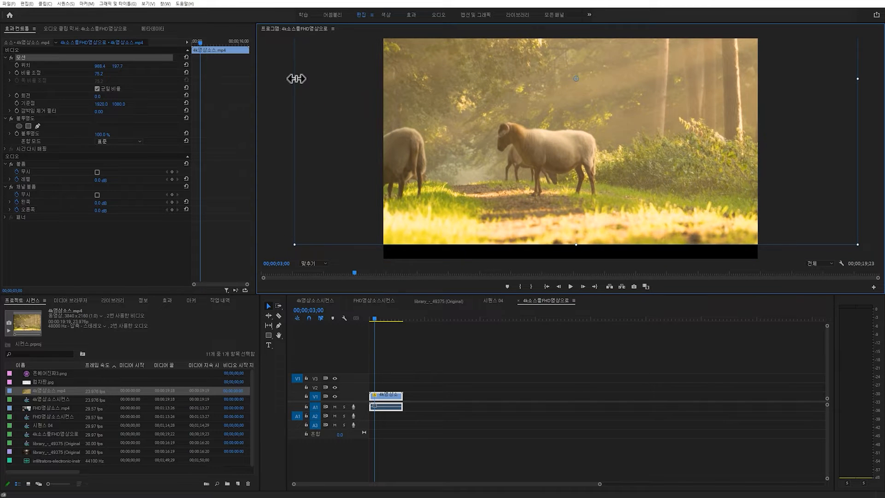
left_click_drag(296, 79, 199, 79)
left_click_drag(608, 197, 626, 181)
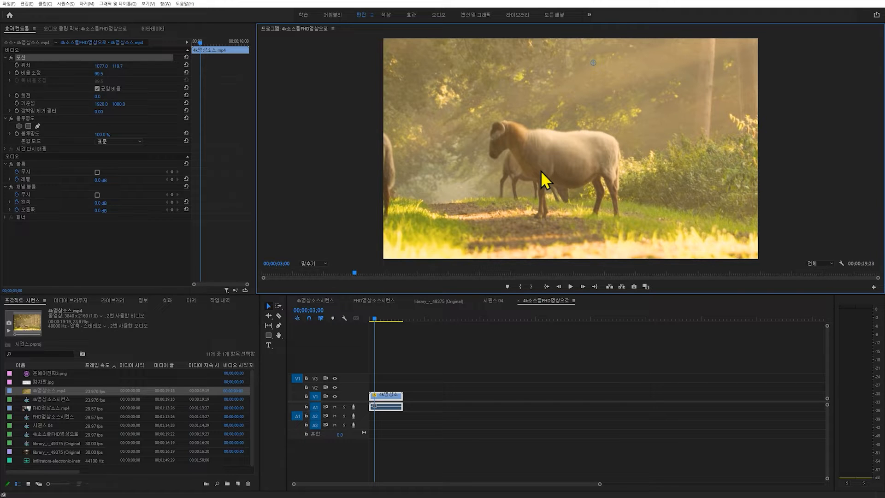
Create another sequence directly from 4k영상소스.mp4 so that it matches the clip's own settings.
left_click_drag(25, 396, 238, 483)
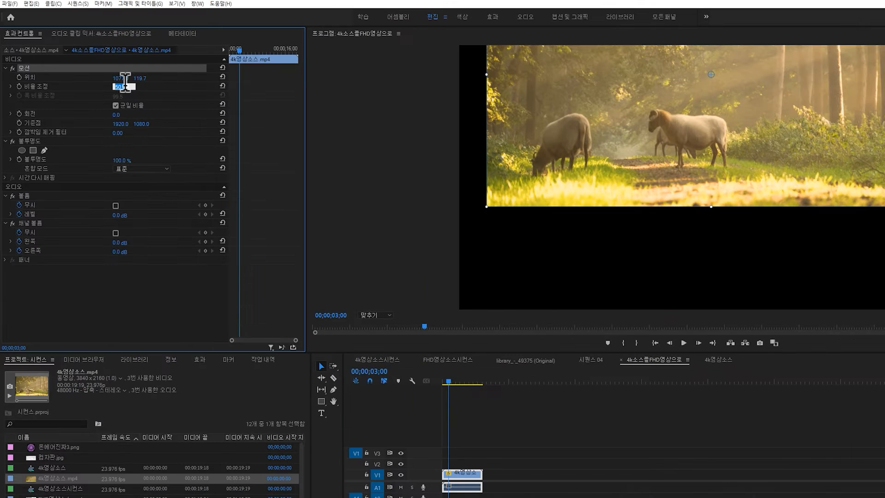
Reset the 4K clip in the FHD sequence to a scale of 100 and a position of 960, 540.
type("0")
key("Return")
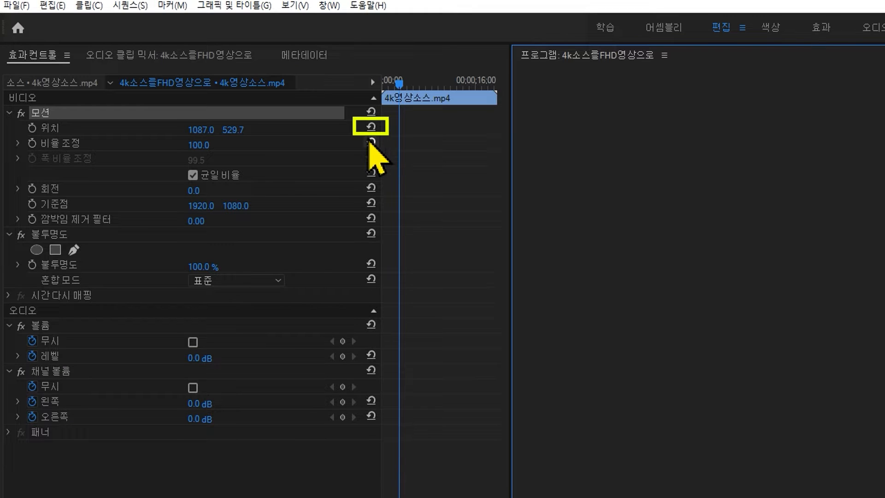
left_click(372, 144)
left_click(372, 128)
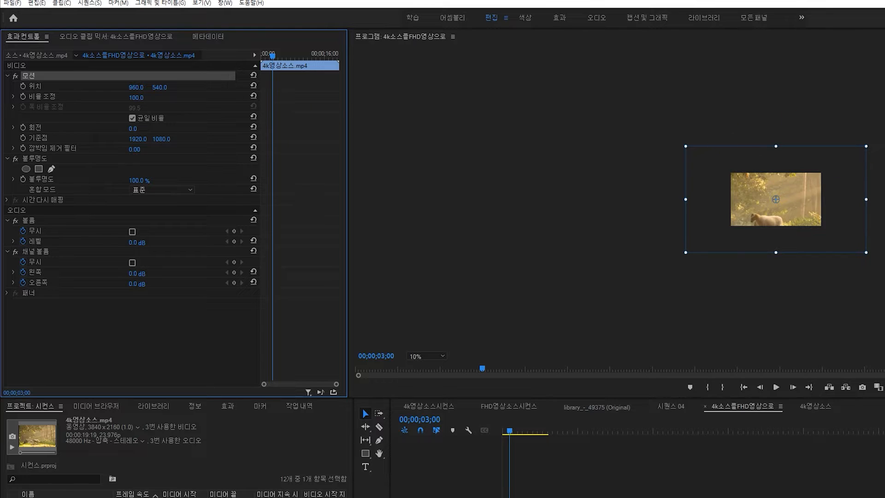
left_click(443, 357)
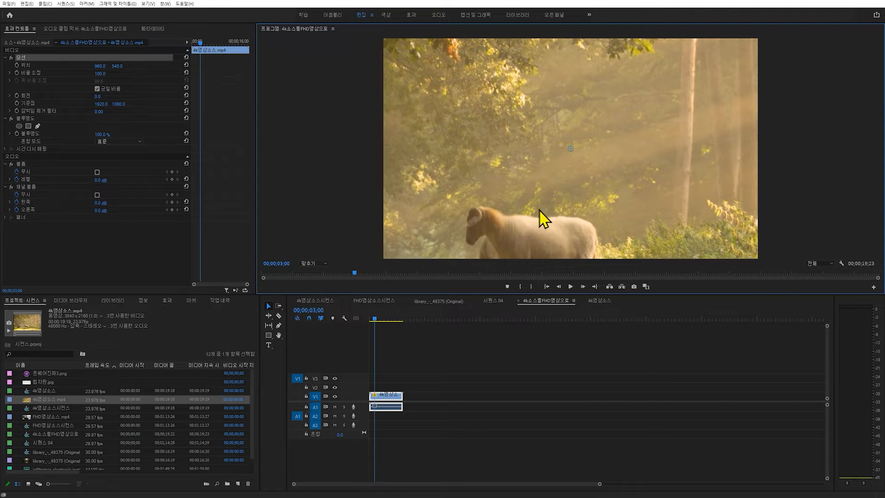
Try resizing the 4K clip by its corner with the preview at 10%.
left_click(316, 263)
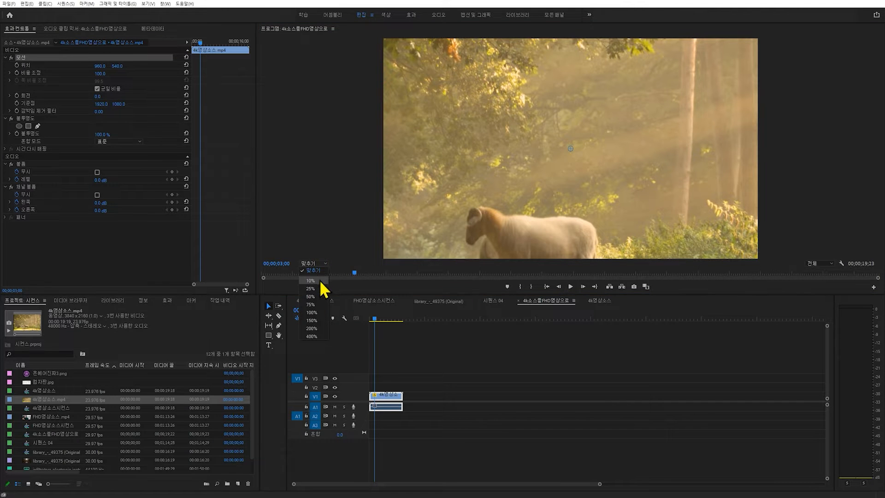
left_click(310, 281)
mouse_move(503, 189)
left_mouse_down()
mouse_move(527, 168)
mouse_move(503, 188)
left_mouse_up()
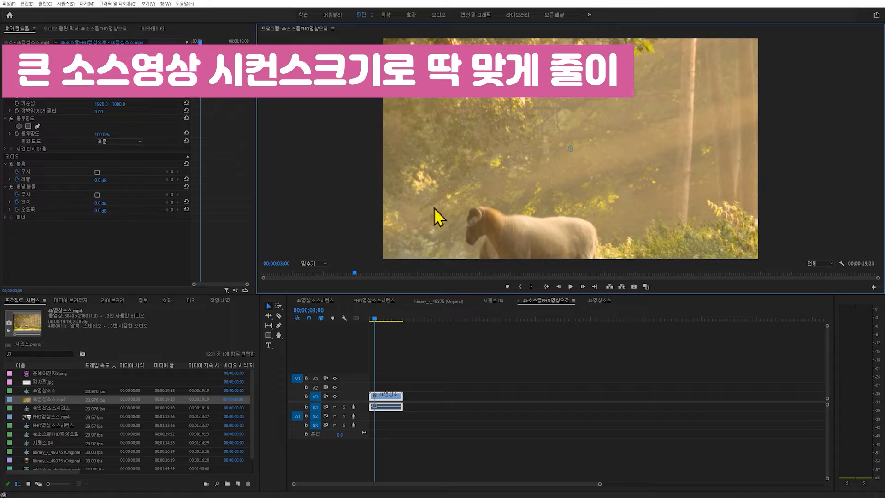
Fit the 4K clip to the FHD sequence with 프레임 크기로 설정.
right_click(389, 405)
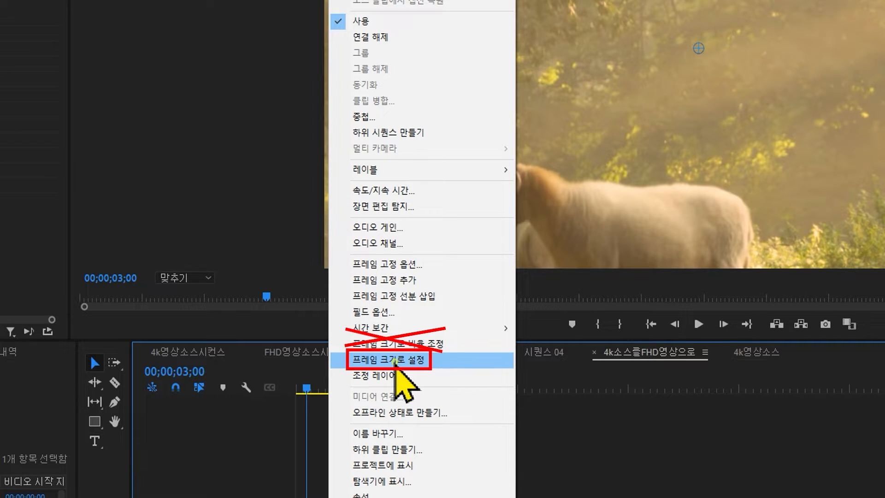
left_click(395, 360)
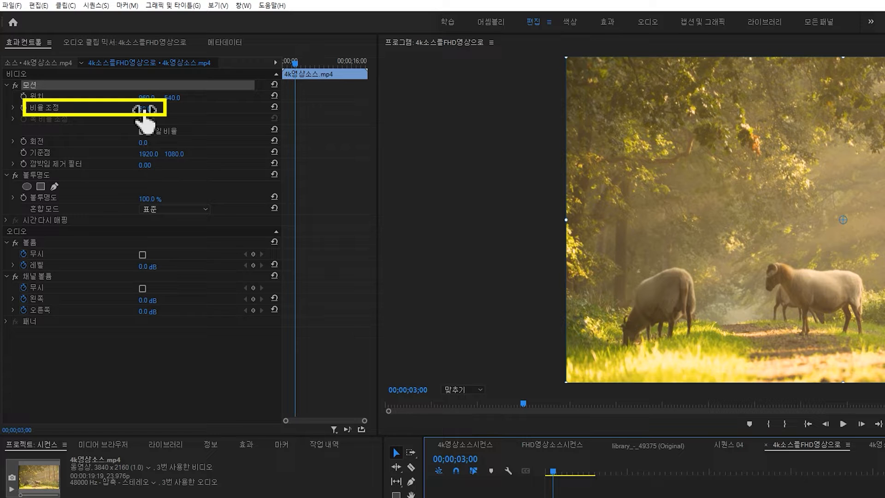
Split the 4K clip at 00;00;03;10 and 00;00;05;18.
left_click(681, 471)
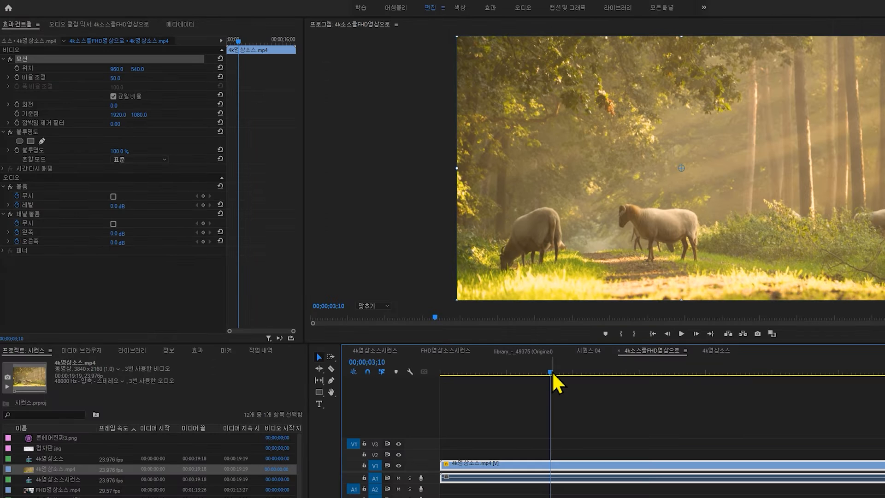
key("ctrl+k")
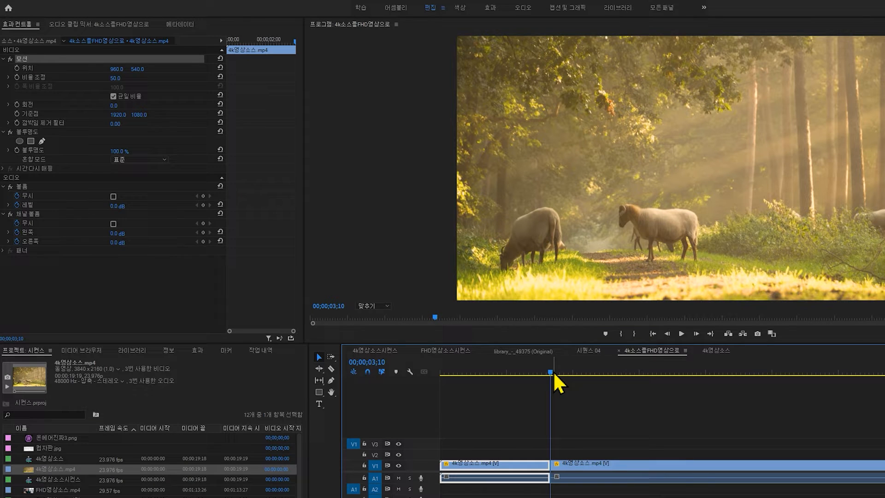
left_click_drag(553, 375, 627, 378)
key("ctrl+k")
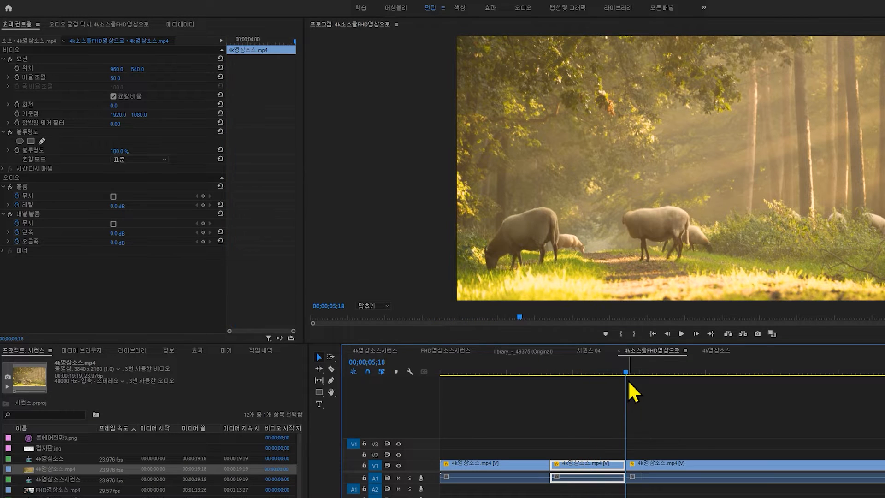
Set the middle segment's scale to 95 and its position to 1034, 117 for a close-up of the standing sheep.
left_click(595, 373)
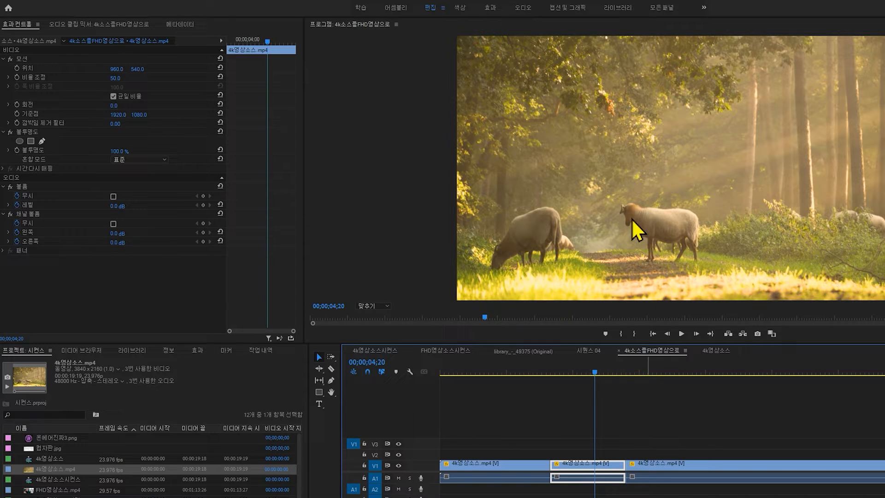
left_click(116, 79)
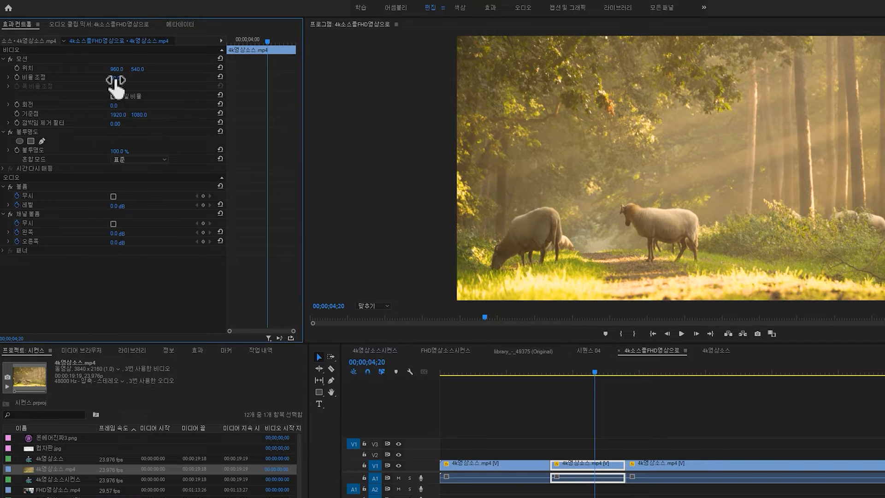
left_click_drag(116, 81, 145, 81)
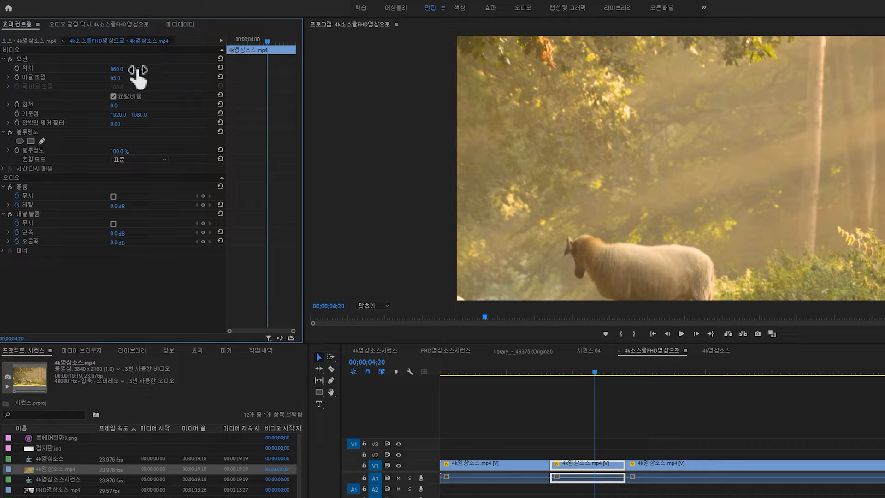
mouse_move(137, 69)
left_mouse_down()
mouse_move(90, 69)
mouse_move(130, 69)
left_mouse_up()
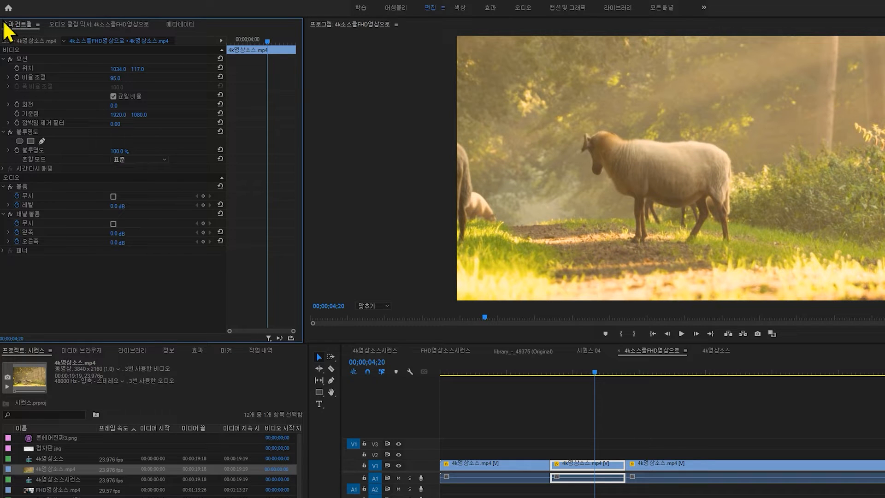
left_click(99, 24)
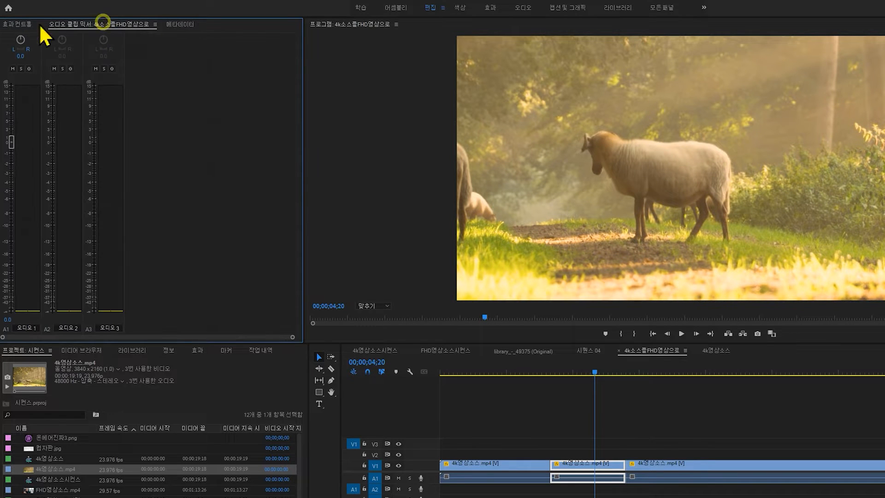
left_click(16, 24)
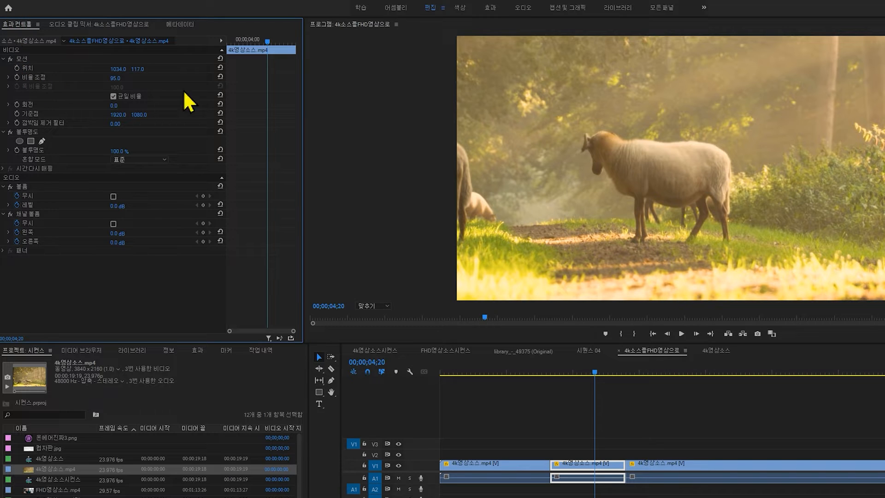
Play the FHD sequence from just before the first cut through the close-up segment to check the reframing.
left_click_drag(595, 369, 543, 376)
key("space")
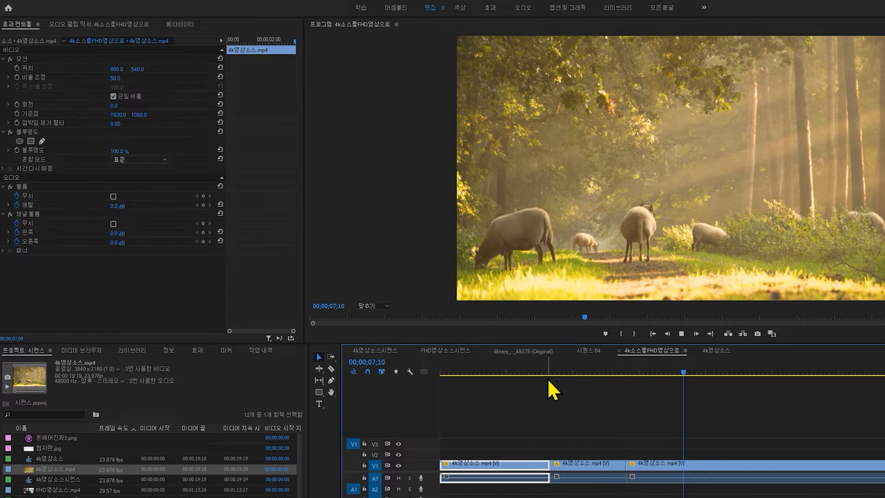
key("space")
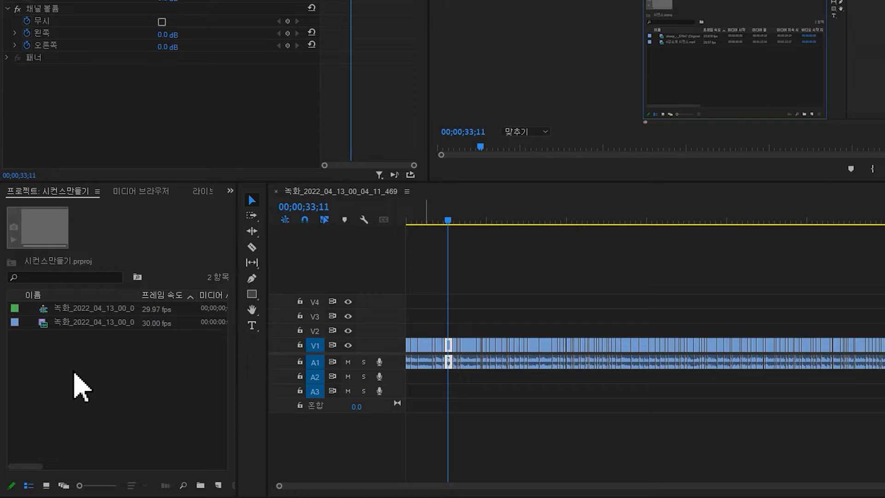
Import 20200106시리즈소개.prproj into the 시컨스만들기 project using 프로젝트 바로가기 가져오기.
left_click(74, 372)
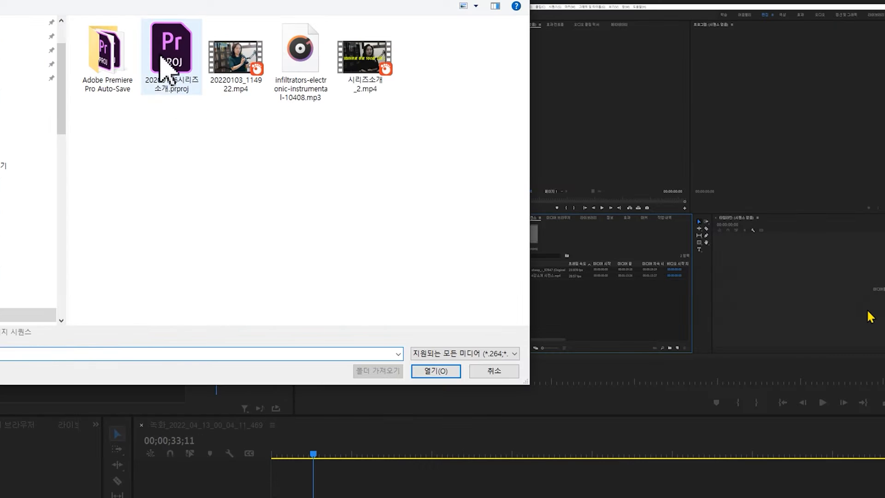
left_click(162, 81)
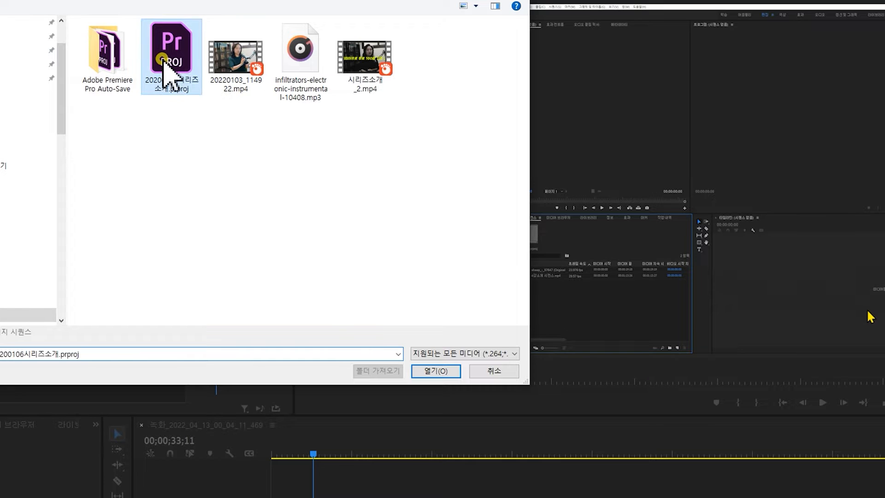
left_click(443, 375)
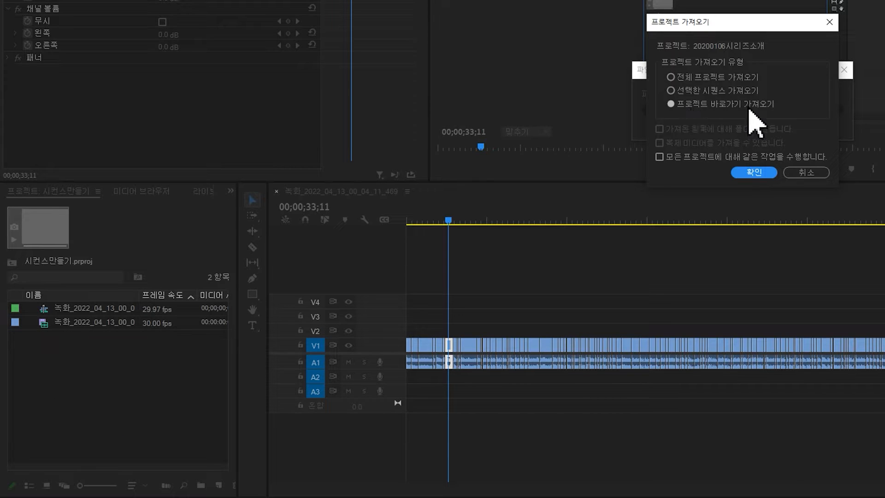
left_click(756, 173)
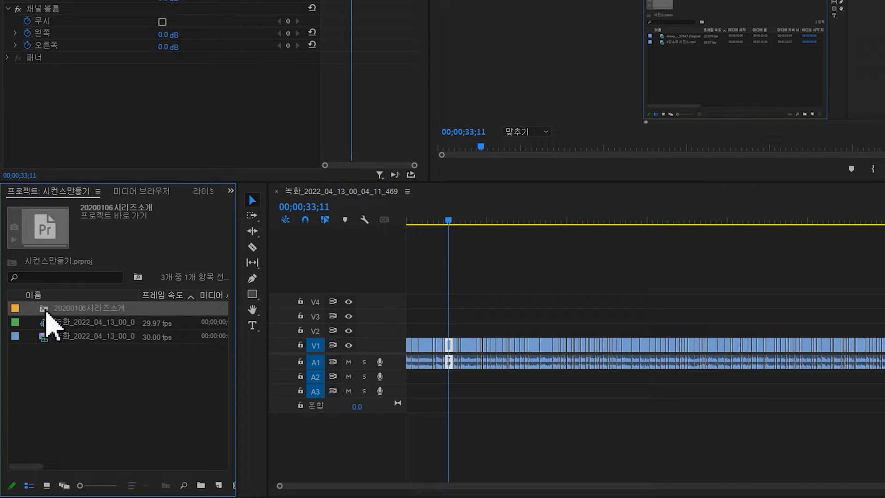
Open the 20200106시리즈소개 project shortcut and widen the project area to compare its contents with the 시컨스만들기 project.
double_click(47, 309)
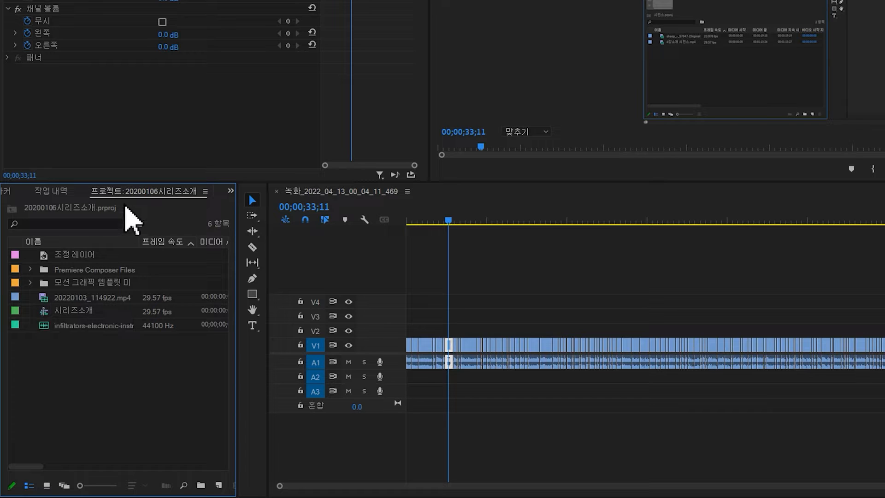
left_click_drag(237, 196, 488, 202)
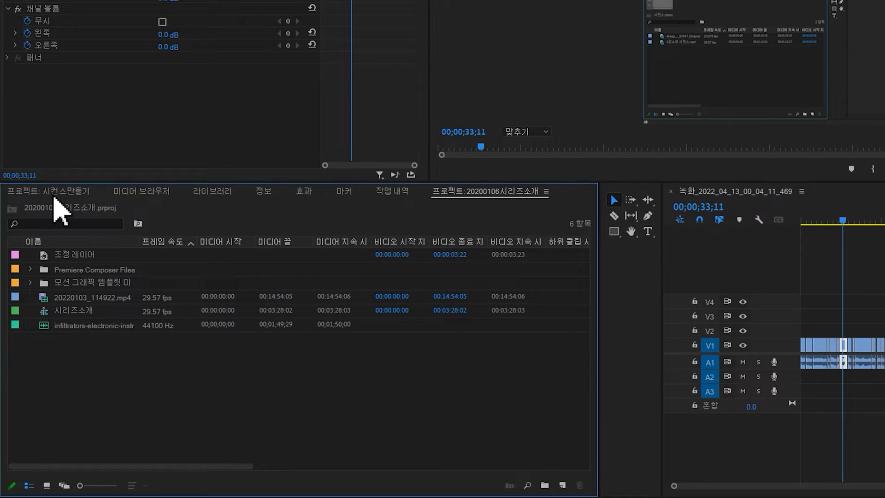
left_click(44, 192)
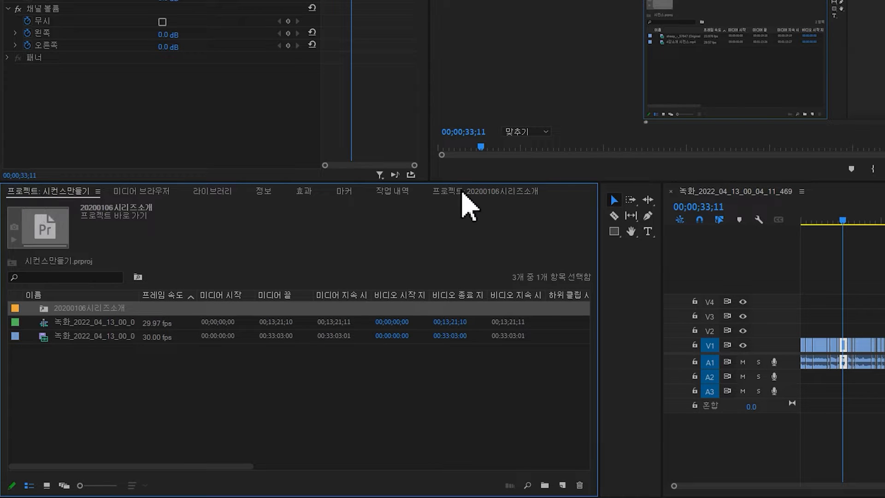
left_click(51, 307)
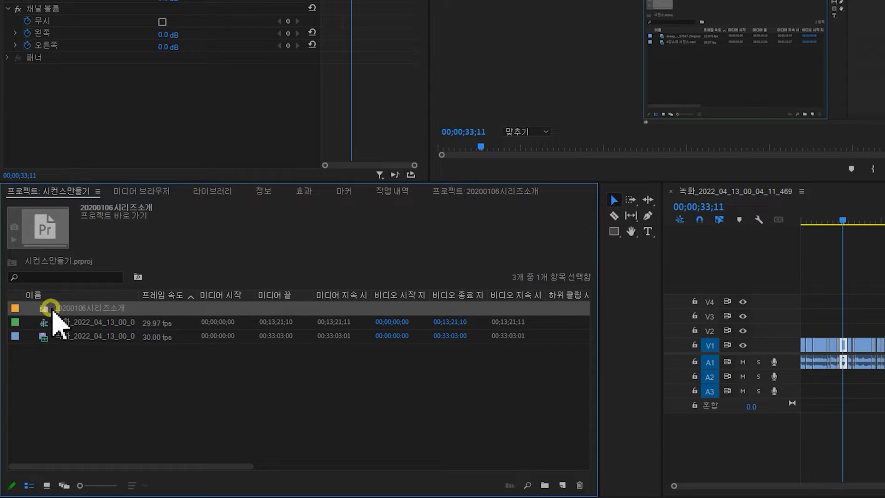
left_click(474, 191)
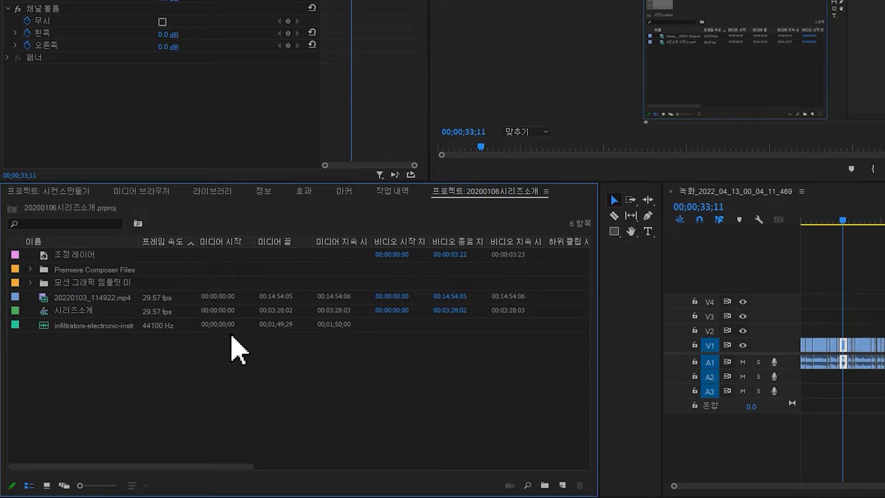
Open the 시리즈소개 sequence from the shortcut project and widen the timeline.
double_click(47, 310)
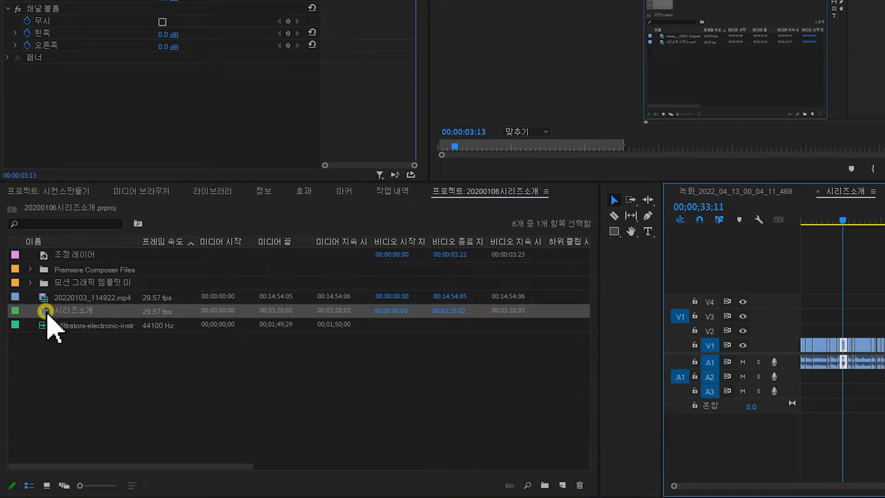
left_click_drag(664, 304, 277, 305)
left_click(537, 397)
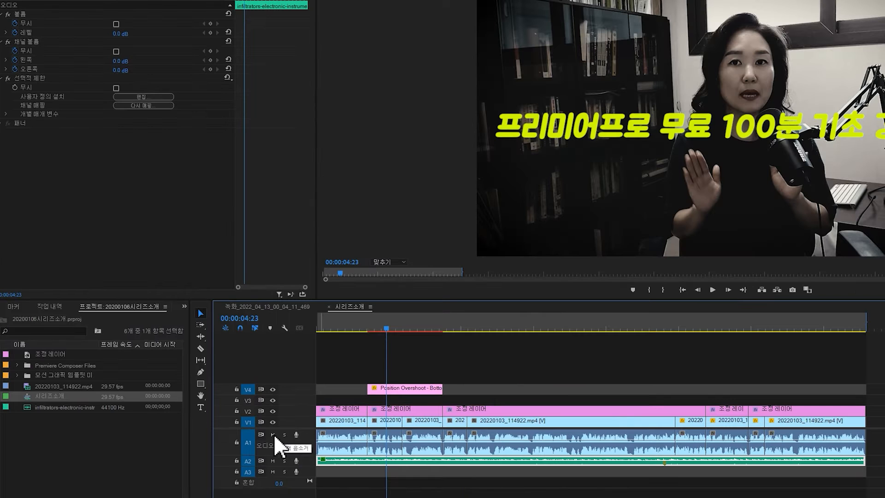
Mute audio tracks A1, A2 and A3 and play the section with the title on V4.
left_click(272, 434)
left_click(273, 460)
left_click(272, 471)
left_click_drag(386, 325, 363, 328)
key("space")
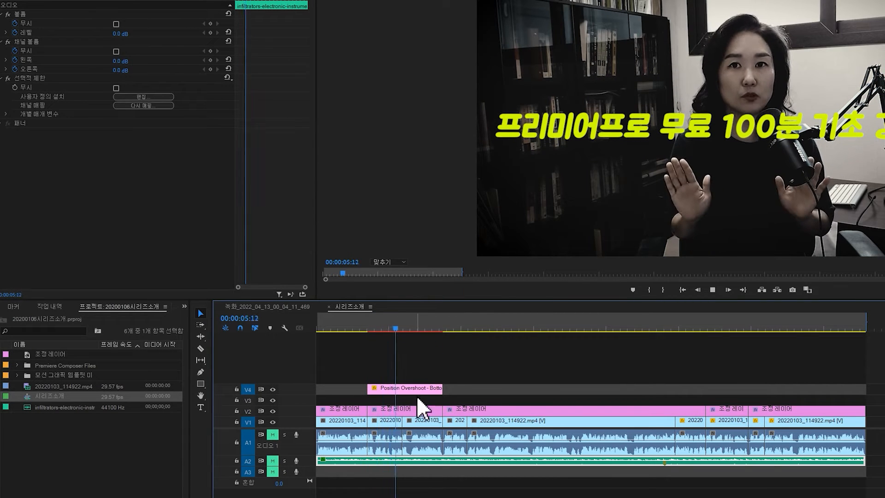
key("space")
Copy the V4 title and the V2 adjustment layer beneath it from 시리즈소개 into 시컨스만들기 at 00;00;20;26, targeting V2.
left_click(397, 410)
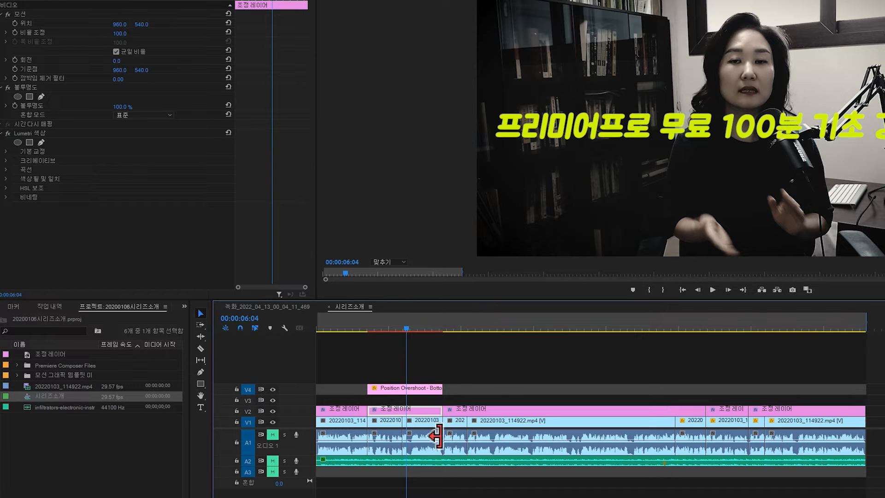
left_click_drag(386, 367, 404, 412)
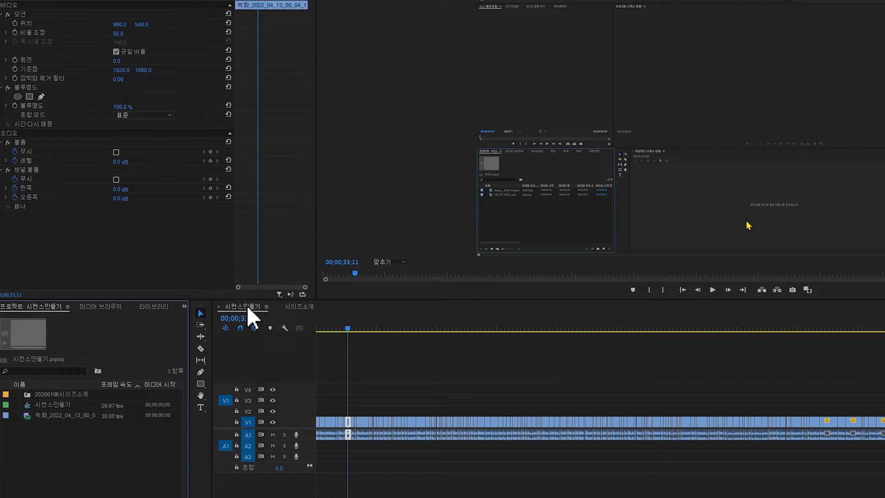
left_click_drag(347, 331, 337, 331)
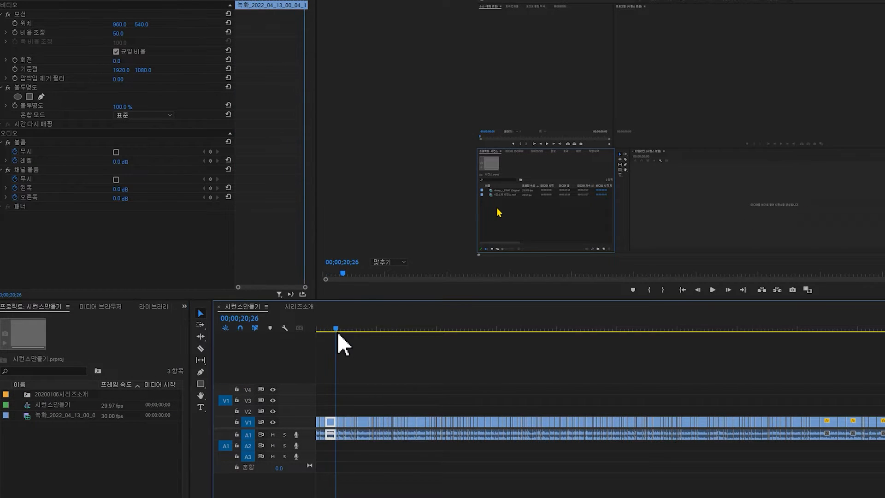
left_click(251, 412)
left_click(249, 422)
left_click_drag(335, 328, 336, 328)
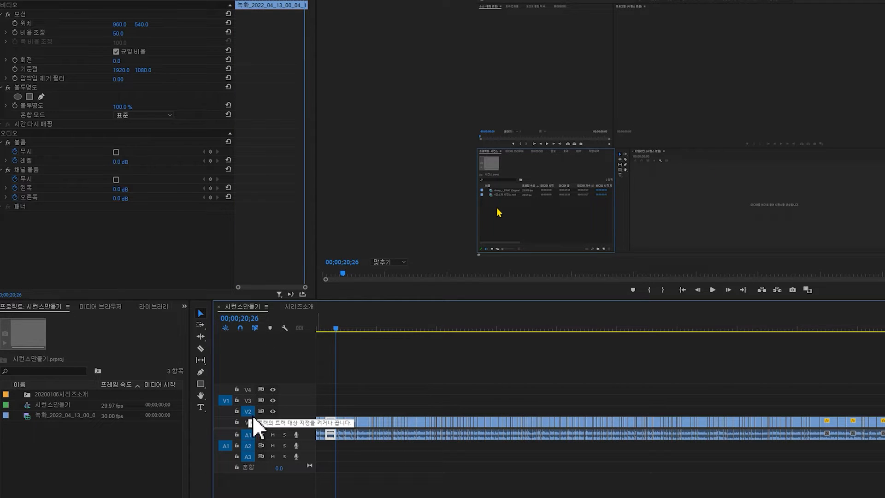
key("ctrl+v")
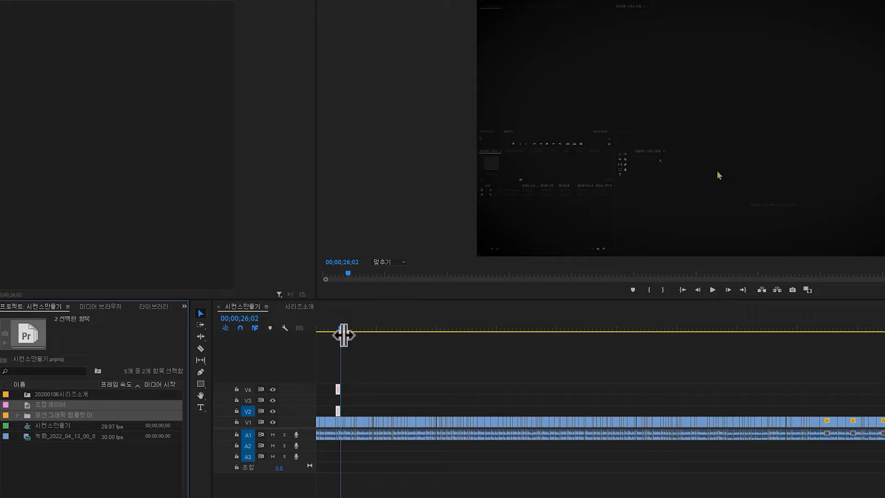
left_click(337, 330)
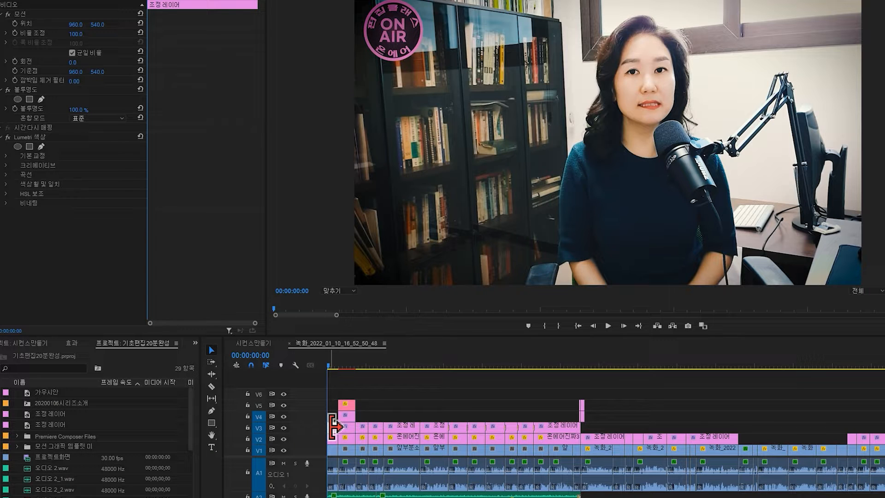
Toggle the visibility of V3 in the 녹화_2022_01_10_16_52_50_48 sequence to compare the picture with and without color correction.
left_click(284, 427)
left_click(284, 428)
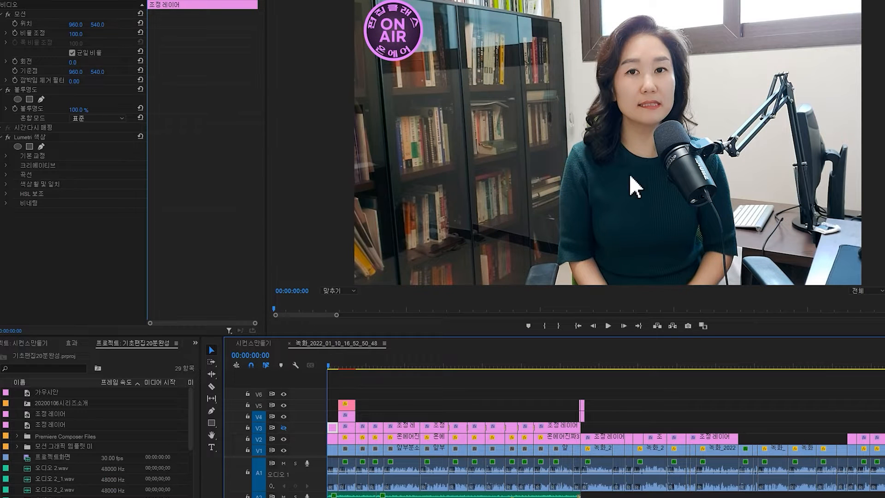
left_click(282, 428)
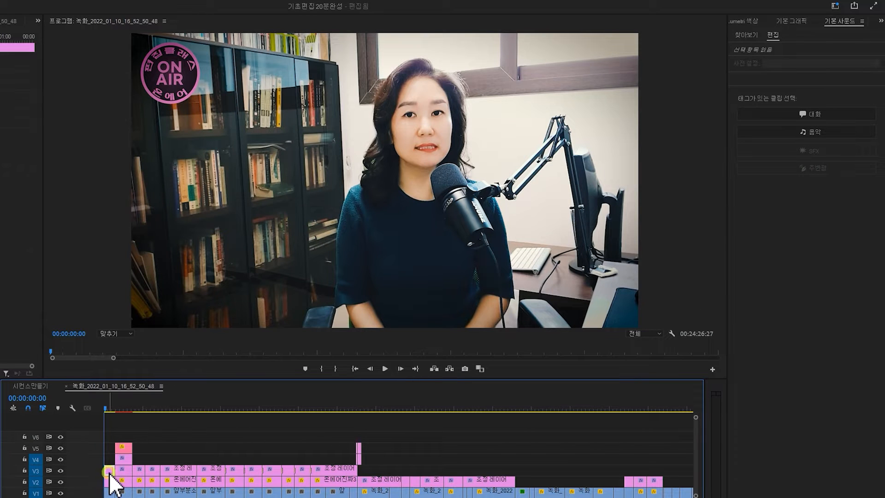
Examine the first V3 adjustment layer's Lumetri creative look, curves, HSL secondary and vignette settings.
left_click(109, 471)
left_click(743, 22)
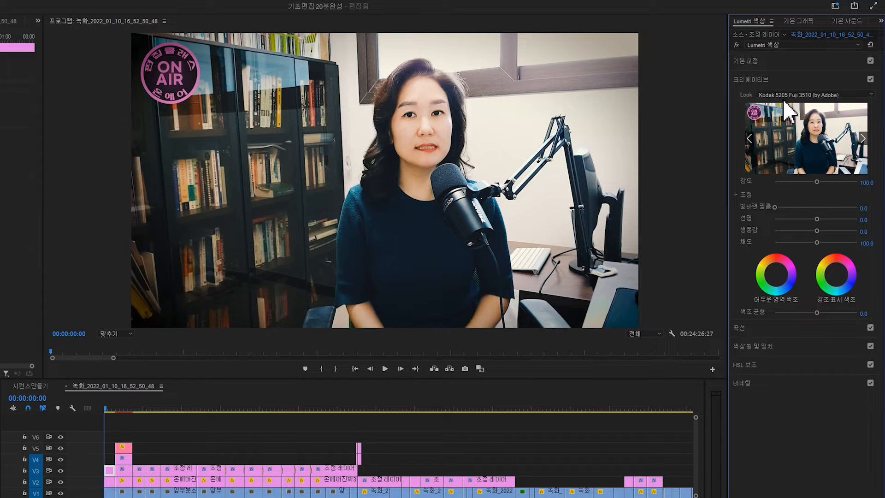
left_click(767, 328)
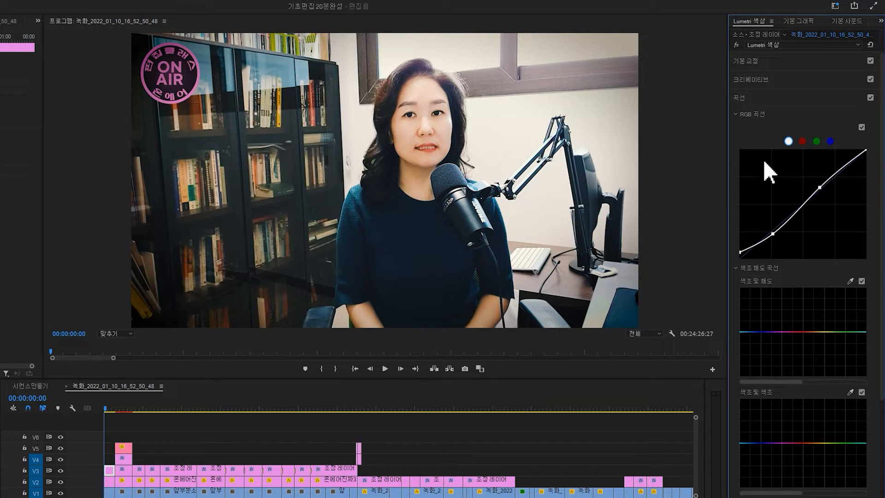
left_click(765, 100)
left_click(739, 137)
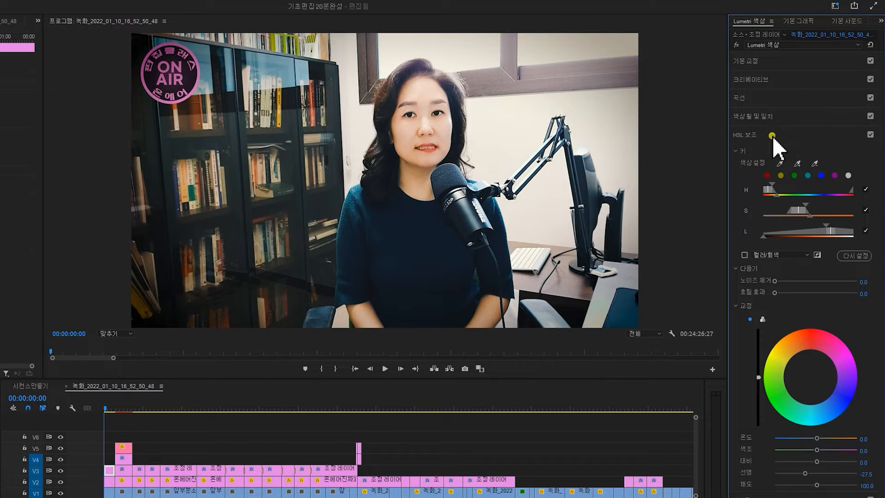
left_click(771, 136)
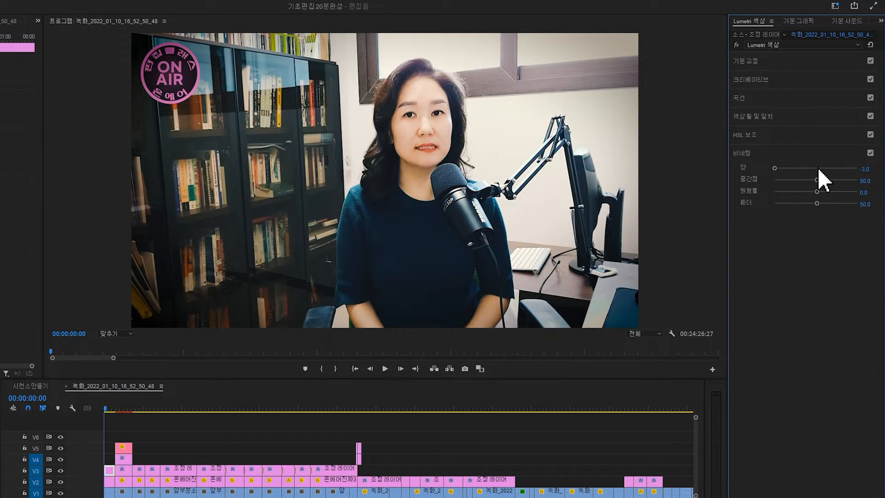
left_click(817, 168)
left_click(775, 168)
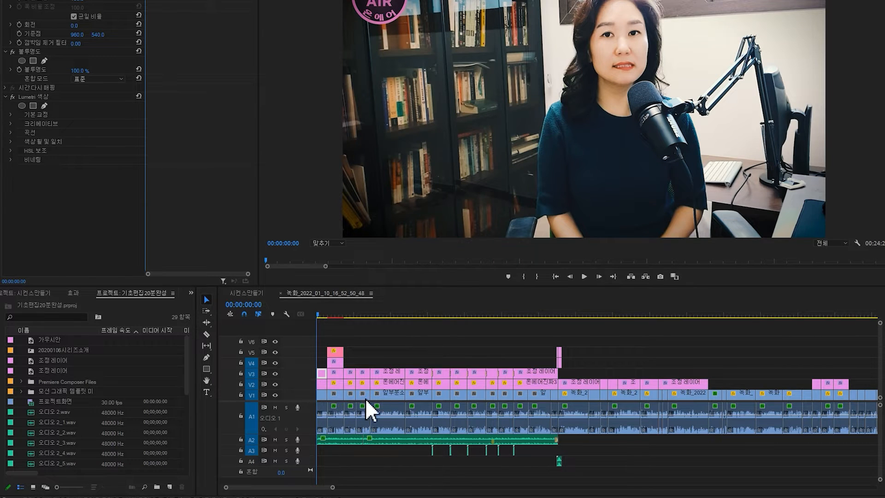
Copy the first V3 adjustment layer to the start of V3 in 시컨스만들기, lengthen it to the purple V2 clips and compare with V3 hidden.
left_click(323, 376)
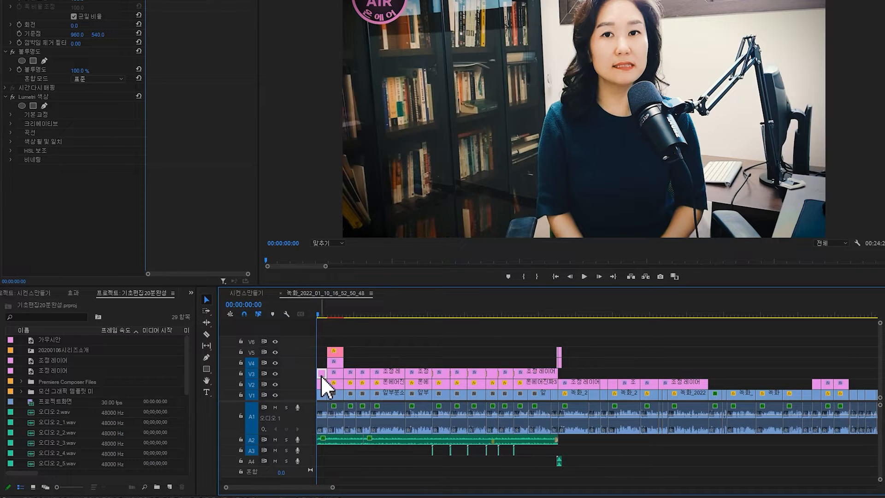
left_click(245, 292)
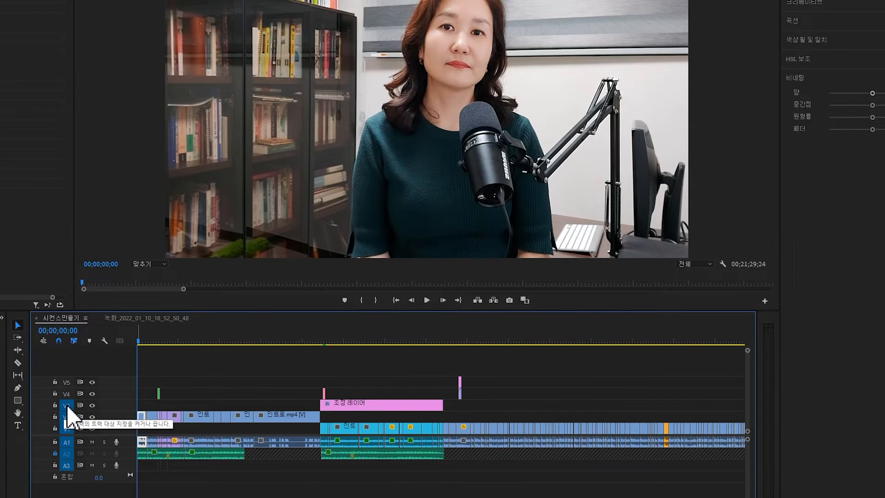
left_click(68, 428)
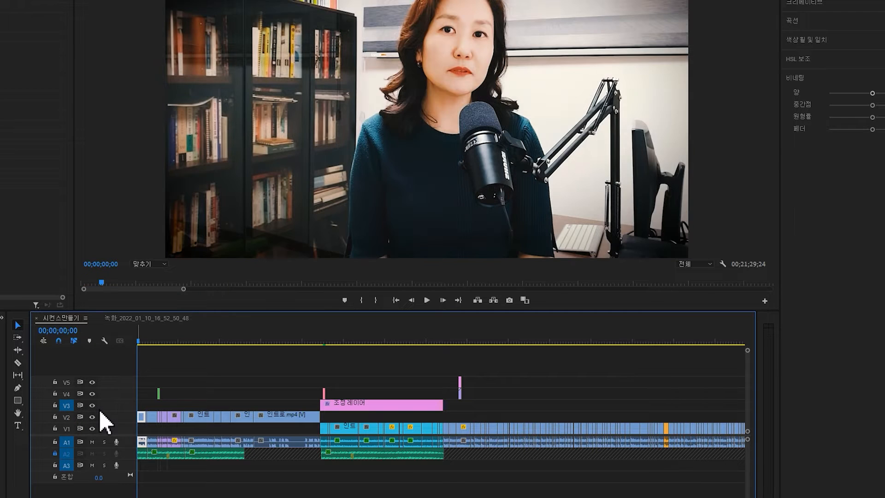
left_click_drag(142, 405, 156, 405)
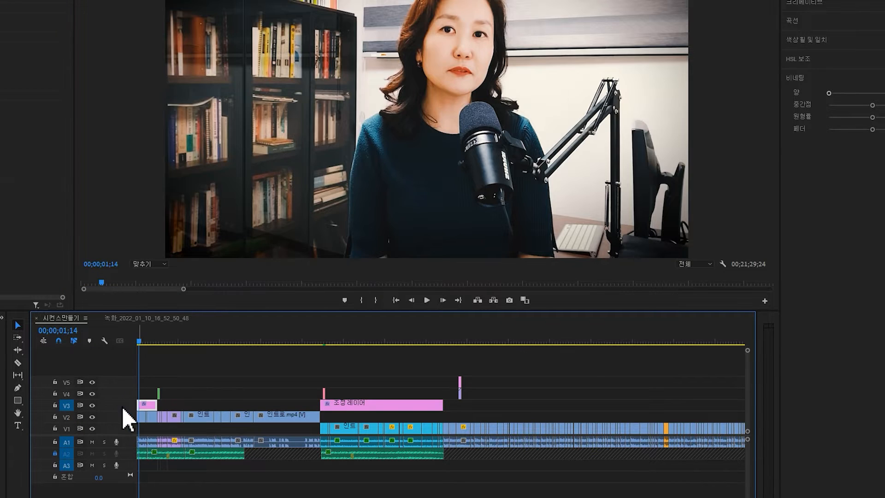
left_click(92, 406)
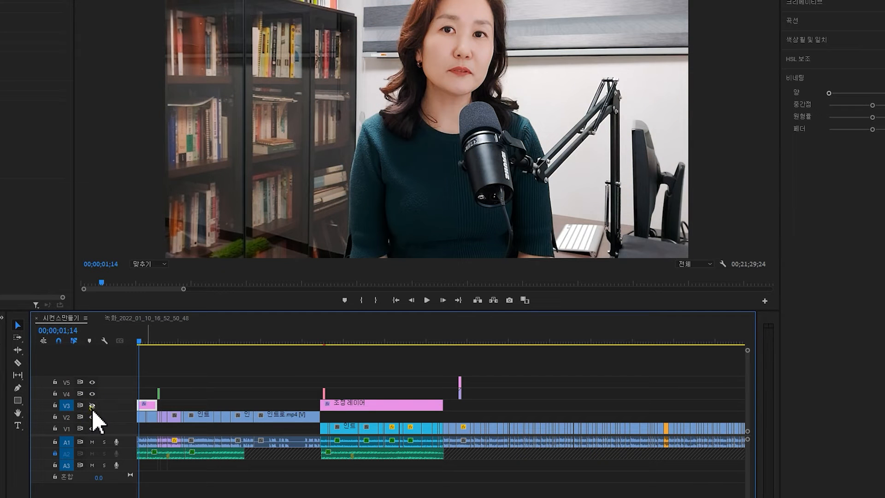
left_click(92, 406)
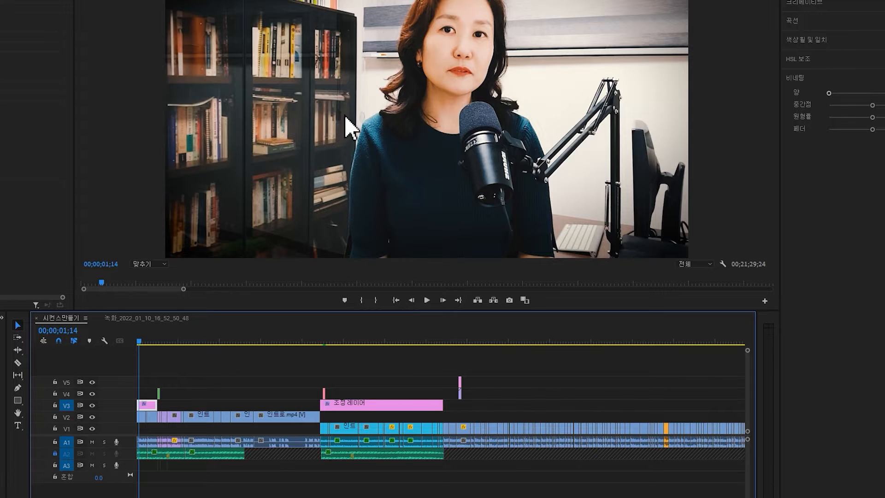
Copy the ON AIR logo clip from V2 of 녹화_2022_01_10_16_52_50_48 to V3 in 시컨스만들기, moving the first adjustment layer up to V4.
left_click(140, 319)
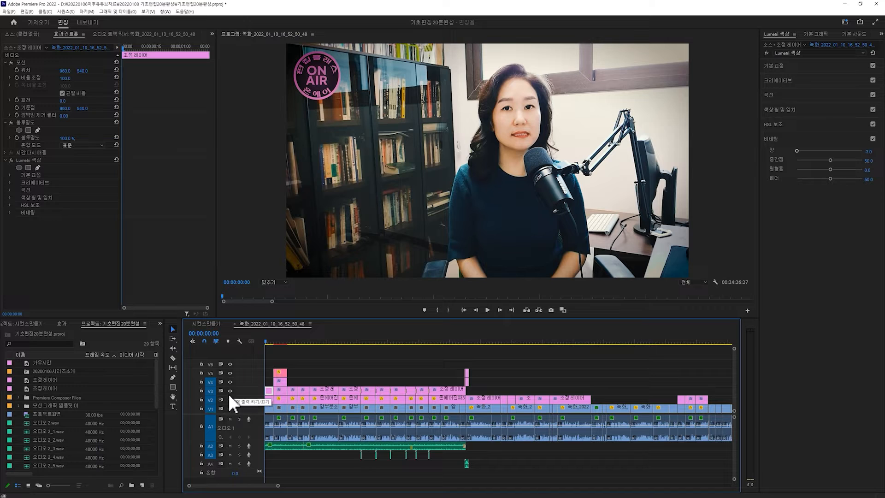
left_click(270, 400)
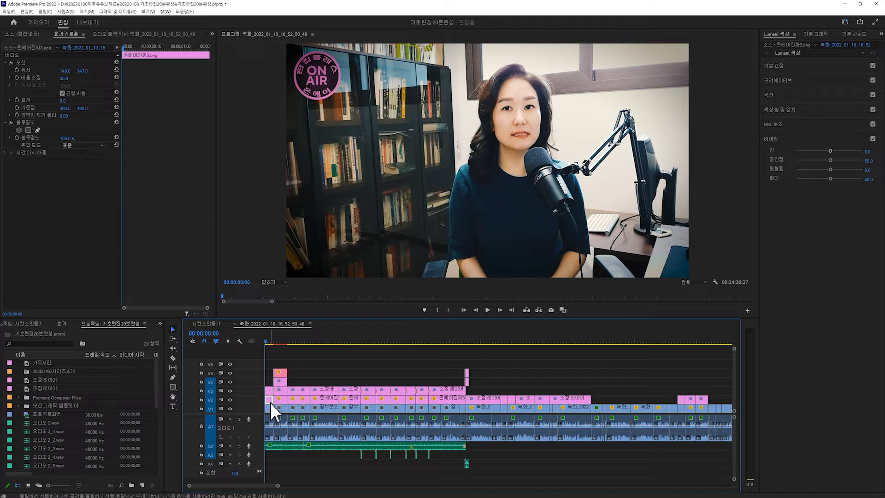
left_click(207, 324)
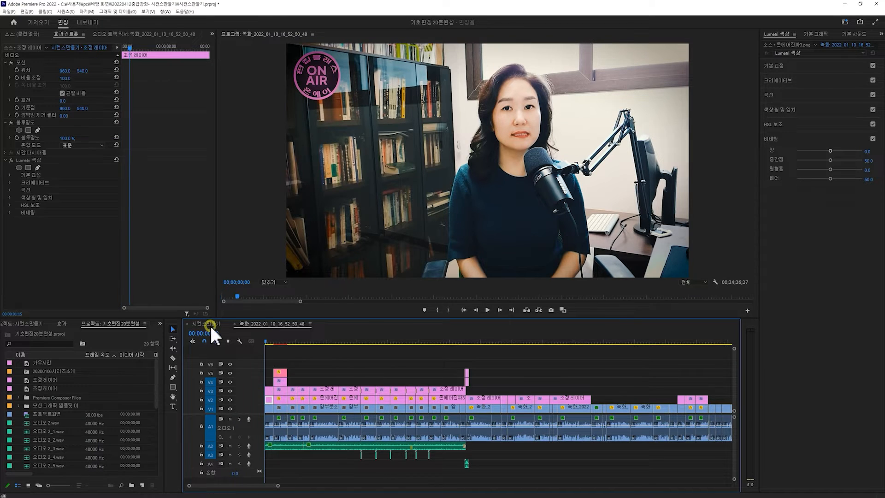
left_click_drag(271, 391, 271, 383)
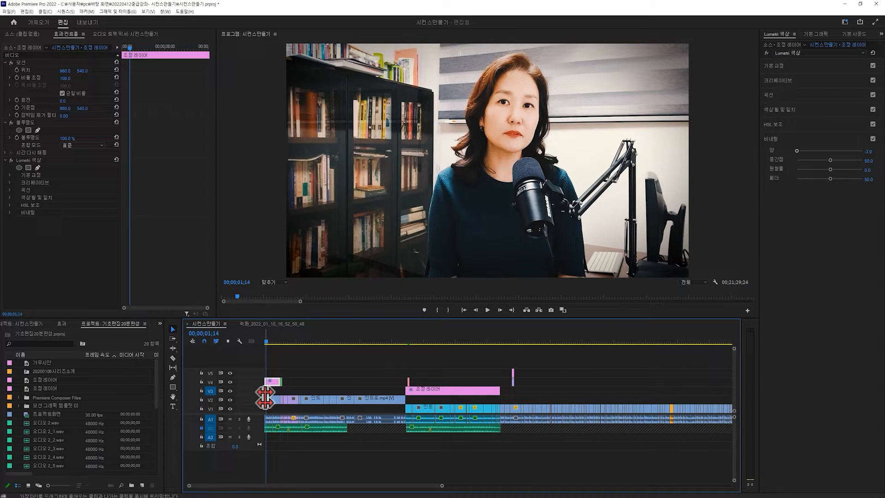
key("ctrl+v")
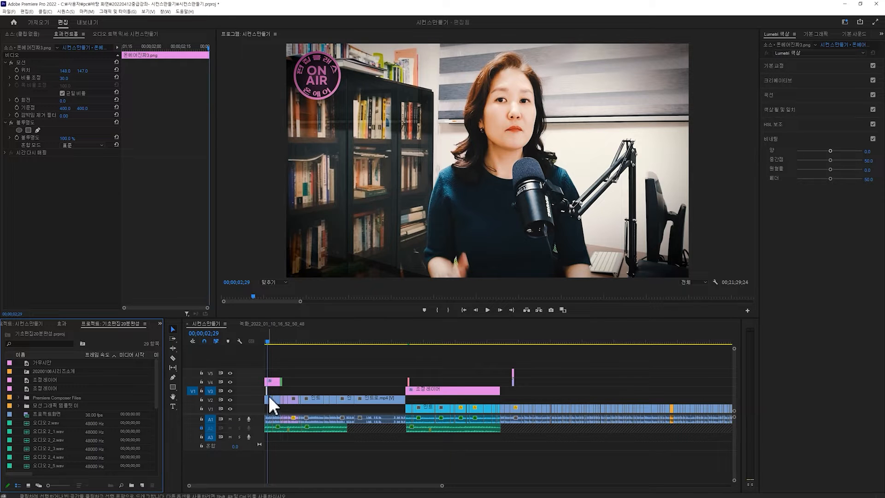
Lengthen the logo clip on V3 to match the adjustment layer above it and scrub through to check the logo.
left_click_drag(268, 391, 281, 391)
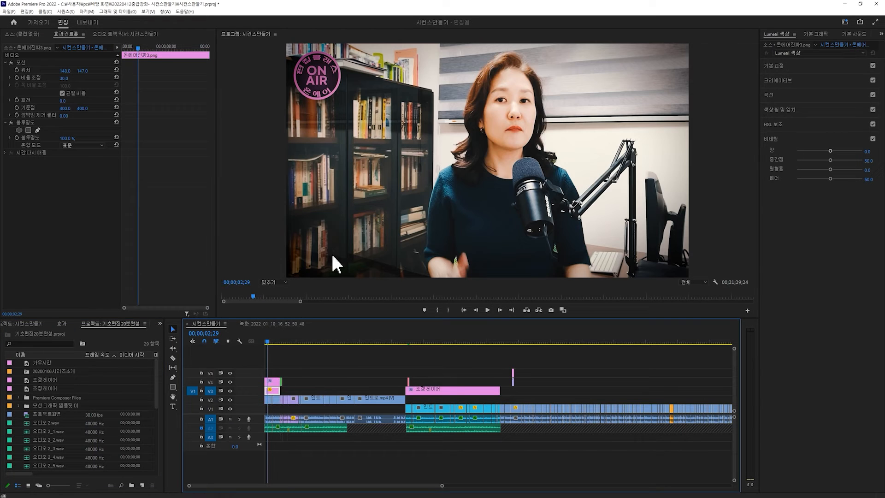
left_click(278, 342)
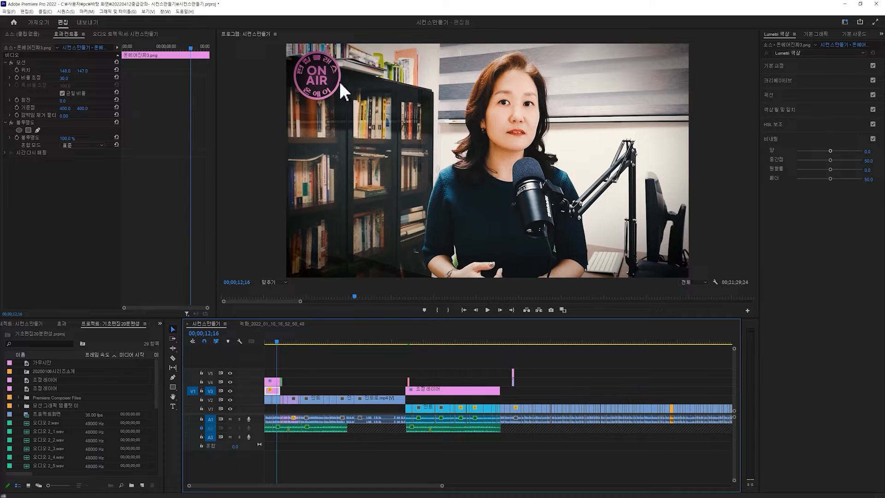
left_click(273, 344)
left_click_drag(271, 342, 269, 341)
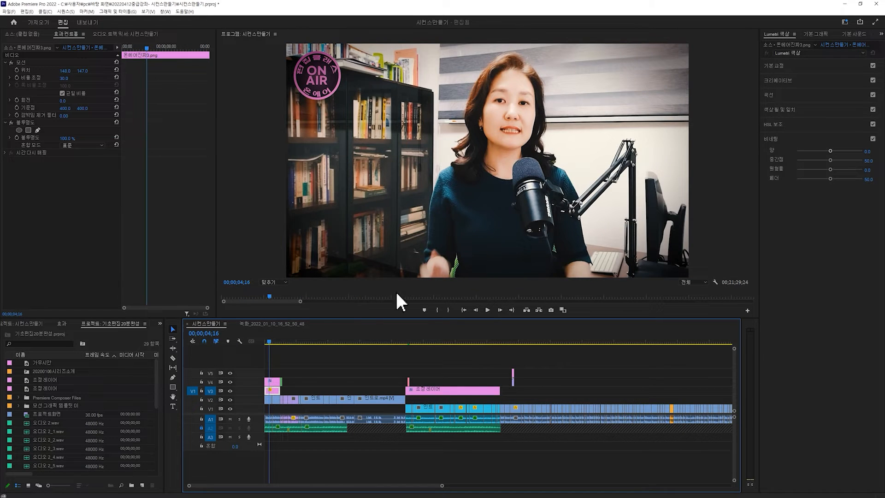
left_click(320, 372)
left_click(858, 34)
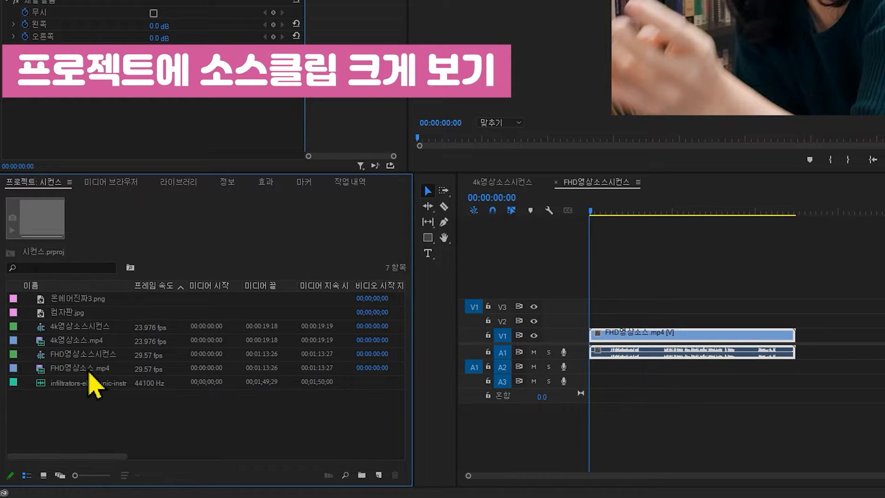
Try the project items in icon view, return them to list view and turn on thumbnails.
left_click(42, 474)
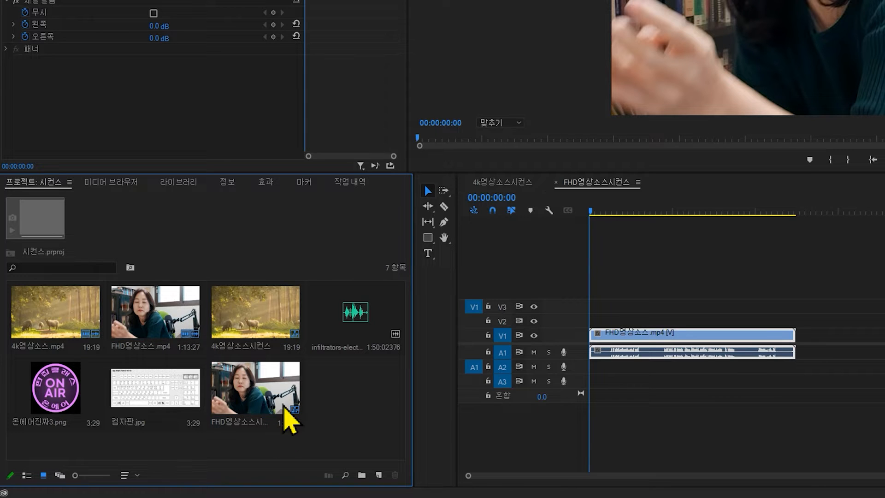
left_click(26, 475)
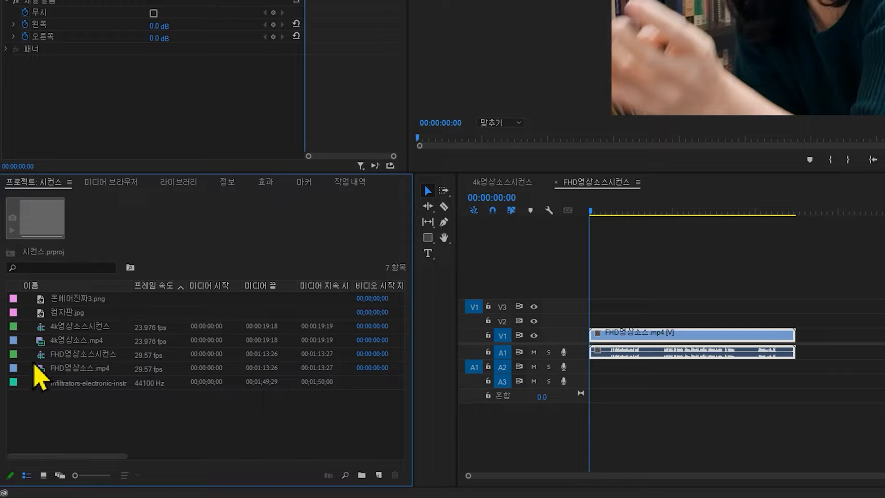
left_click(70, 182)
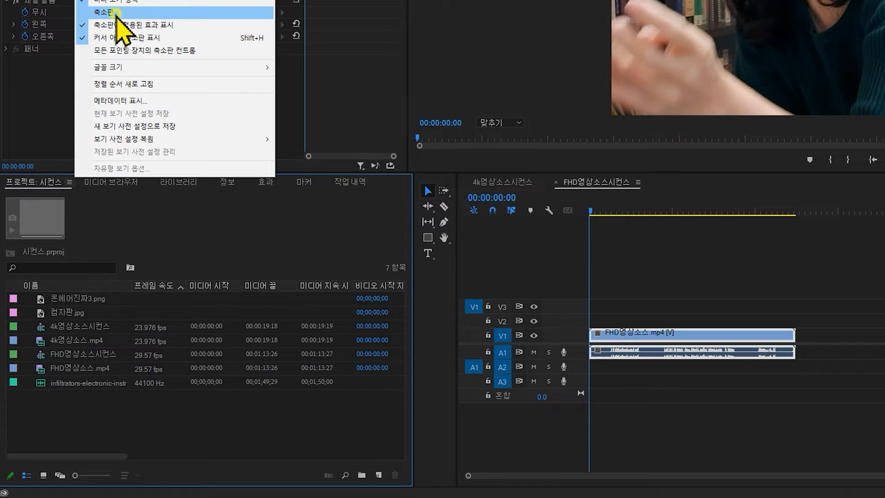
left_click(116, 13)
Look at 4k영상소스.mp4, FHD영상소스.mp4 and the FHD영상소스시컨스 sequence with the project preview area shown and hidden.
left_click(67, 341)
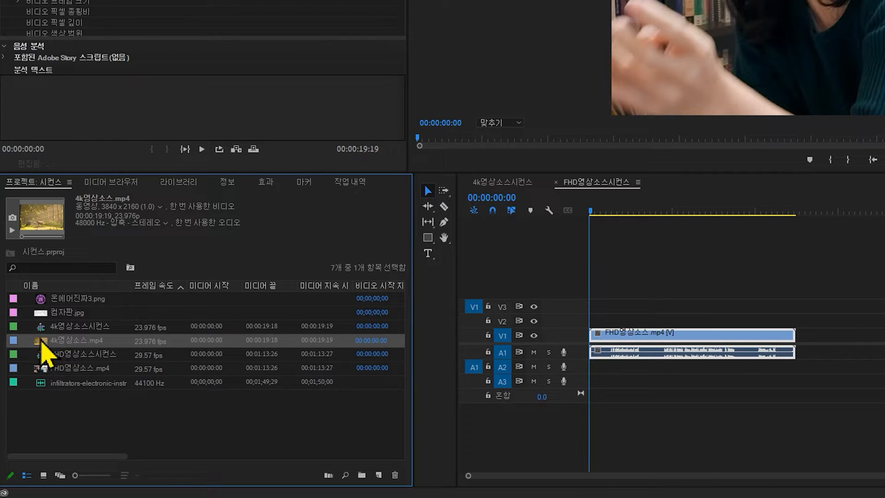
left_click(39, 369)
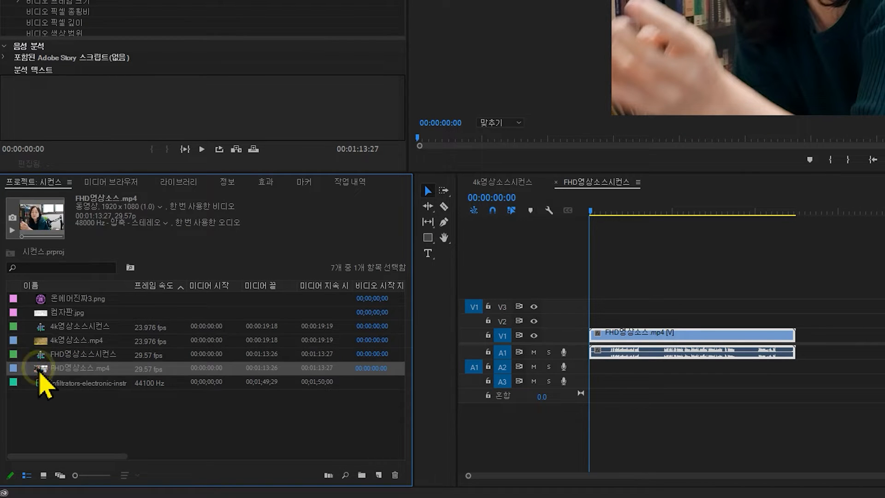
left_click(38, 360)
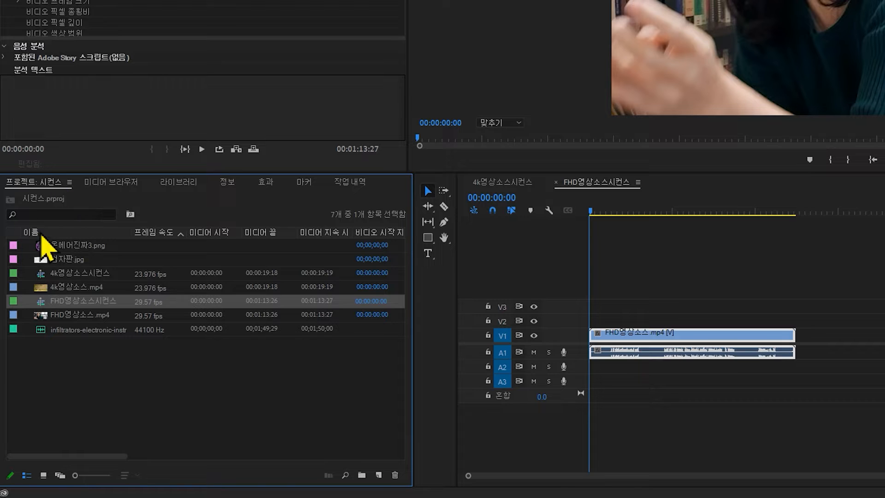
left_click(68, 286)
left_click(69, 300)
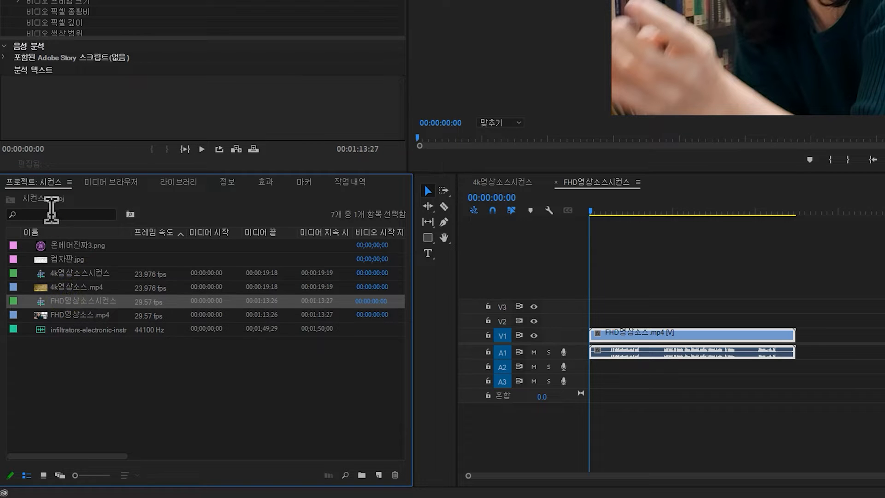
Show the project preview area again and play FHD영상소스.mp4 in it.
left_click(69, 180)
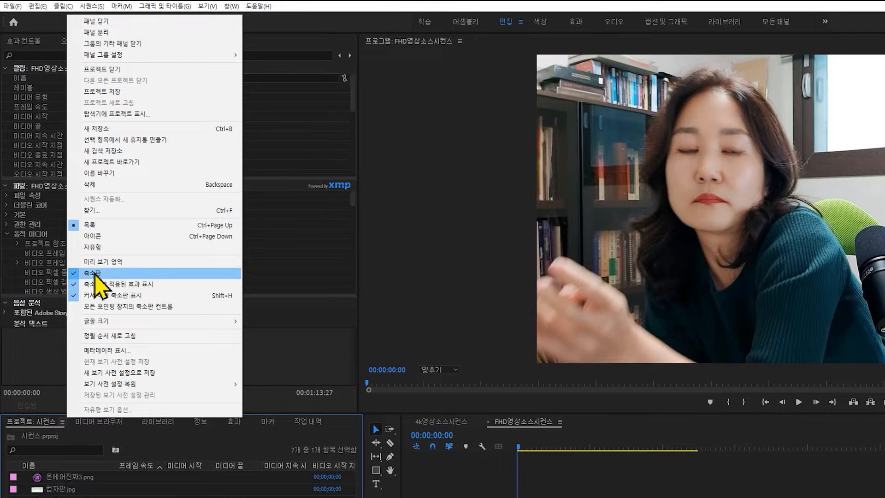
left_click(114, 1)
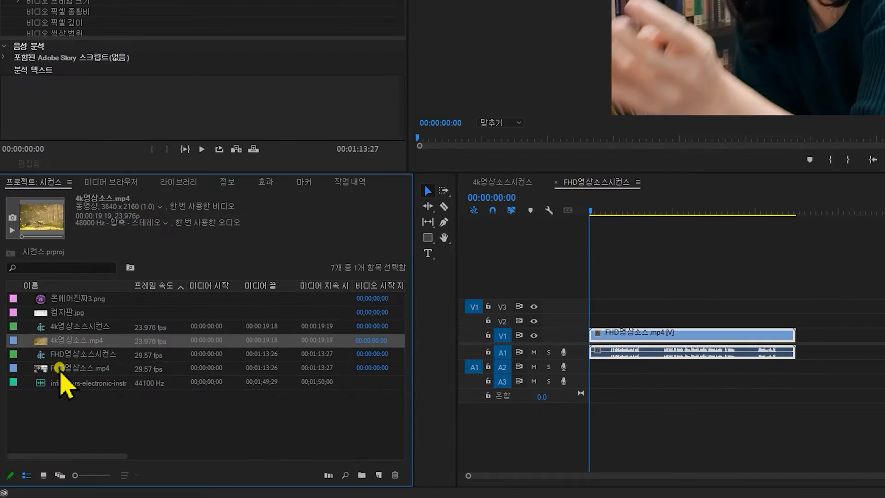
left_click(57, 367)
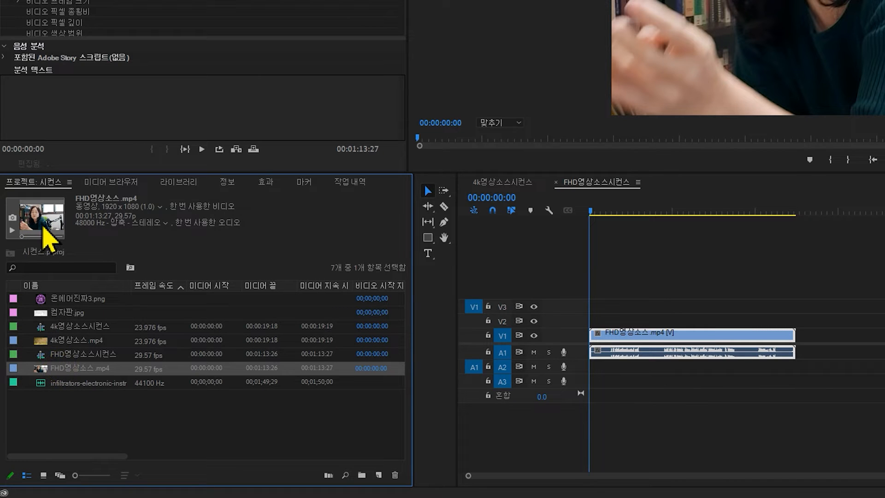
left_click(12, 229)
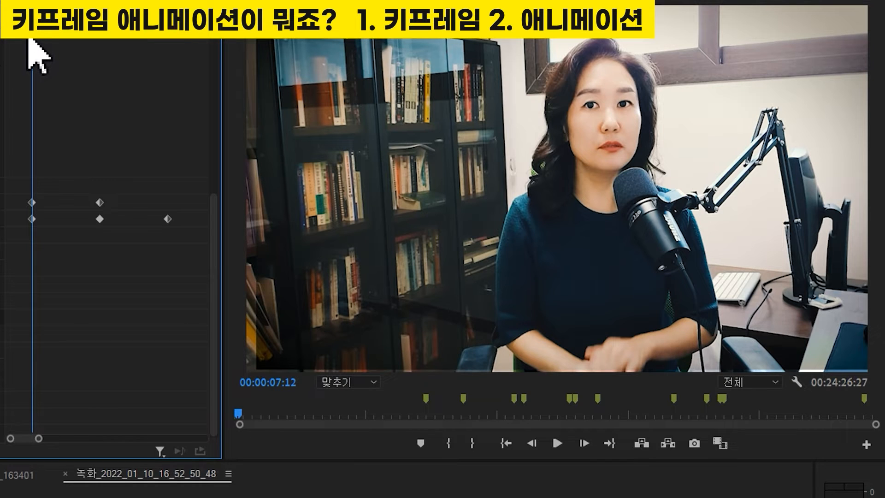
Scrub through the 텍스트 애니메이션 title's keyframes at 00:00:07:12, 00:00:07:17 and 00:00:07:22 to examine how its position and size animate.
left_click_drag(28, 39, 168, 38)
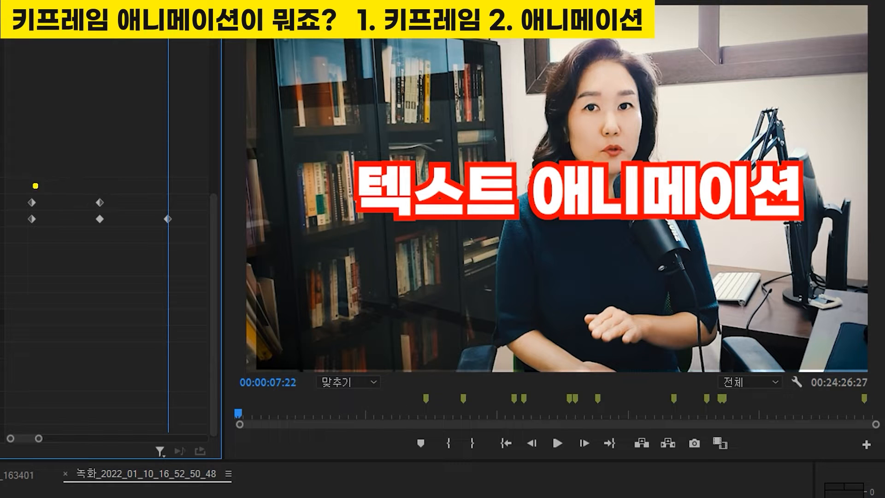
key("Delete")
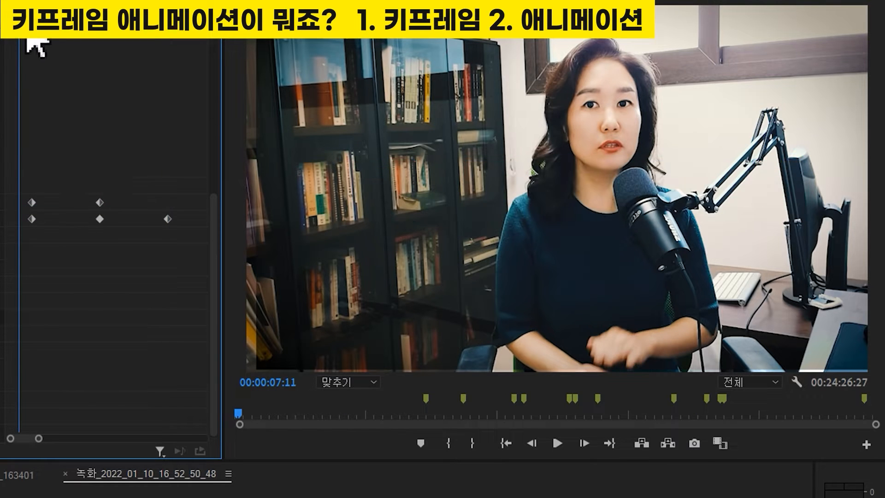
left_click_drag(27, 25, 31, 26)
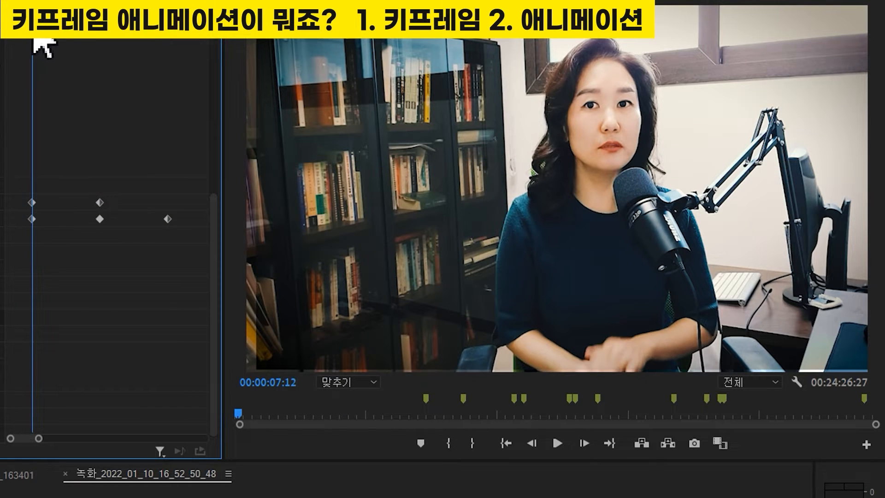
left_click_drag(79, 40, 104, 41)
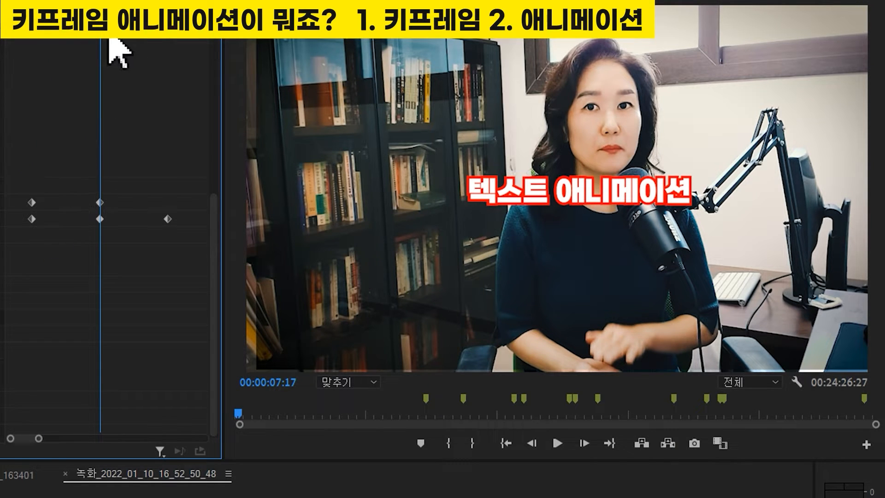
mouse_move(110, 40)
left_mouse_down()
mouse_move(38, 40)
mouse_move(95, 45)
left_mouse_up()
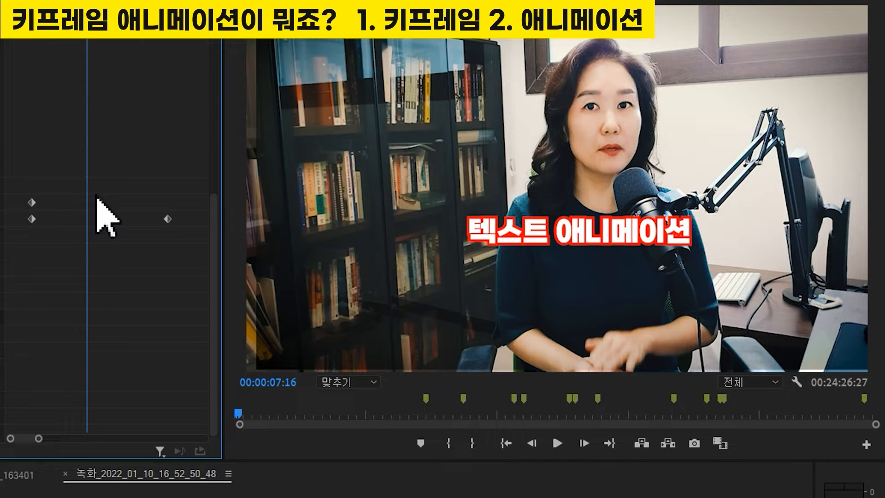
left_click(40, 18)
left_click_drag(40, 19, 33, 22)
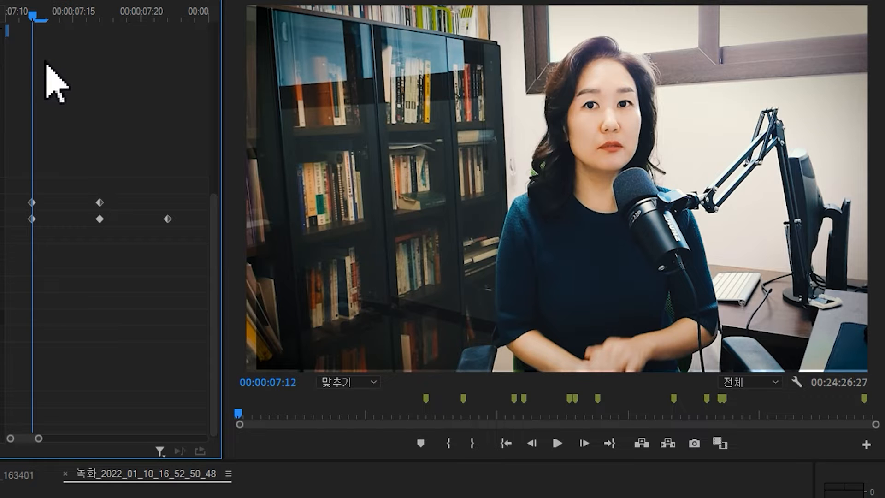
left_click(62, 24)
left_click_drag(63, 27, 33, 55)
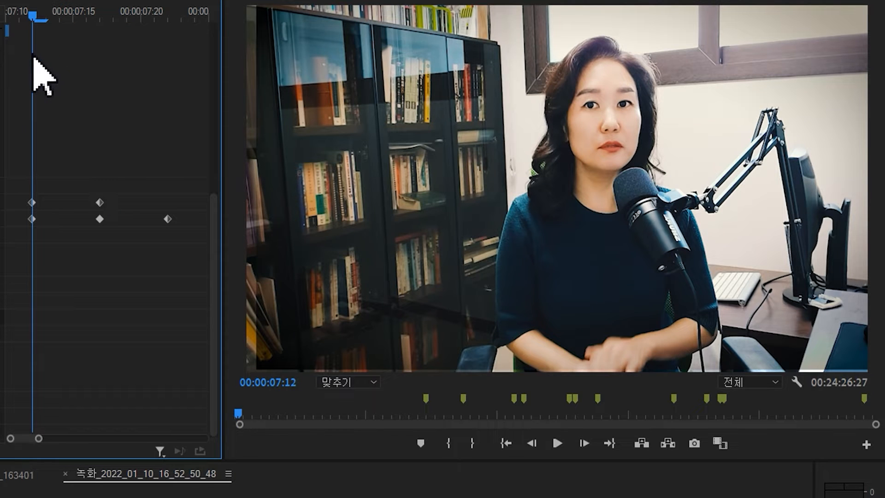
left_click_drag(33, 55, 95, 47)
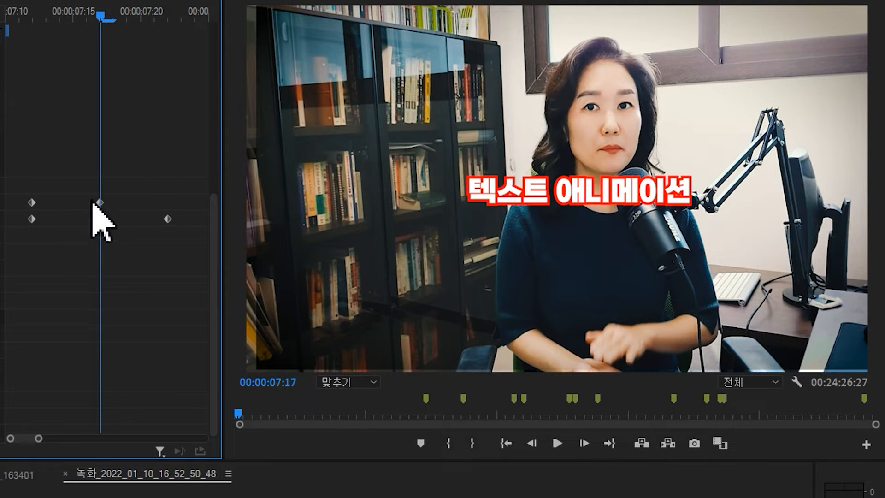
left_click_drag(102, 41, 173, 33)
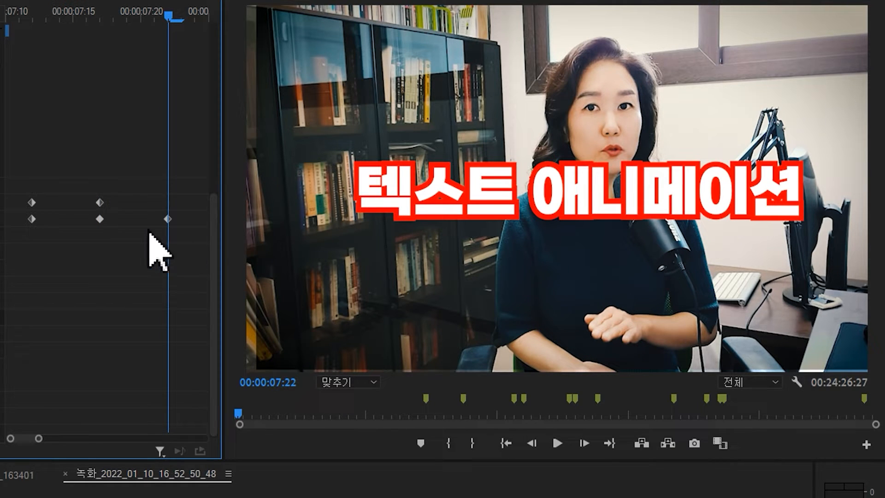
left_click(45, 13)
left_click_drag(26, 23, 173, 37)
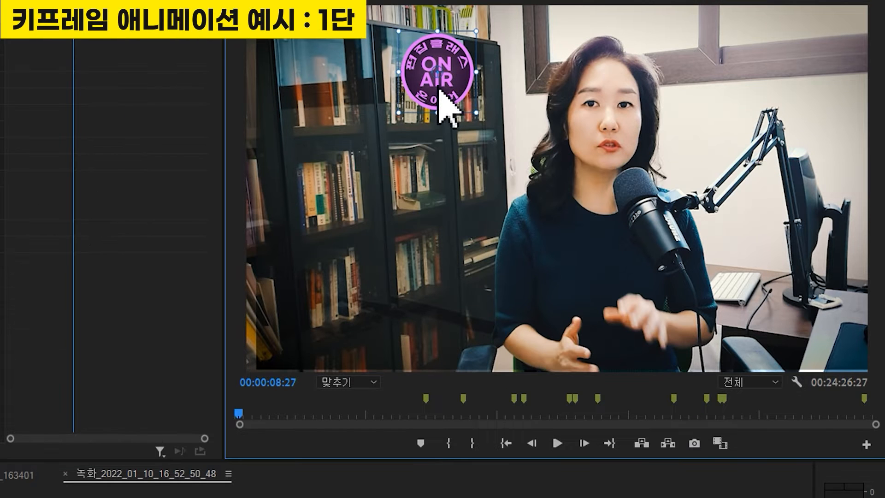
Move the ON AIR logo in the picture to the other side of the presenter, at about position 1677, 512.
left_click_drag(433, 102, 789, 190)
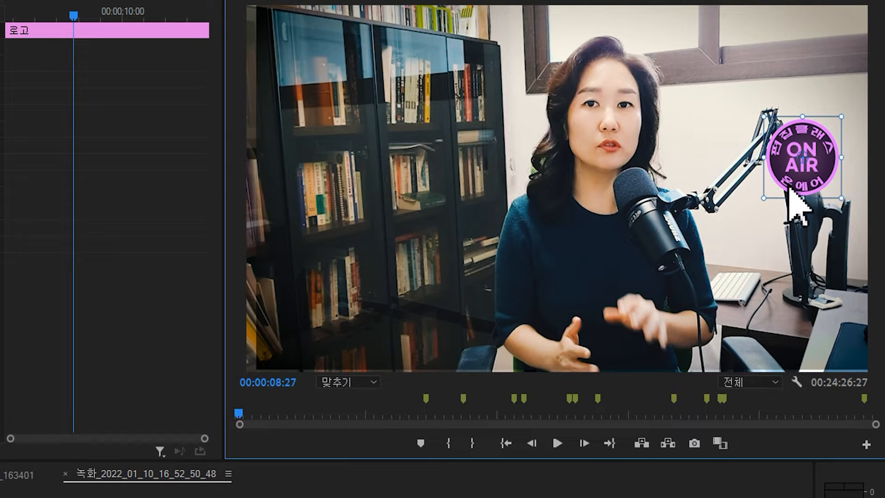
left_click_drag(788, 189, 775, 204)
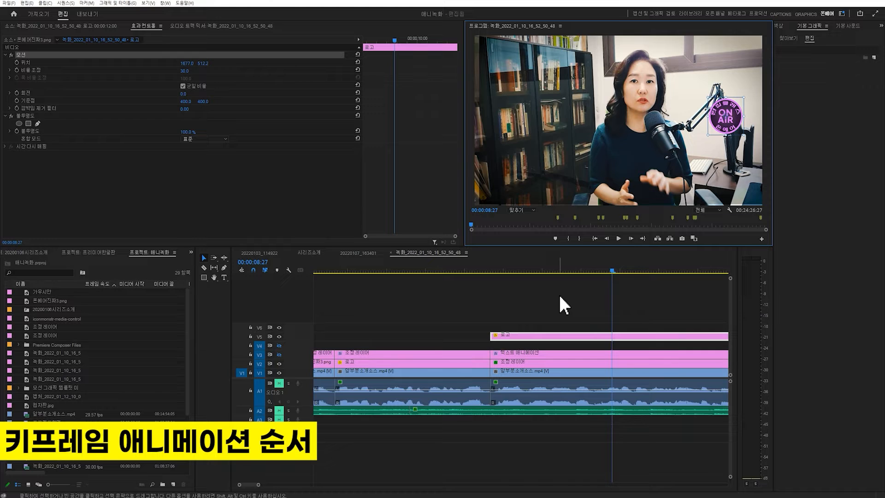
Place the playhead at the start of the V5 로고 clip, 00:00:07:10, and set the logo's horizontal position to 381.
left_click(556, 336)
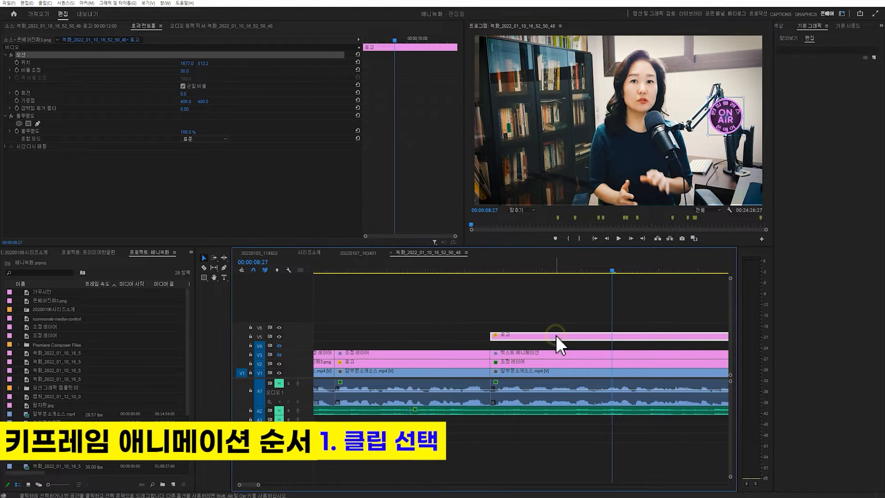
left_click(491, 271)
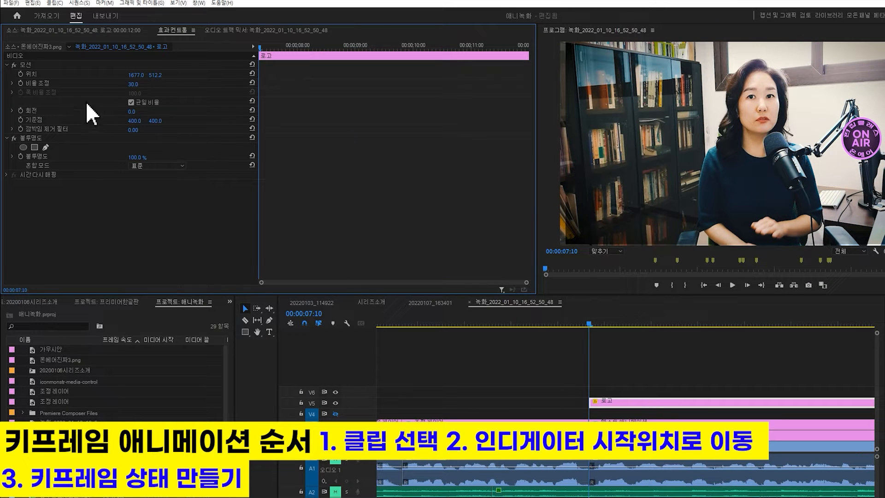
left_click_drag(136, 75, 0, 75)
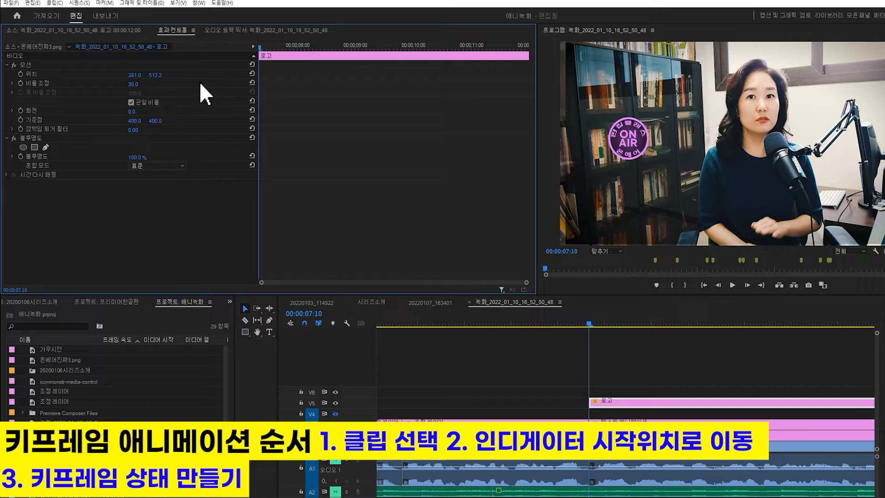
Set the logo's scale to 42.1 and its position to about 256.8, 652.7, and turn on position animation at 00:00:07:10.
left_click_drag(164, 78, 221, 78)
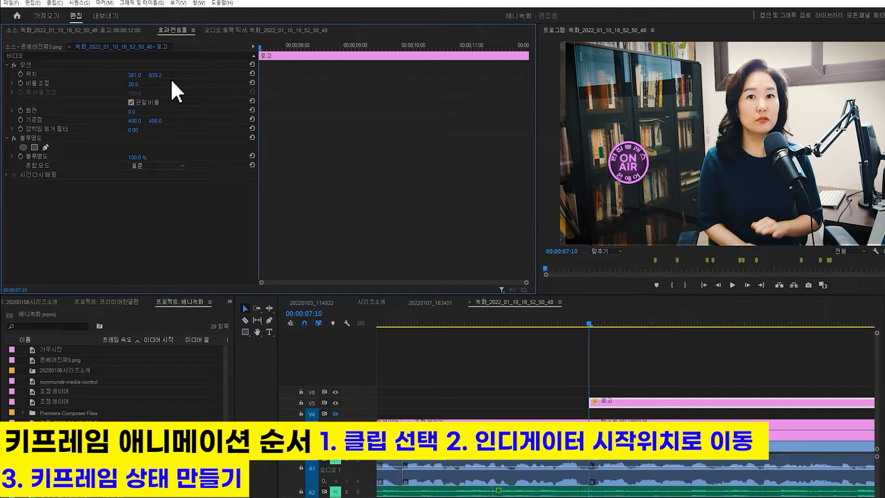
left_click(29, 65)
left_click_drag(629, 165, 604, 168)
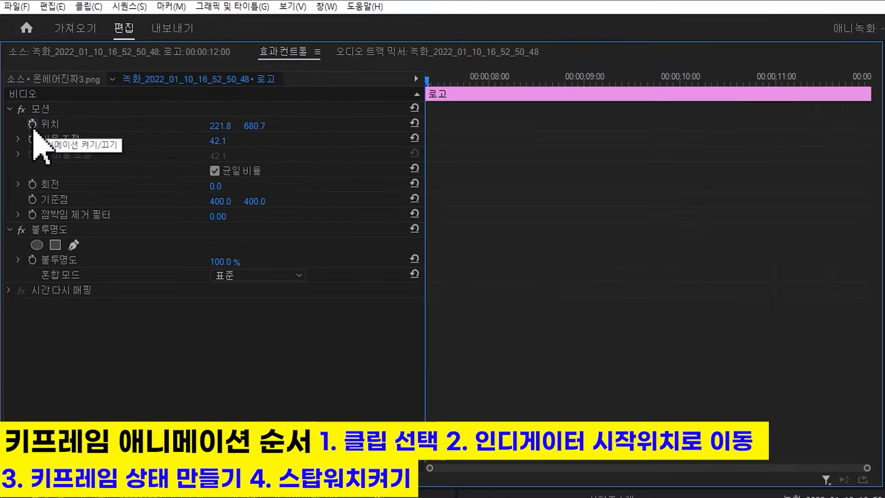
left_click(34, 128)
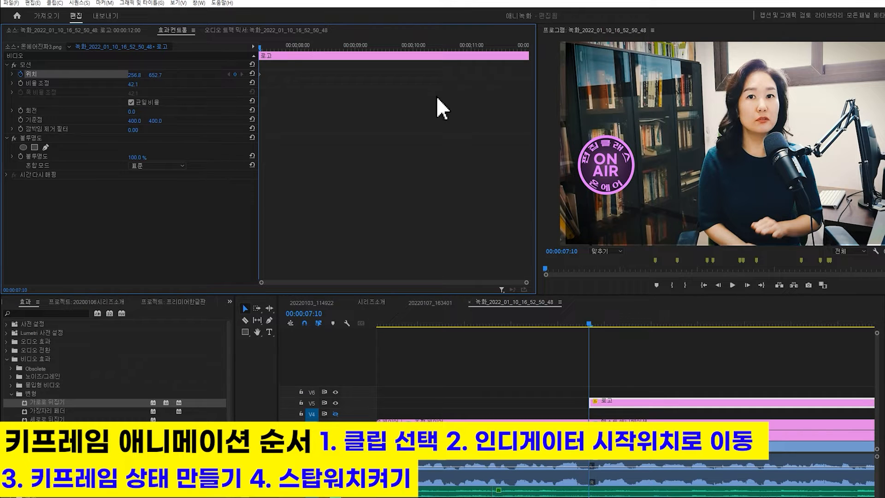
left_click(845, 163)
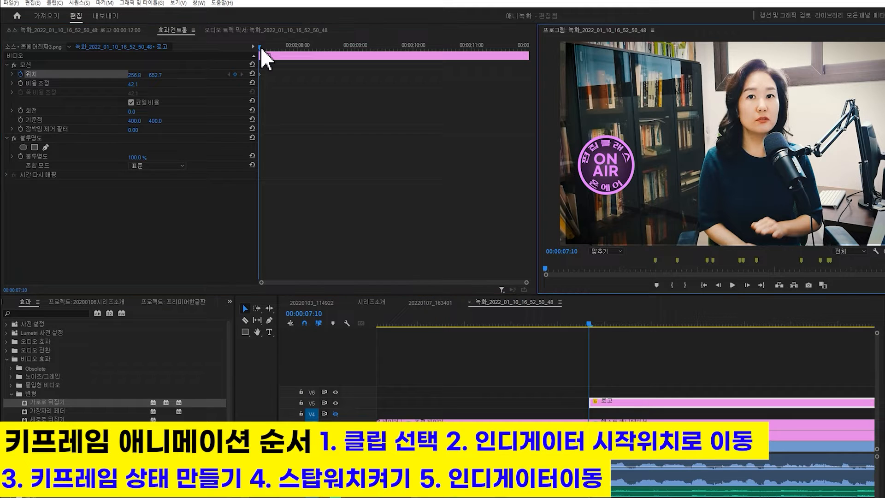
Set the logo's position to 1195.8, 821.7 at 00:00:08:00 as a second keyframe.
left_click(261, 47)
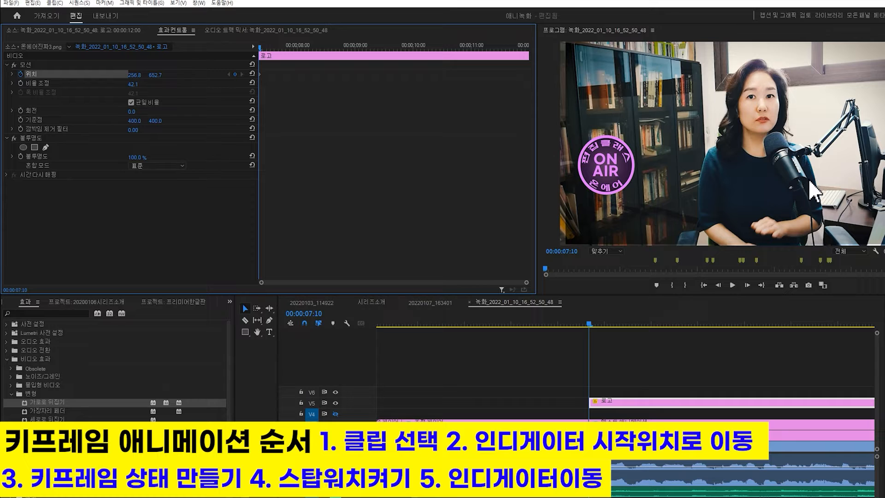
left_click_drag(261, 47, 346, 54)
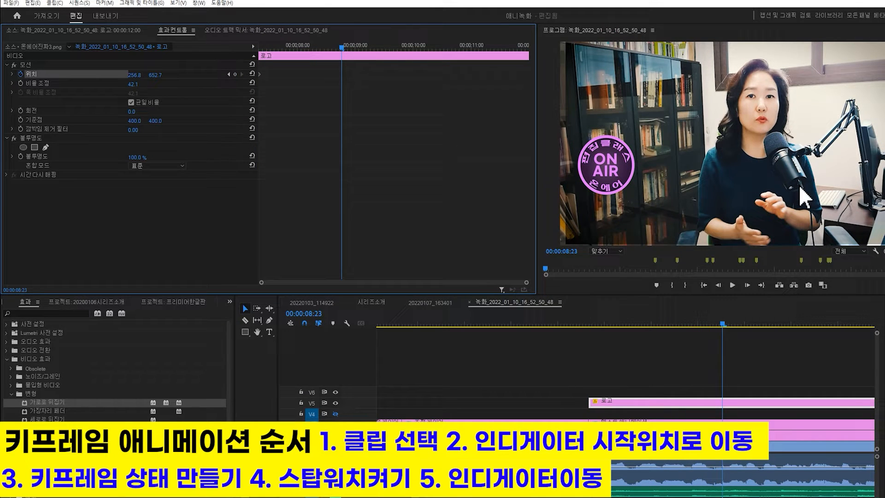
left_click_drag(338, 49, 300, 50)
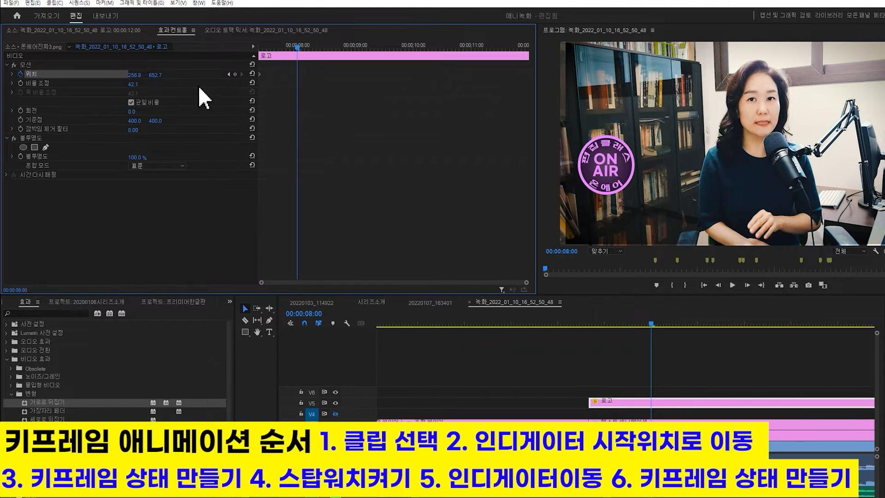
left_click_drag(133, 75, 320, 76)
left_click_drag(133, 76, 330, 76)
left_click_drag(158, 75, 254, 75)
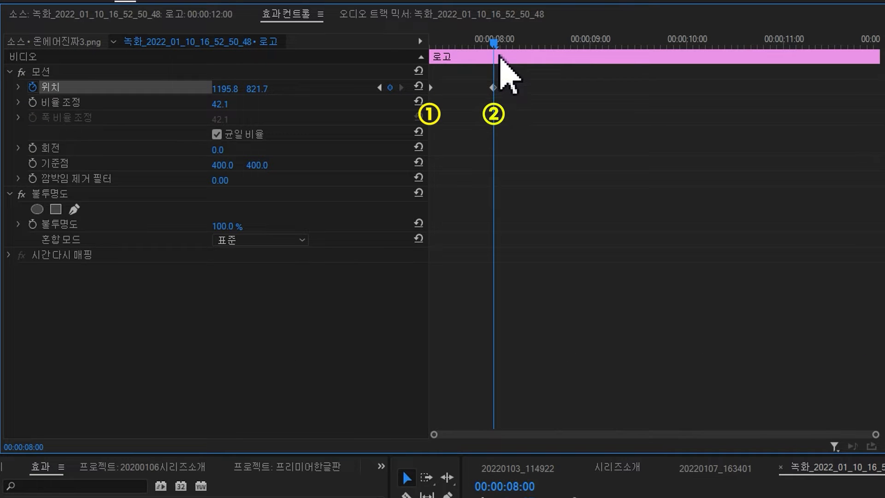
Play the logo clip from its start to check the movement between the two position keyframes.
left_click_drag(300, 47, 241, 50)
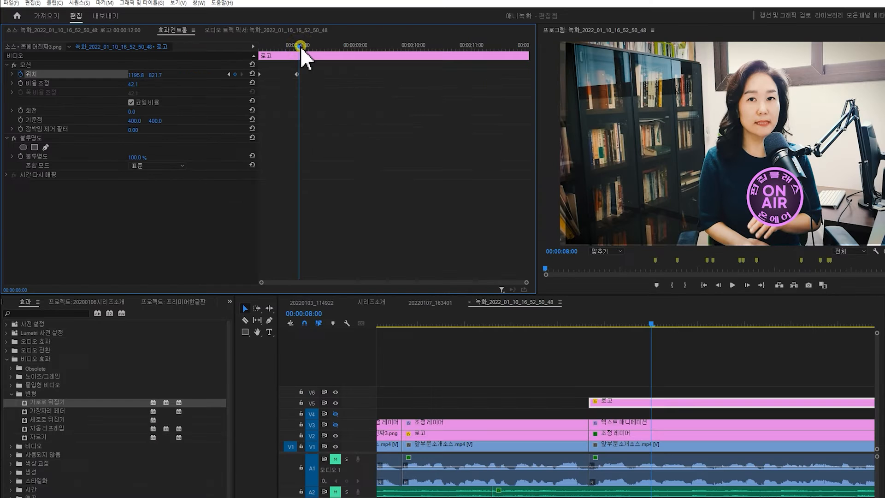
left_click_drag(498, 41, 388, 45)
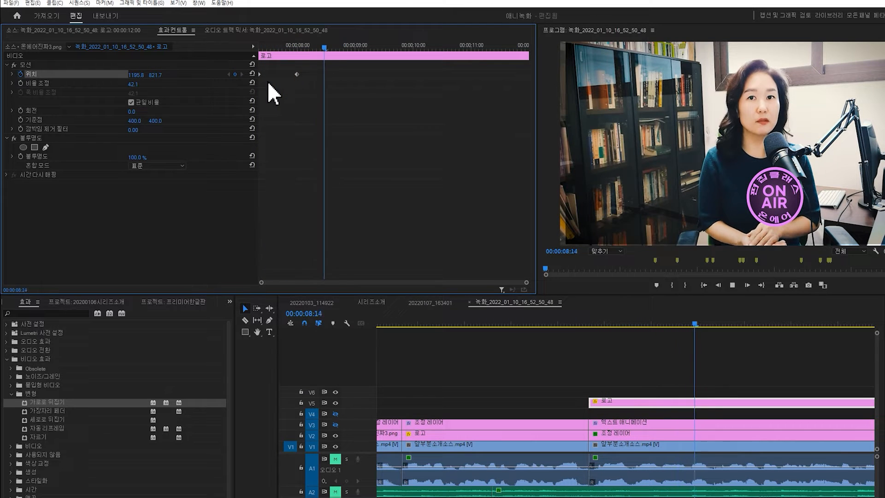
key("space")
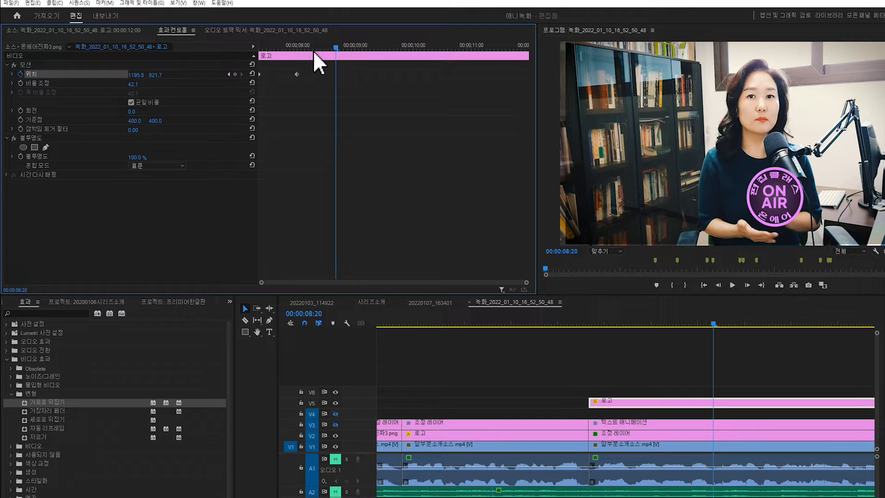
Add a third position keyframe at 00:00:08:26 by moving the logo straight up to a vertical position of about 212.5.
mouse_move(337, 46)
left_mouse_down()
mouse_move(304, 52)
mouse_move(347, 52)
left_mouse_up()
left_click(764, 202)
left_click_drag(764, 205, 759, 106)
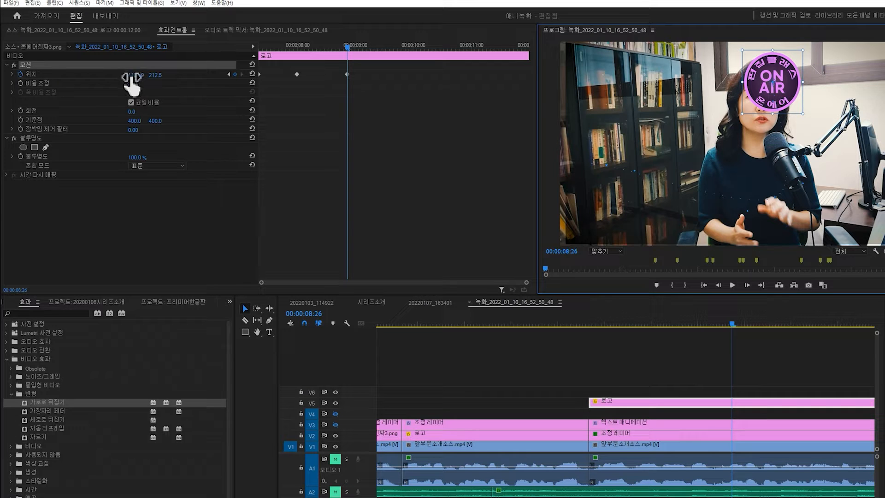
Play the logo clip from its start to check the movement through all three position keyframes.
left_click_drag(331, 48, 253, 55)
key("space")
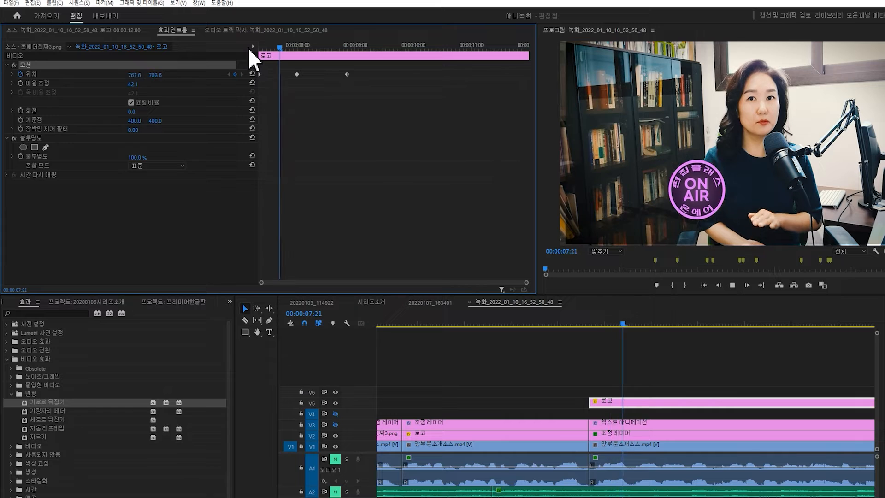
key("space")
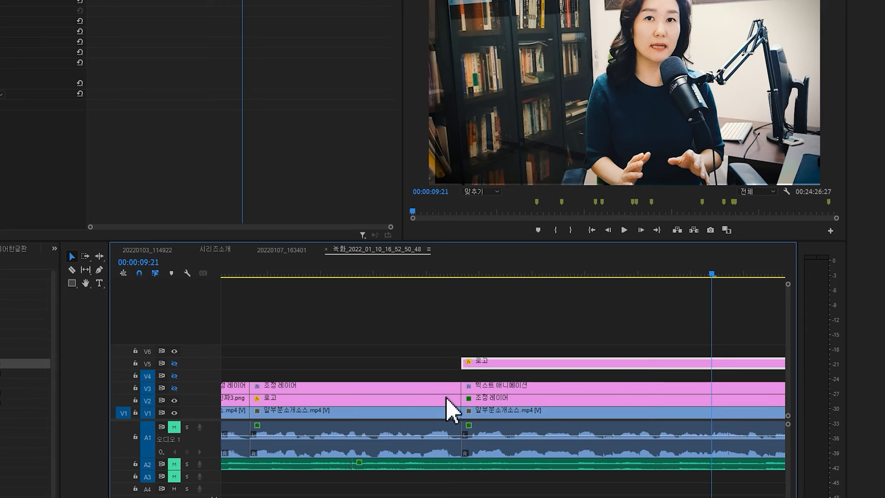
Select the V1 앞부분소개소스.mp4 clip beneath the logo clip and place the playhead at 00:00:09:19.
left_click(549, 414)
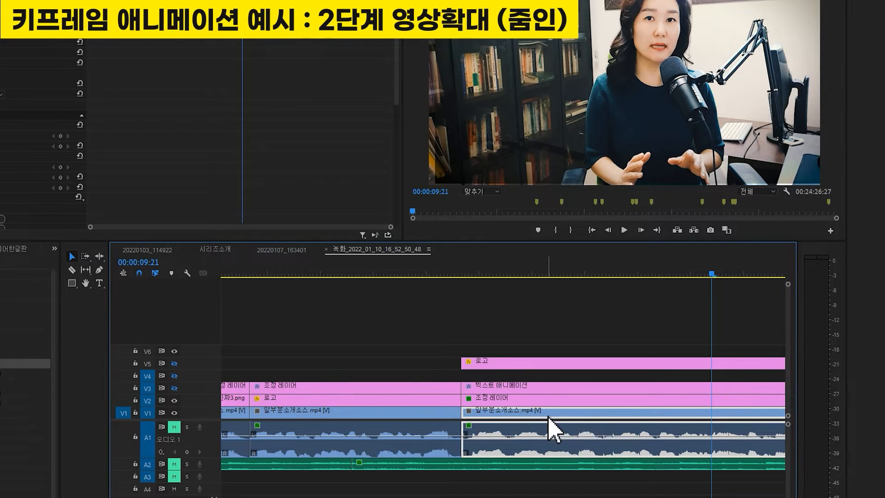
key("minus")
left_click(491, 275)
left_click_drag(492, 275, 608, 278)
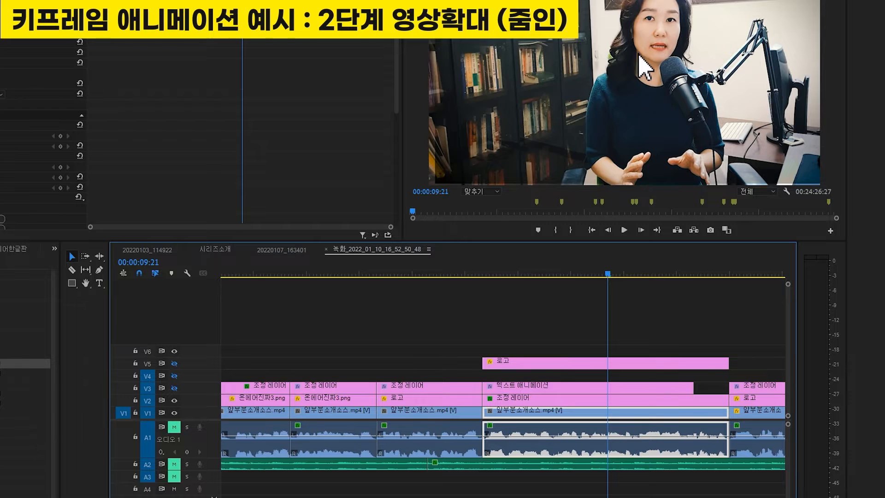
left_click(568, 275)
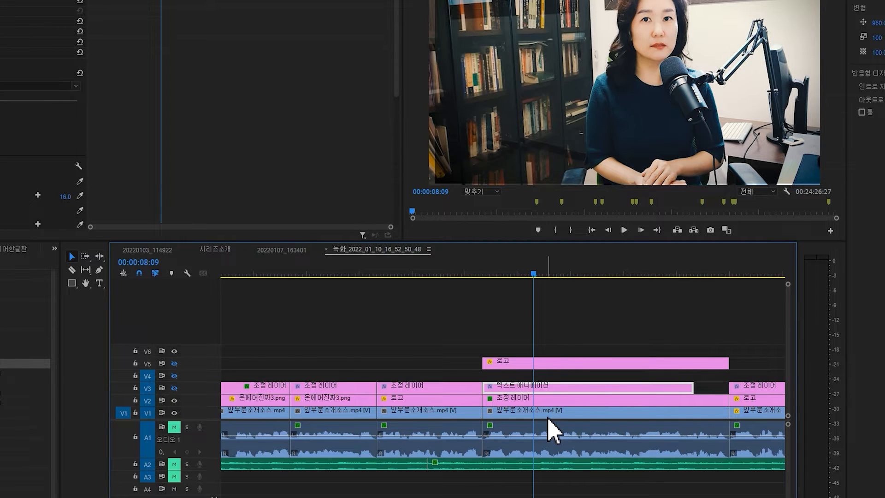
left_click(549, 418)
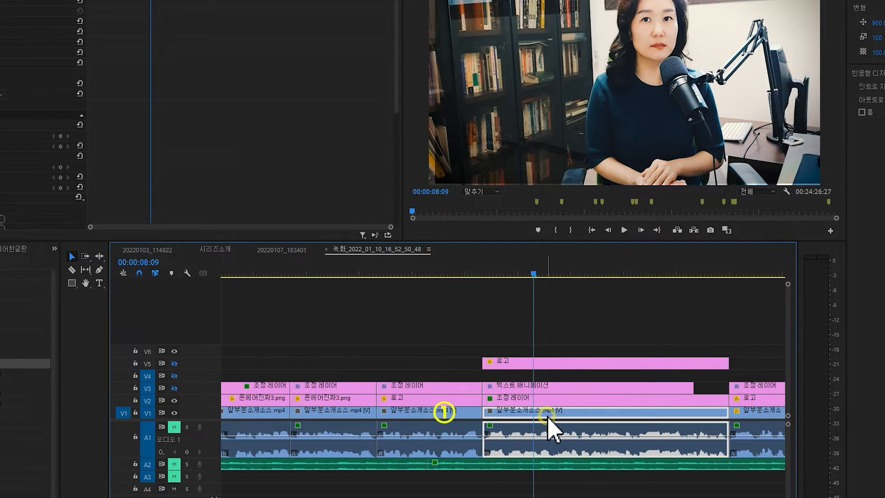
left_click_drag(534, 275, 604, 287)
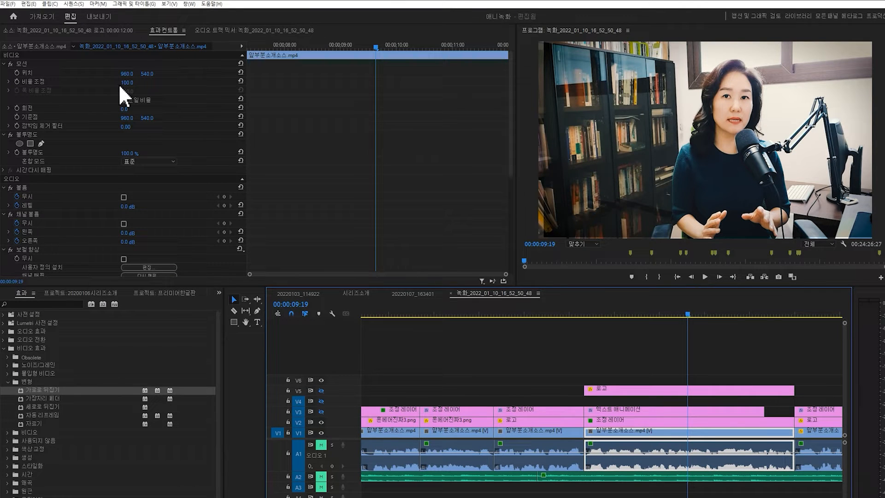
Turn on position and scale animation for the video clip at 00:00:09:19, with horizontal position 911 and scale 114.
left_click_drag(125, 82, 133, 82)
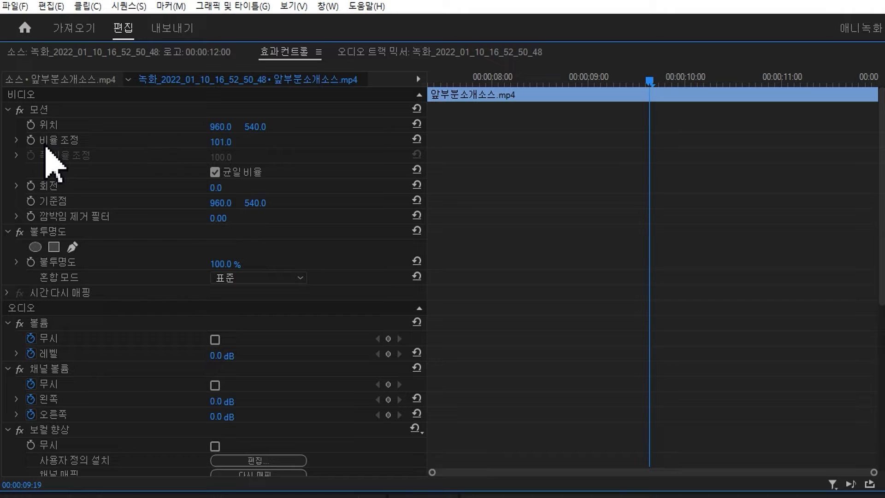
left_click(30, 125)
left_click(30, 140)
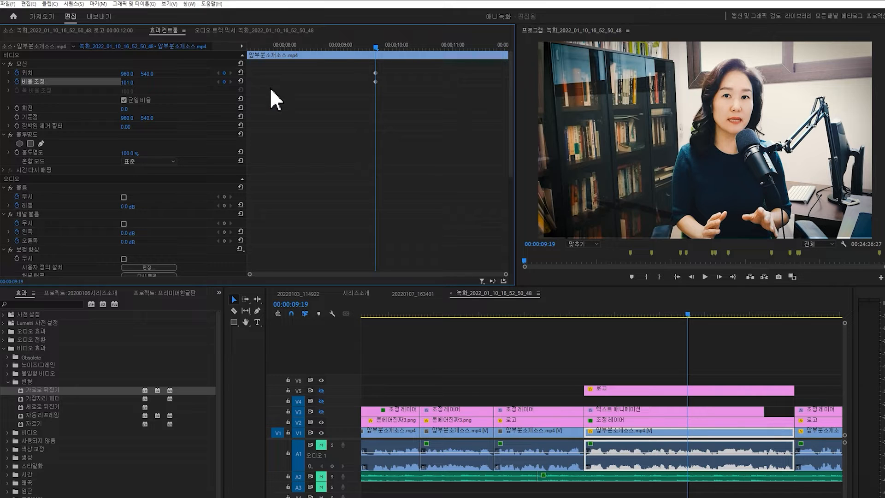
left_click_drag(127, 74, 105, 74)
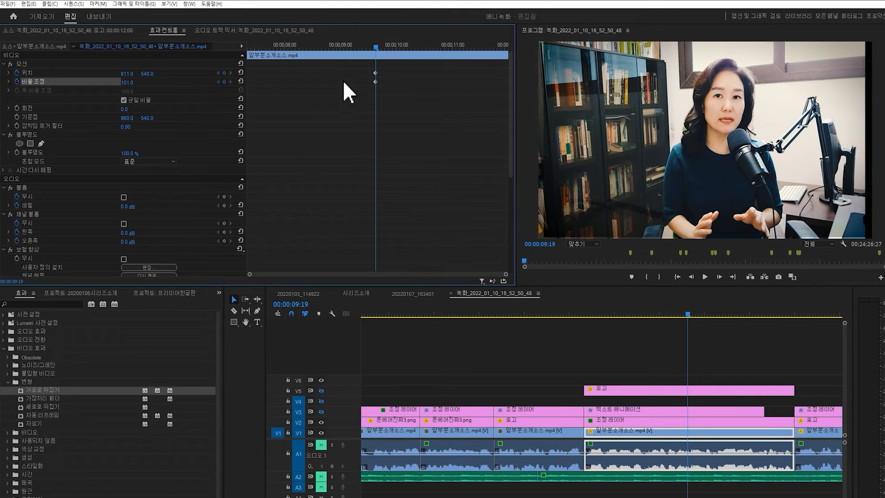
mouse_move(136, 82)
left_mouse_down()
mouse_move(144, 83)
mouse_move(135, 82)
left_mouse_up()
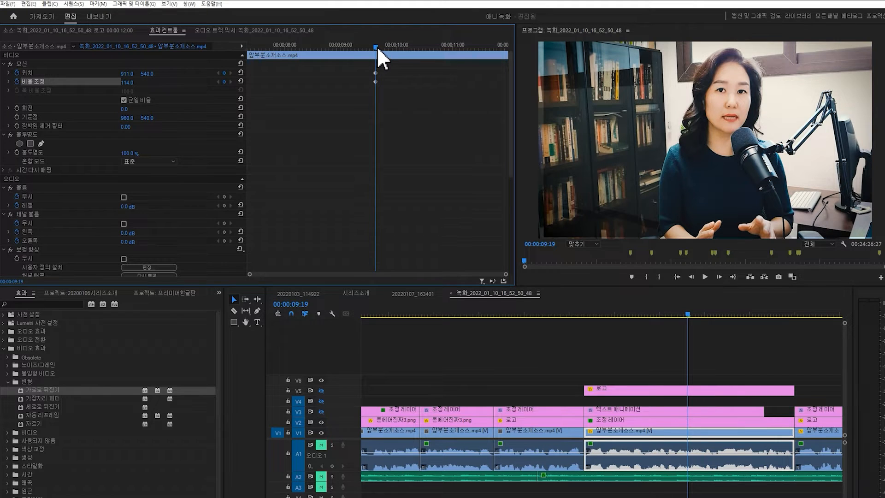
Add zoom-in keyframes at 00:00:10:04 with scale 195 and position 721, 942.
mouse_move(375, 45)
left_mouse_down()
mouse_move(388, 45)
mouse_move(377, 47)
left_mouse_up()
left_click_drag(377, 48, 407, 76)
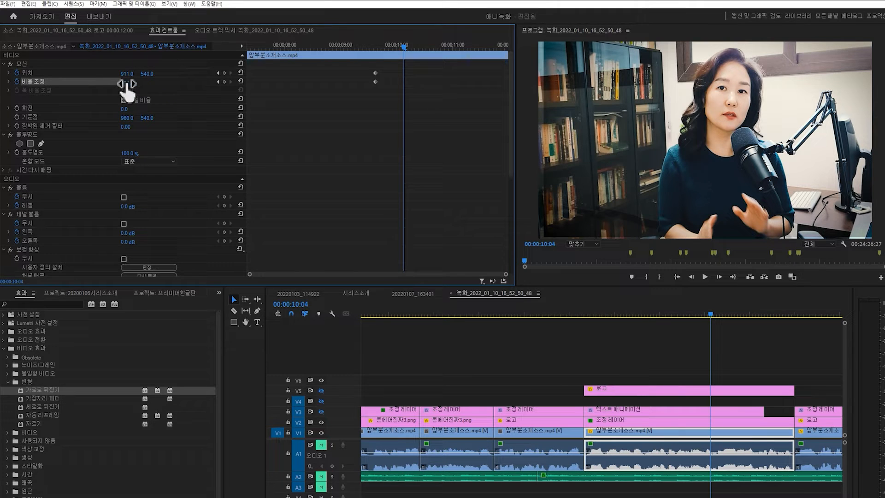
left_click_drag(127, 82, 49, 75)
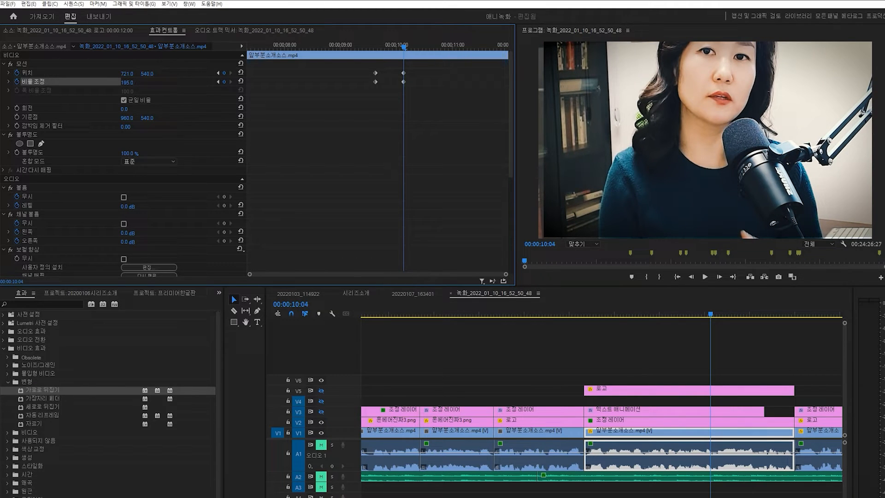
left_click_drag(147, 74, 332, 74)
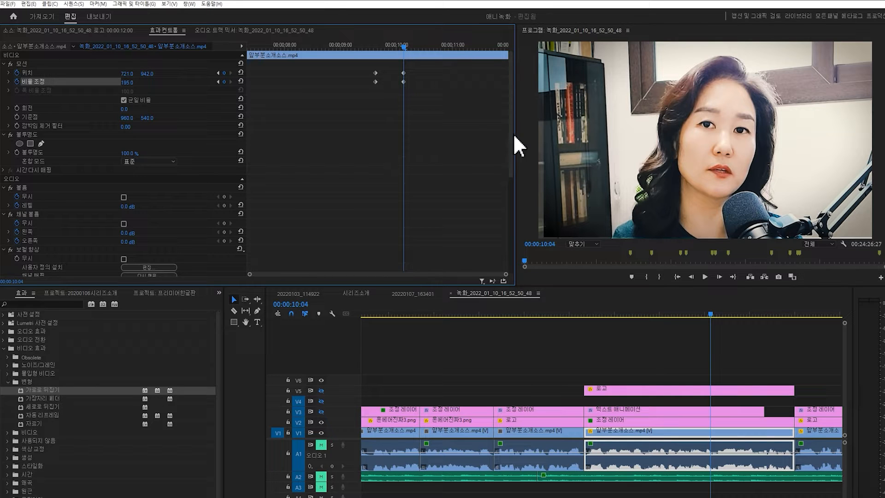
Play back the zoom-in and move its second pair of position and scale keyframes closer to the first pair.
left_click_drag(408, 46, 366, 50)
key("space")
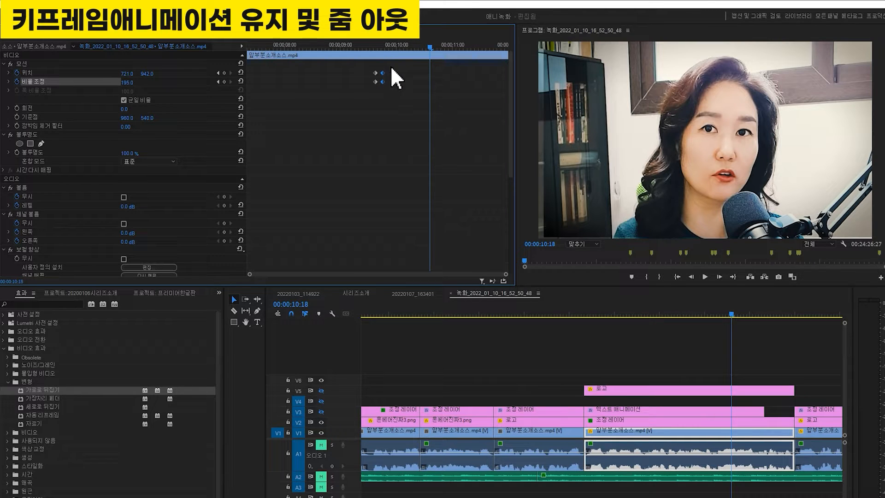
Add position and scale keyframes at 00:00:10:26 that hold the zoomed-in state, and scrub up to them.
mouse_move(430, 45)
left_mouse_down()
mouse_move(441, 46)
mouse_move(416, 54)
mouse_move(442, 54)
left_mouse_up()
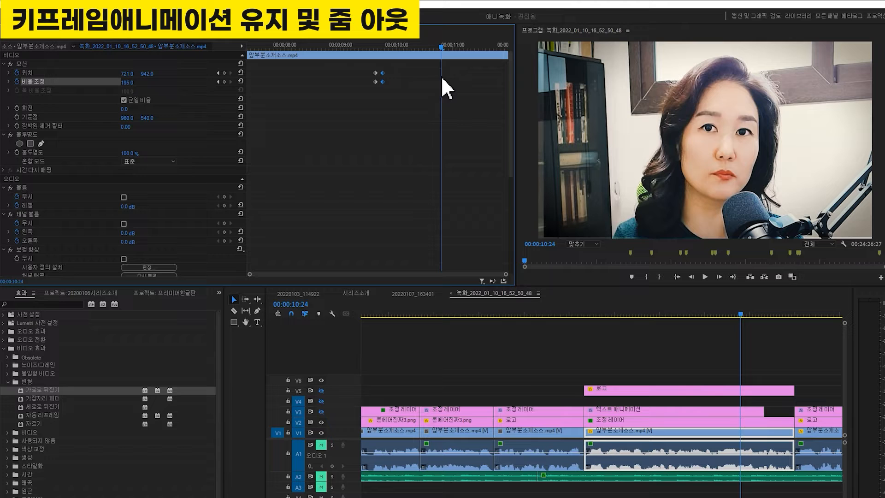
left_click_drag(439, 46, 445, 45)
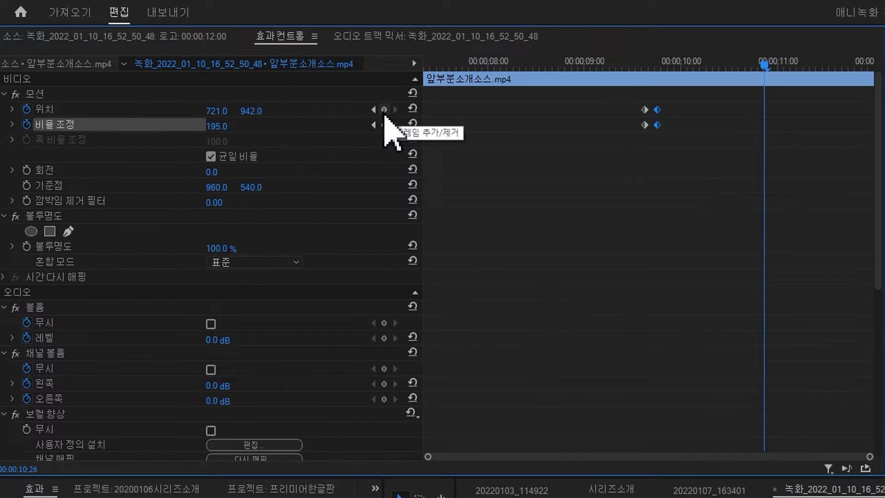
left_click(384, 111)
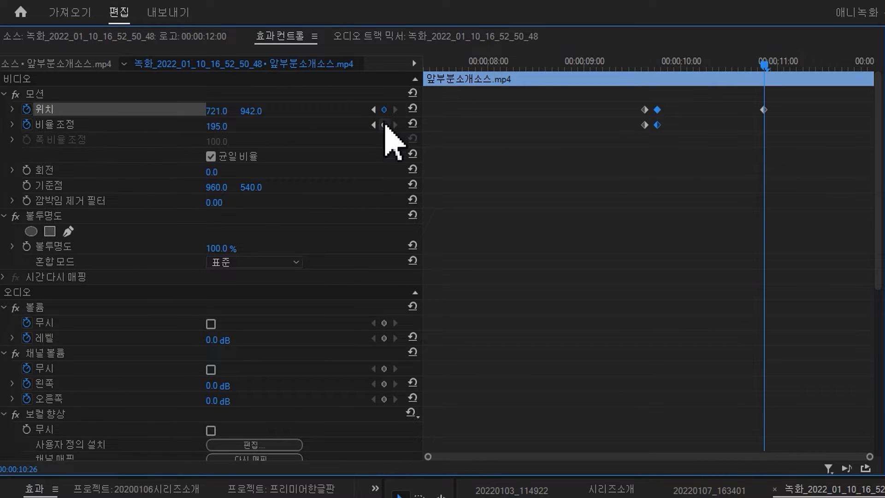
left_click(384, 125)
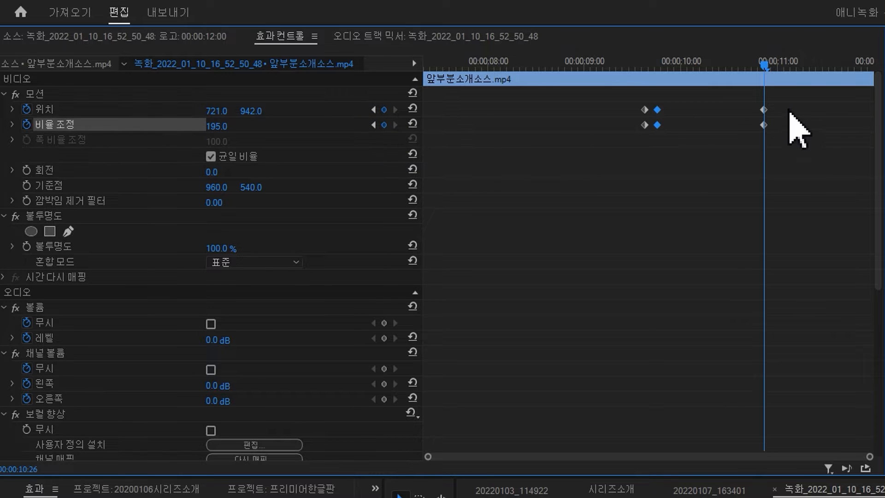
left_click_drag(714, 65, 765, 72)
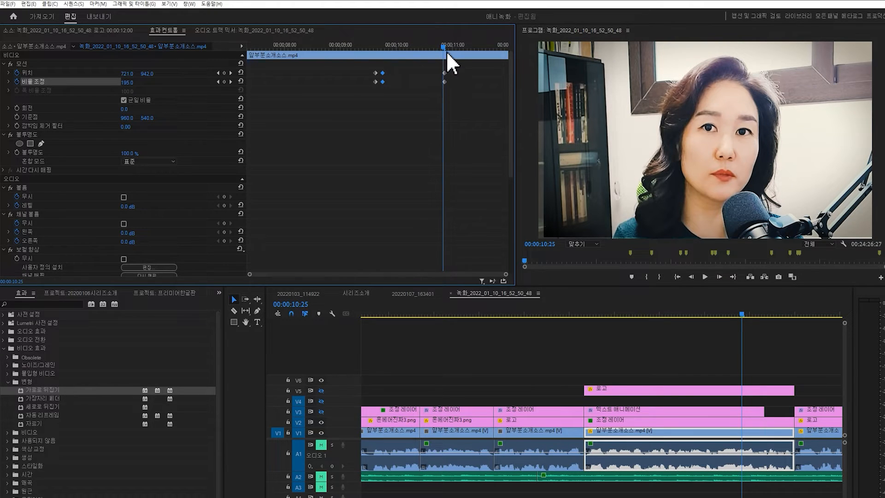
Copy the first pair of position and scale keyframes to 00:00:11:00 as the zoom-out and play it back.
left_click_drag(443, 44, 450, 44)
left_click_drag(447, 45, 455, 45)
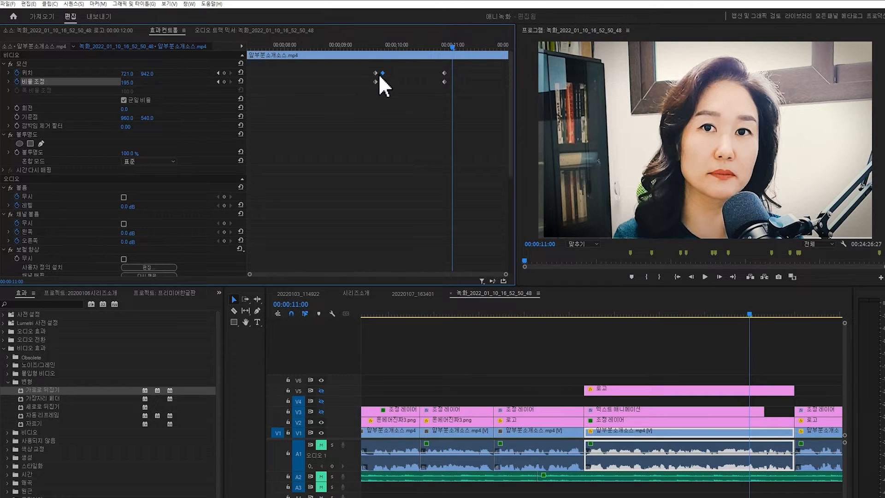
left_click_drag(363, 65, 379, 92)
key("ctrl+v")
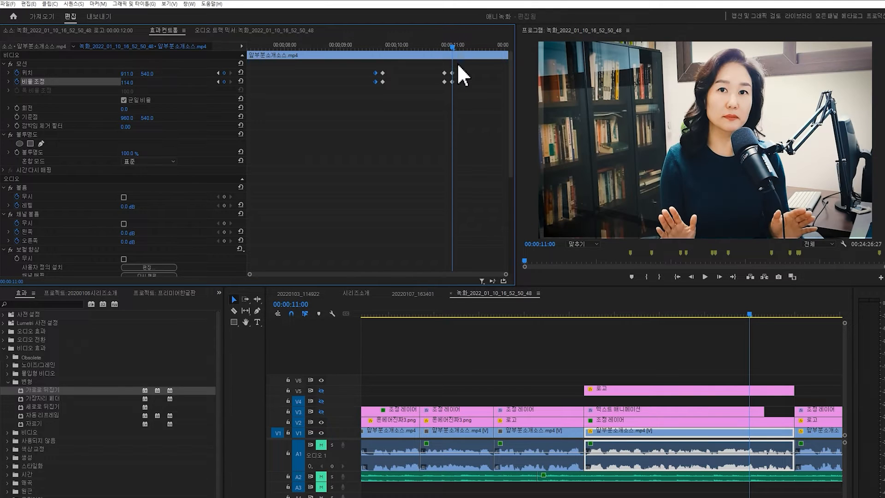
left_click_drag(452, 46, 444, 48)
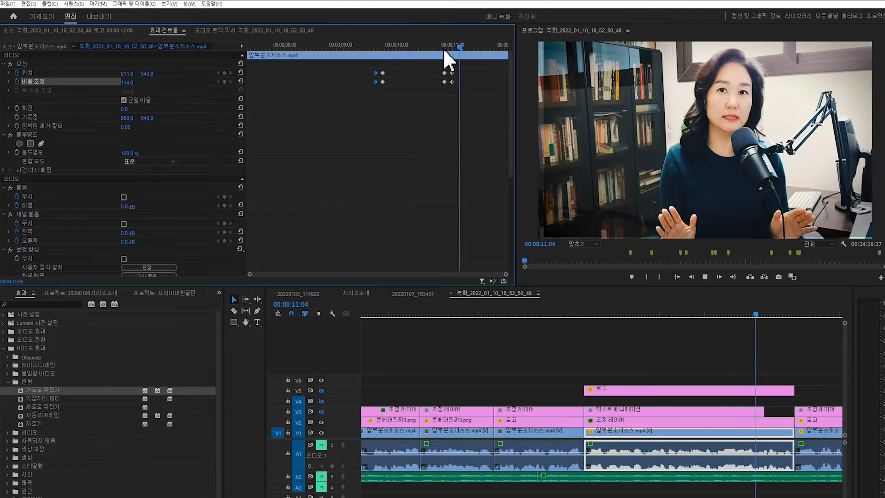
Play back the finished zoom-in and zoom-out on the video clip, starting from 00:00:09:16.
left_click(450, 46)
left_click(371, 48)
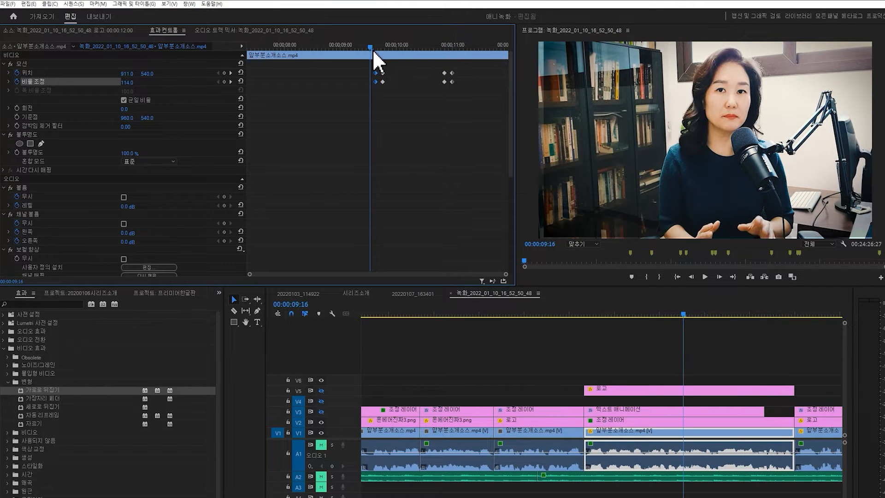
key("space")
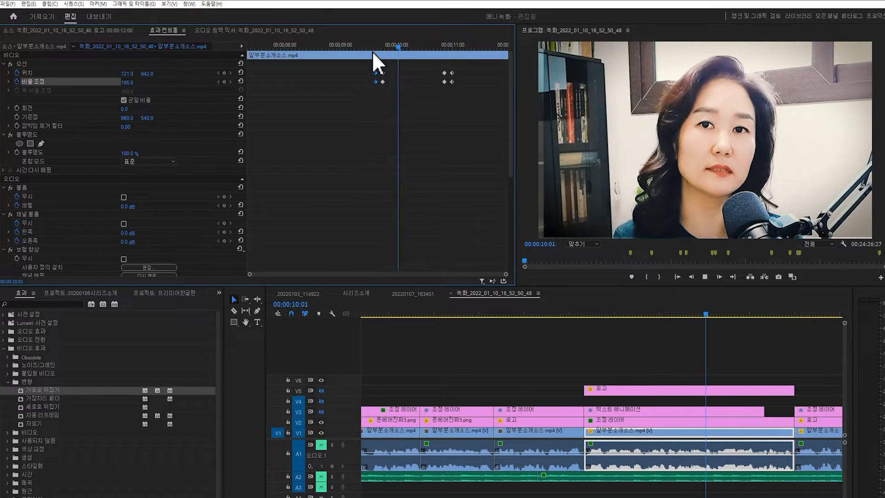
key("space")
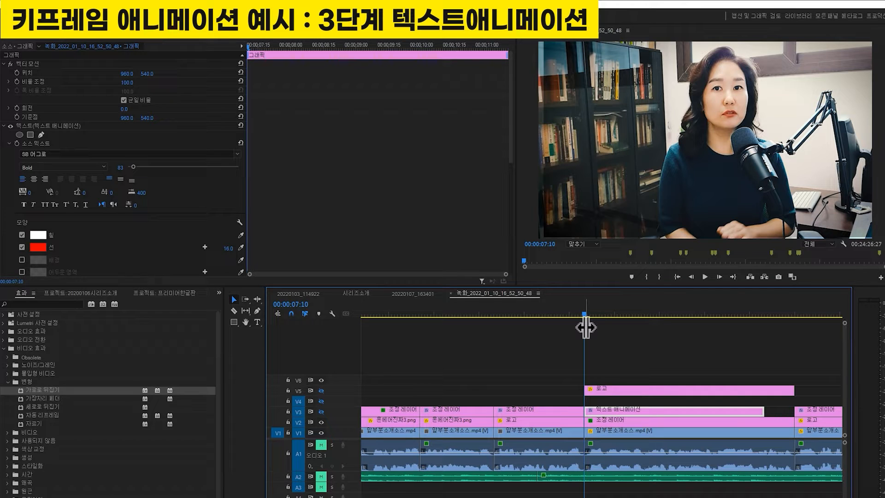
Scrub through the three-stage text animation example and inspect its position and scale keyframes.
left_click_drag(586, 326, 598, 324)
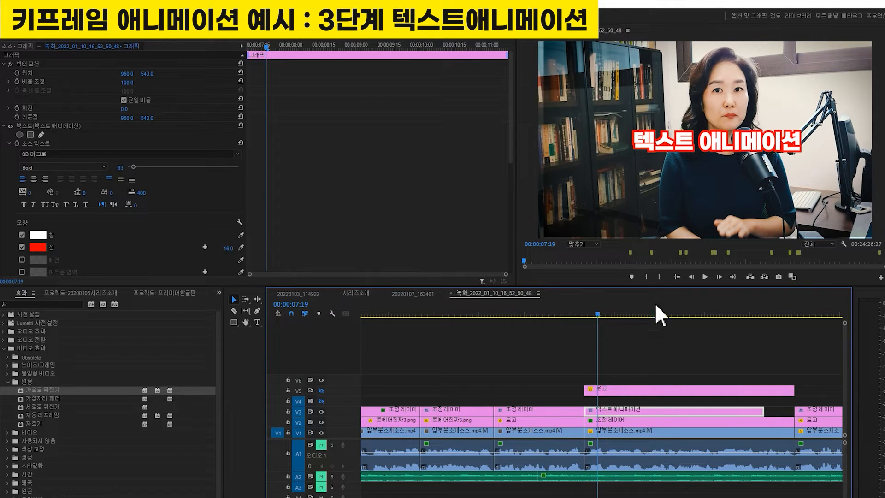
left_click(592, 317)
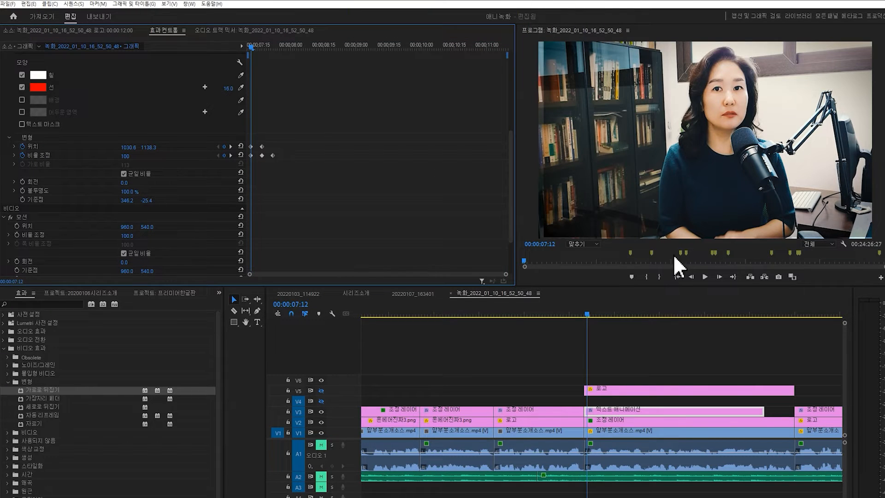
left_click(262, 47)
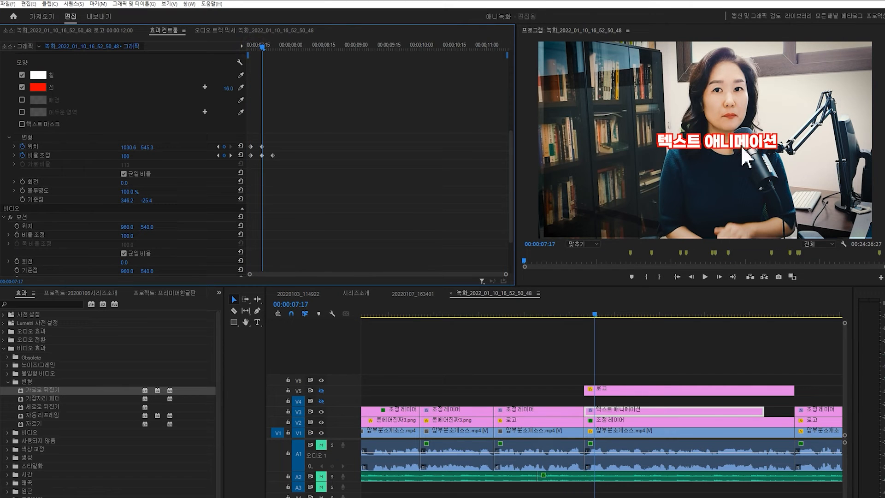
mouse_move(263, 58)
left_mouse_down()
mouse_move(268, 50)
mouse_move(275, 55)
left_mouse_up()
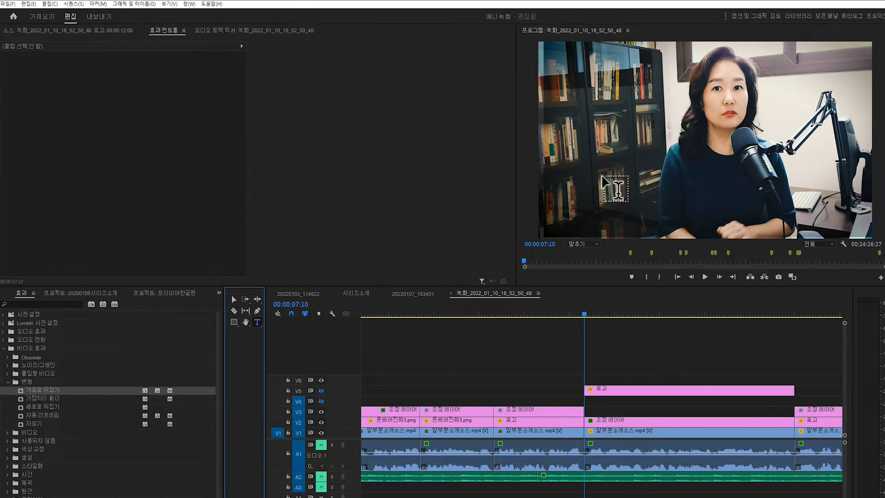
Add the title "텍스트 애니메이션" at 00:00:07:10 and shift it towards the middle of the frame.
left_click(609, 157)
type("텍스트 애니메이션")
left_click(233, 299)
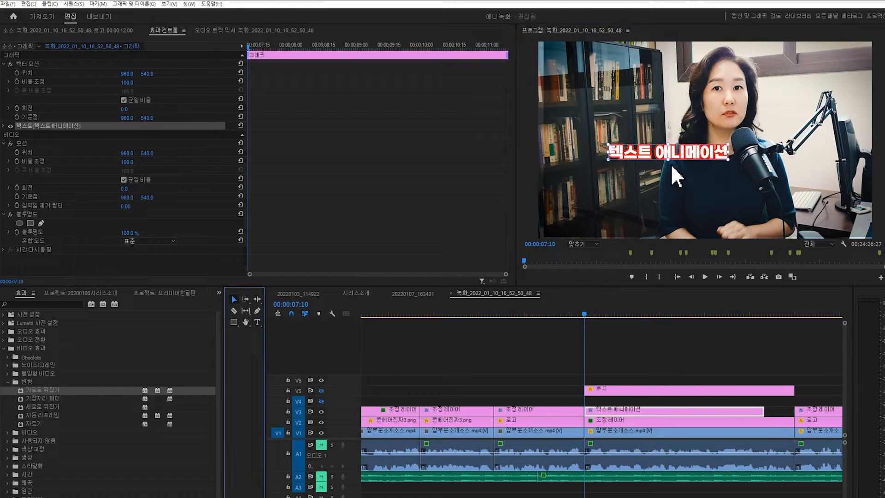
left_click_drag(674, 156, 705, 153)
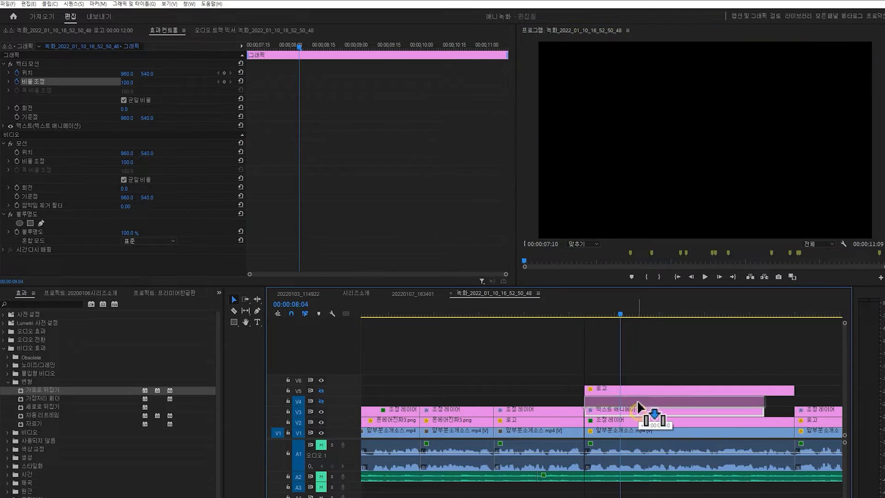
Move the 텍스트 애니메이션 clip up to track V7, above the logo clip.
left_click_drag(652, 411, 637, 377)
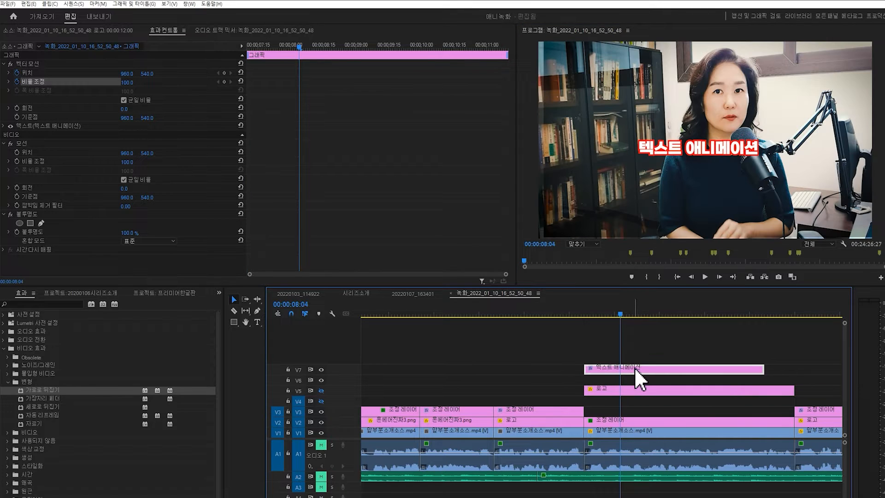
left_click(597, 313)
left_click(624, 371)
left_click(600, 314)
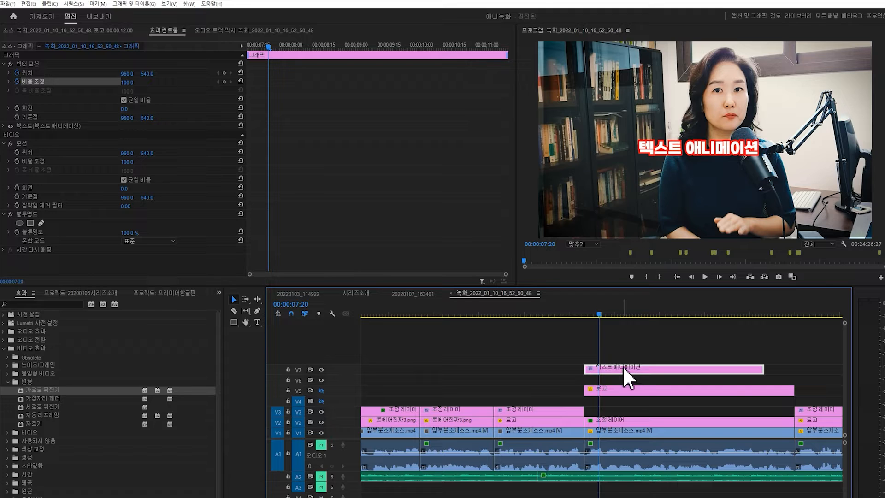
Return to the title clip's start at 00:00:07:10 and move the title down past the frame's lower edge.
mouse_move(601, 311)
left_mouse_down()
mouse_move(610, 313)
mouse_move(591, 314)
left_mouse_up()
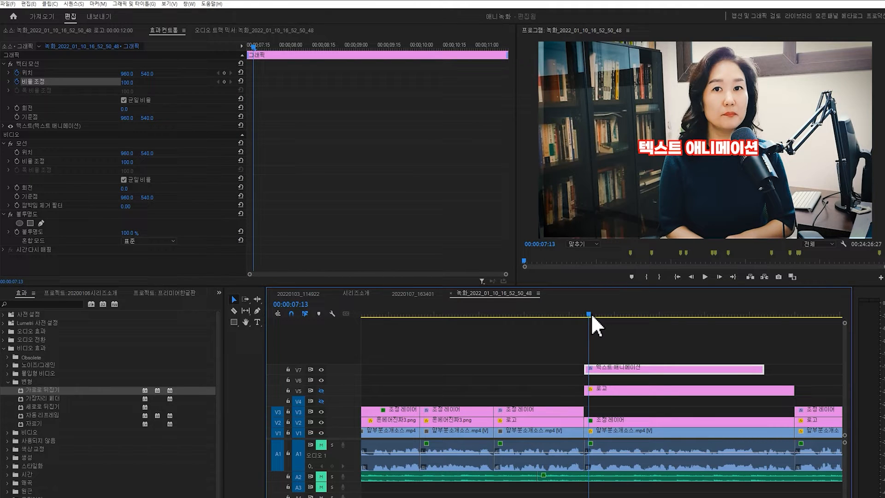
left_click_drag(592, 316, 590, 317)
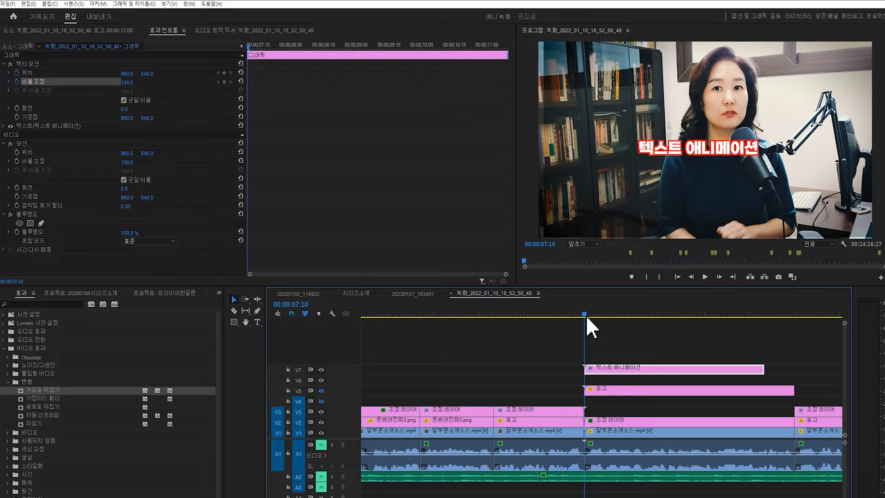
left_click(233, 299)
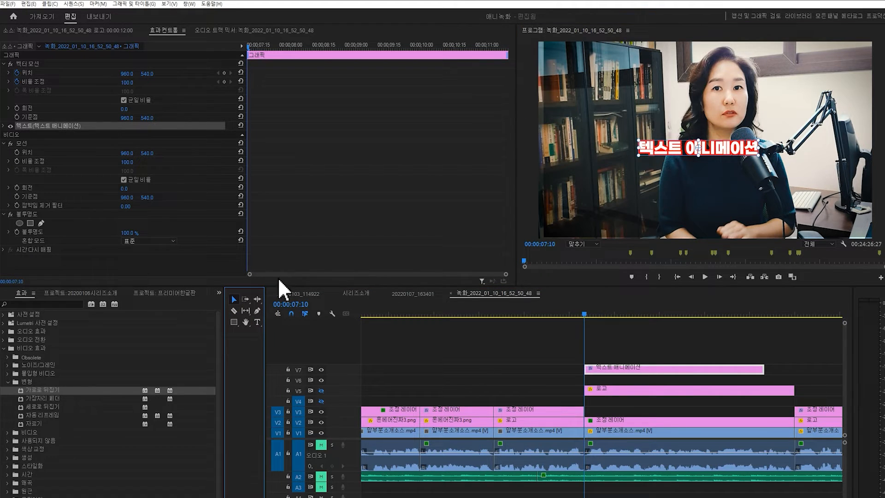
left_click_drag(712, 149, 723, 245)
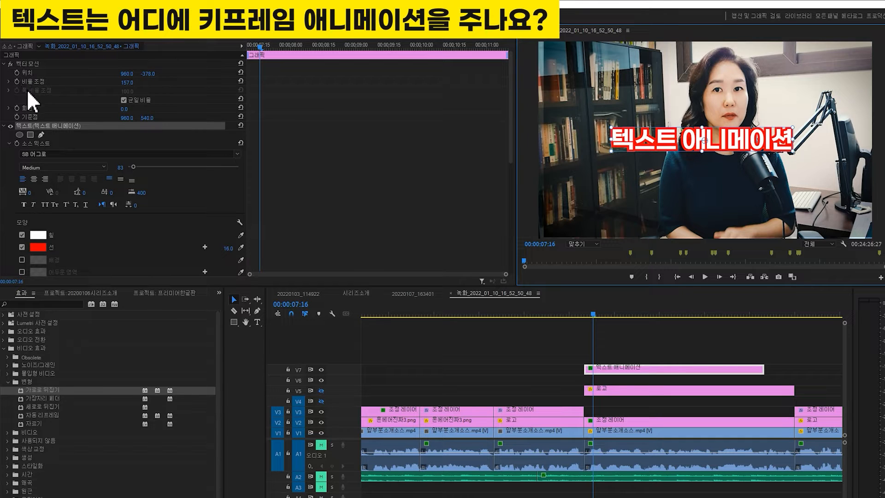
Examine where the title's position and scale can be animated: vector motion, the text's own transform, and video motion.
left_click(4, 126)
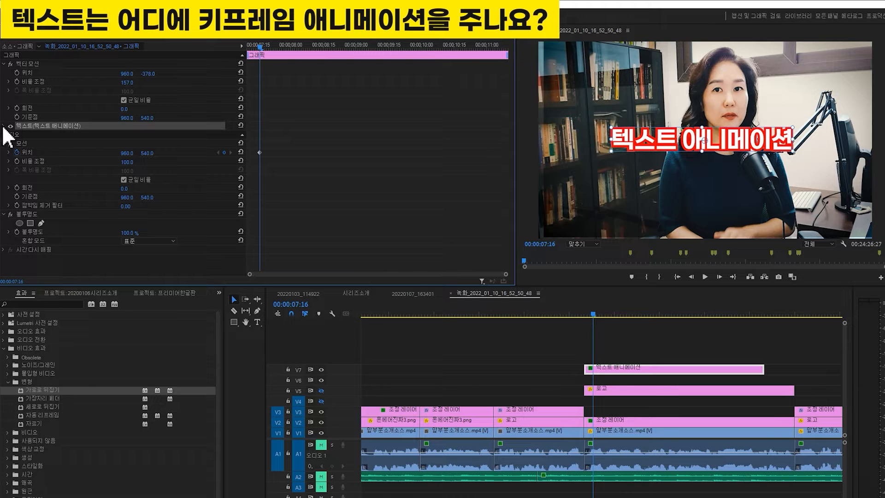
left_click(4, 126)
scroll(93, 211, "down", 1)
scroll(94, 211, "down", 4)
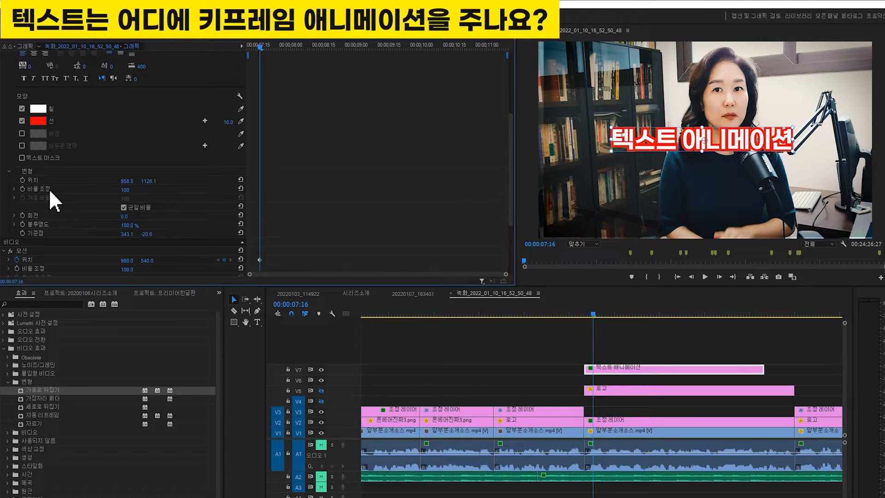
scroll(35, 166, "up", 3)
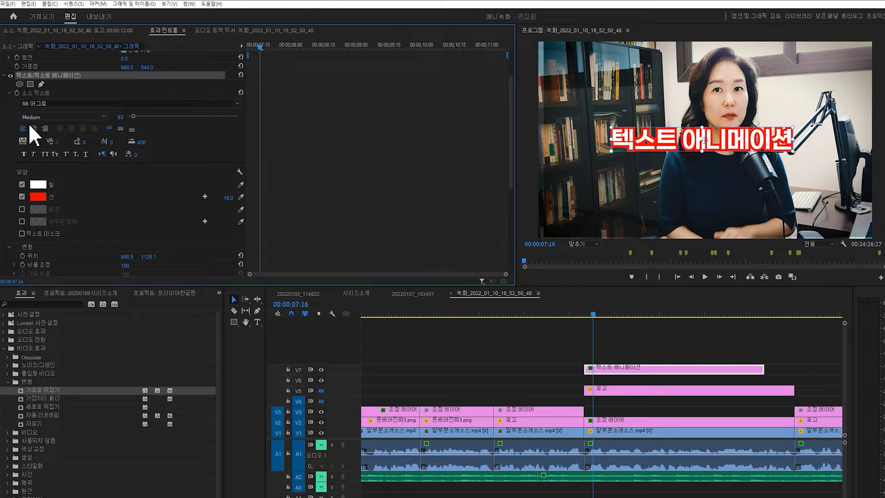
scroll(65, 167, "down", 2)
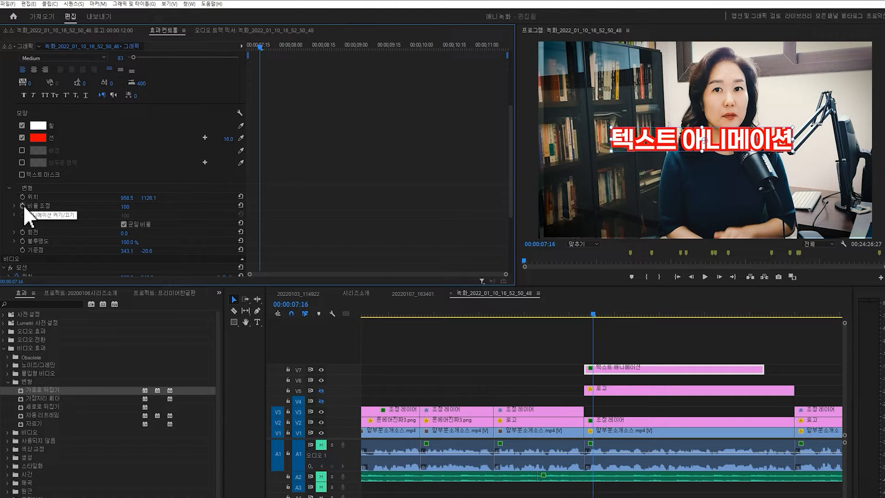
scroll(32, 195, "up", 5)
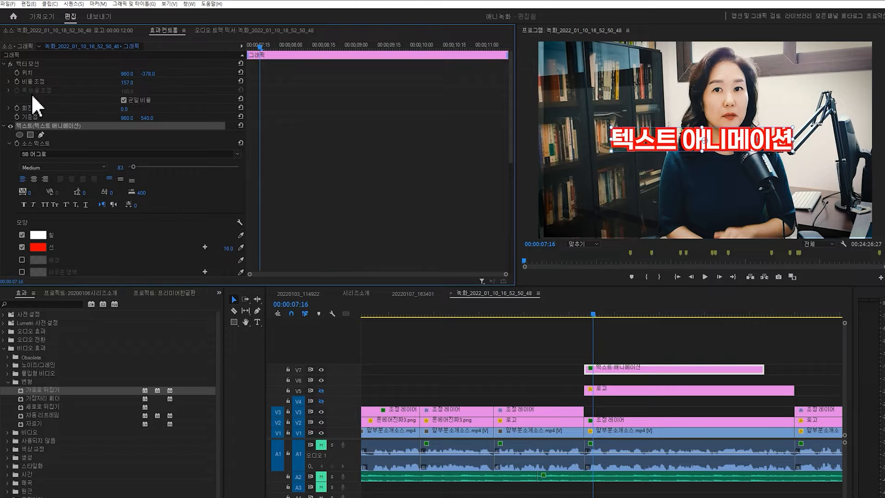
scroll(102, 156, "down", 4)
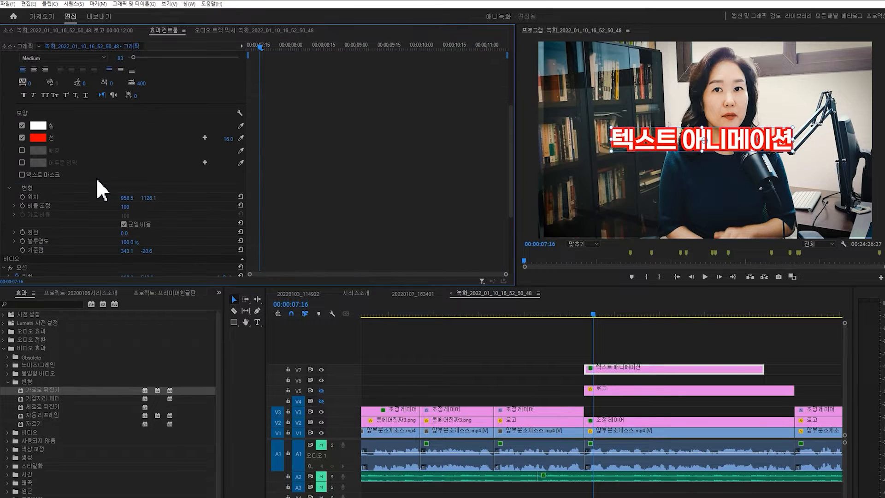
scroll(96, 178, "down", 1)
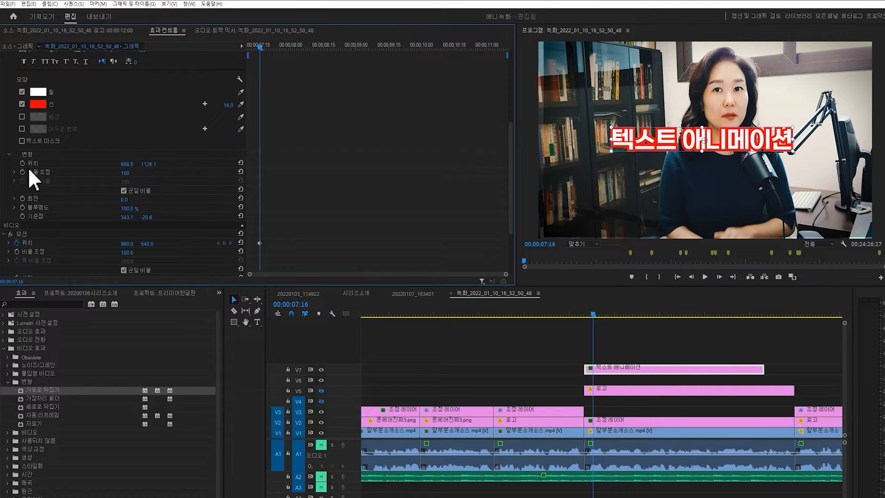
Scale the text to 116 in its own transform, then try a vector motion scale of 245 and undo it.
mouse_move(123, 173)
left_mouse_down()
mouse_move(168, 174)
mouse_move(125, 174)
left_mouse_up()
scroll(139, 125, "up", 3)
scroll(139, 123, "up", 3)
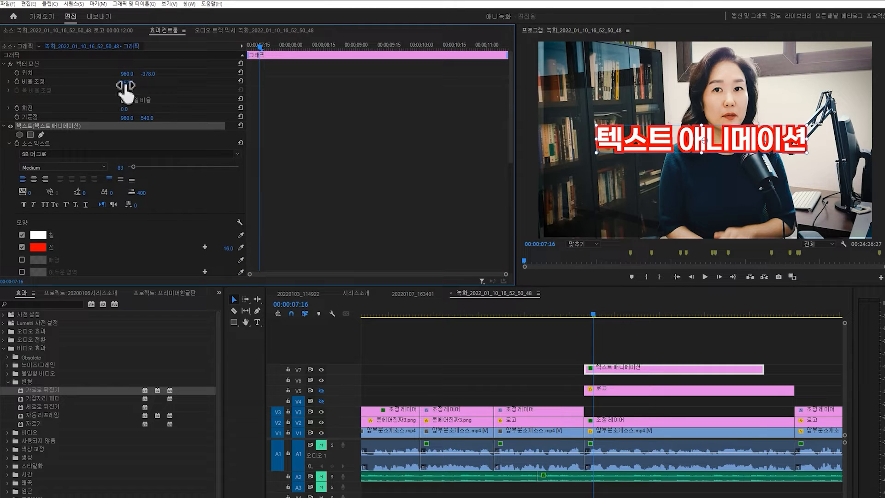
left_click_drag(126, 84, 167, 82)
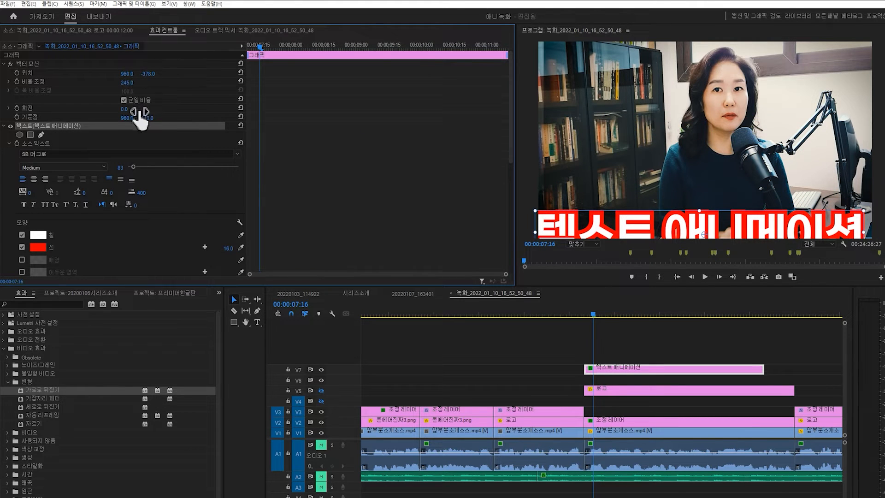
key("ctrl+z")
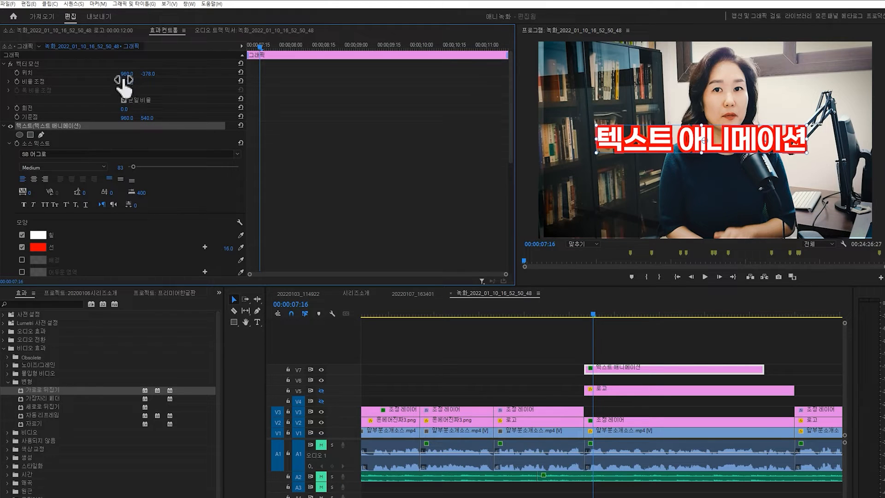
Enable position and scale keyframing in the text's own transform at 00:00:07:16.
scroll(140, 166, "down", 5)
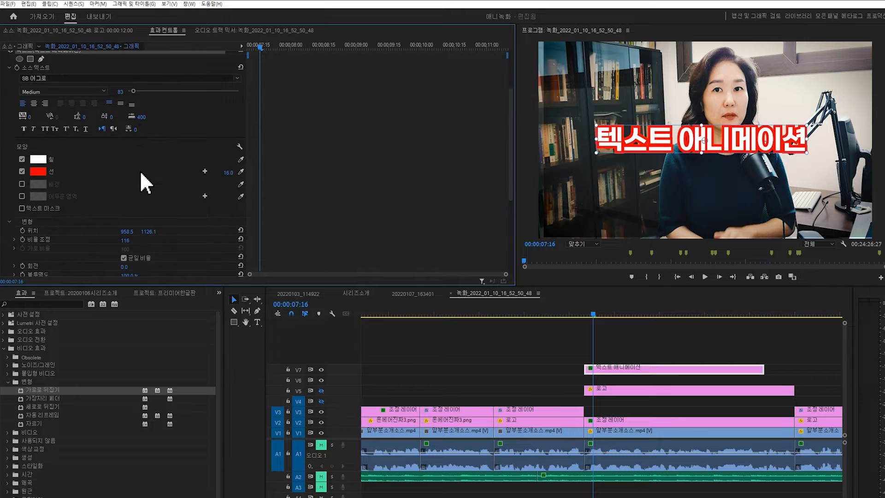
scroll(141, 174, "down", 5)
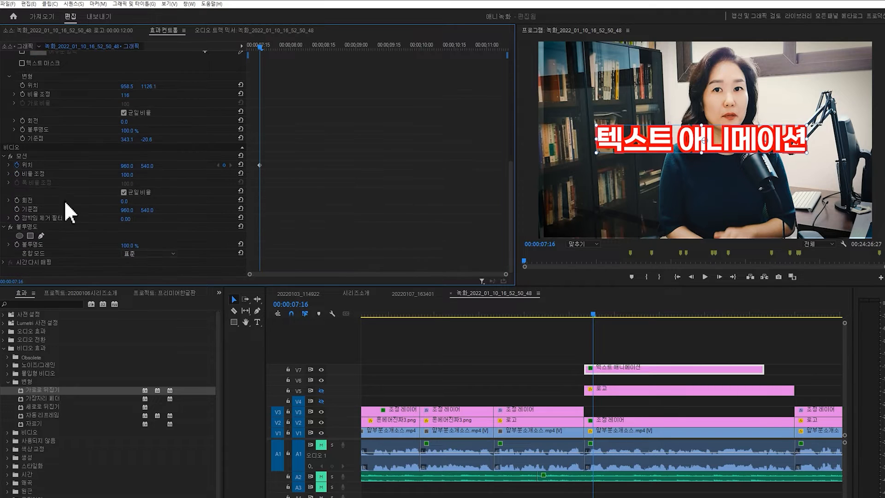
scroll(16, 132, "up", 4)
scroll(30, 210, "down", 2)
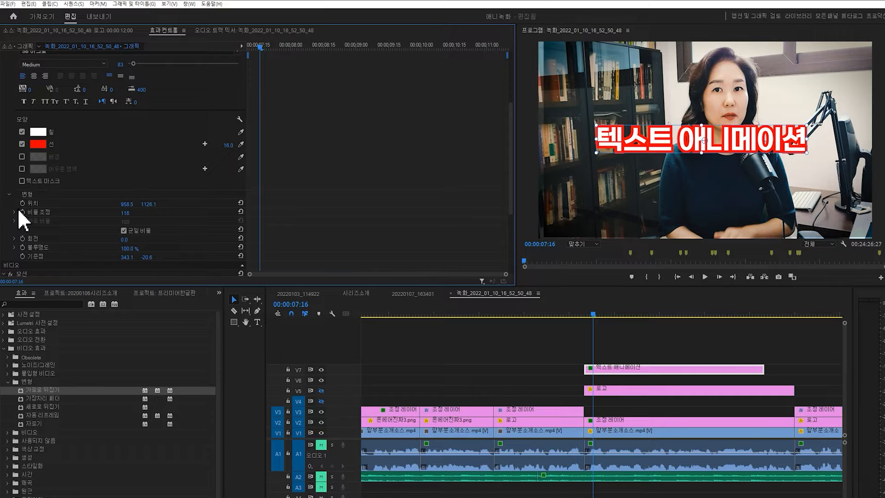
left_click(22, 203)
left_click(22, 212)
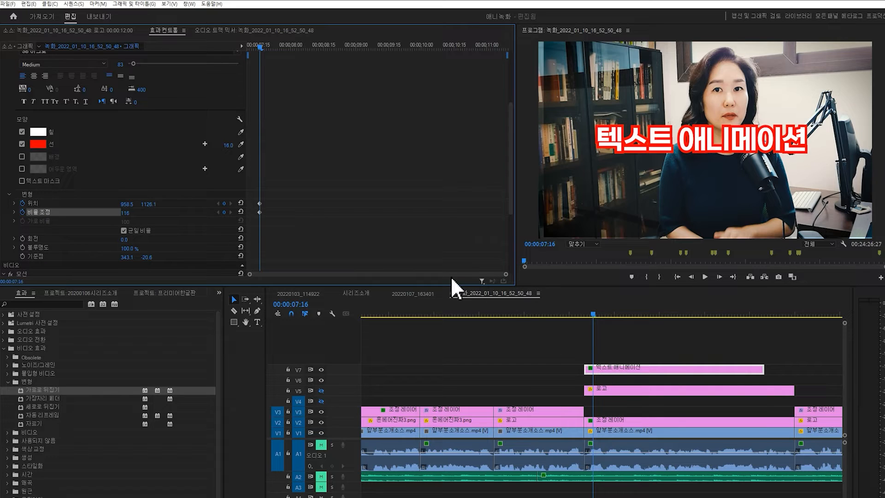
Set the text's 00:00:07:16 keyframes to position 958.5, 1512.1 and scale 71, undoing a trial scale of 1000.
left_click_drag(125, 213, 326, 204)
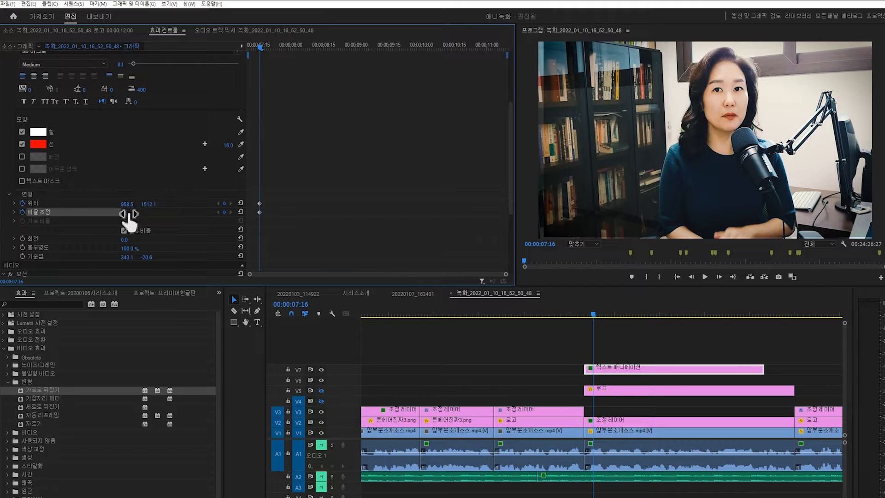
key("Return")
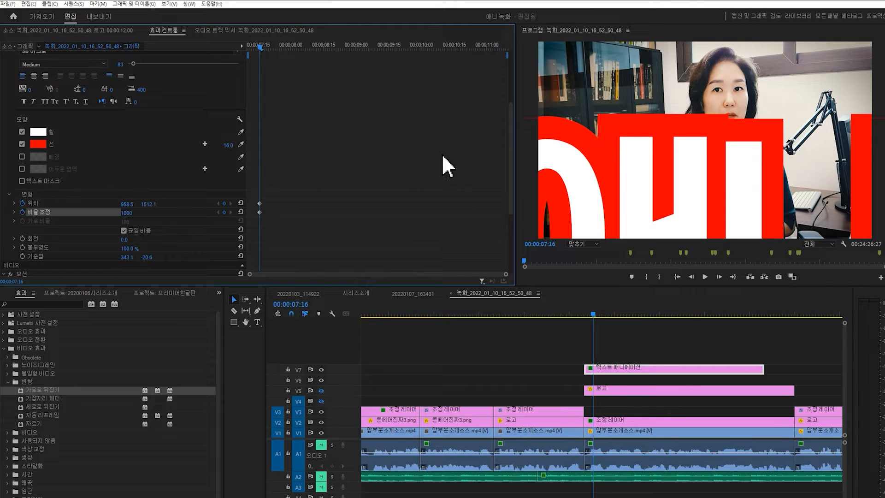
key("ctrl+z")
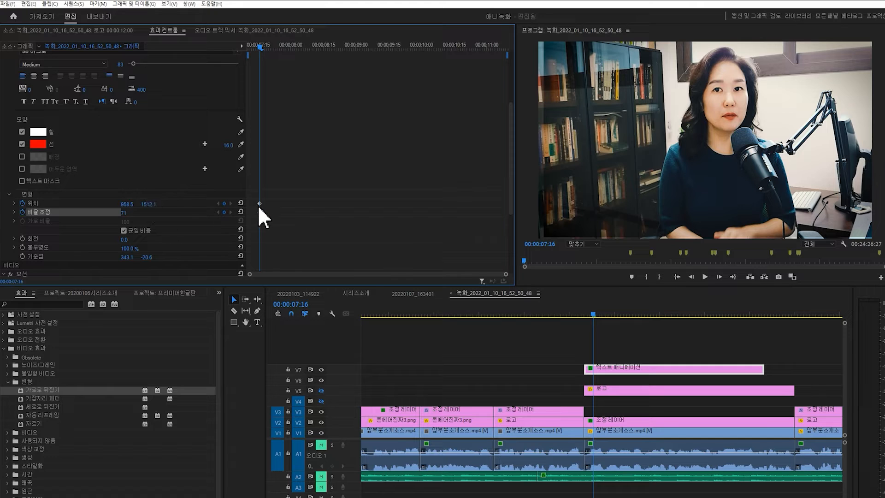
Add a text position keyframe of 958.5, 1162.1 at 00:00:08:04 and play the rise back from the clip's start.
left_click_drag(265, 47, 299, 45)
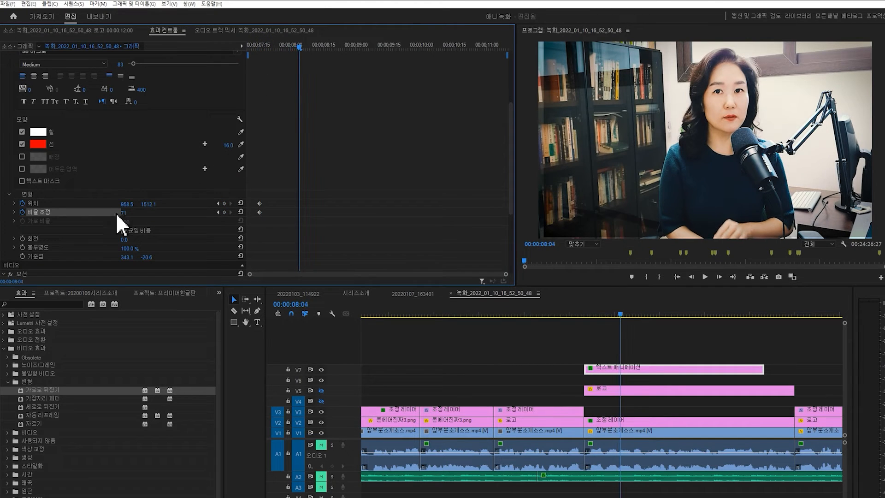
left_click_drag(143, 203, 78, 204)
left_click(585, 317)
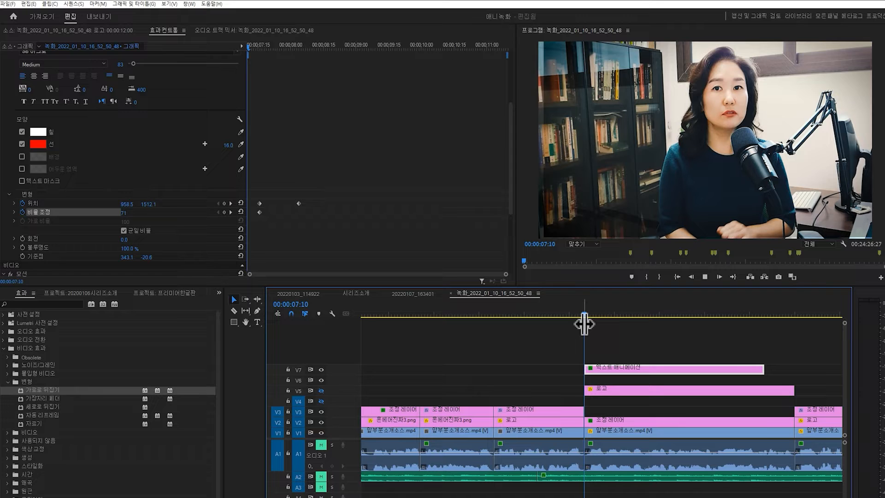
key("space")
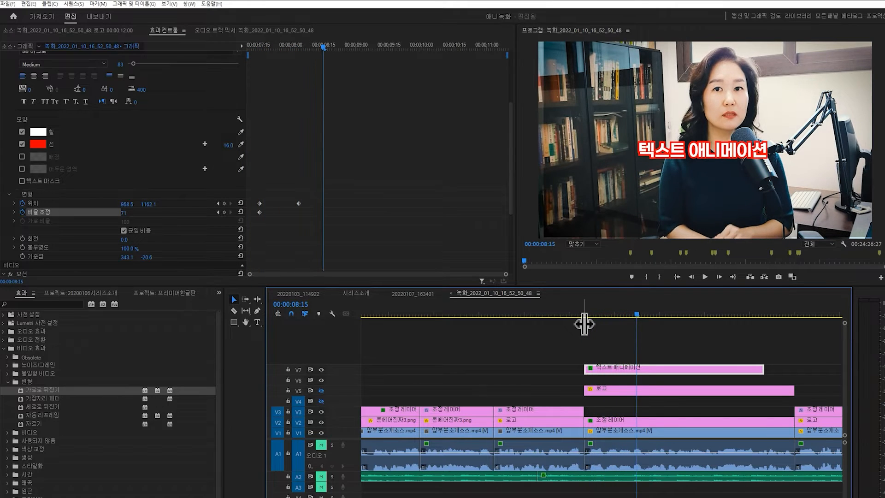
Try a text scale keyframe of 222 at 00:00:08:15, check the growth at 00:00:08:04, and undo the new keyframe.
left_click_drag(322, 45, 300, 54)
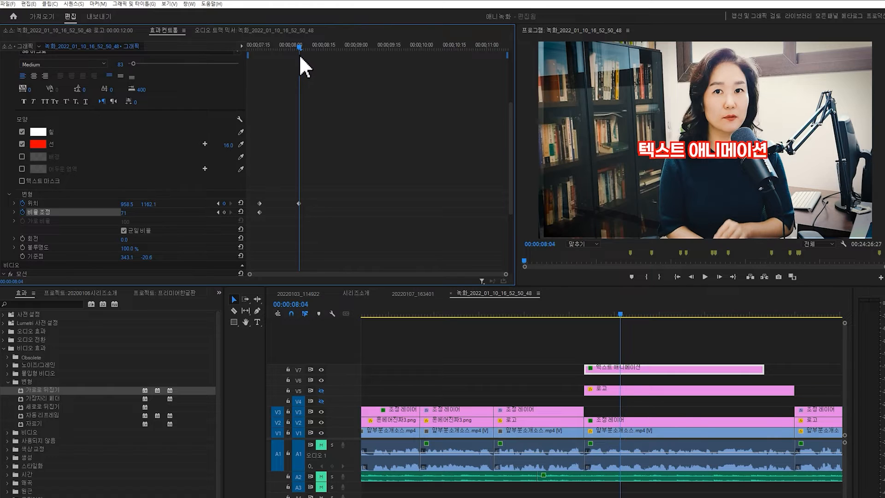
left_click_drag(300, 54, 322, 51)
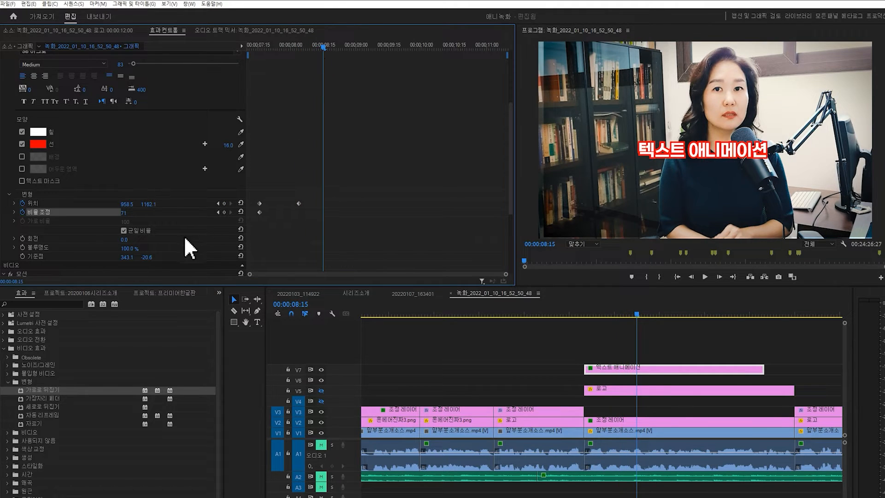
left_click_drag(123, 213, 193, 213)
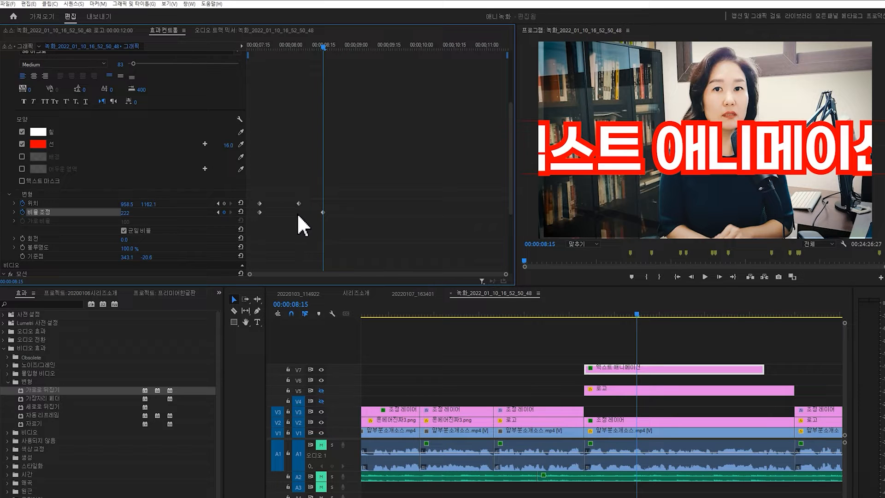
left_click_drag(251, 44, 300, 54)
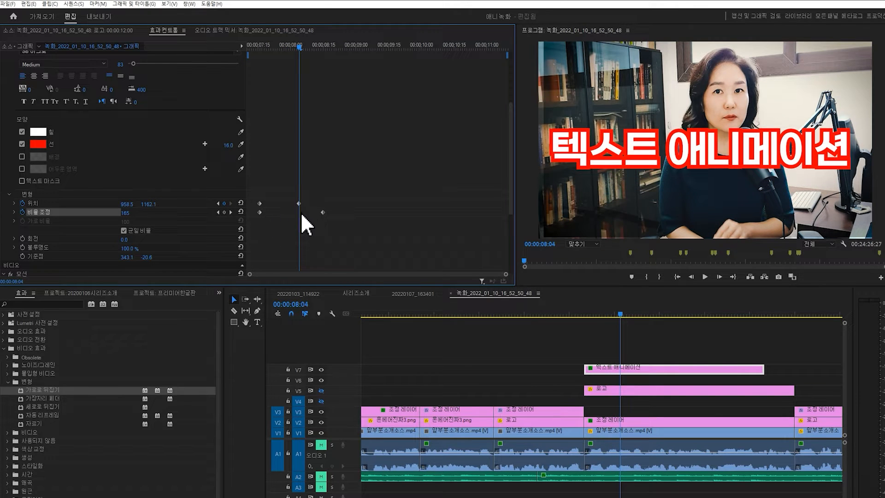
key("ctrl+z")
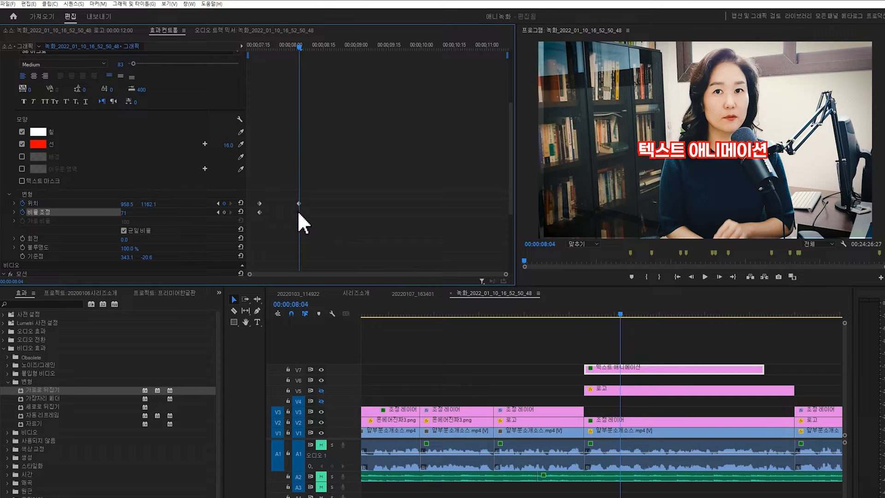
Add text scale keyframes of 71 at 00:00:08:04 and 163 at 00:00:08:10, then play the animation from the clip's start.
left_click(224, 212)
left_click_drag(299, 46, 312, 46)
left_click_drag(120, 213, 164, 213)
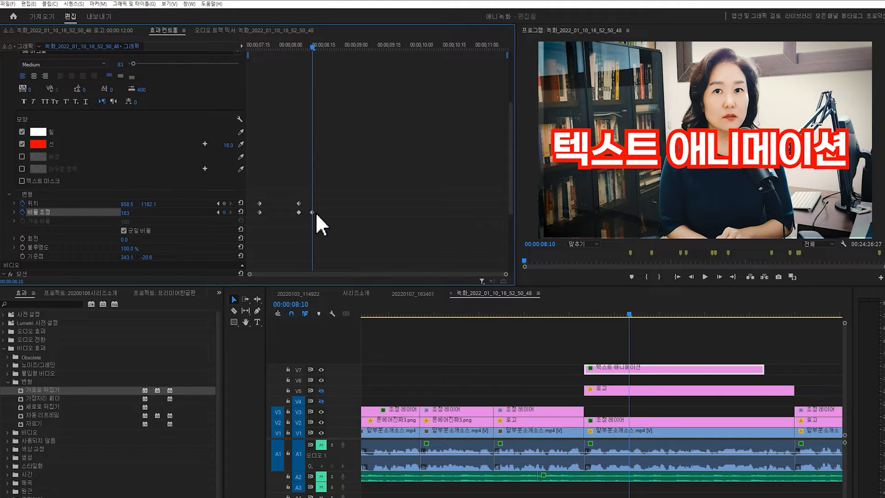
left_click_drag(311, 45, 244, 53)
key("space")
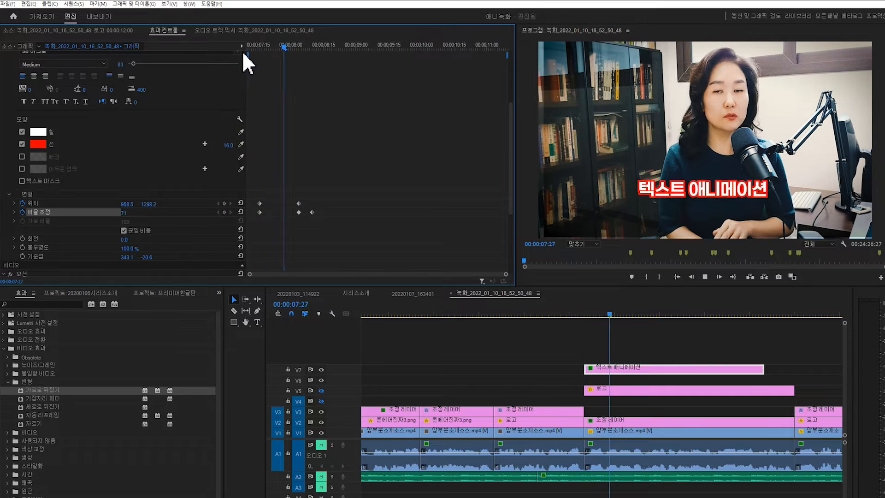
Add text scale keyframes of 71 at 00:00:08:14 and 171 at 00:00:08:18, then play the pulsing animation back.
left_click_drag(295, 46, 313, 50)
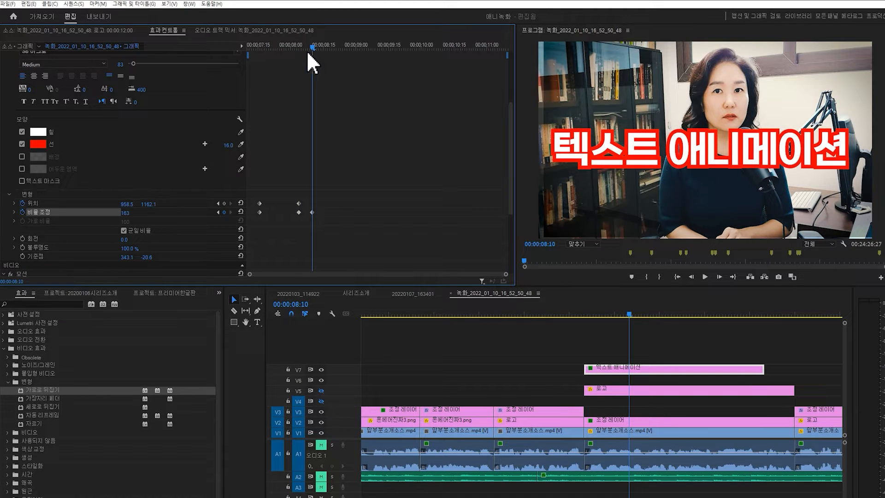
left_click_drag(308, 46, 322, 47)
left_click_drag(125, 213, 82, 213)
left_click_drag(322, 45, 331, 45)
left_click_drag(125, 213, 212, 213)
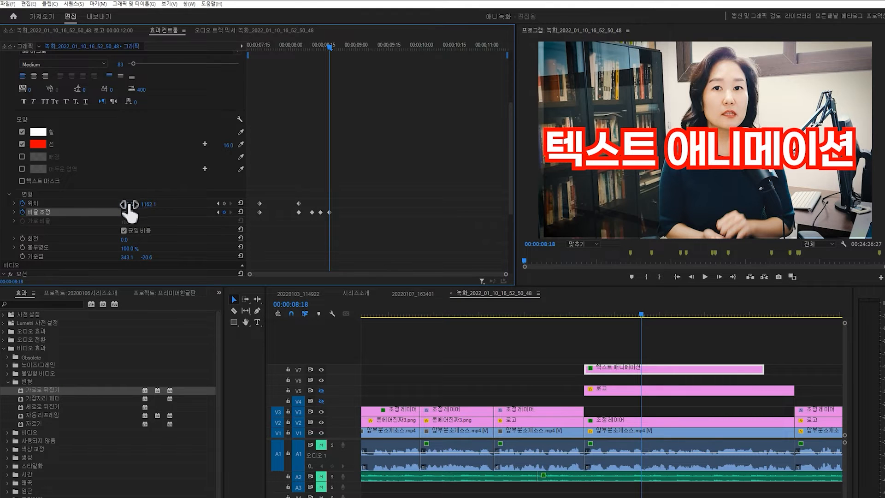
left_click_drag(328, 48, 297, 55)
key("space")
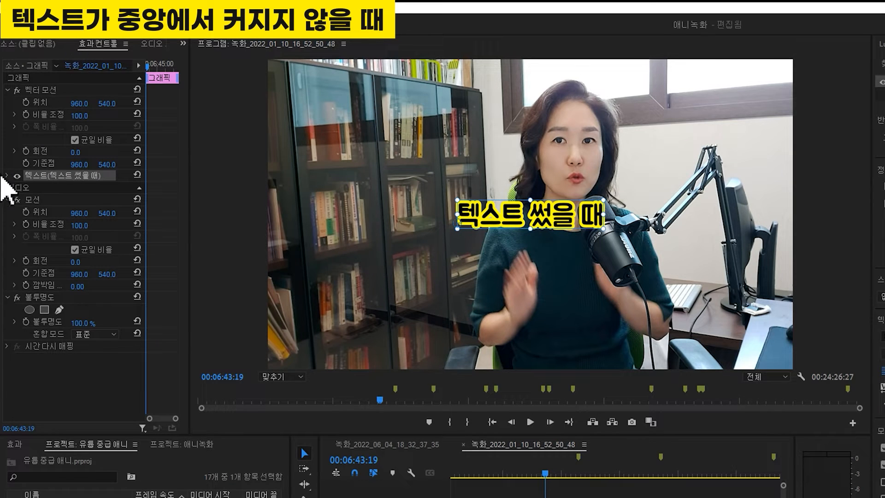
Test enlarging the "텍스트 썼을 때" text from its default anchor, undo it, and scale it from an anchor point of 261.0, -28.3.
left_click(7, 175)
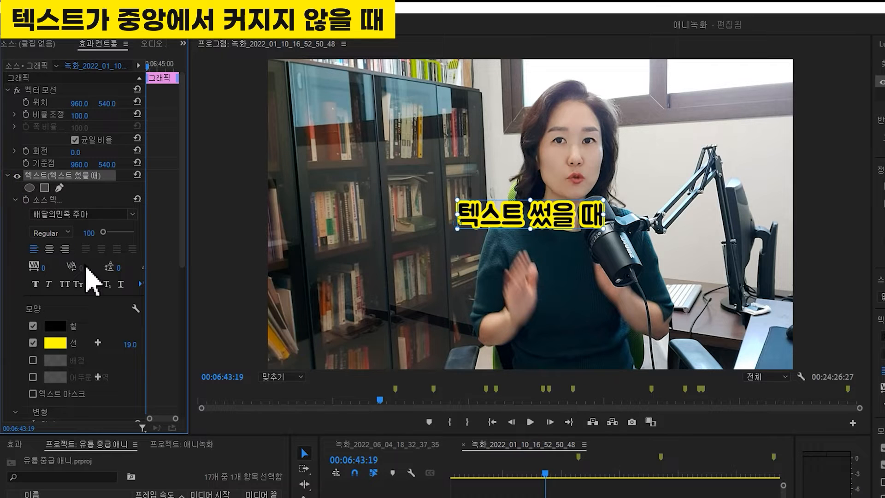
scroll(85, 276, "down", 2)
scroll(87, 277, "down", 2)
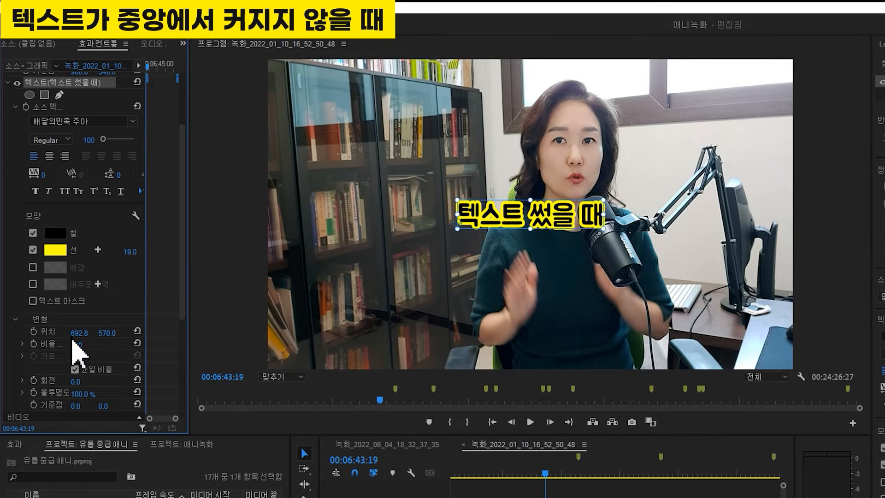
mouse_move(76, 345)
left_mouse_down()
mouse_move(177, 345)
mouse_move(88, 345)
left_mouse_up()
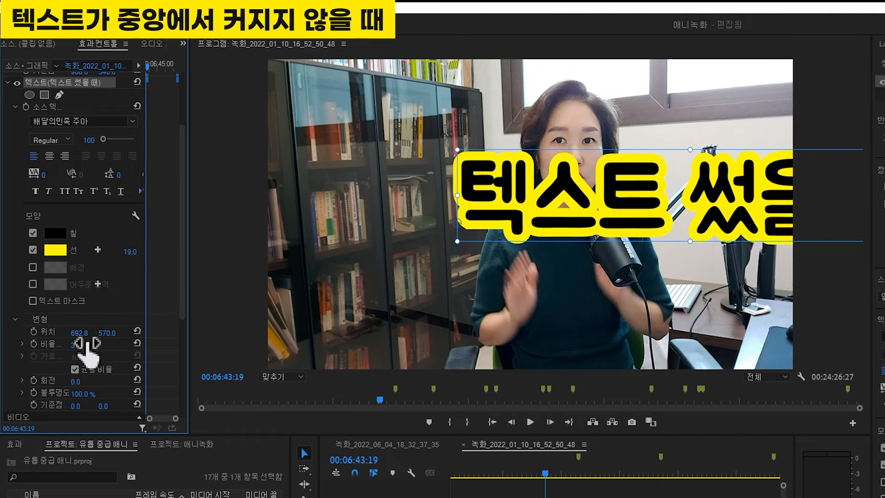
key("ctrl+z")
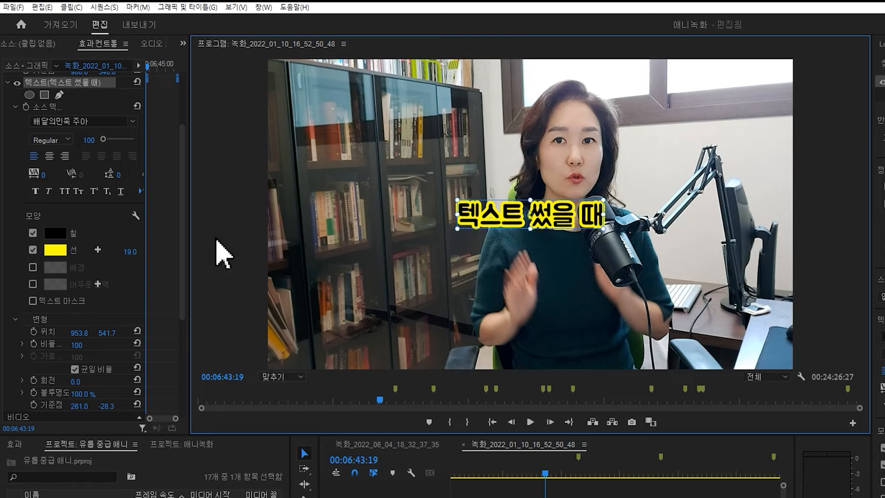
left_click_drag(76, 345, 147, 345)
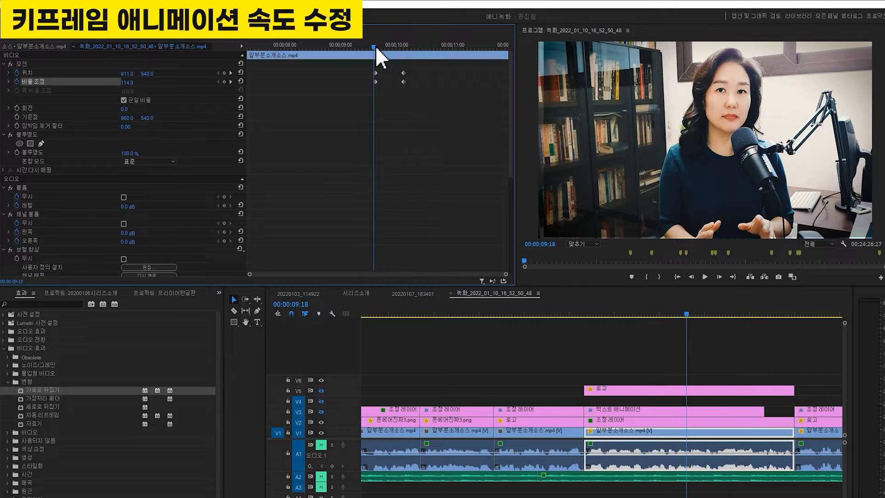
Move the zoom's ending position and scale keyframes close to its starting ones in the 앞부분소개소스.mp4 clip and play the faster zoom.
key("space")
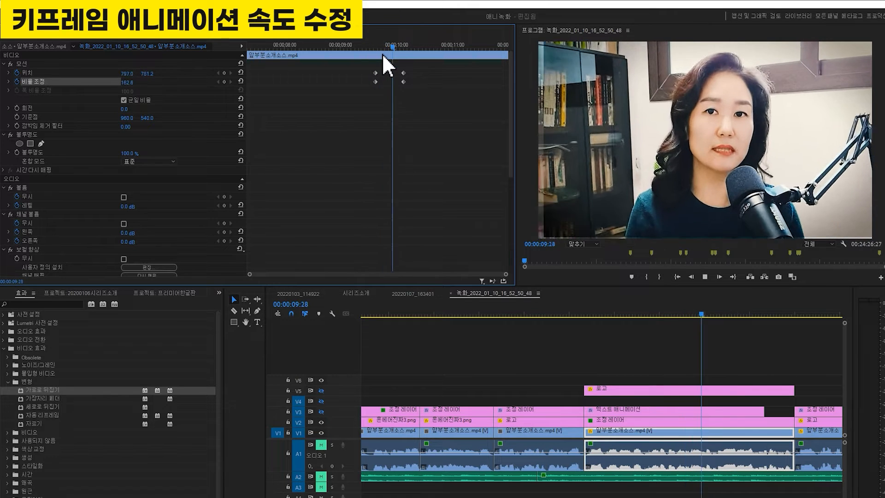
left_click_drag(405, 83, 386, 83)
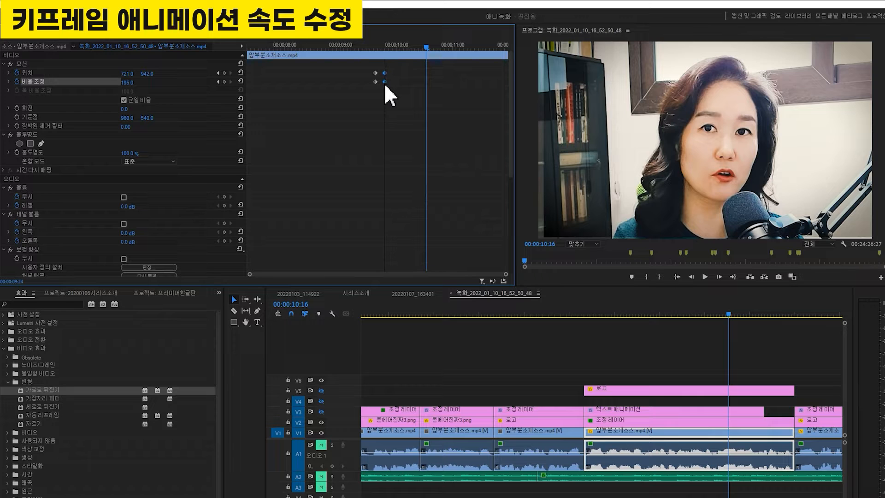
left_click(372, 44)
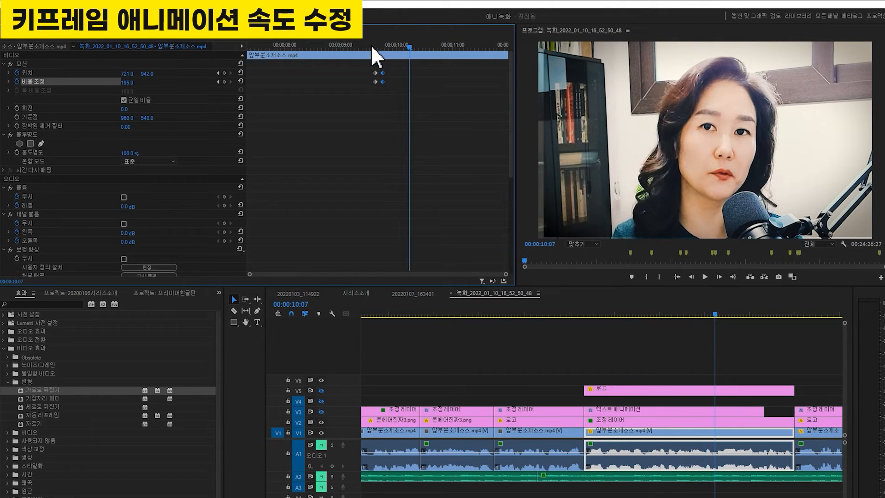
left_click(370, 44)
left_click(368, 44)
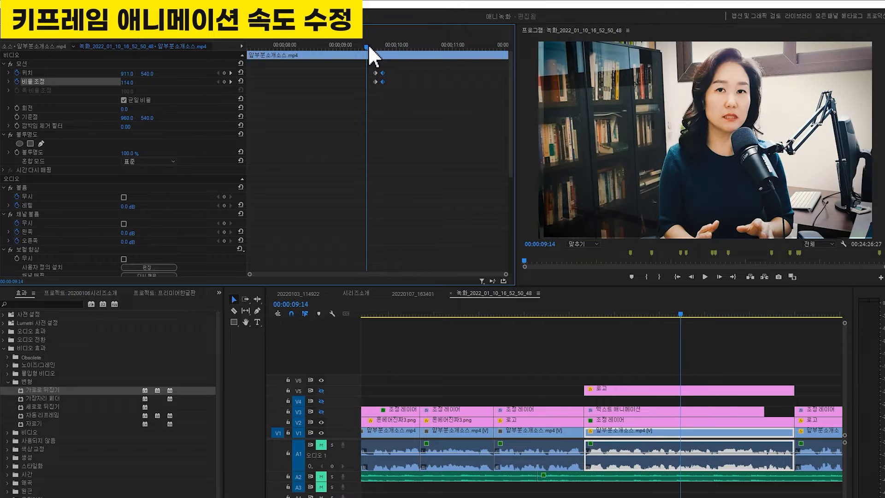
key("space")
key("space")
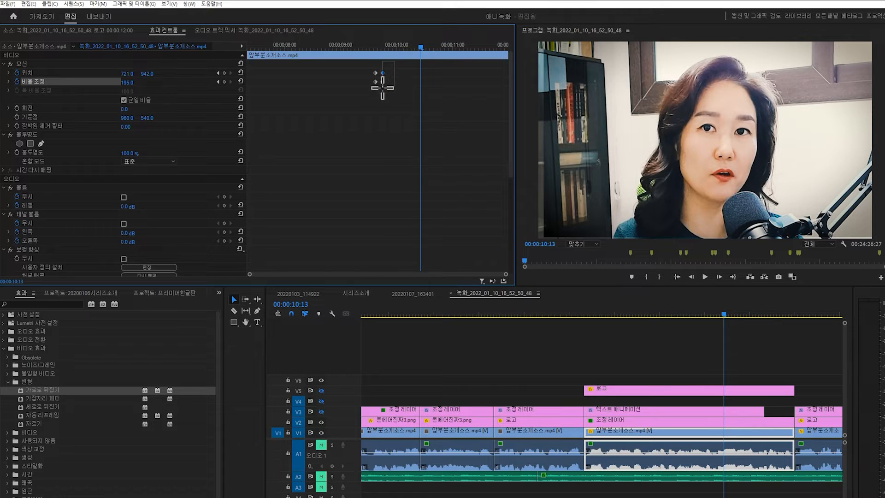
Move the zoom's ending position and scale keyframes to just past 00:00:11:00 and play the slower zoom.
left_click_drag(420, 85, 467, 90)
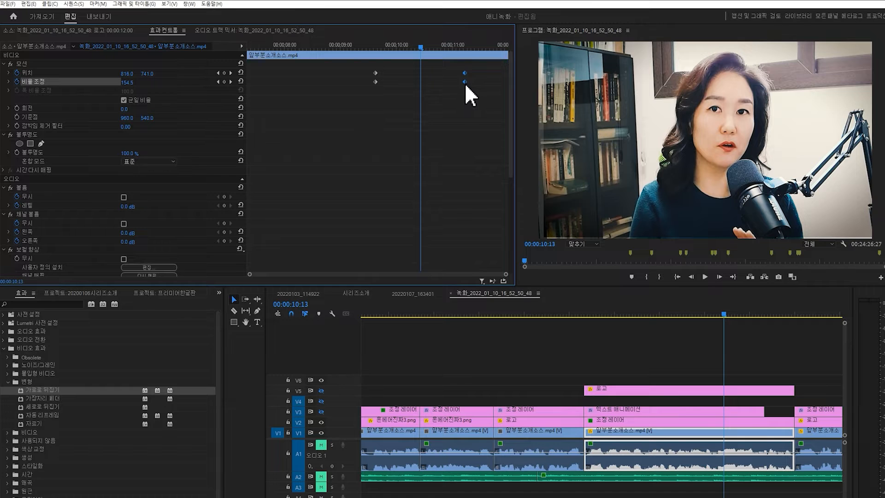
left_click(372, 43)
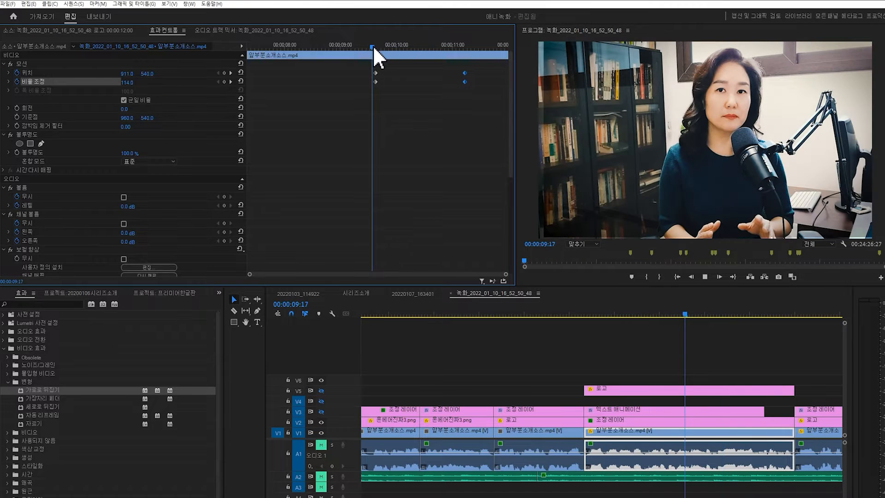
key("space")
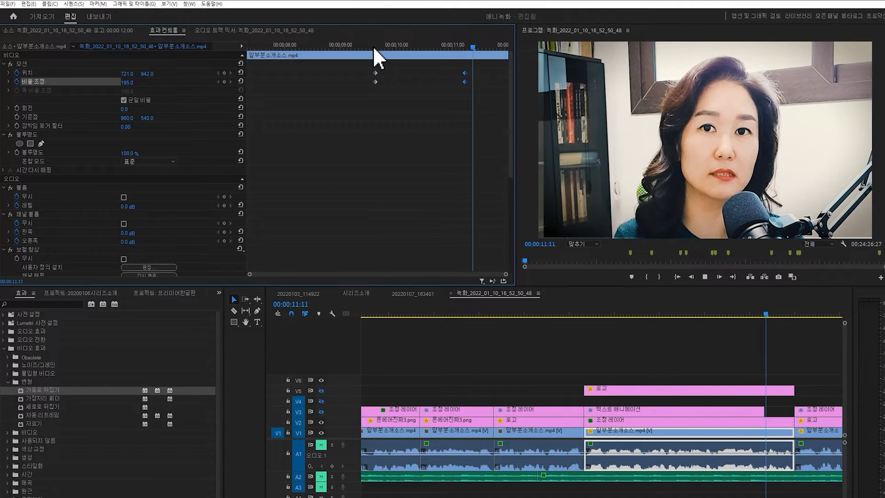
key("space")
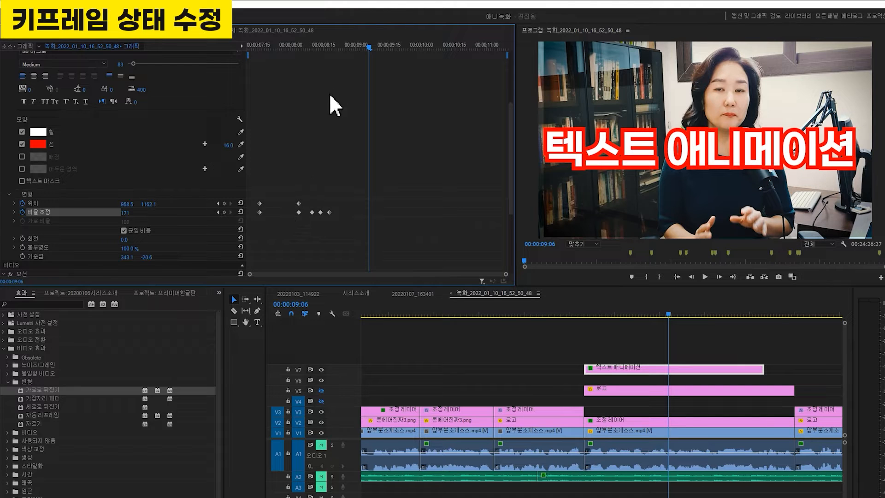
Step through the animated text's position and scale keyframes between 00:00:07:16 and 00:00:08:14.
left_click_drag(339, 48, 303, 59)
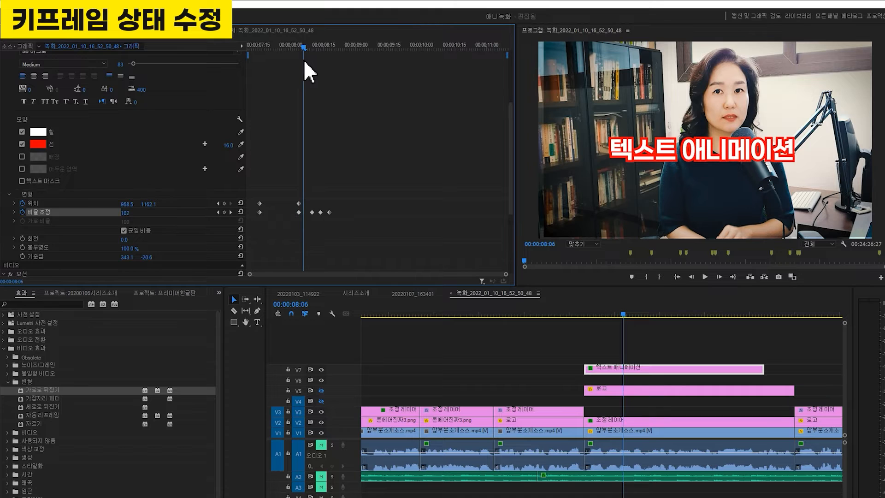
left_click(217, 203)
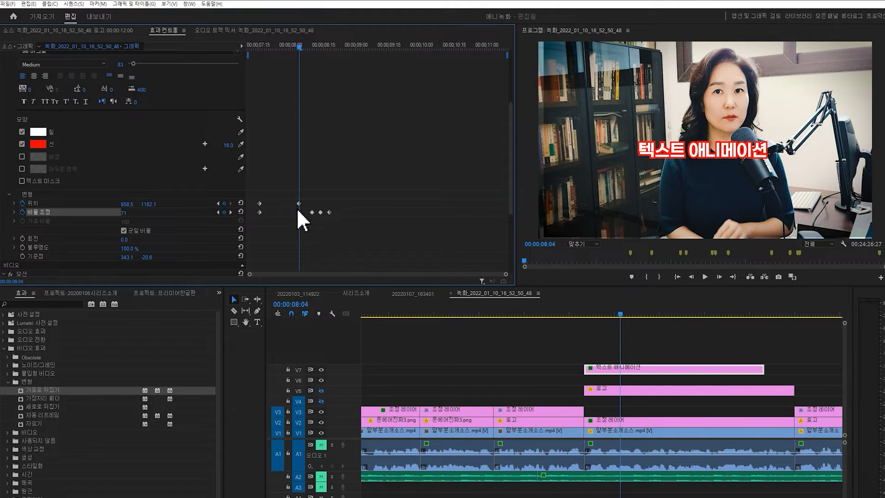
left_click(217, 203)
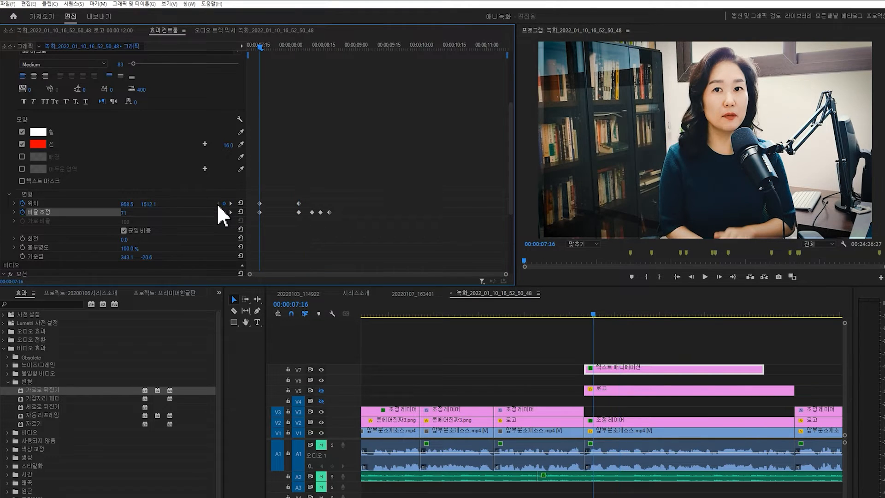
left_click(230, 203)
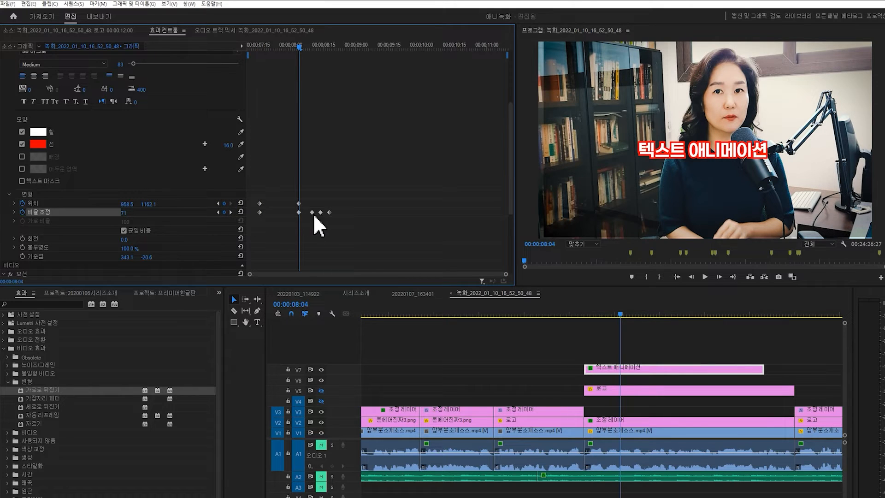
left_click(230, 212)
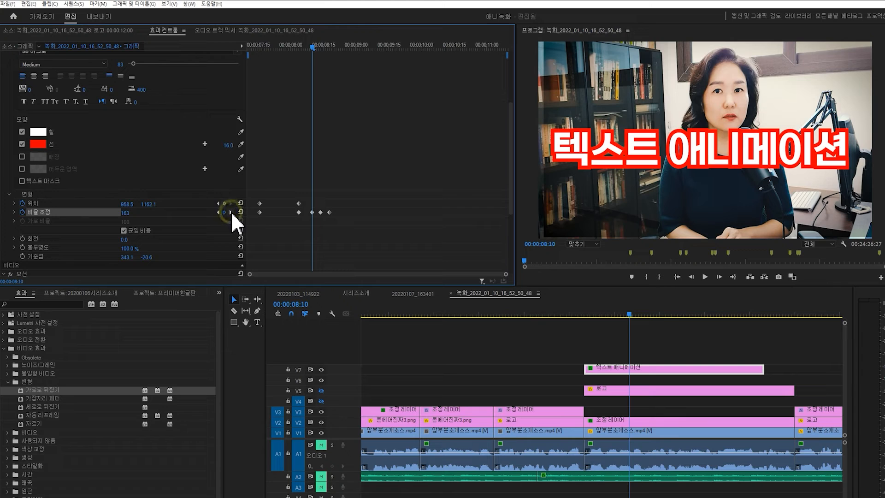
left_click(231, 212)
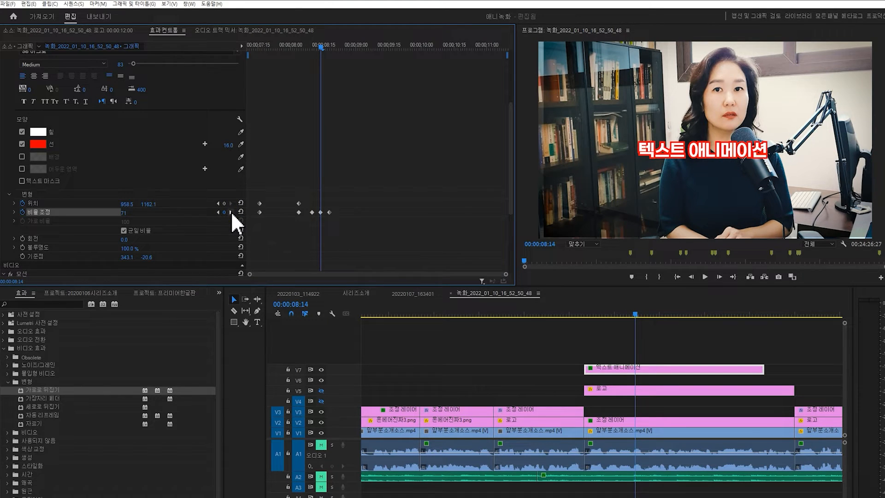
Set the text's 00:00:08:04 position keyframe to 958.5, 891.1 and play the animation from its start.
left_click(218, 211)
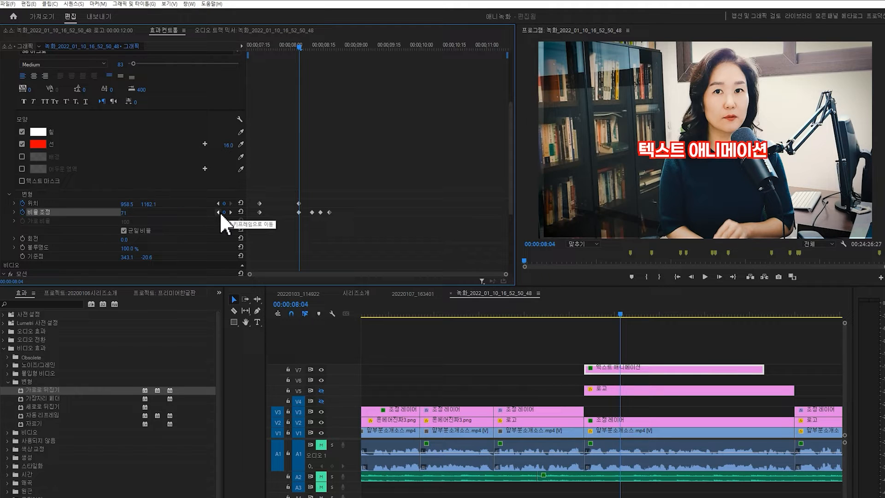
left_click_drag(151, 203, 151, 202)
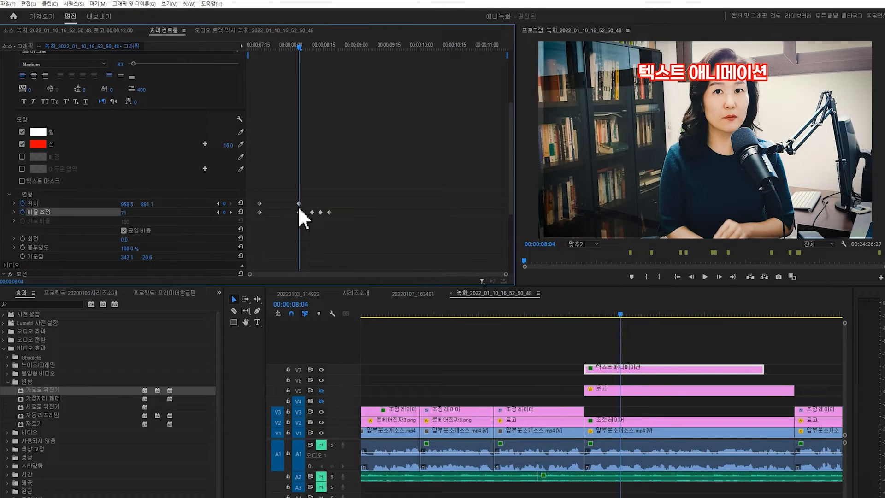
left_click_drag(299, 46, 259, 55)
key("space")
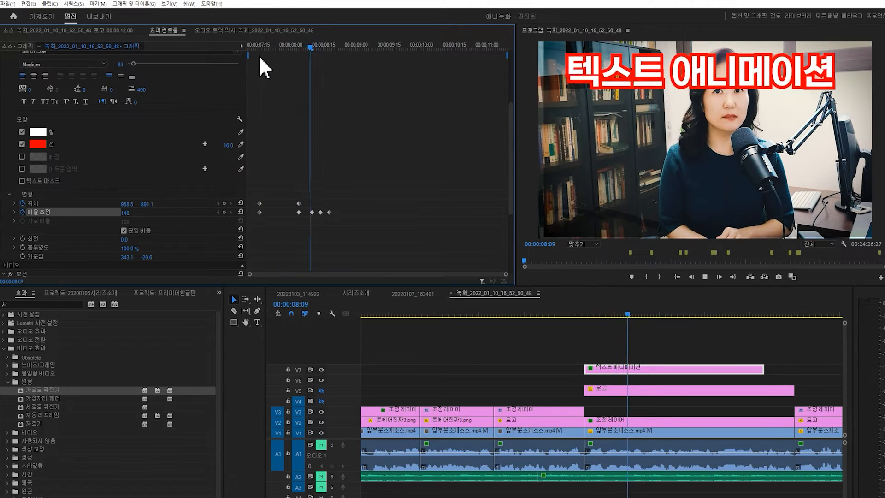
key("space")
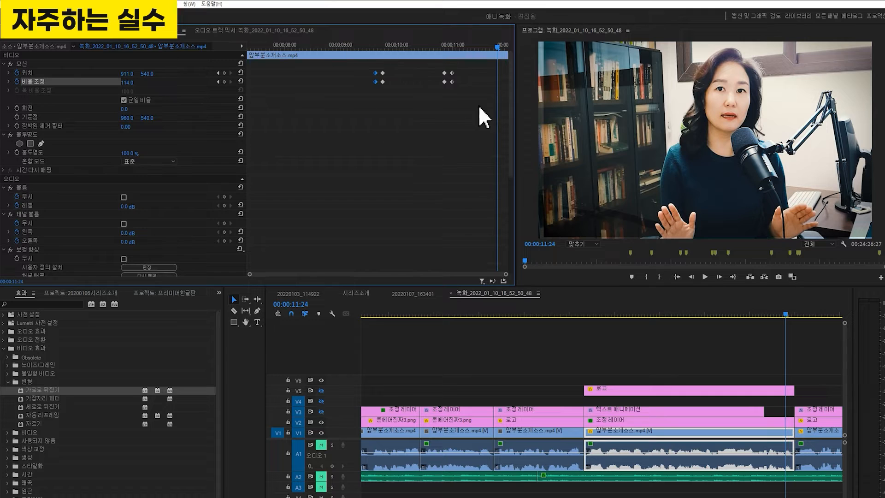
Try to turn off the clip's scale animation, cancel it, set the scale to 201.0 at 00:00:11:08 and change it again at 00:00:11:14.
left_click(17, 78)
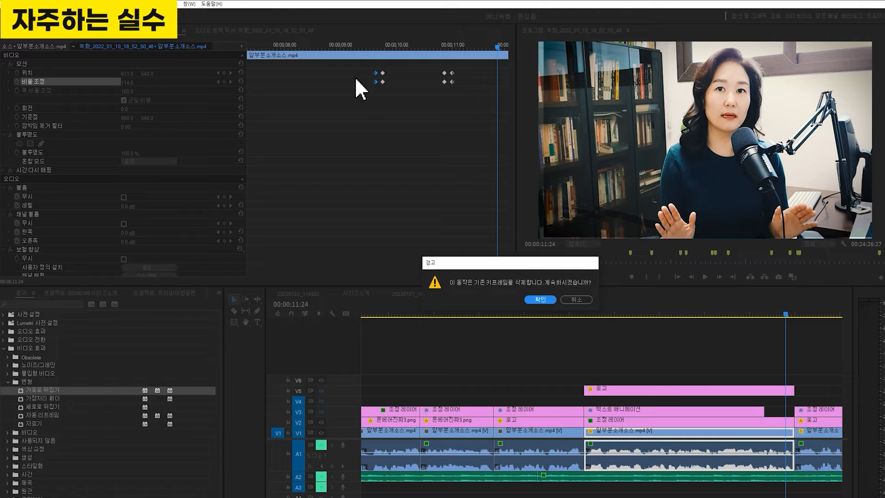
left_click(575, 300)
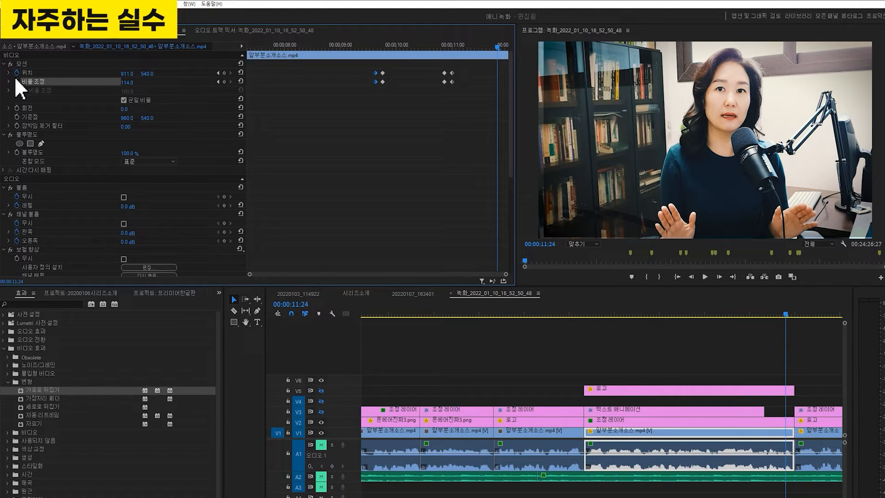
mouse_move(465, 48)
left_mouse_down()
mouse_move(455, 53)
mouse_move(469, 54)
left_mouse_up()
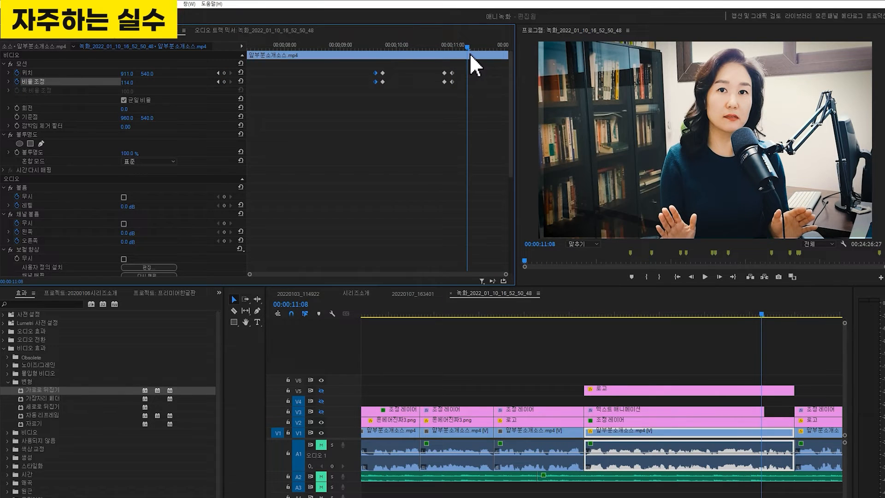
left_click_drag(127, 83, 175, 83)
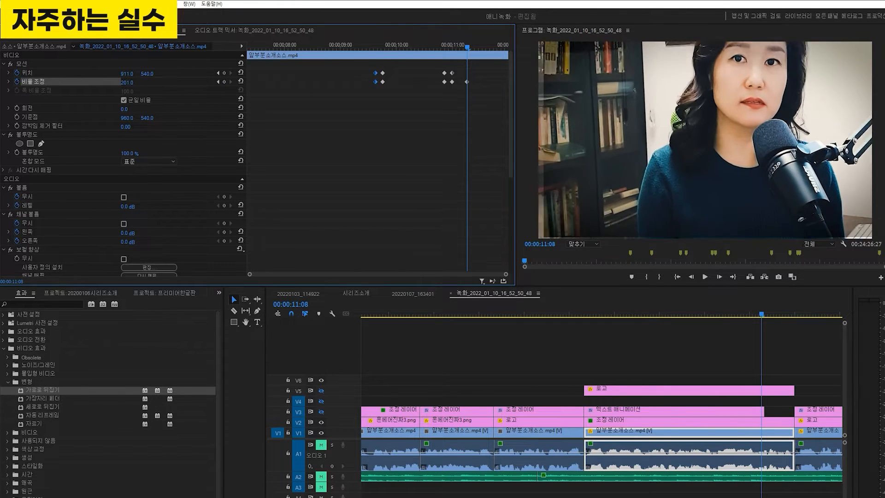
left_click_drag(473, 45, 481, 45)
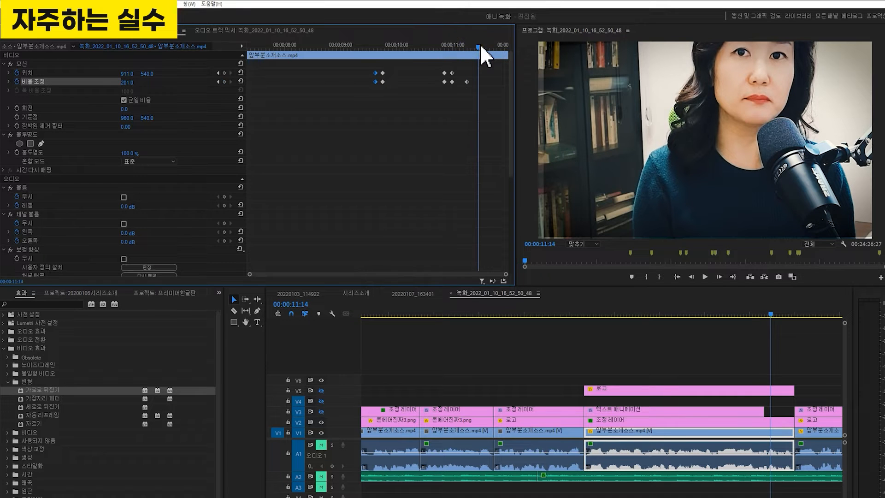
left_click_drag(127, 82, 80, 82)
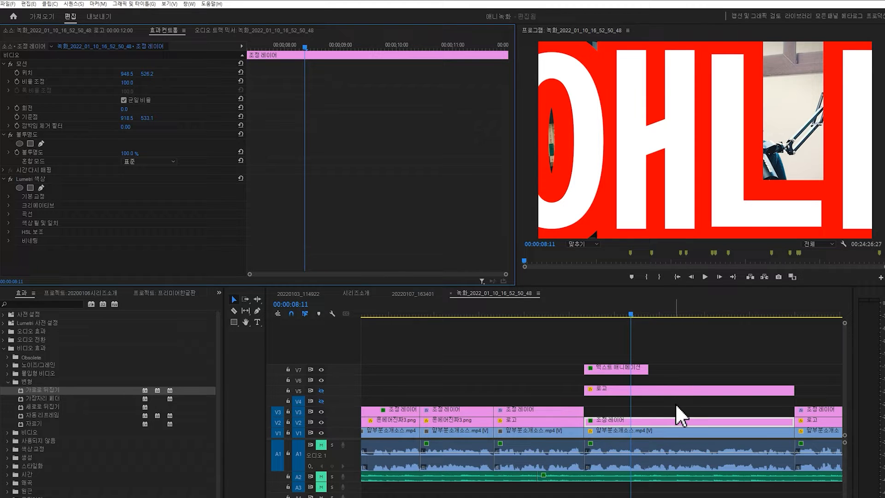
Hide the V7 text animation track and remove all scale and position keyframes from the 앞부분소개소스.mp4 clip.
left_click(614, 370)
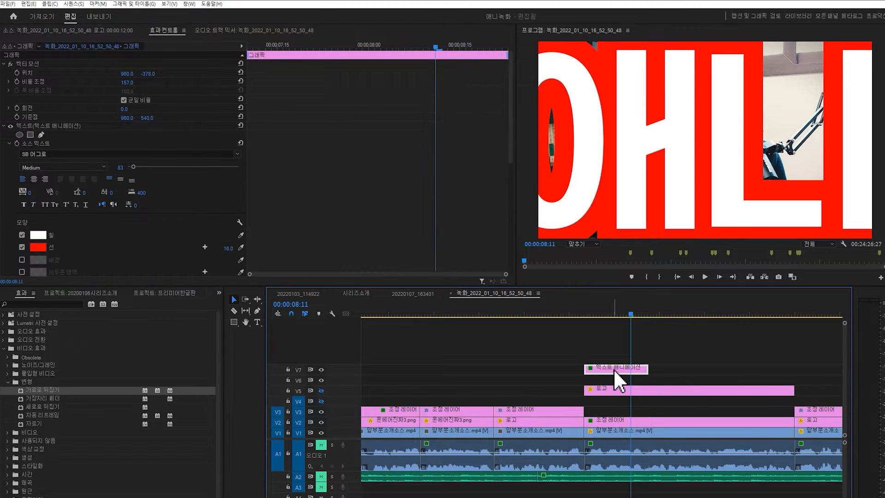
left_click(321, 369)
left_click(650, 437)
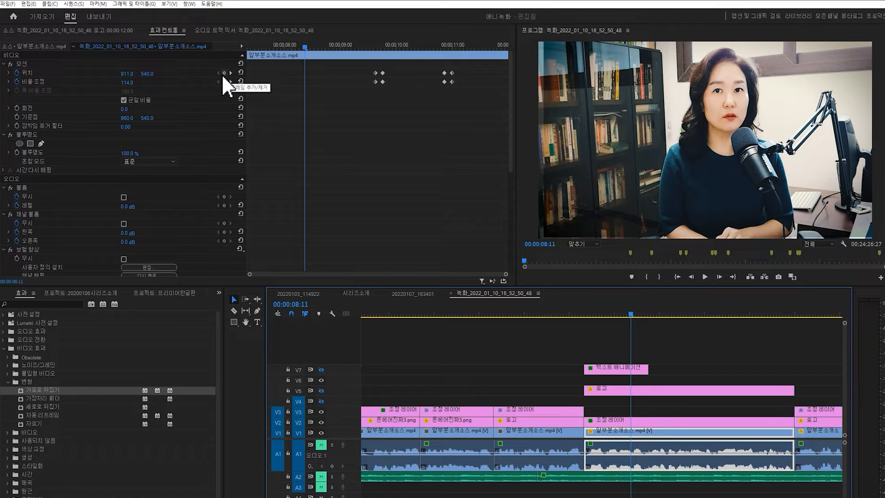
left_click(17, 82)
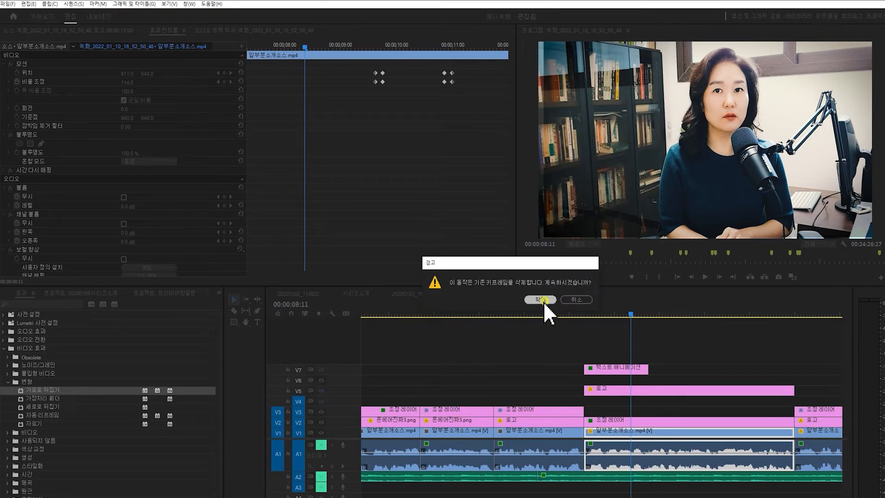
left_click(540, 300)
left_click(17, 72)
left_click(540, 299)
At 00:00:07:23, set the clip's scale to 194.0 and position to 1209.0, 826.0, and start keyframing both properties.
left_click(666, 433)
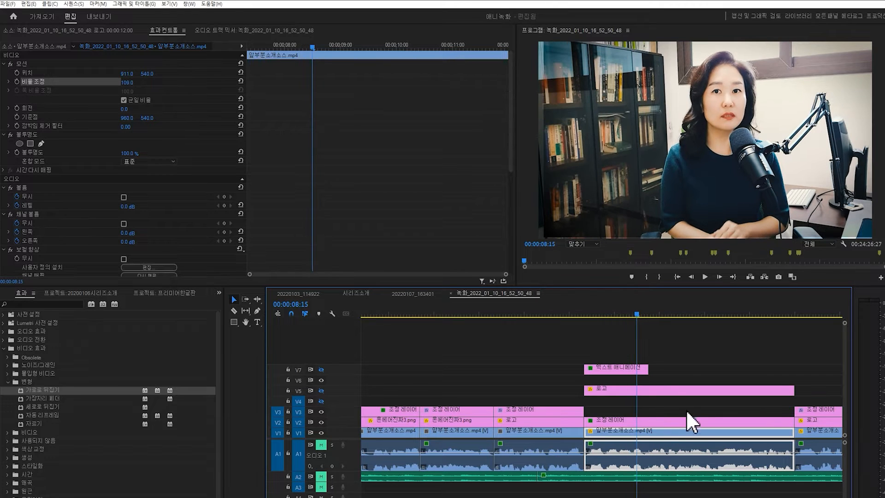
left_click(633, 315)
left_click(603, 314)
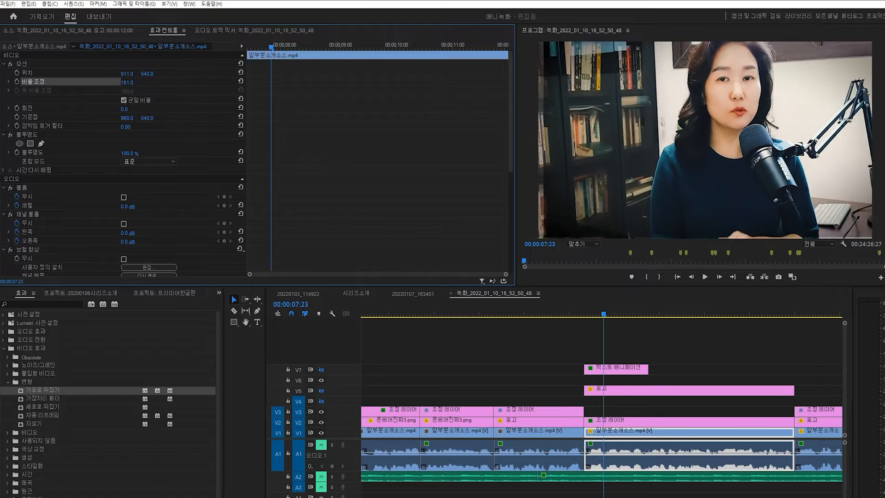
left_click_drag(127, 83, 274, 73)
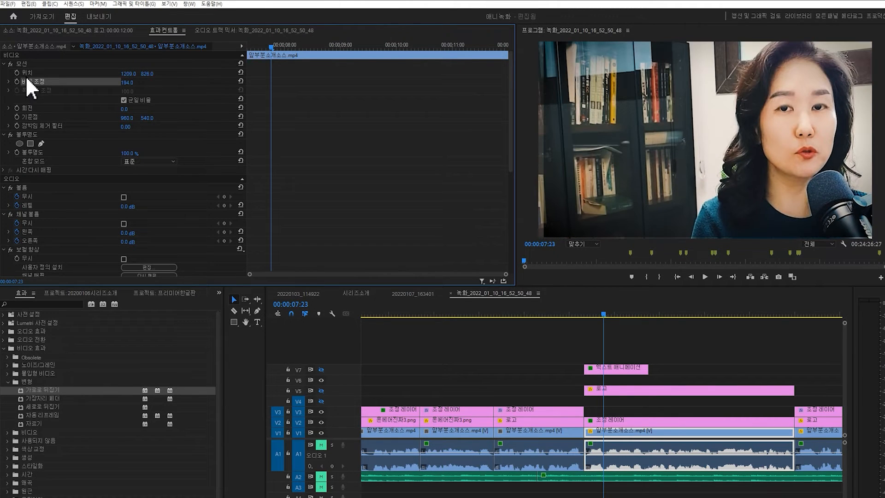
left_click(17, 73)
left_click(18, 83)
Add a position keyframe of 413.0, 826.0 at 00:00:08:23 and play the sideways movement from just before its start.
left_click_drag(281, 43, 327, 43)
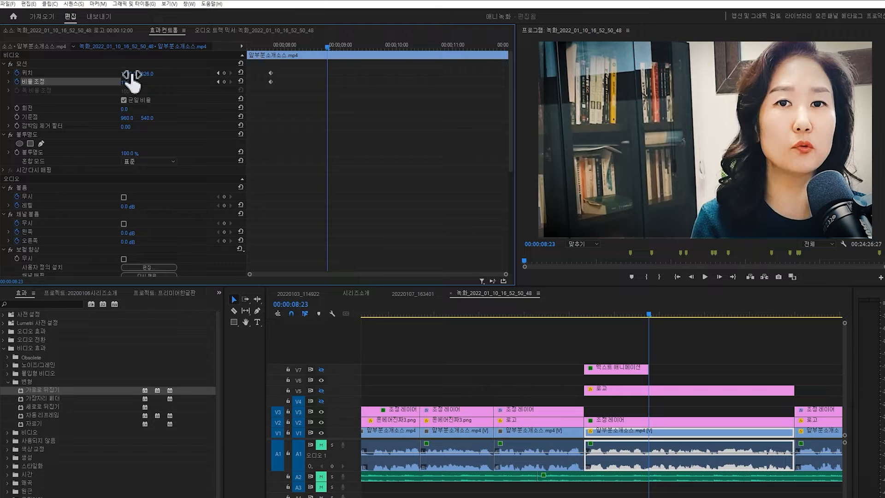
left_click_drag(129, 74, 29, 73)
left_click(266, 45)
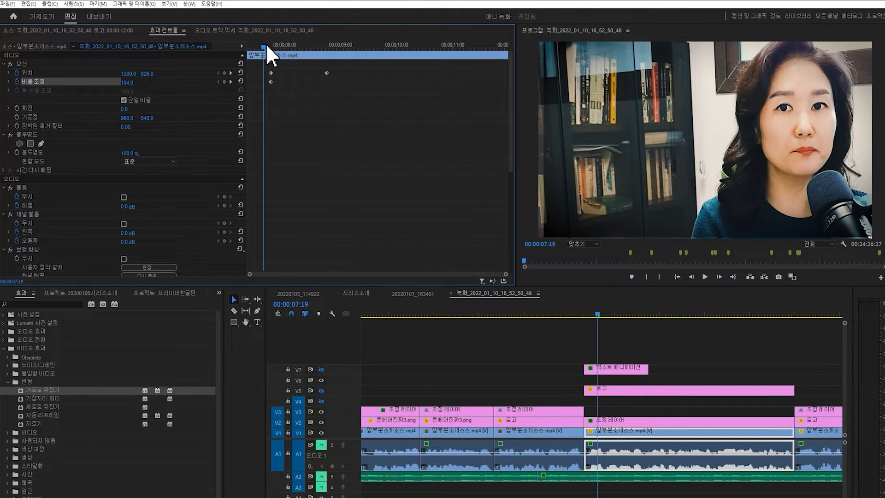
key("space")
Reset the scale to 100.0 and position to 960.0, 540.0 at 00:00:09:23, play the animation and check the frame at 00:00:08:23.
left_click(383, 47)
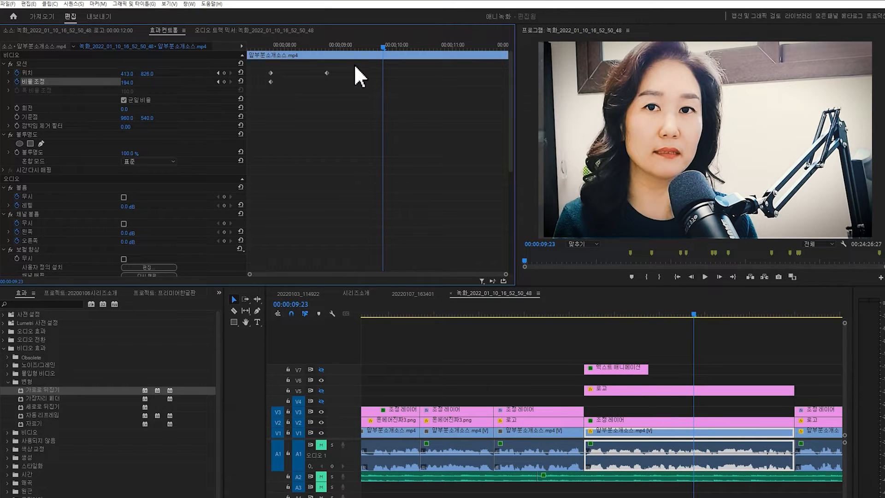
left_click_drag(125, 85, 239, 43)
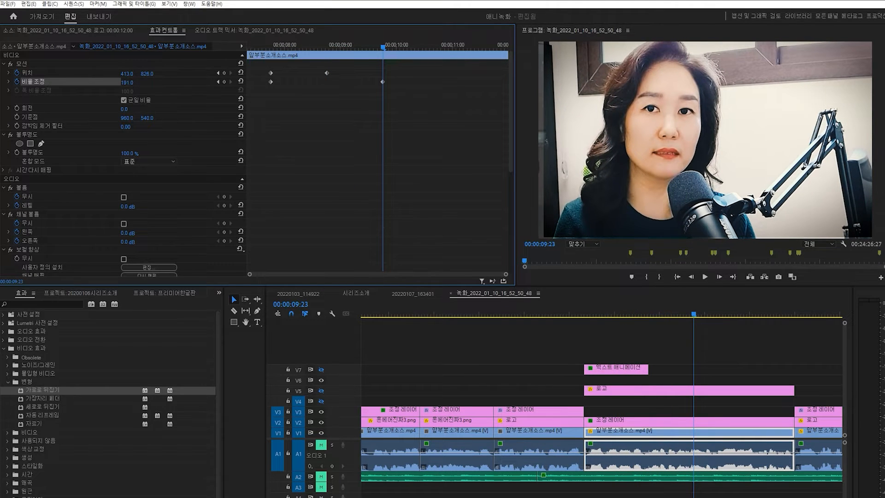
left_click(240, 82)
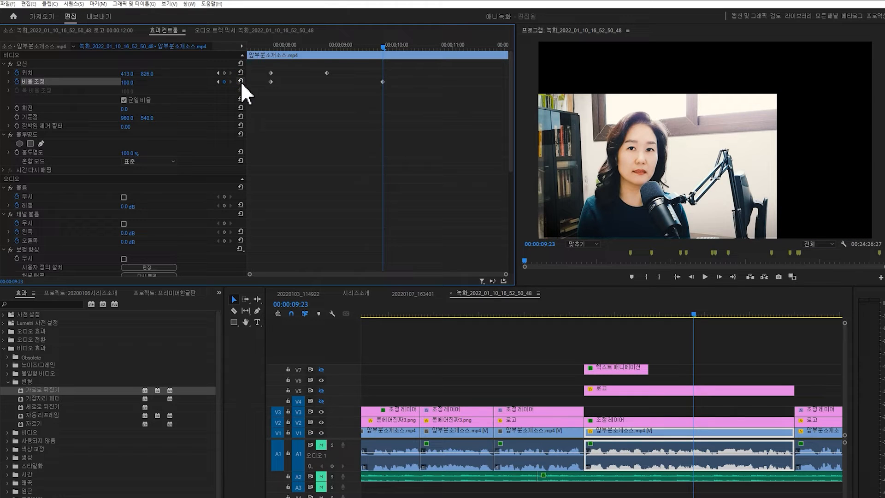
left_click(241, 71)
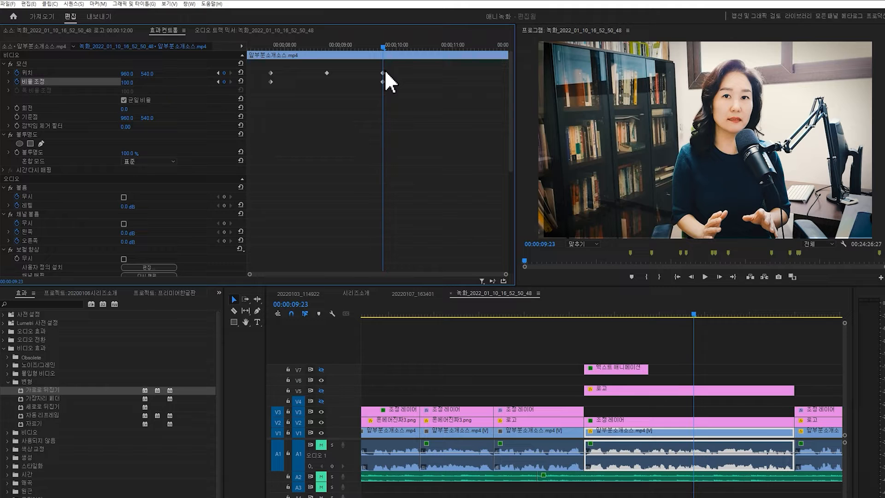
left_click_drag(383, 46, 271, 55)
key("space")
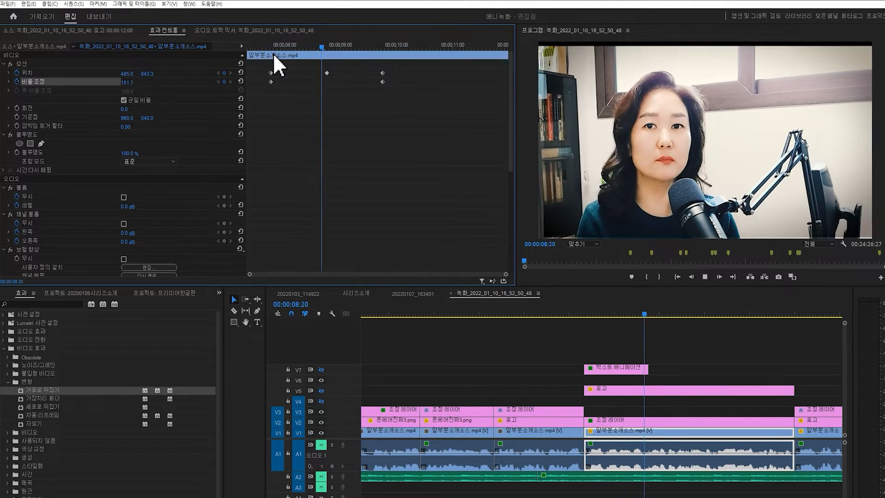
left_click_drag(308, 46, 329, 56)
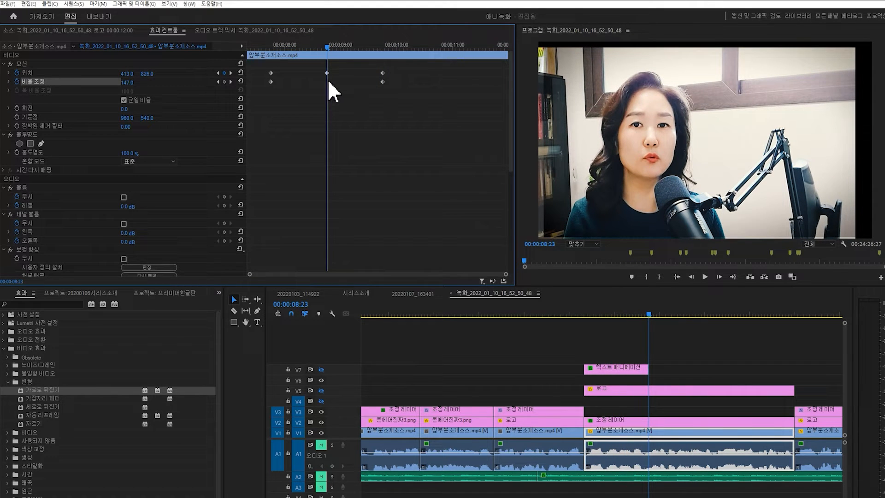
Delete the position and scale keyframes at 00:00:09:23, add a scale keyframe of 194.0 at 00:00:08:23 and play the animation.
mouse_move(329, 48)
left_mouse_down()
mouse_move(382, 51)
mouse_move(329, 62)
left_mouse_up()
left_click_drag(372, 67, 395, 92)
key("Delete")
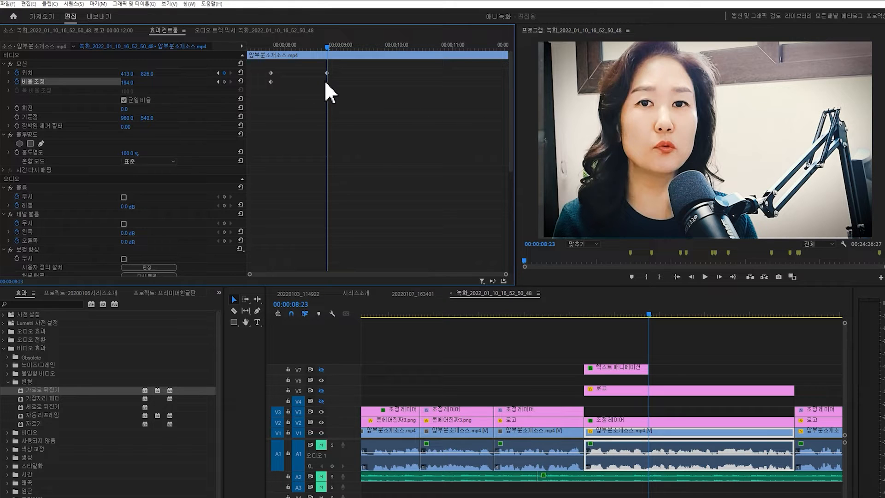
left_click(225, 81)
left_click(273, 47)
key("space")
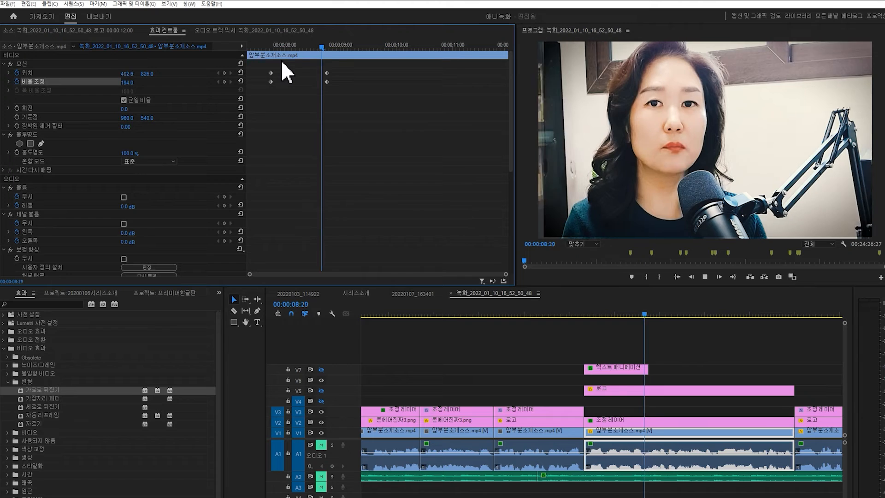
Reset the position to 960.0, 540.0 and scale to 100.0 at 00:00:09:18, then play the animation and check its middle keyframes.
left_click_drag(342, 53, 374, 52)
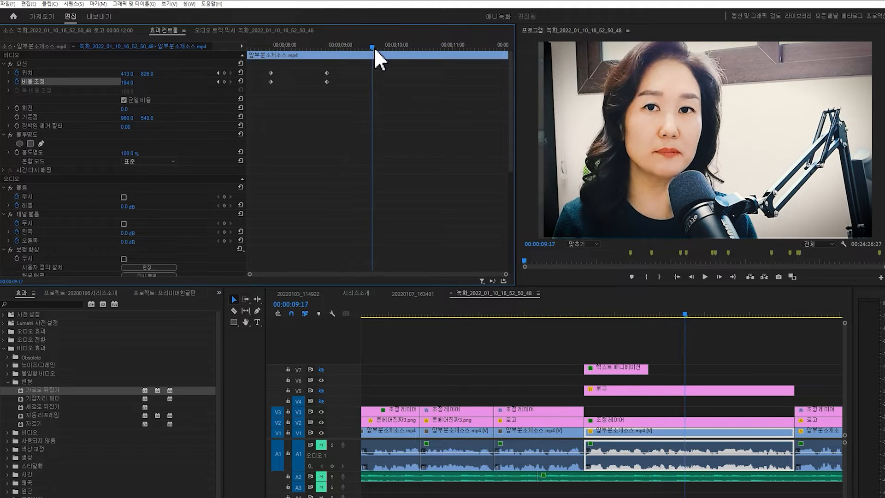
left_click(239, 72)
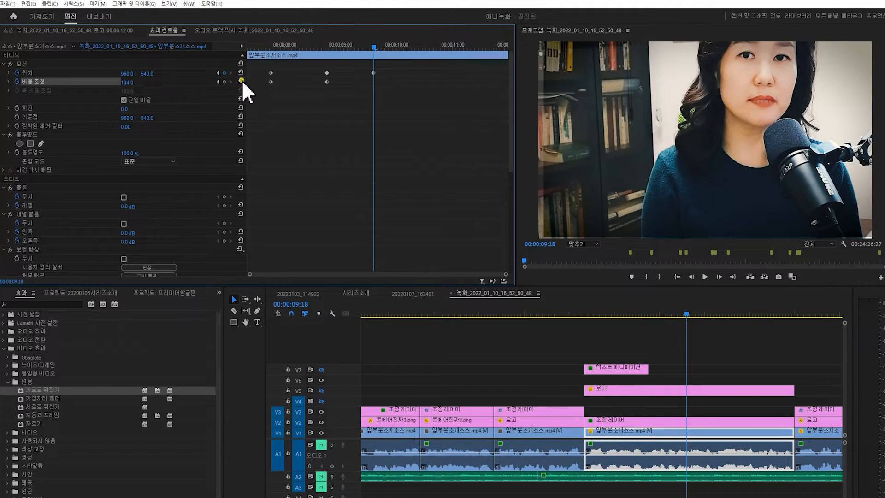
left_click(241, 82)
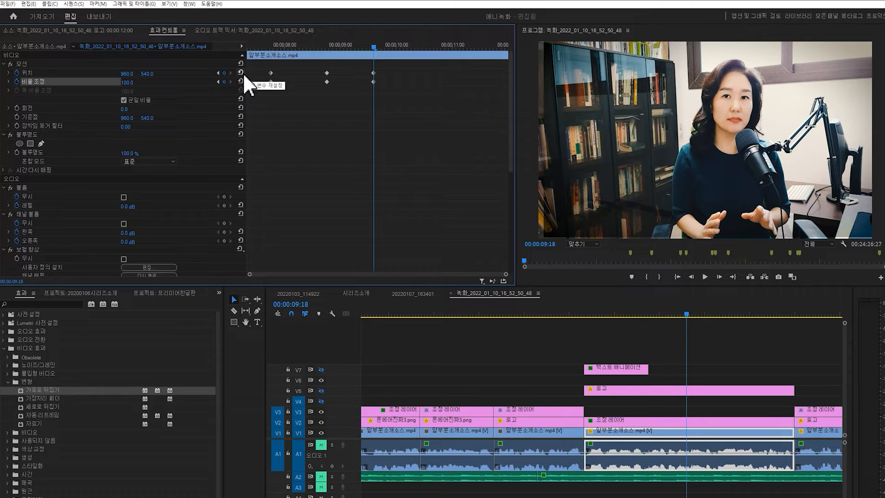
left_click_drag(299, 44, 262, 51)
key("space")
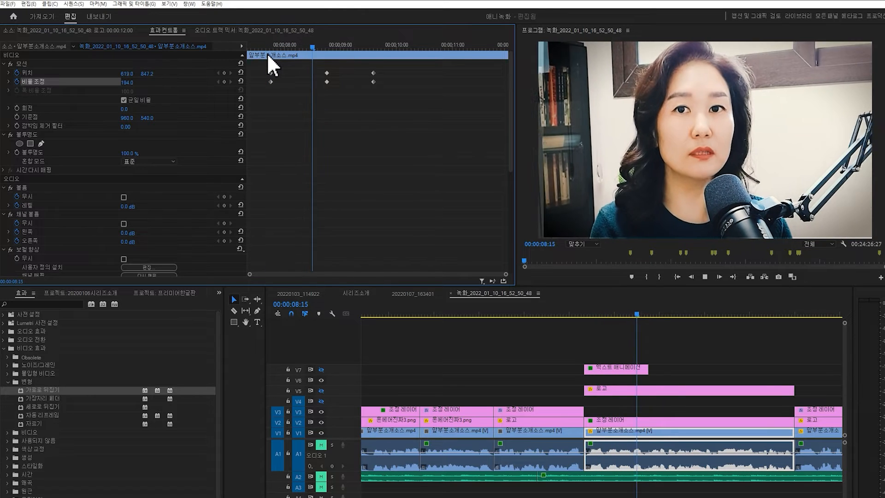
left_click(327, 44)
mouse_move(329, 44)
left_mouse_down()
mouse_move(374, 48)
mouse_move(270, 52)
mouse_move(330, 56)
left_mouse_up()
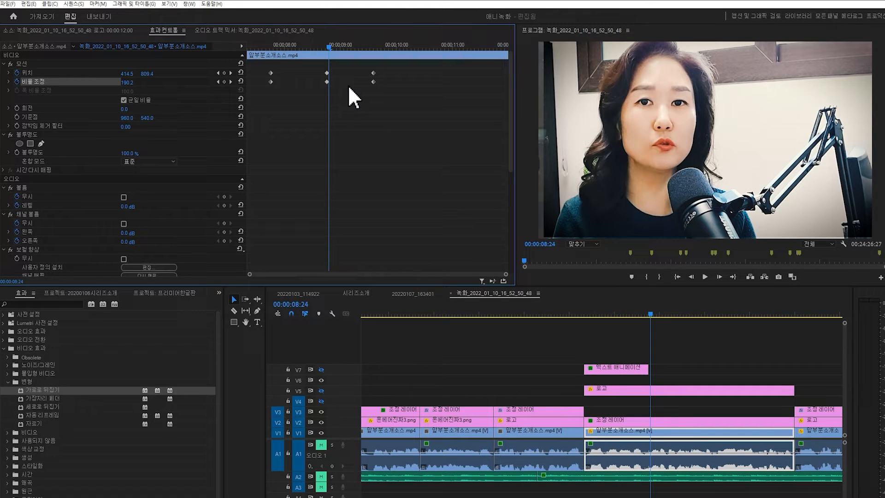
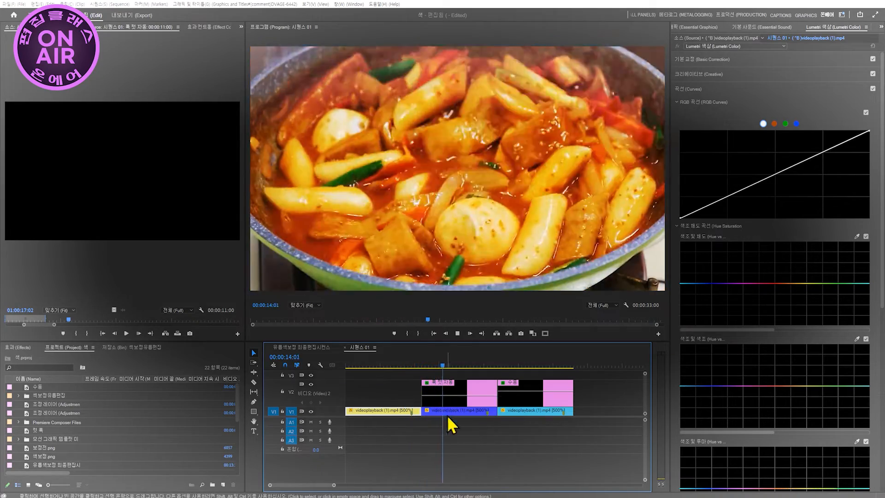
left_click(500, 366)
key("space")
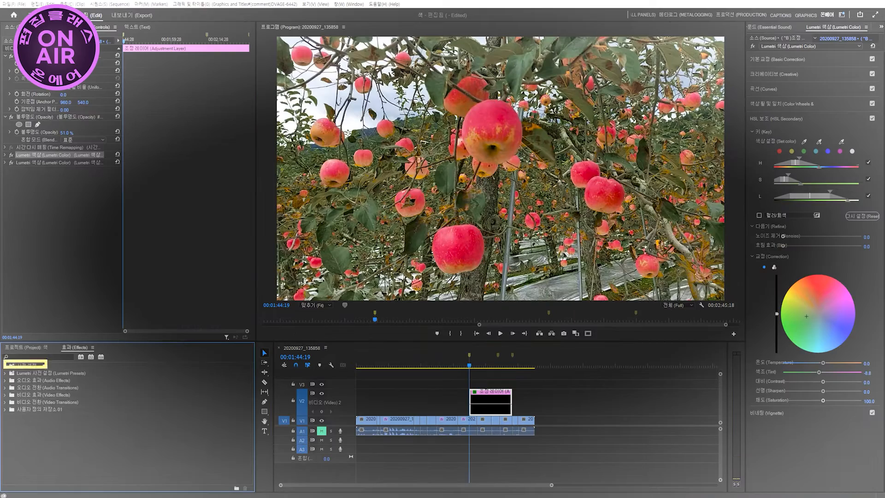
left_click(24, 372)
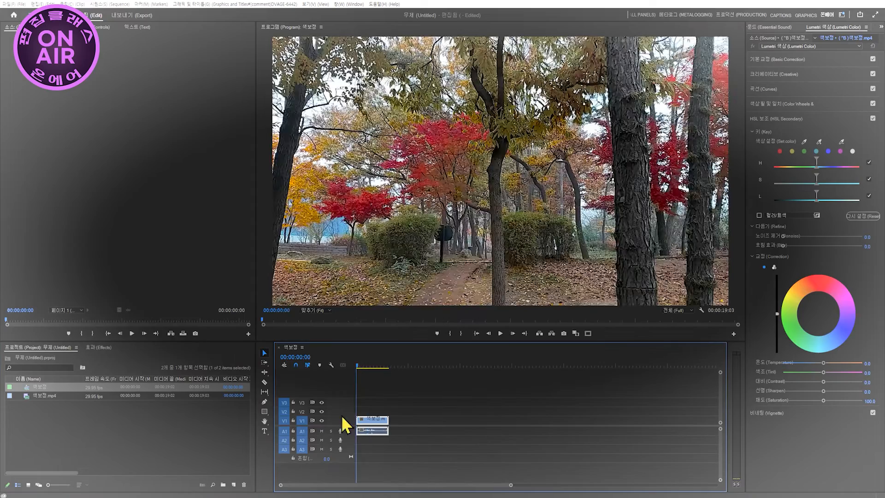
Scrub and play through the timeline to review the autumn park and apple orchard footage.
left_click(369, 366)
left_click(5, 366)
left_click_drag(23, 373, 369, 422)
left_click_drag(368, 366, 379, 365)
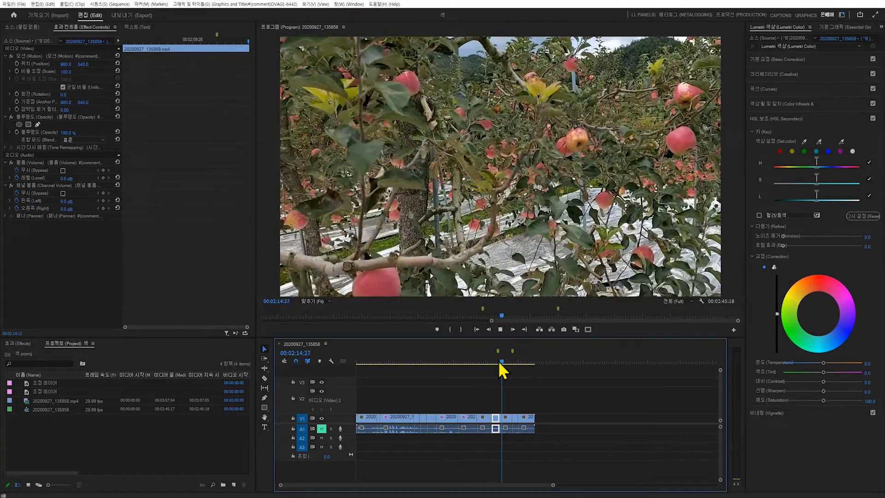
key("space")
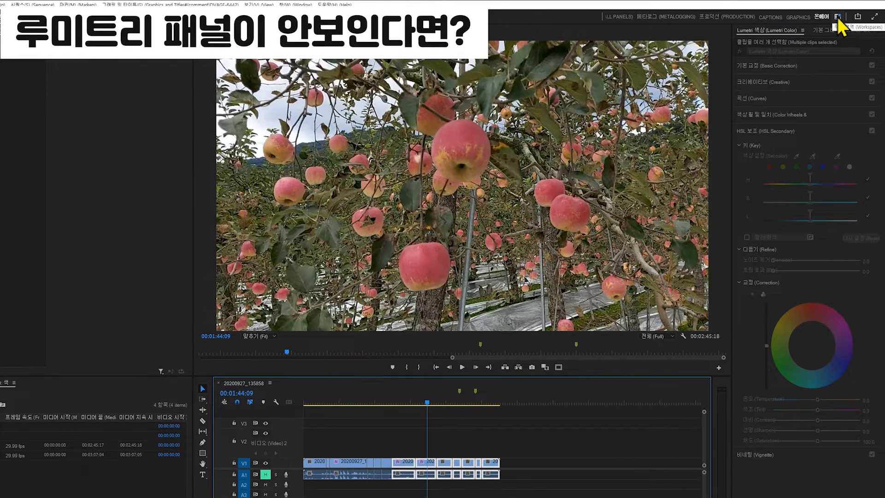
left_click(838, 17)
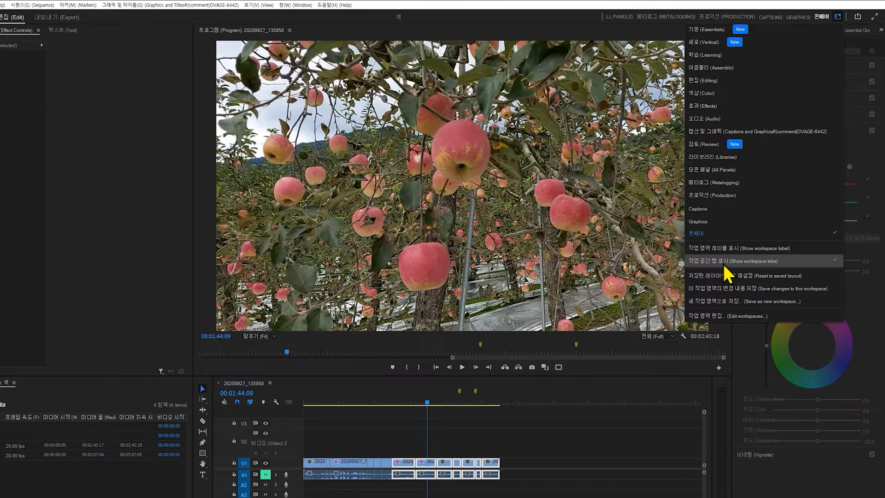
left_click(281, 5)
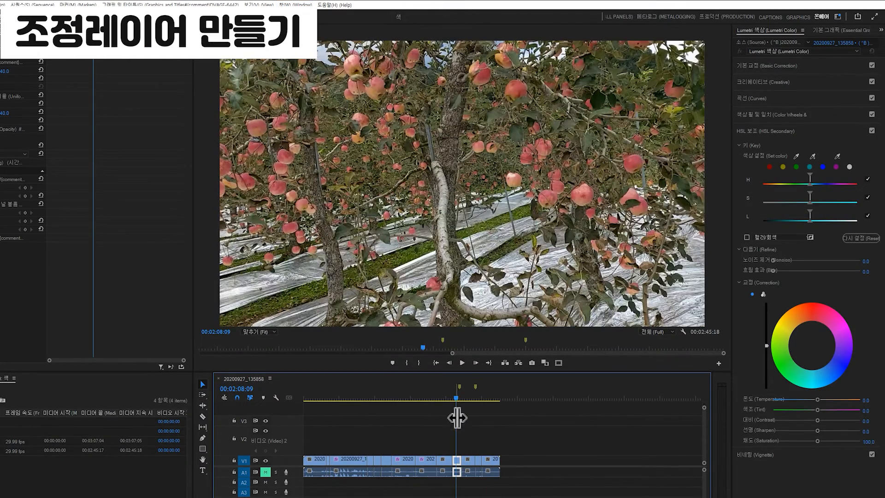
Inspect the orchard footage around 00:01:44:09 and select the run of clips in the later part of the sequence.
left_click_drag(455, 399, 428, 400)
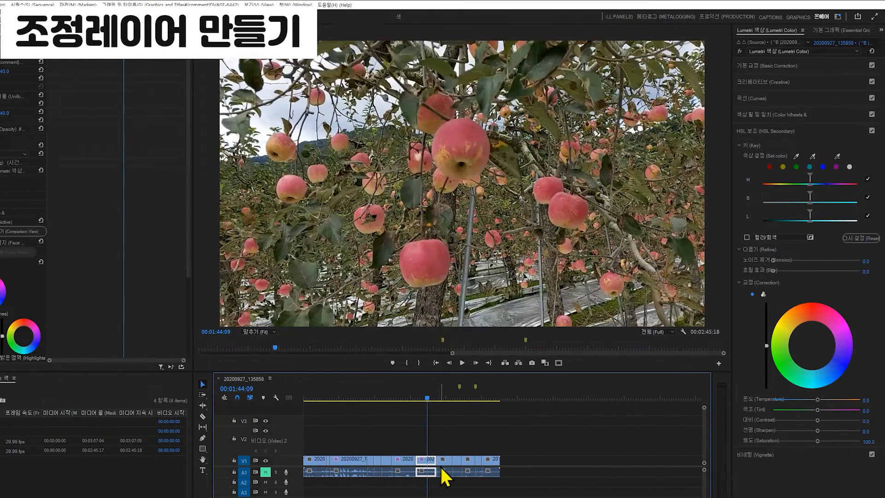
left_click(451, 471)
left_click(468, 471)
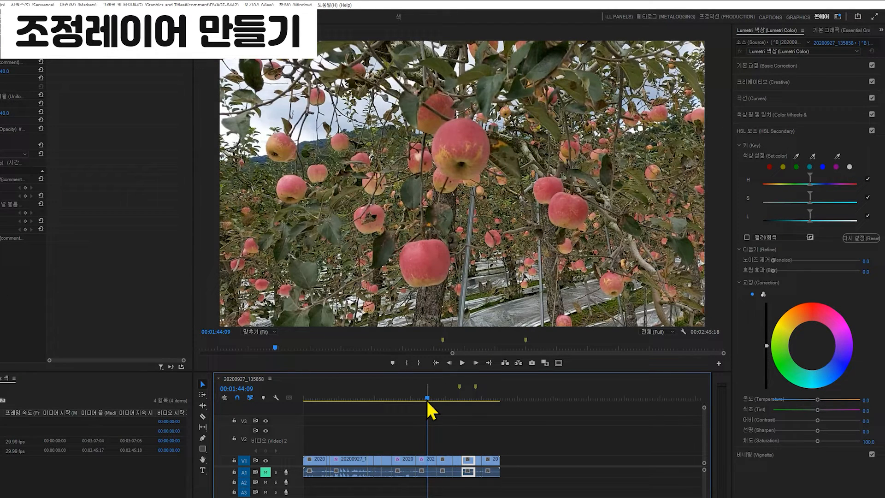
left_click_drag(507, 438, 399, 463)
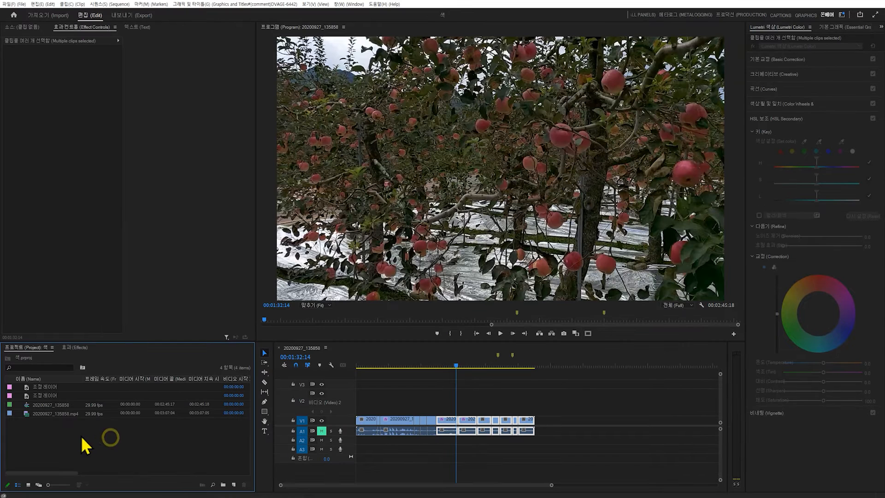
Create a 1920 × 1080 adjustment layer at 23.976 fps with square pixels in the project.
right_click(133, 454)
mouse_move(184, 336)
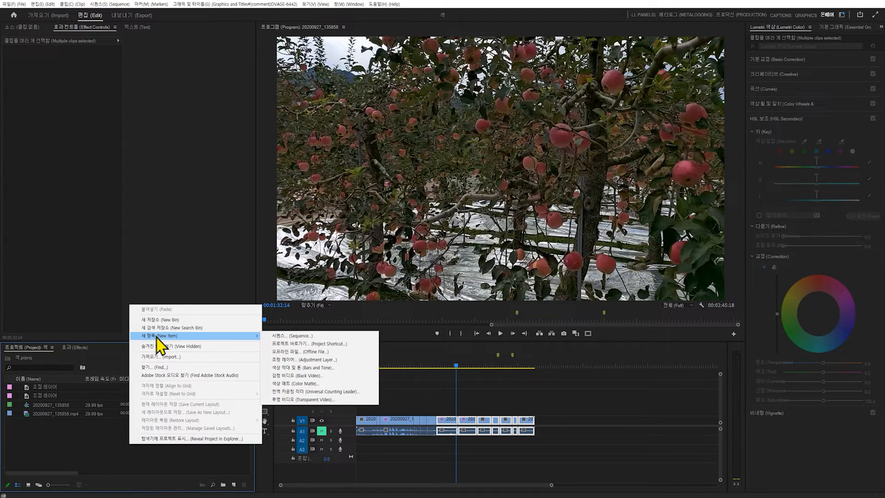
left_click(292, 361)
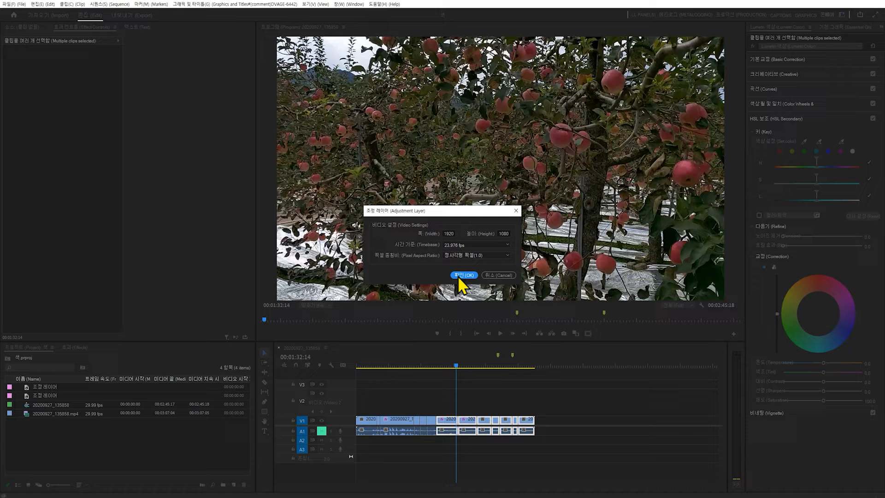
left_click(462, 276)
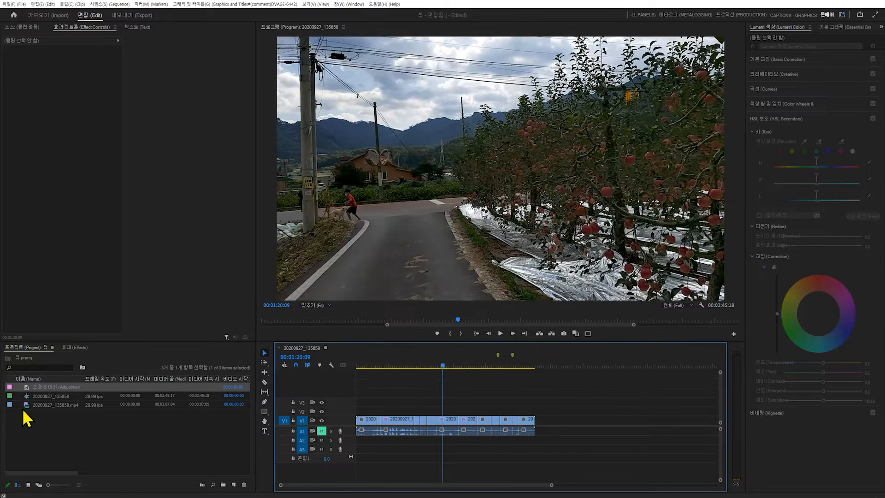
Place the adjustment layer on track V2 above the close-up apple footage and extend it over the following clips.
left_click_drag(29, 390, 461, 409)
left_click(461, 366)
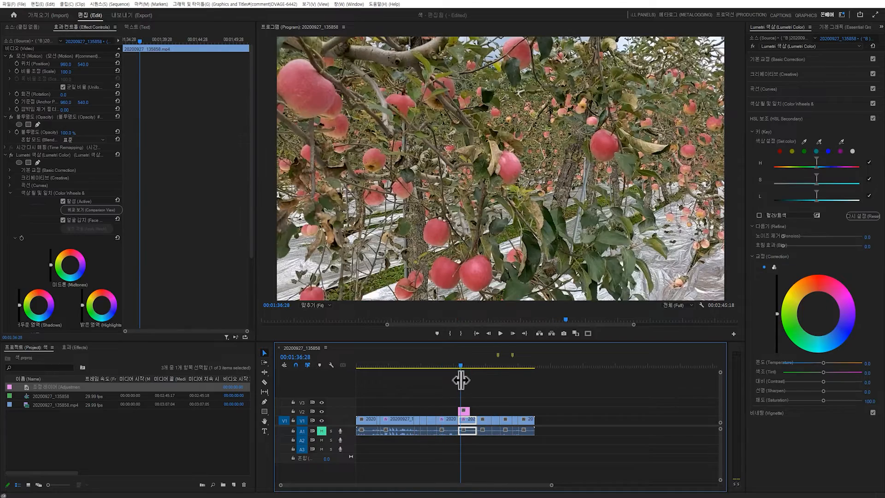
left_click(464, 411)
left_click_drag(465, 410, 507, 415)
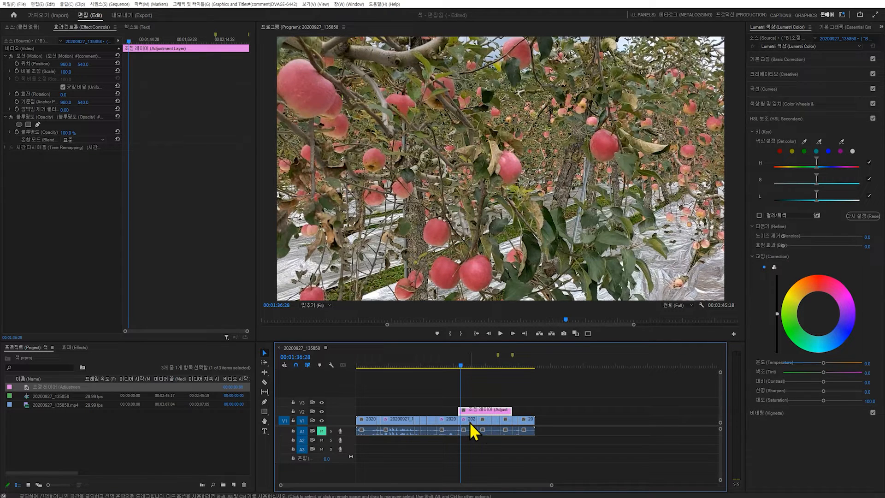
left_click(490, 429)
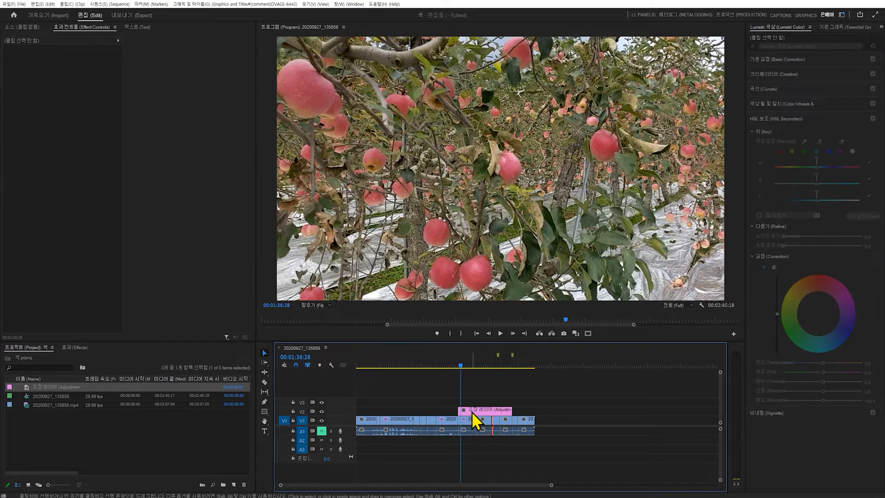
left_click(472, 411)
mouse_move(510, 410)
left_mouse_down()
mouse_move(486, 410)
mouse_move(510, 409)
left_mouse_up()
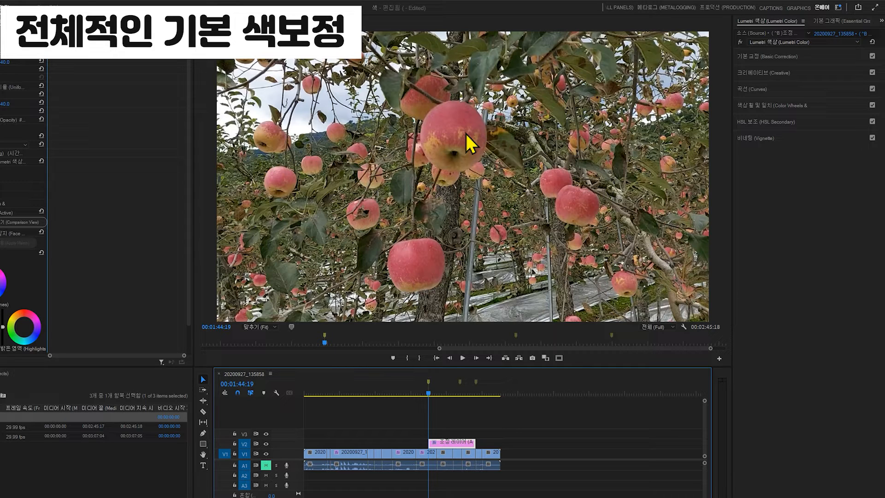
Set the adjustment layer's white balance in Basic Correction by sampling the bright sky beside the apples.
left_click(743, 60)
left_click(746, 59)
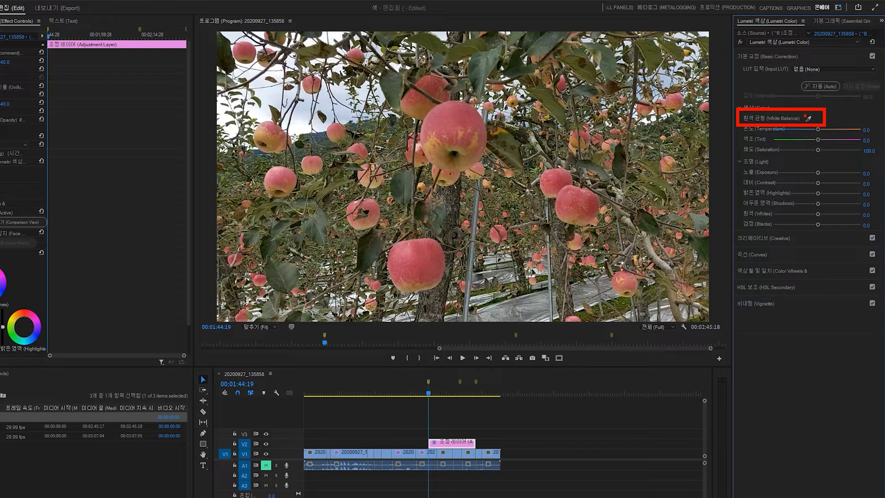
left_click(808, 118)
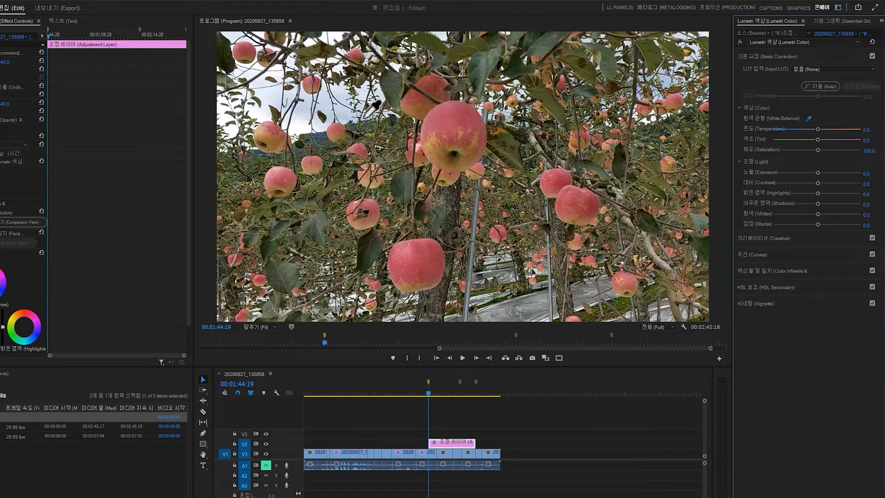
left_click(232, 132)
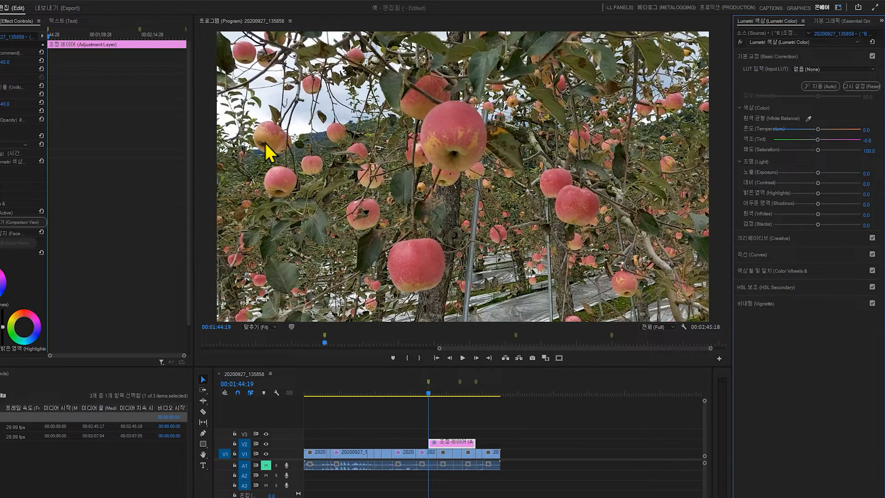
Adjust the highlight and shadow endpoints of the master RGB curve slightly on the adjustment layer.
left_click(751, 56)
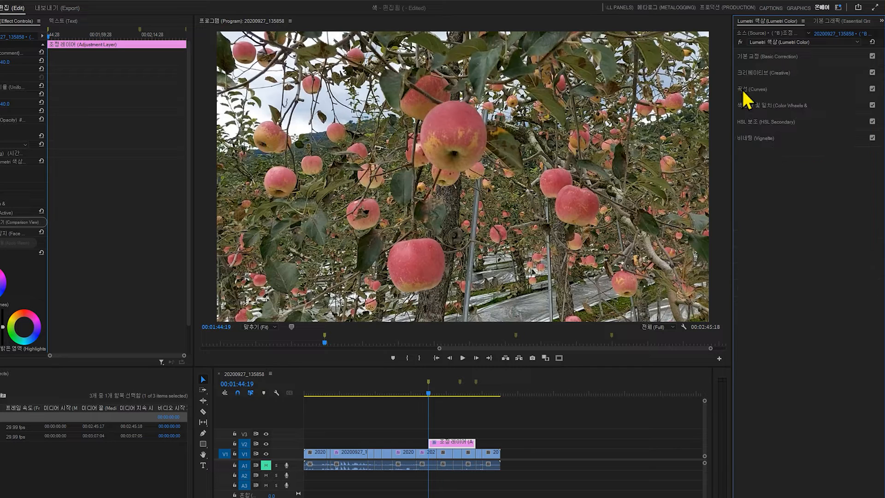
left_click(749, 89)
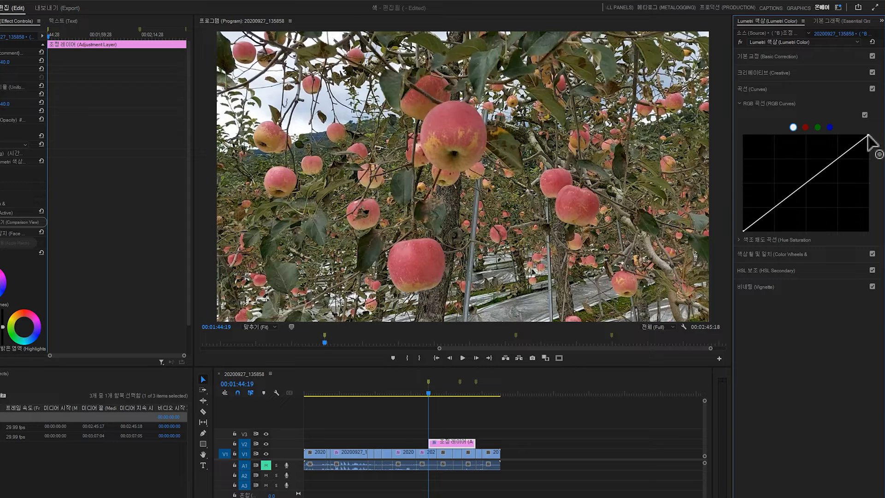
mouse_move(869, 136)
left_mouse_down()
mouse_move(872, 160)
mouse_move(869, 130)
mouse_move(846, 130)
mouse_move(875, 131)
left_mouse_up()
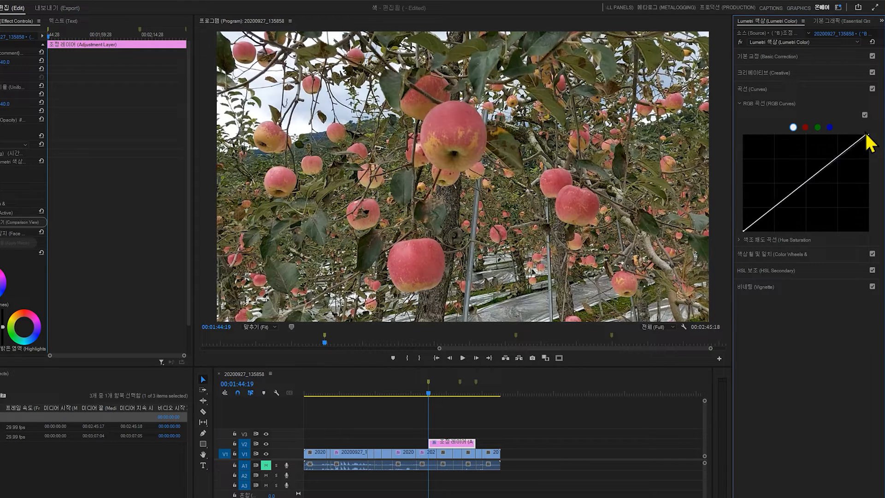
mouse_move(869, 133)
left_mouse_down()
mouse_move(827, 135)
mouse_move(876, 134)
left_mouse_up()
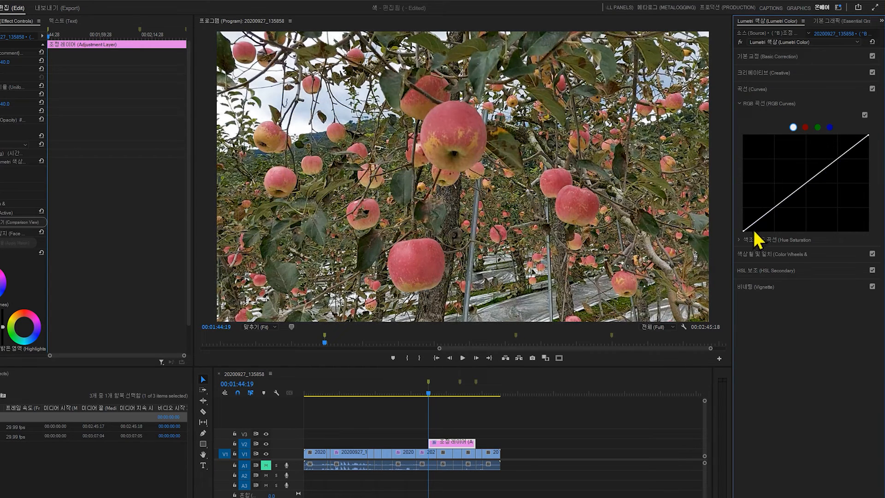
mouse_move(744, 231)
left_mouse_down()
mouse_move(741, 205)
mouse_move(745, 239)
mouse_move(770, 240)
mouse_move(741, 231)
left_mouse_up()
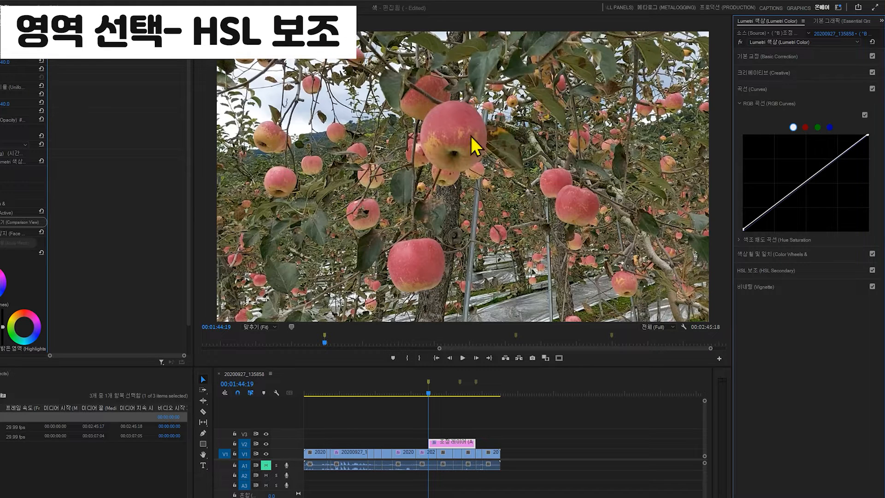
Sample the large apple's red as the HSL Secondary key colour and turn on the Color/Gray mask preview.
left_click(758, 272)
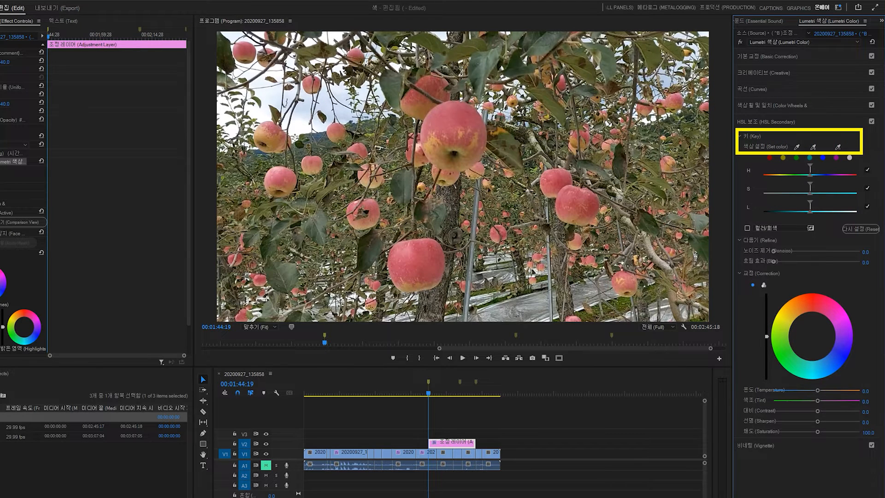
left_click(797, 147)
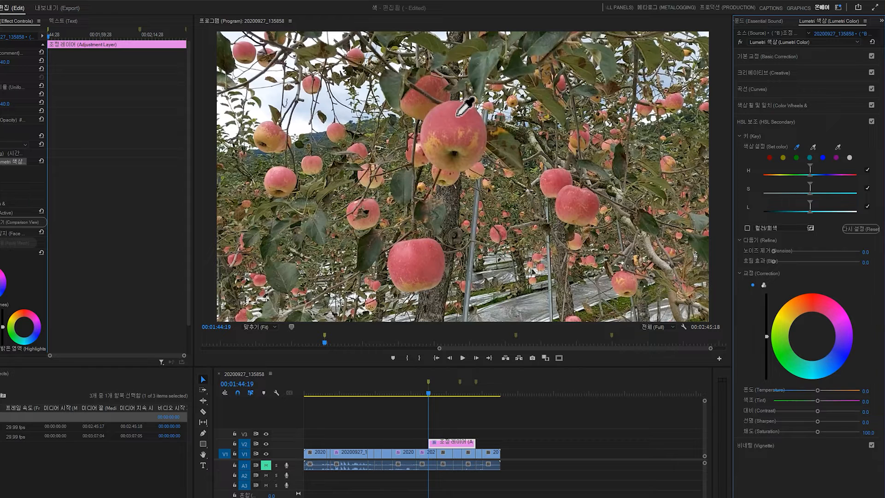
left_click(457, 116)
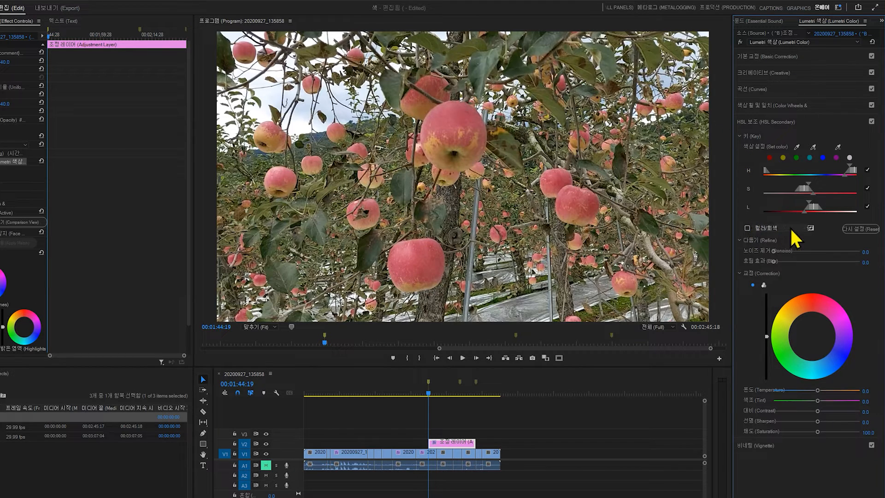
left_click(748, 228)
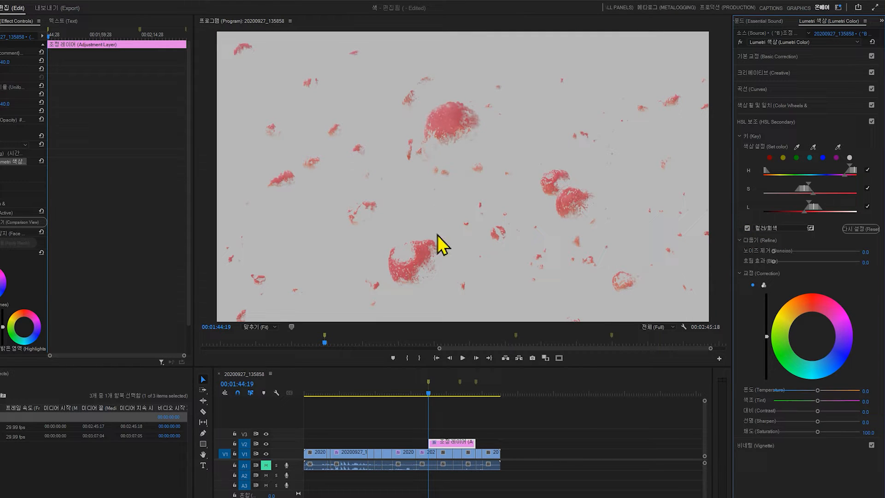
Compare the Color/Black and White/Black mask previews of the key, ending back on Color/Gray.
left_click(764, 227)
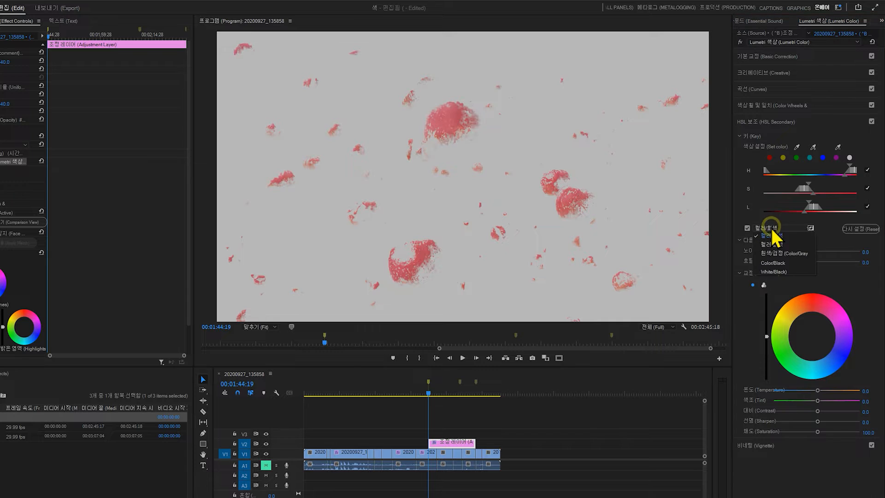
left_click(772, 244)
left_click(774, 229)
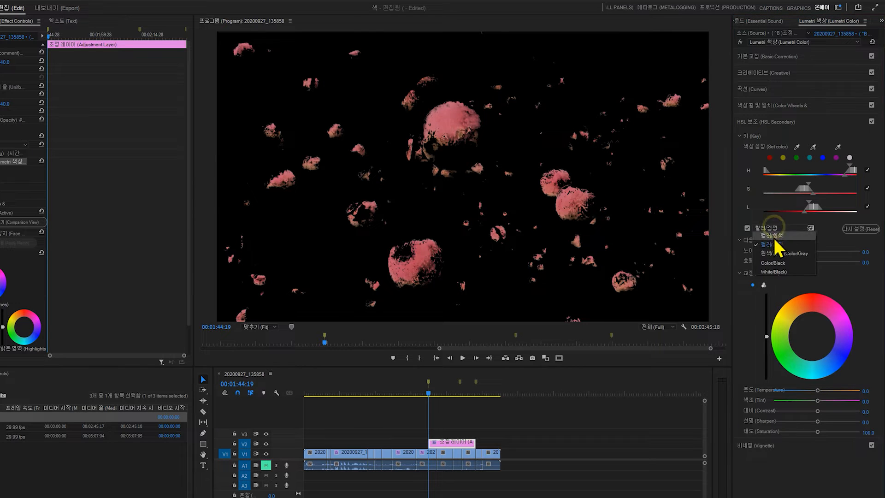
left_click(776, 255)
left_click(775, 230)
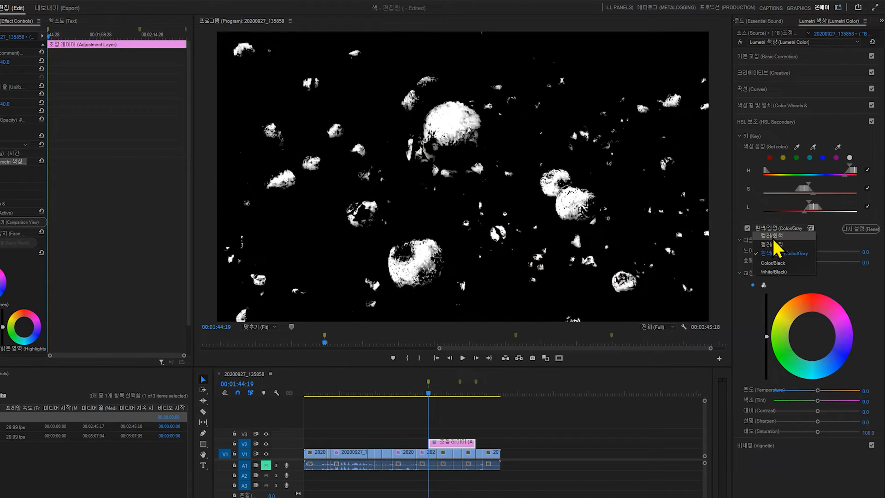
left_click(773, 236)
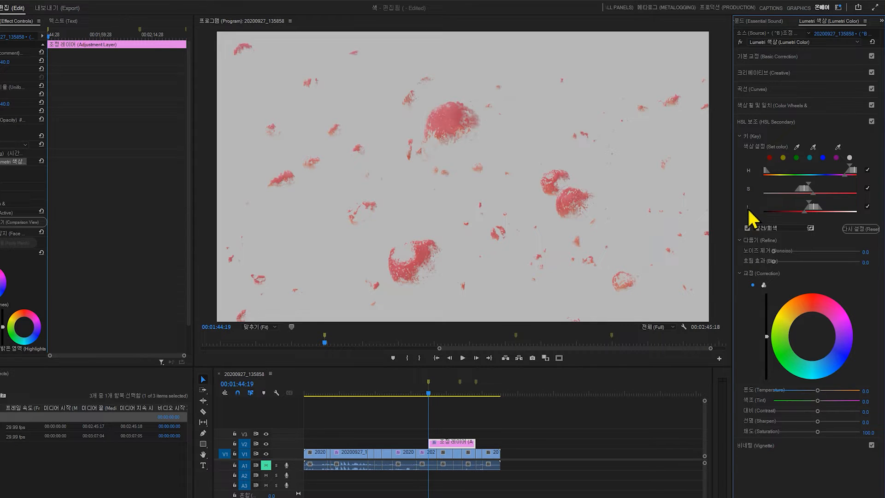
Widen the saturation and lightness ranges of the HSL key so the mask covers more of the apples.
mouse_move(807, 184)
left_mouse_down()
mouse_move(847, 185)
mouse_move(811, 187)
mouse_move(835, 184)
mouse_move(814, 196)
mouse_move(863, 192)
mouse_move(864, 199)
mouse_move(821, 191)
left_mouse_up()
left_click_drag(809, 182, 811, 185)
left_click_drag(814, 196, 839, 193)
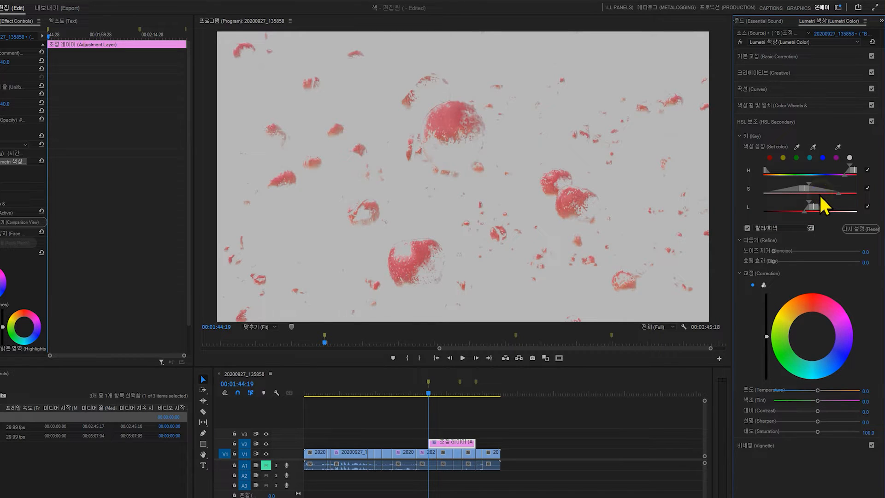
left_click_drag(808, 188, 821, 184)
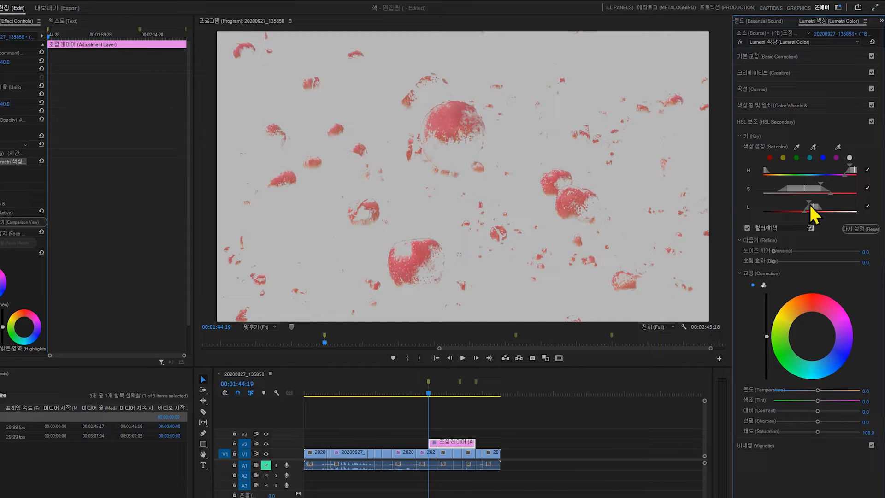
left_click_drag(810, 203, 789, 212)
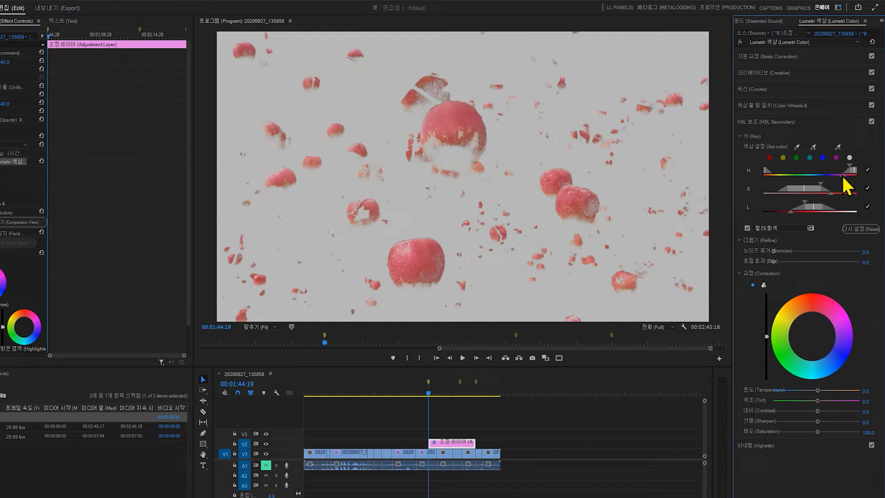
Widen the HSL key's hue range to include the yellowish parts of the apples, undoing an unwanted adjustment.
left_click_drag(843, 177, 835, 178)
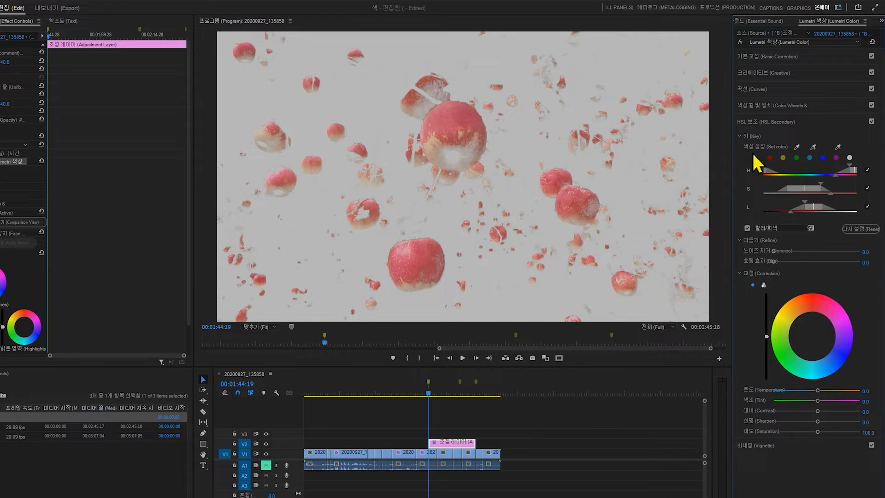
mouse_move(836, 176)
left_mouse_down()
mouse_move(849, 165)
mouse_move(840, 166)
left_mouse_up()
key("ctrl+z")
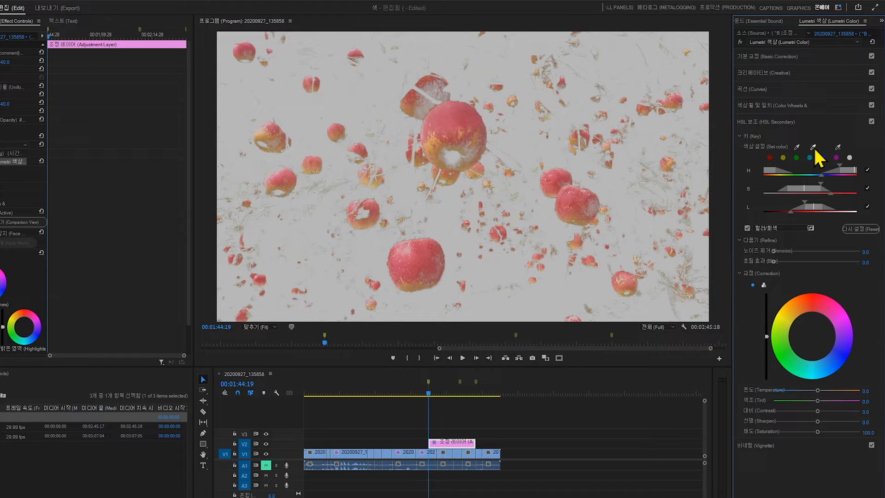
Sample extra colours into the HSL key, subtract sampled leaf and background colours to narrow it to the apples, and hide the mask preview.
left_click(748, 229)
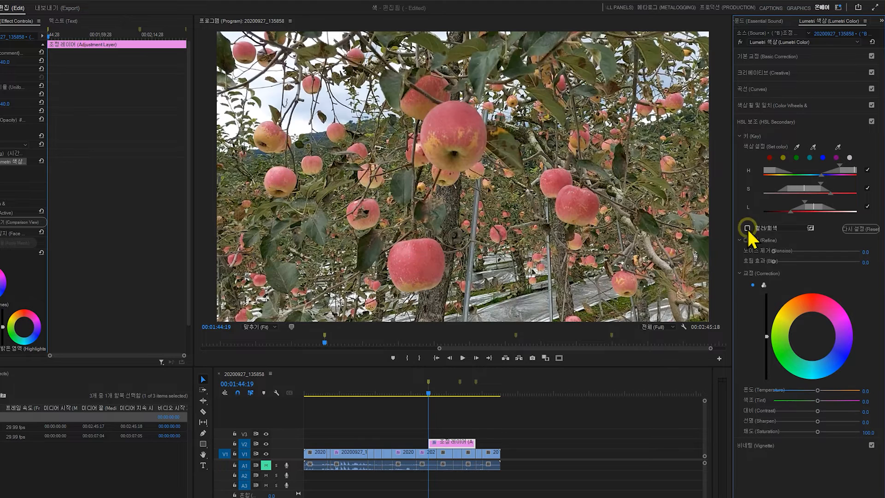
left_click(813, 147)
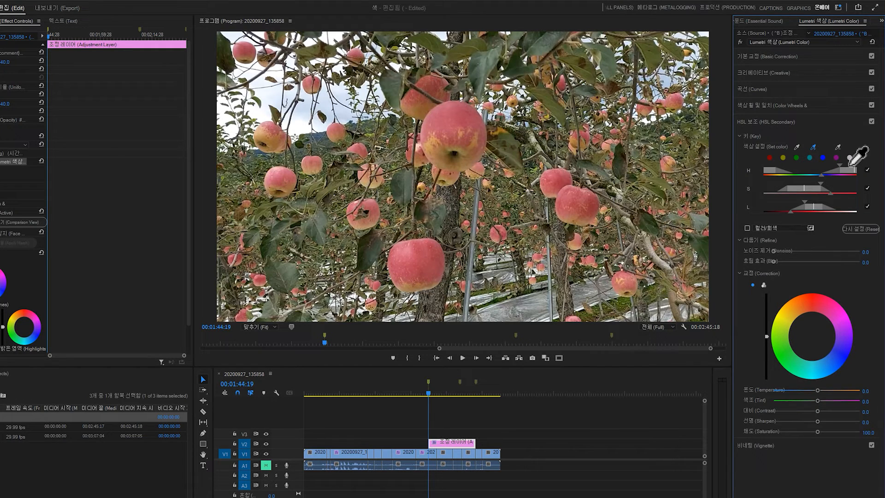
left_click(838, 147)
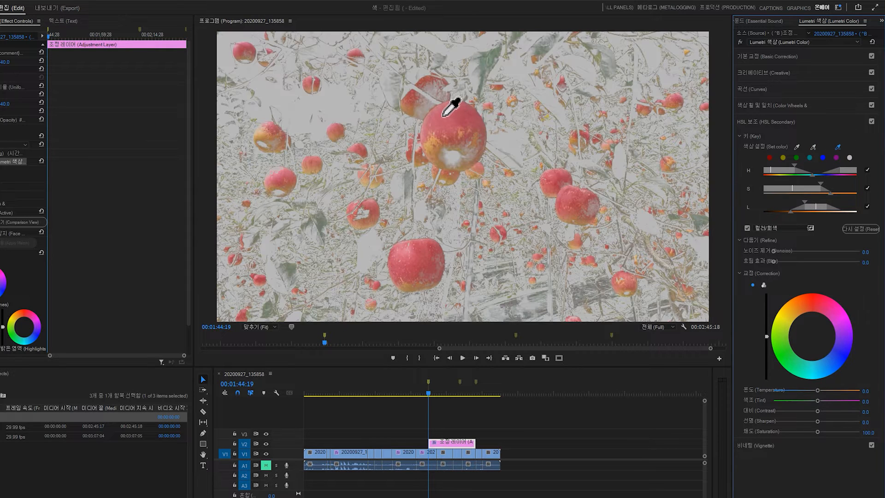
left_click(483, 67)
left_click(837, 157)
left_click(440, 61)
mouse_move(807, 175)
left_mouse_down()
mouse_move(795, 168)
mouse_move(773, 178)
mouse_move(779, 169)
mouse_move(812, 184)
left_mouse_up()
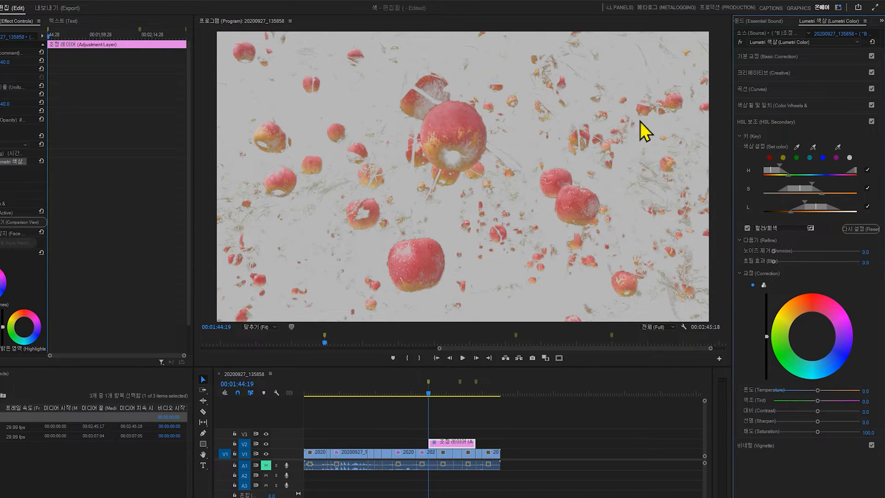
left_click(747, 229)
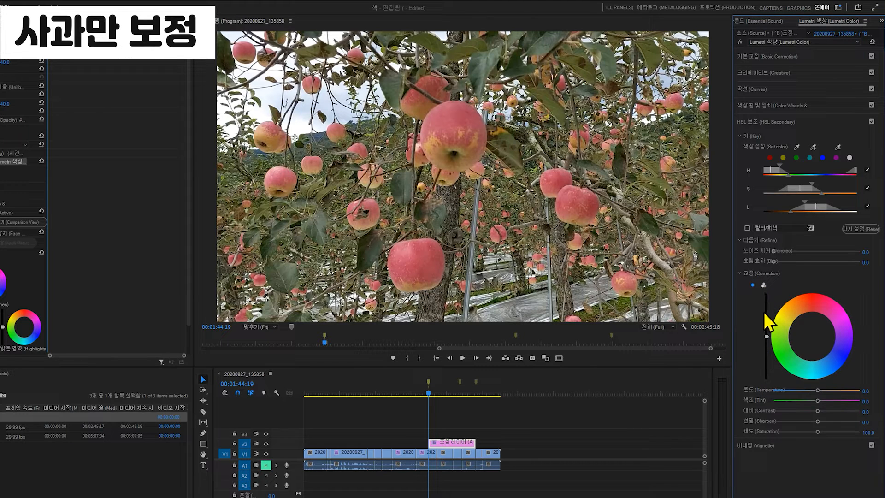
Try brightening and darkening the keyed apples with the correction wheel's brightness control, and reset it to default.
left_click_drag(766, 337, 766, 294)
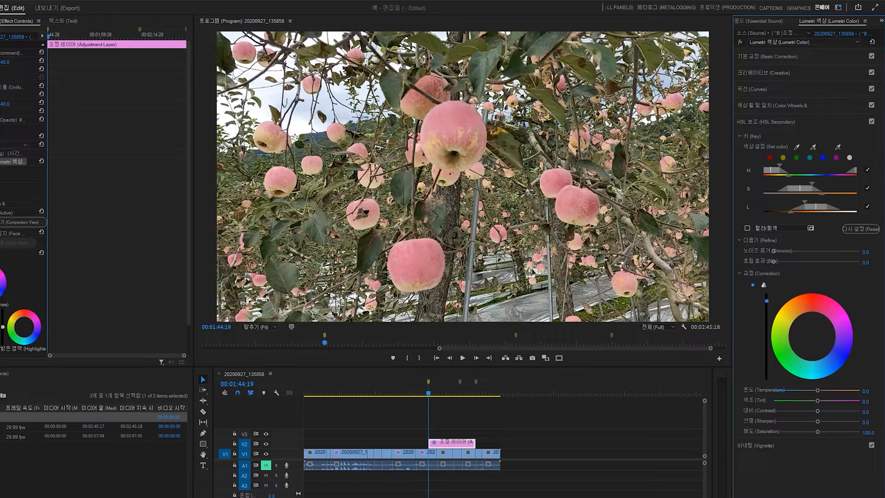
left_click_drag(766, 306, 766, 361)
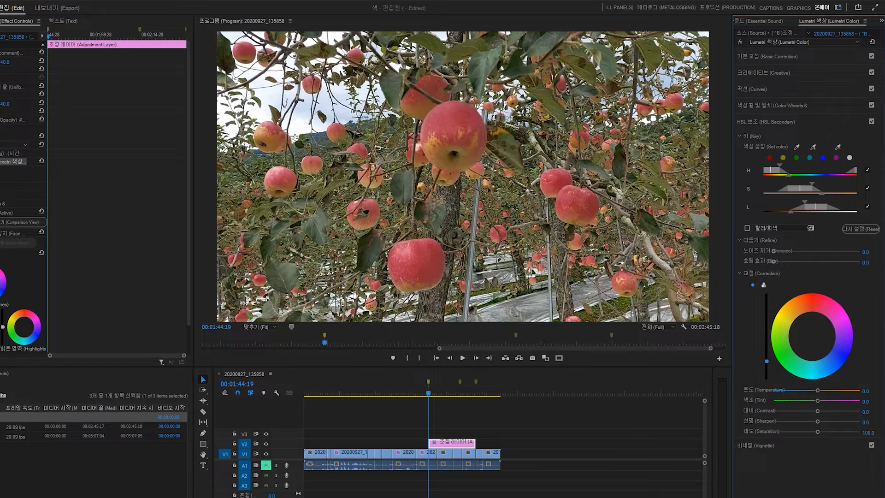
double_click(768, 321)
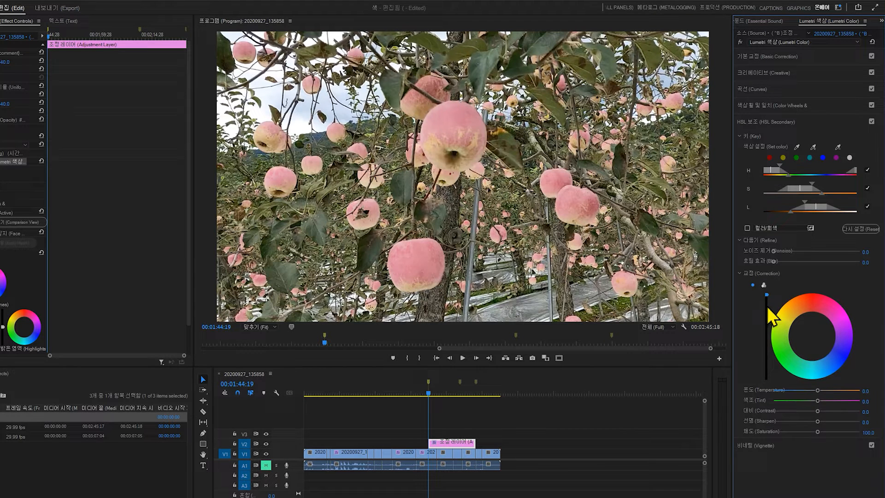
double_click(767, 336)
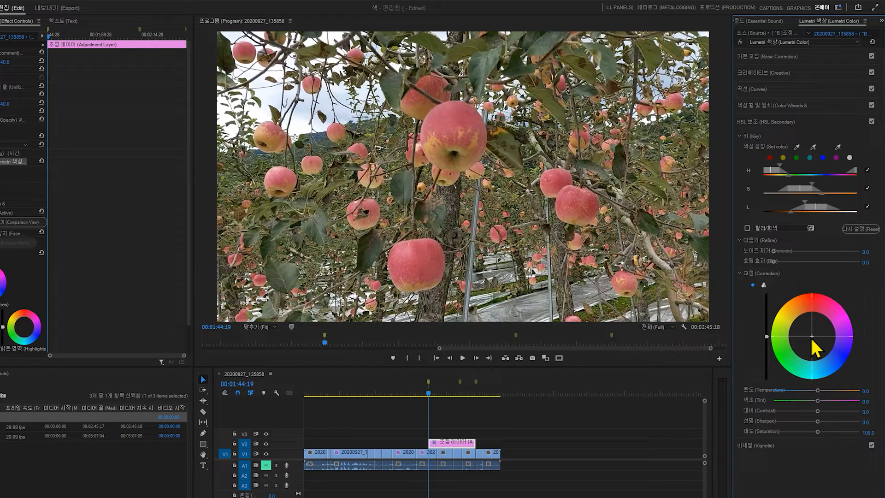
Shift the keyed apples toward pinkish red on the correction colour wheel and compare the image with the Lumetri effect off and on.
left_click_drag(811, 336, 820, 316)
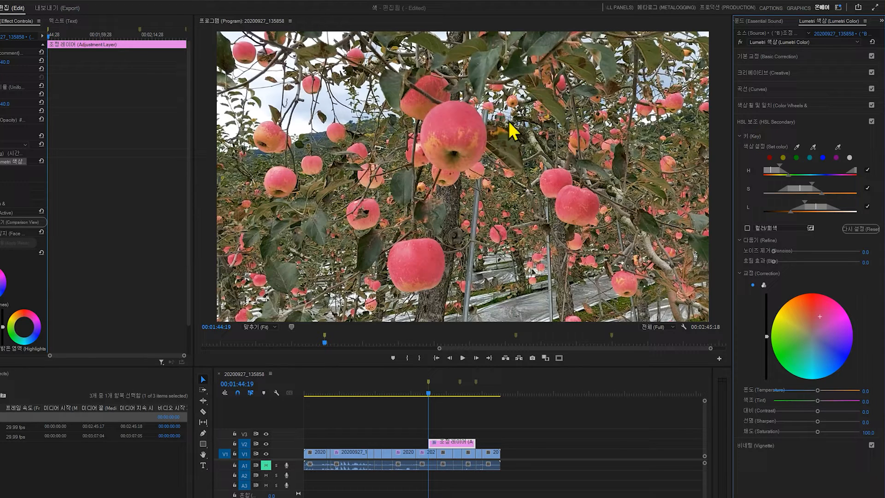
left_click(740, 42)
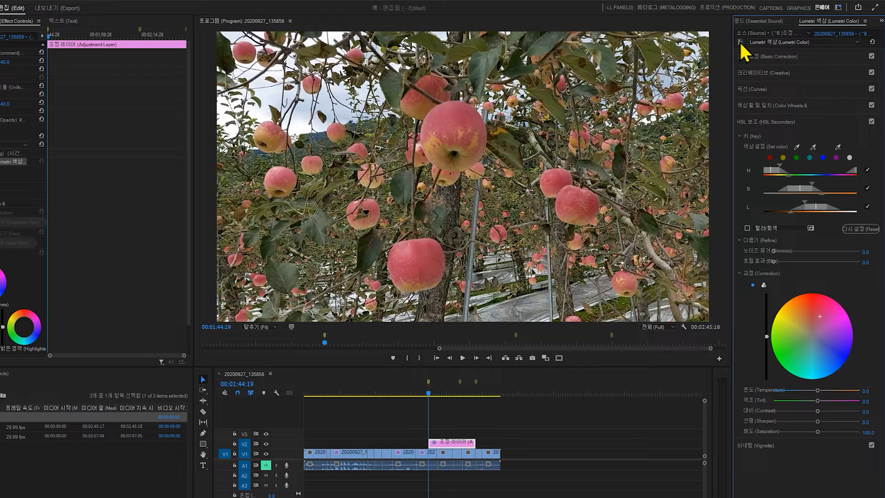
left_click(740, 42)
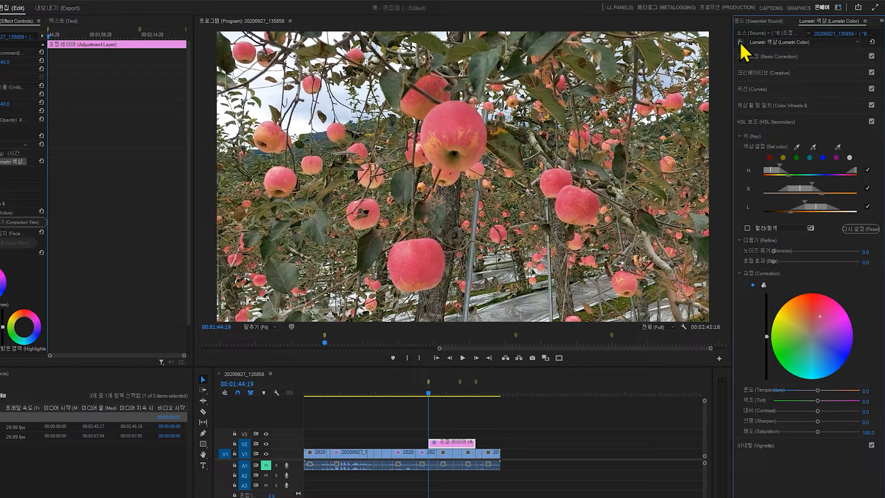
left_click(740, 42)
left_click(740, 42)
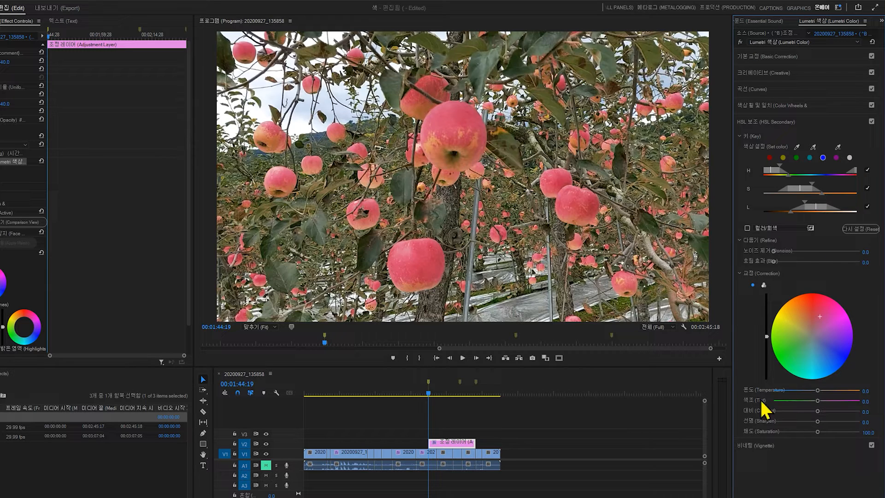
Set the keyed apples' temperature to -3.5, and try tint and contrast changes, resetting both.
left_click_drag(819, 391, 798, 396)
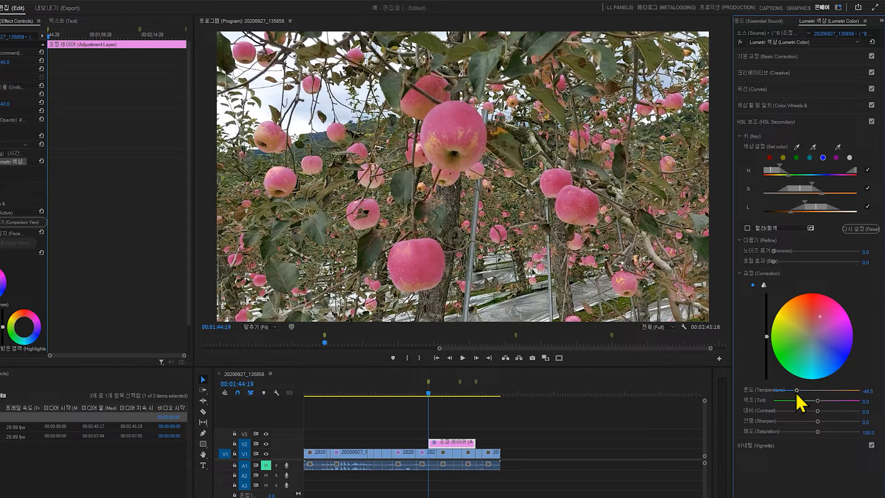
left_click_drag(819, 391, 815, 392)
mouse_move(817, 401)
left_mouse_down()
mouse_move(826, 401)
mouse_move(807, 401)
left_mouse_up()
double_click(805, 402)
left_click_drag(820, 411, 851, 421)
double_click(832, 412)
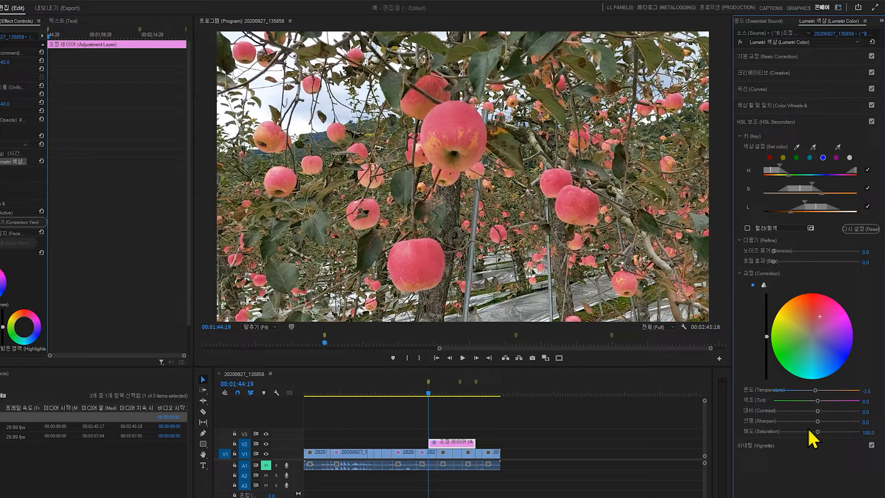
Raise the keyed apples' saturation to about 122 after testing sharpening, and compare the image with the Lumetri effect off and on.
left_click_drag(805, 421, 776, 422)
left_click_drag(817, 432, 824, 433)
left_click_drag(832, 432, 827, 432)
left_click(739, 42)
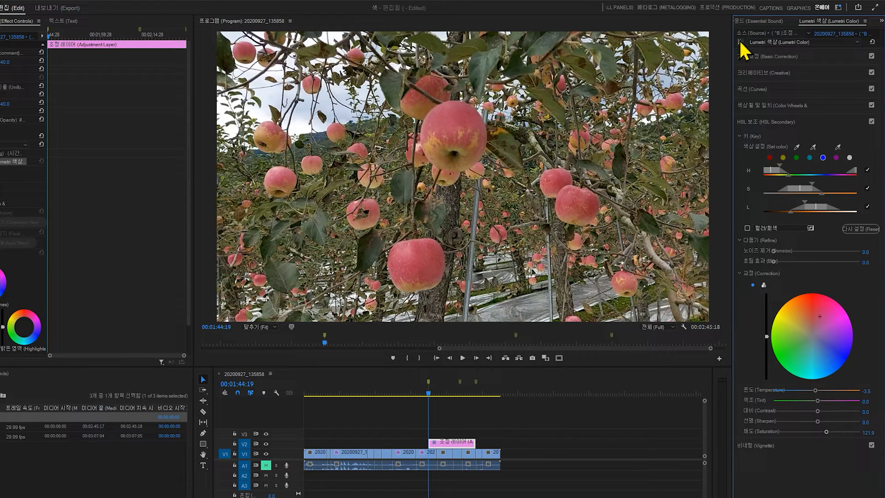
left_click(740, 41)
left_click(740, 41)
left_click(740, 41)
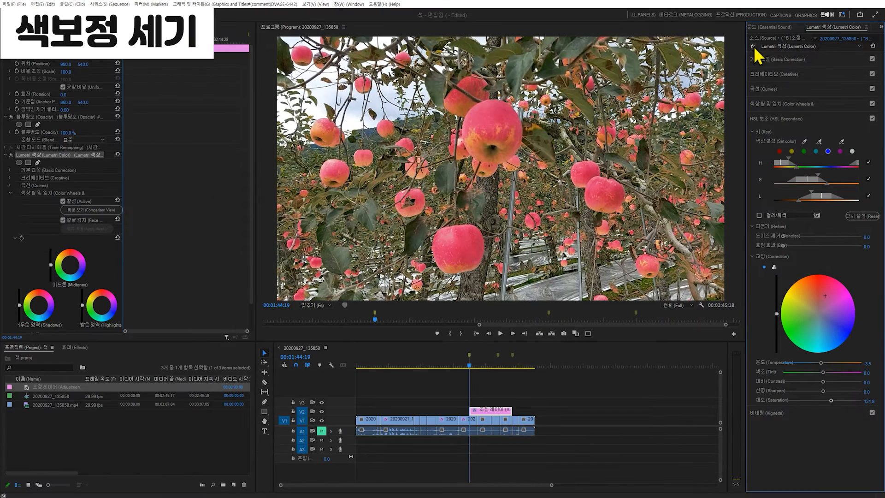
Try weakening the colour correction by lowering the adjustment layer's opacity in its effect settings, and undo it.
left_click(500, 411)
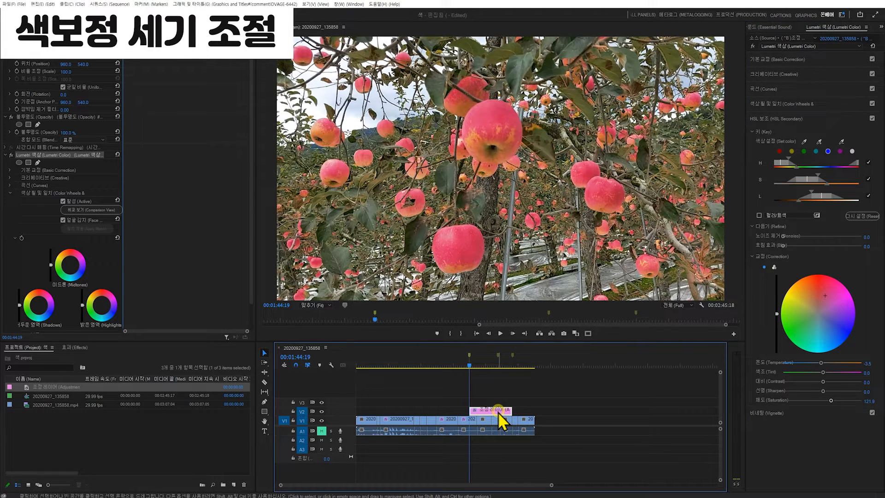
left_click(66, 133)
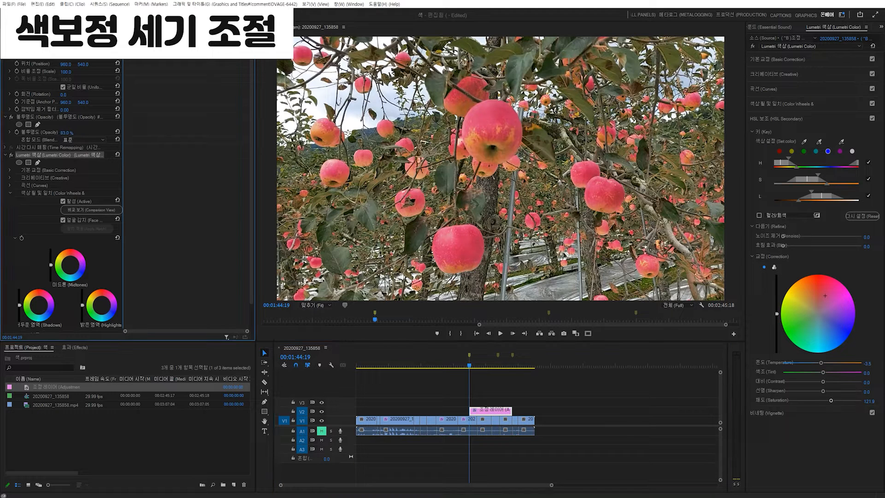
left_click_drag(69, 133, 59, 133)
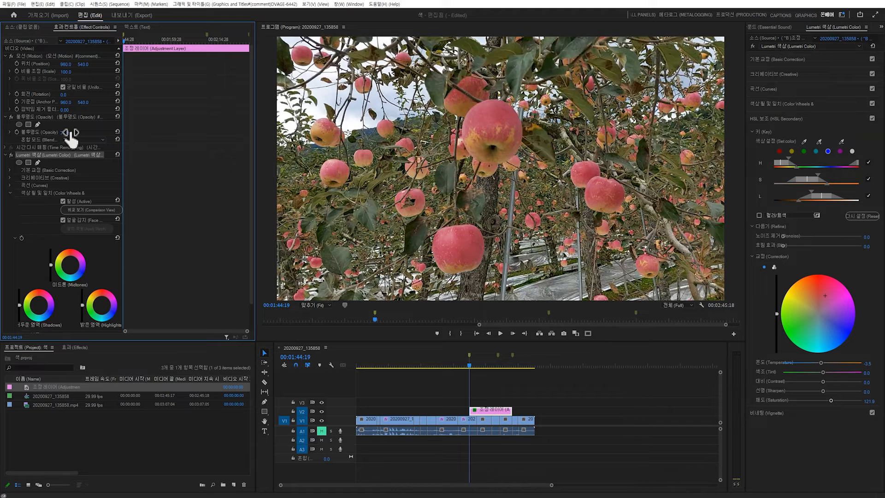
key("ctrl+z")
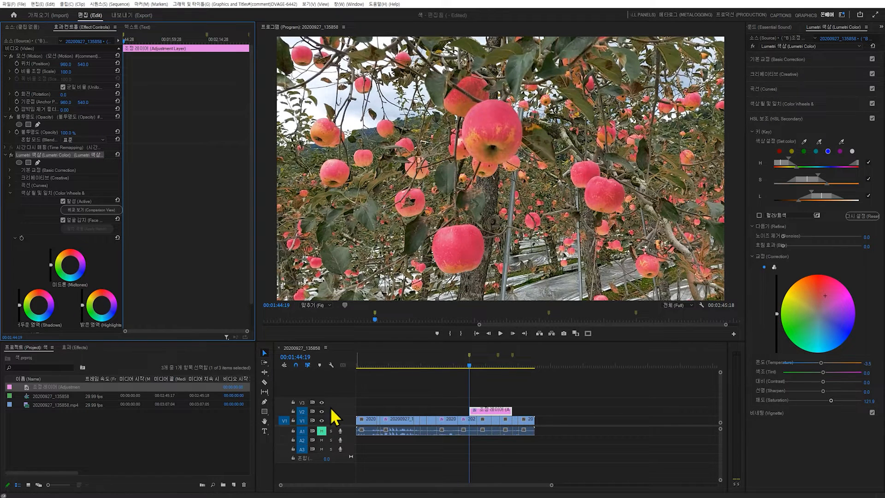
Expand track V2's height and lower the adjustment layer's opacity to 67.3% with the clip's opacity line.
left_click_drag(339, 408, 340, 392)
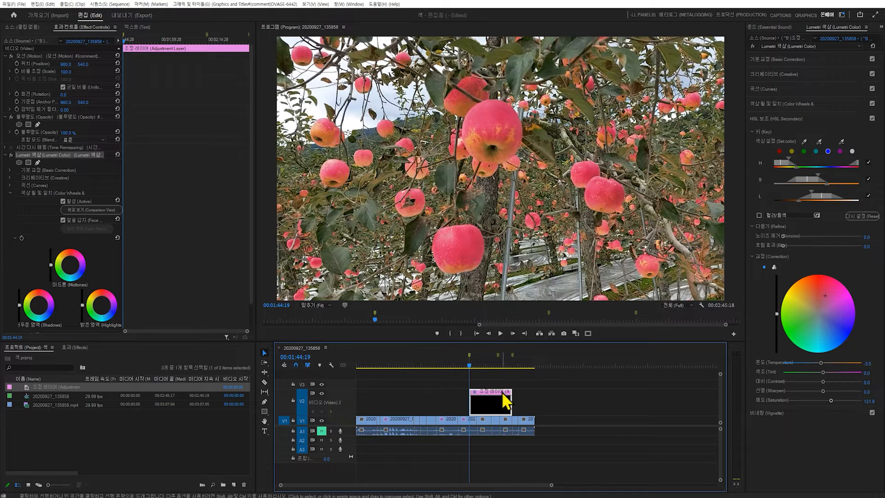
left_click_drag(484, 395, 489, 409)
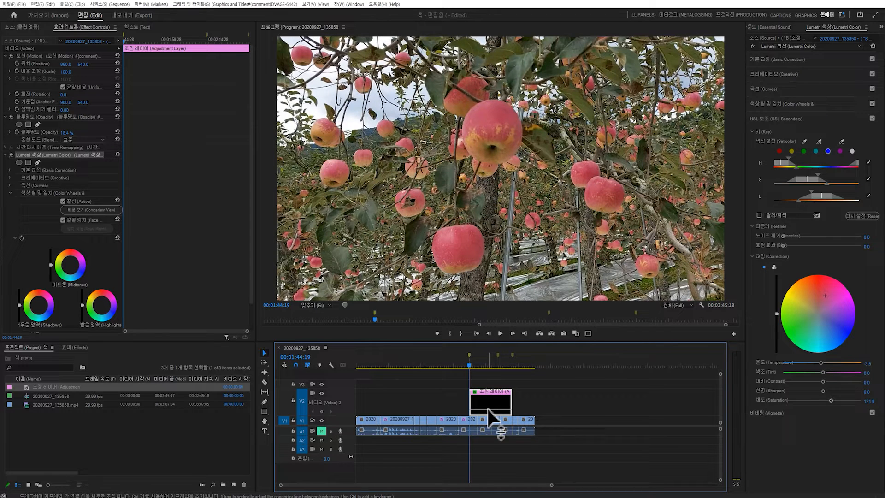
key("ctrl+z")
left_click_drag(497, 396, 508, 423)
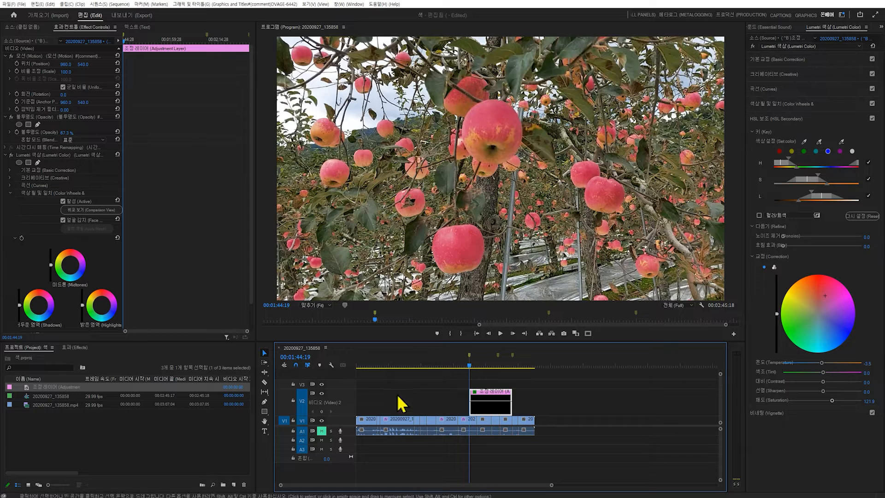
Compare the footage with and without the softened correction by toggling track V2's visibility.
left_click(322, 394)
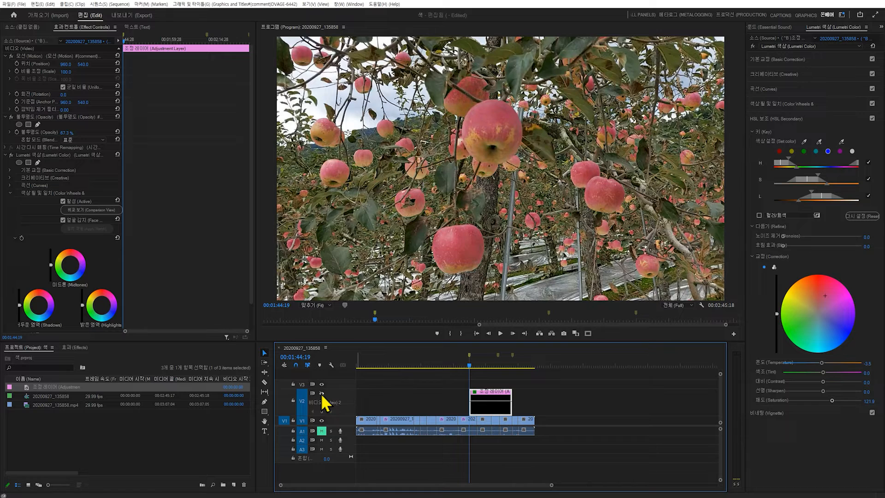
left_click(322, 394)
left_click(322, 395)
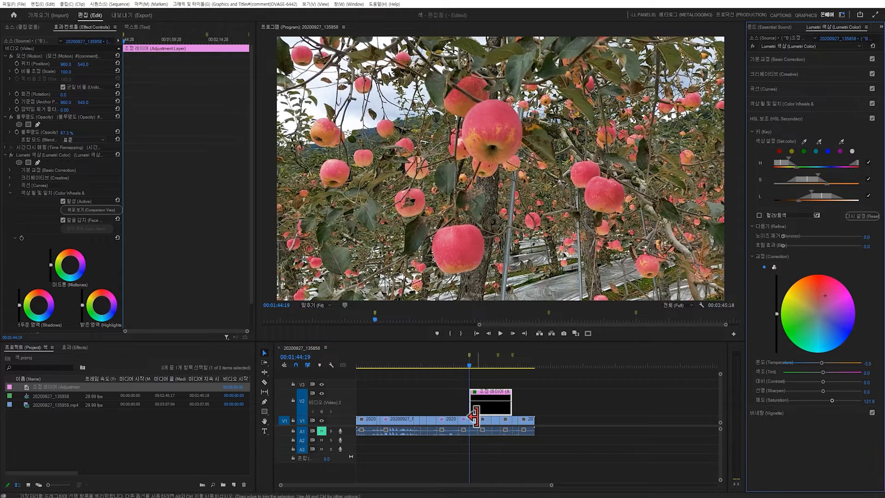
Add a second Lumetri Color effect to the adjustment layer and collapse the effect's settings.
left_click(859, 46)
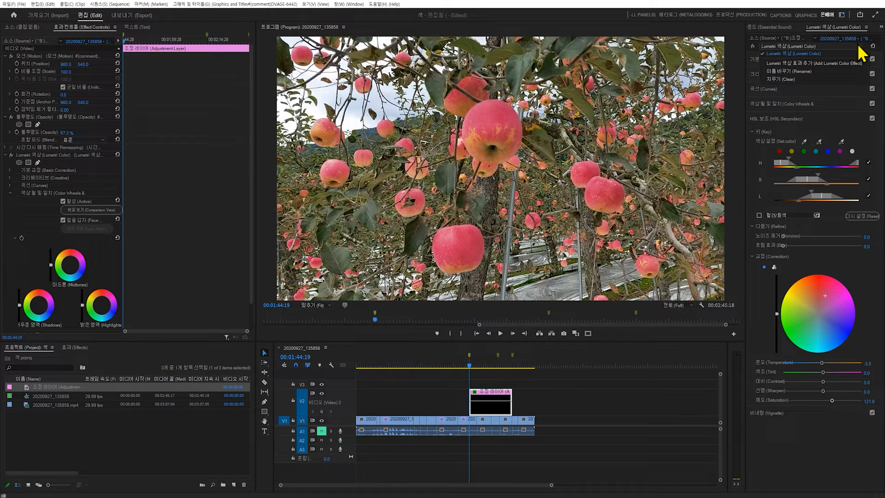
left_click(840, 64)
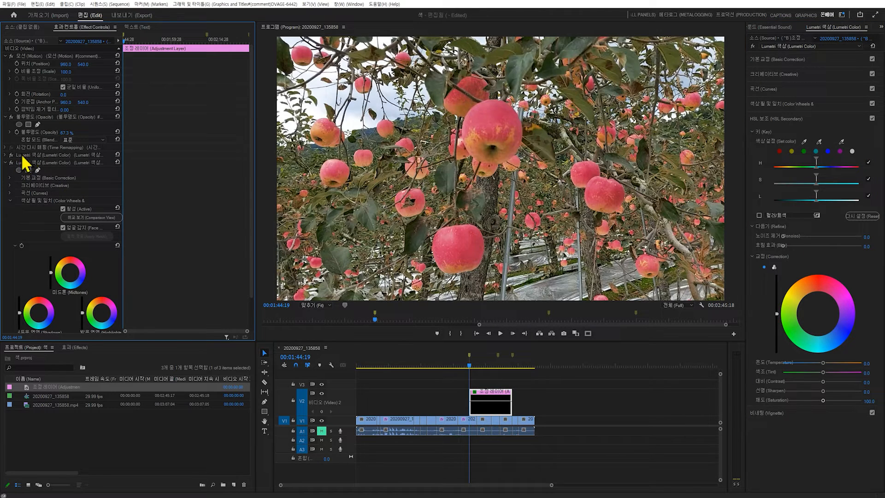
left_click(5, 156)
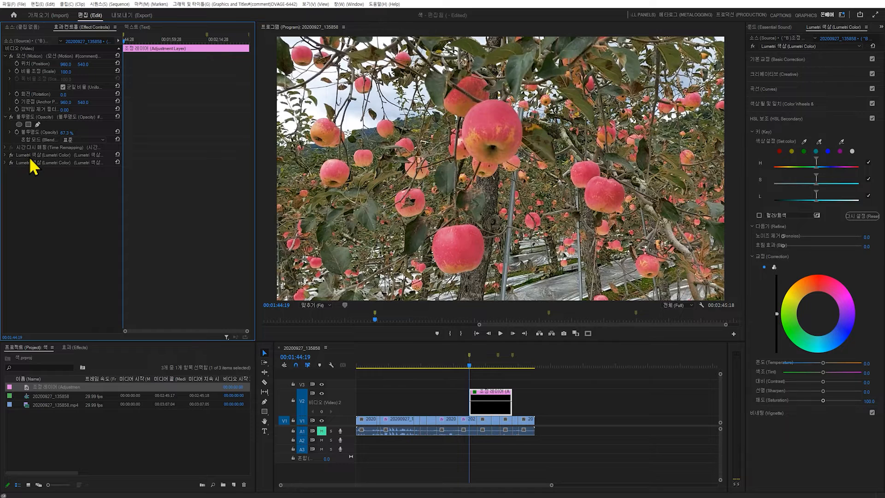
Key a leaf's green in the second effect's HSL Secondary, widening the hue and lightness ranges while previewing the Color/Gray mask.
left_click(804, 141)
left_click(451, 180)
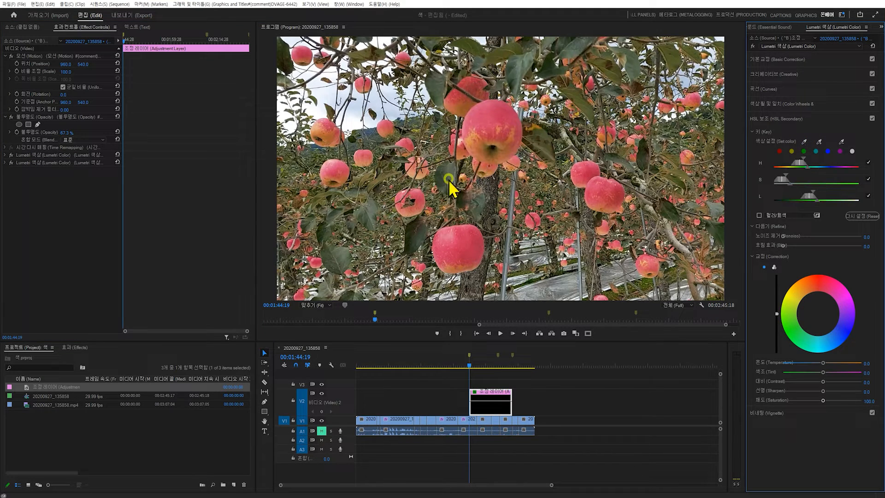
left_click(758, 215)
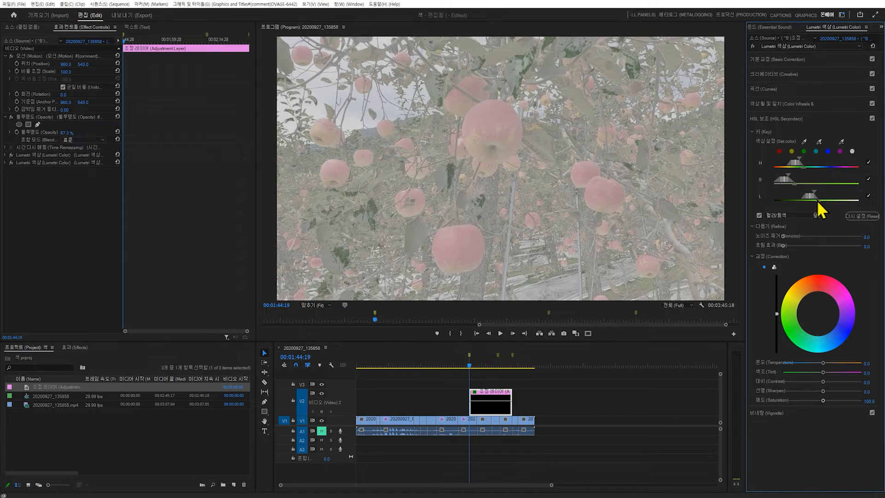
left_click_drag(817, 201, 824, 202)
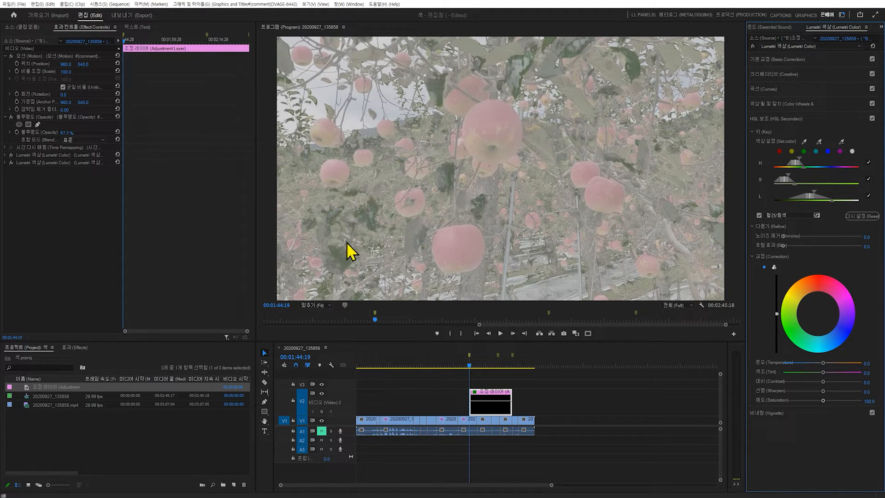
left_click(806, 166)
left_click_drag(807, 167, 848, 200)
left_click(759, 215)
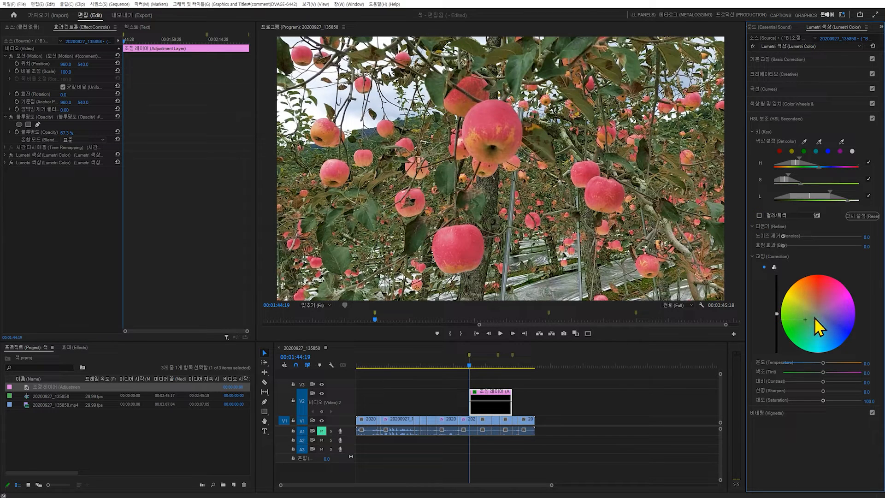
Shift the keyed leaves toward green on the correction wheel, set their tint to -6.8, and check the result by toggling track V2's visibility.
left_click(806, 317)
left_click_drag(824, 373, 819, 375)
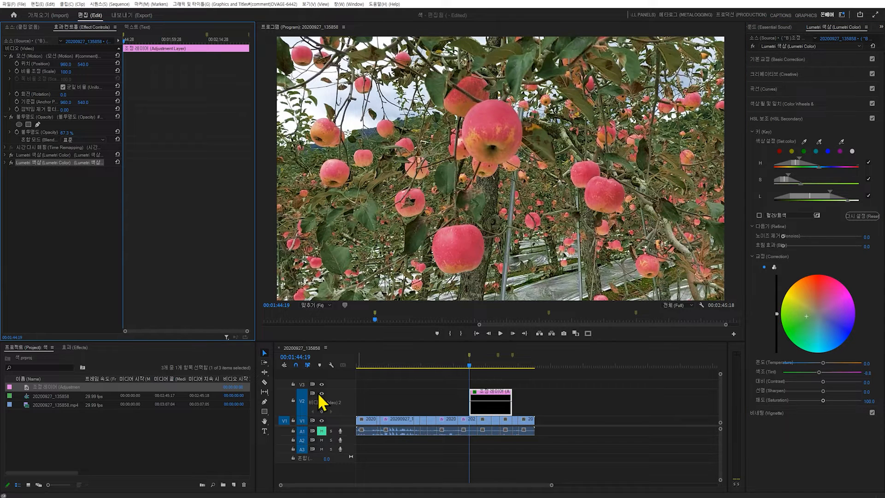
left_click(322, 393)
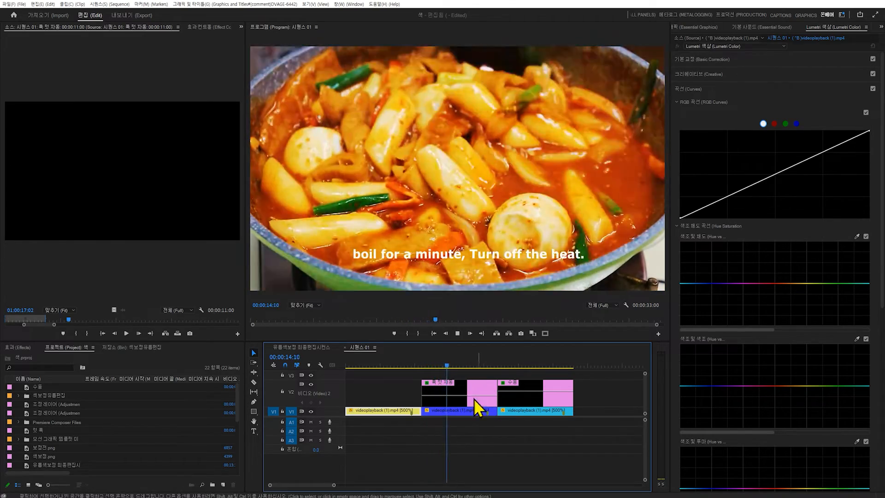
Play the cooking sequence and step between its clips to review the colour differences.
left_click(501, 365)
key("space")
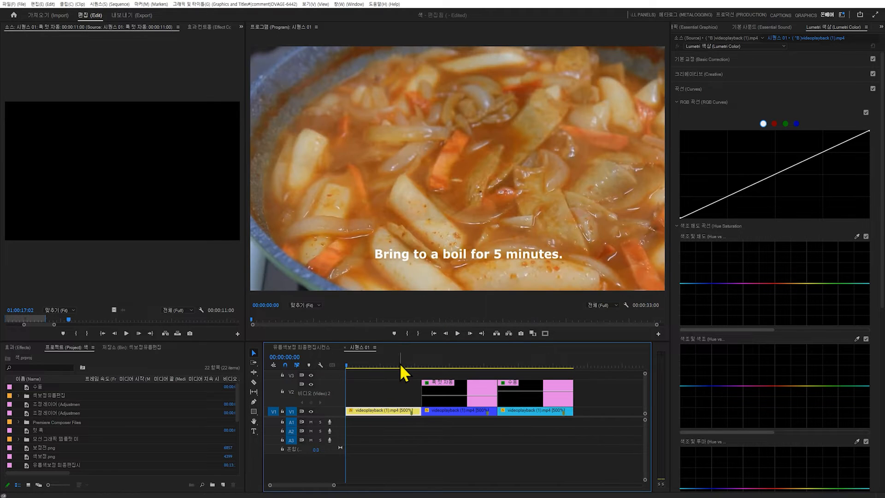
key("Down")
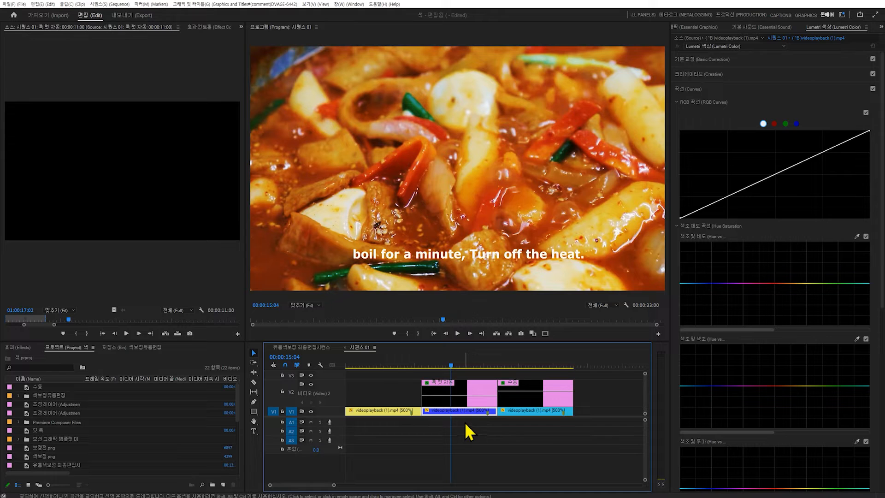
Compare the adjustment layer over the second clip with its Input LUT set to None and to AMIRA_Default_LogC2Rec709.
left_click(470, 389)
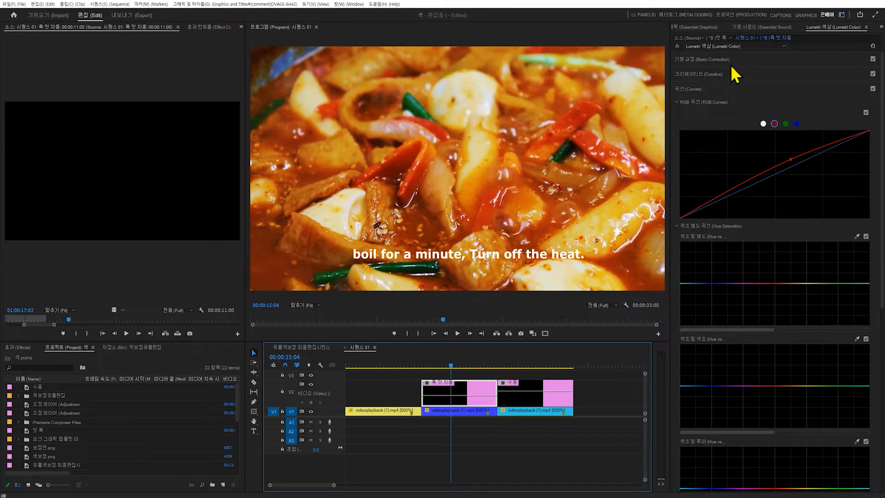
left_click(732, 61)
left_click(742, 72)
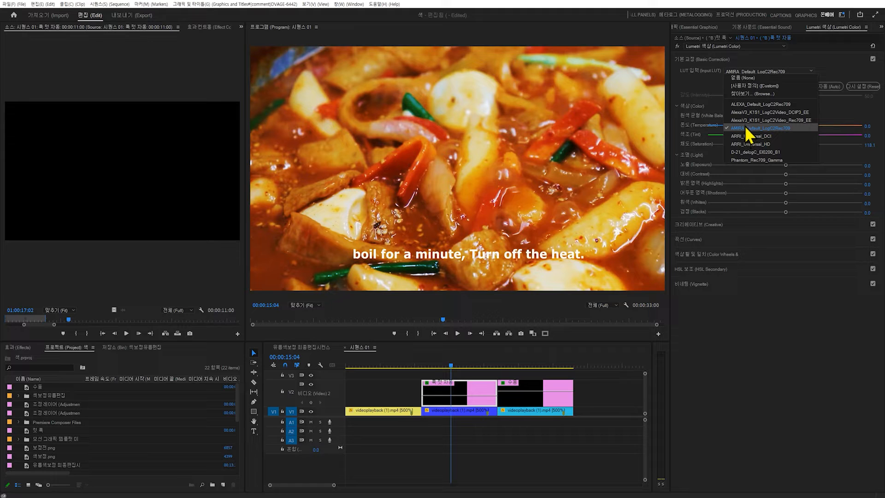
left_click(743, 78)
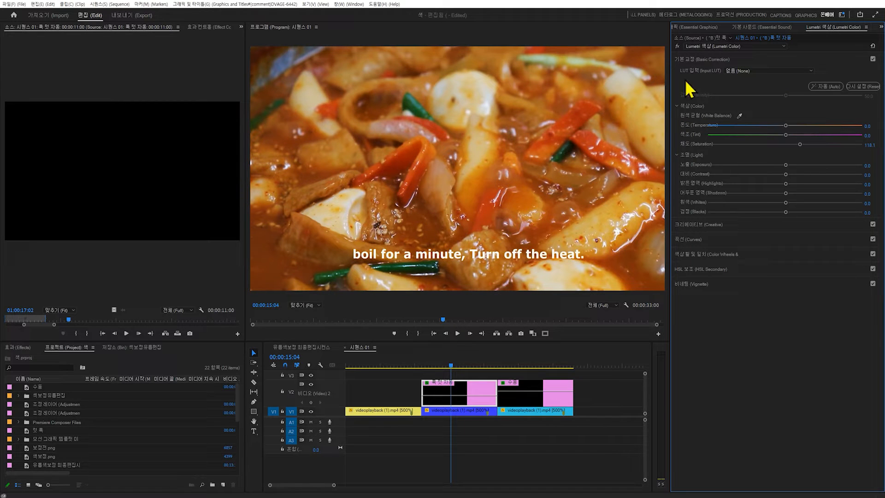
left_click(738, 71)
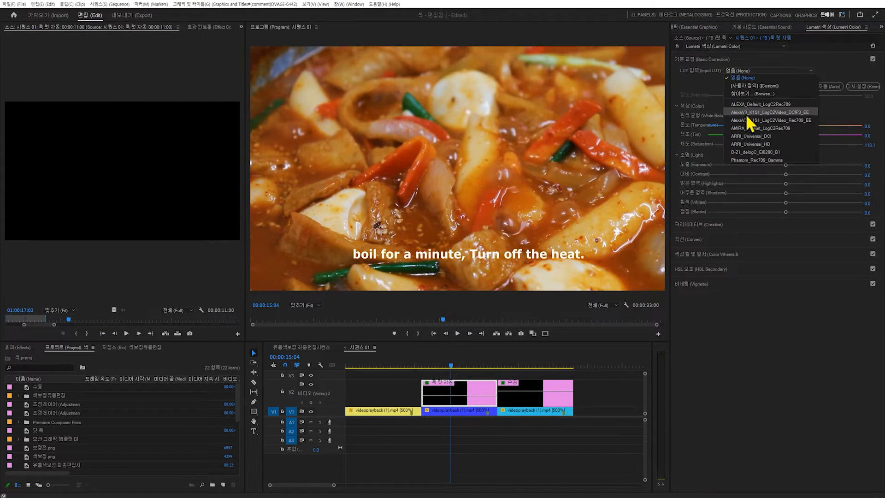
left_click(748, 130)
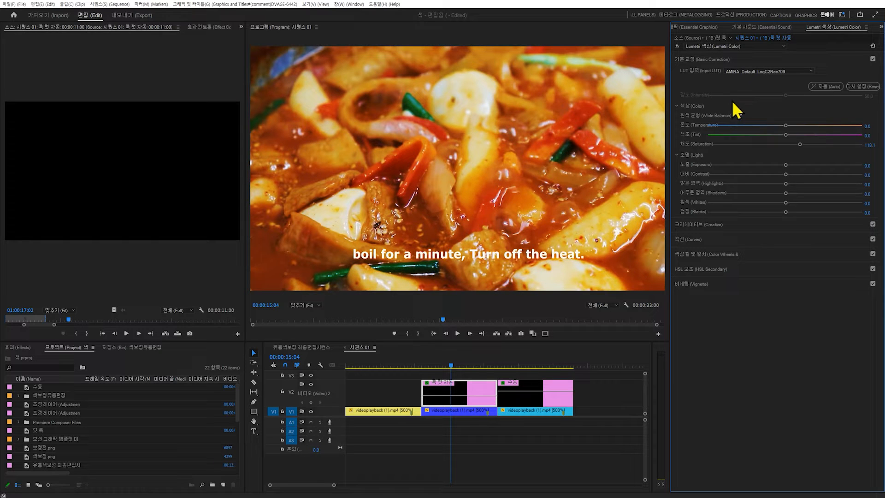
Try the ALEXA_Default_LogC2Rec709 and AlexaV3_K1S1_LogC2Video_DCIP3_EE input LUTs, and return to AMIRA_Default_LogC2Rec709.
left_click(732, 71)
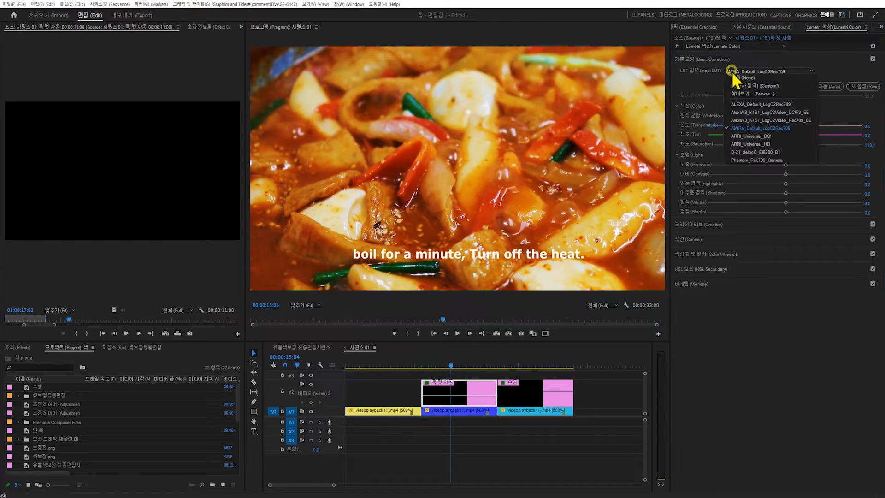
left_click(737, 105)
left_click(741, 72)
left_click(741, 112)
left_click(743, 73)
left_click(747, 134)
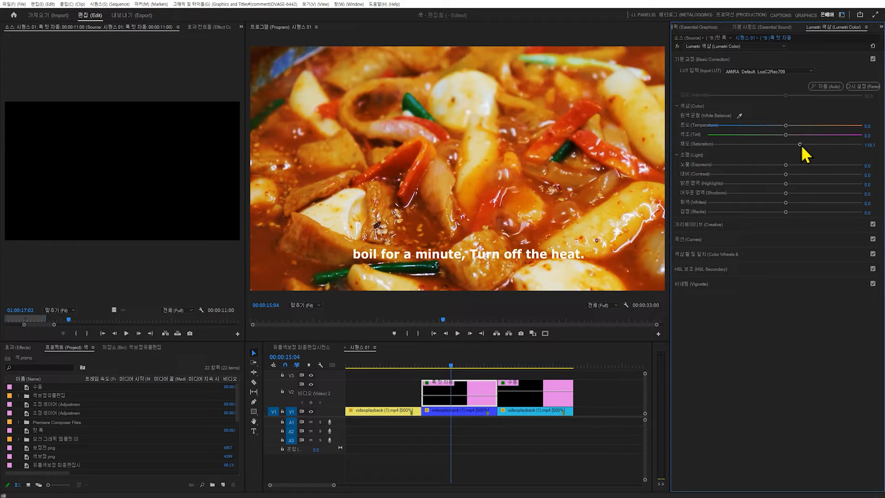
Test higher and lower saturation in the layer's Basic Correction and settle on 117.9.
left_click_drag(801, 144, 830, 145)
left_click_drag(758, 145, 713, 145)
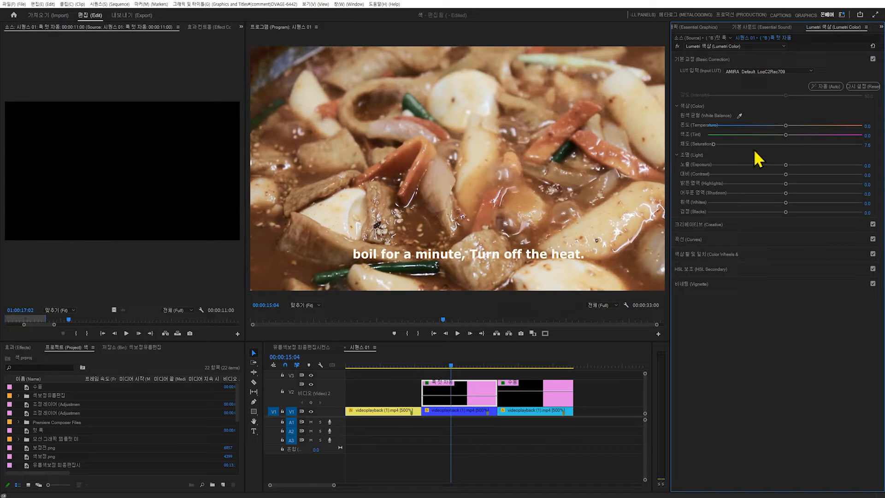
left_click(788, 145)
left_click_drag(787, 146, 796, 146)
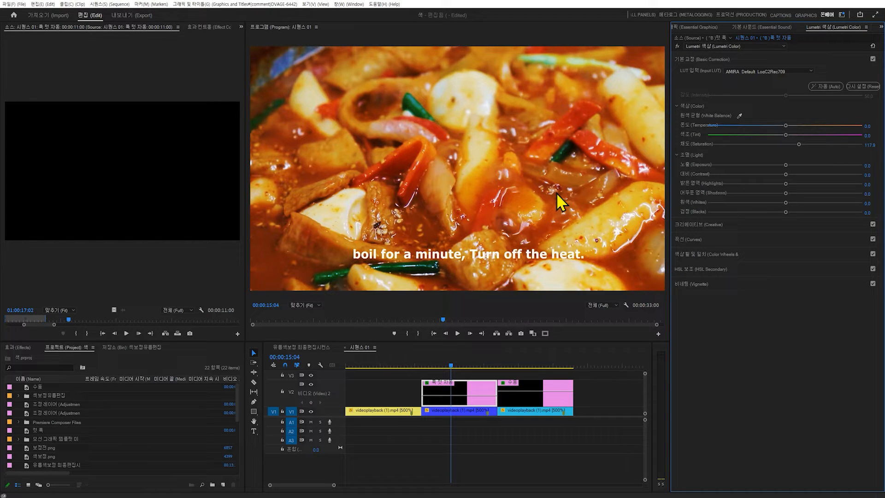
Compare the layer's Creative look set to None with the CineSpace2383sRGB6bit look.
left_click(695, 225)
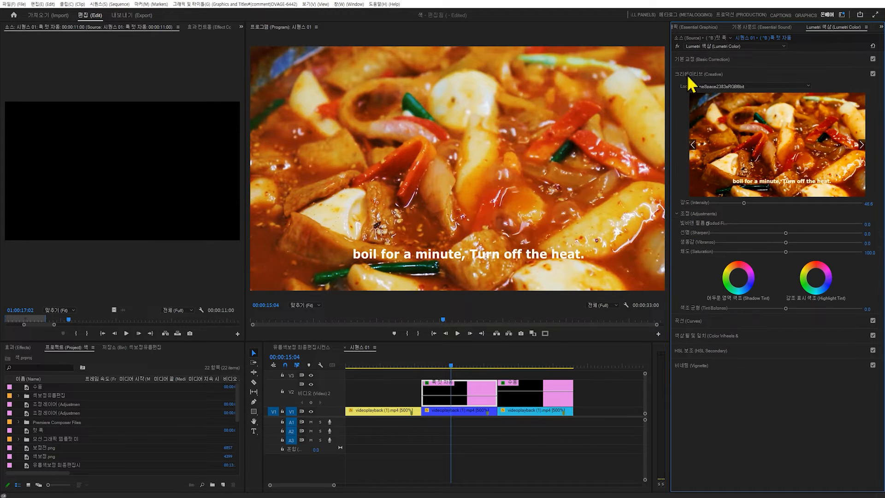
left_click(709, 86)
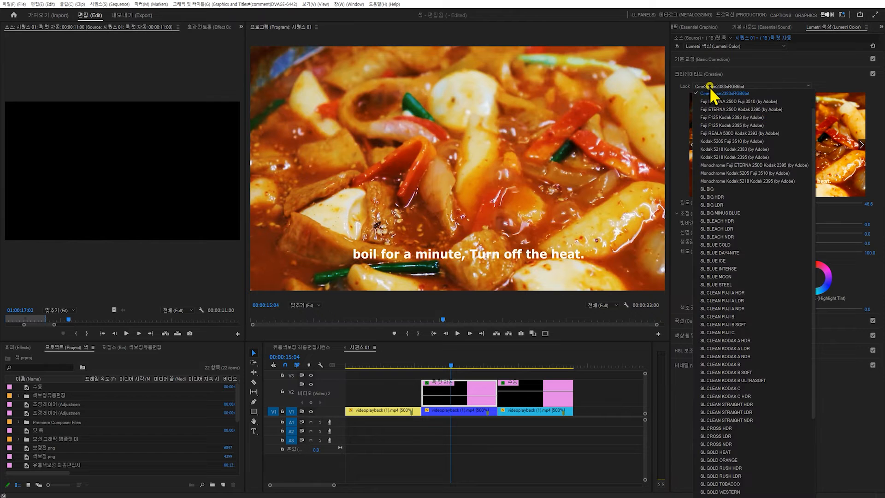
scroll(738, 127, "up", 1)
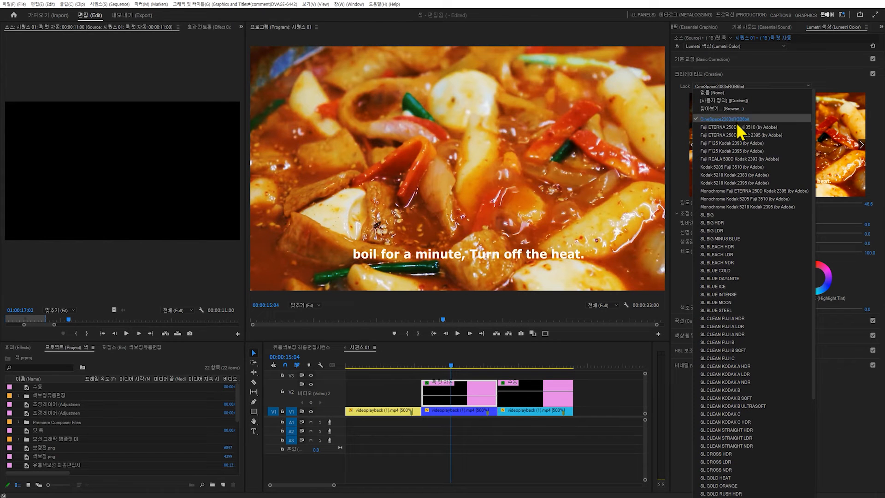
left_click(715, 92)
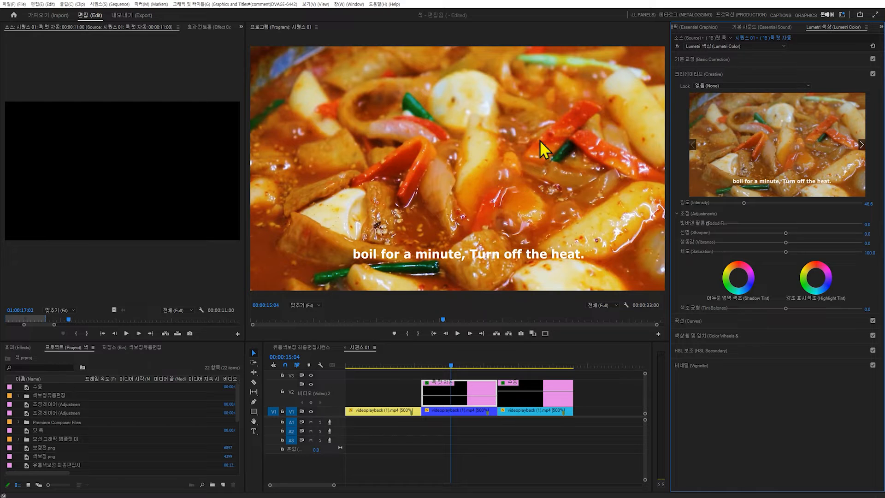
left_click(758, 85)
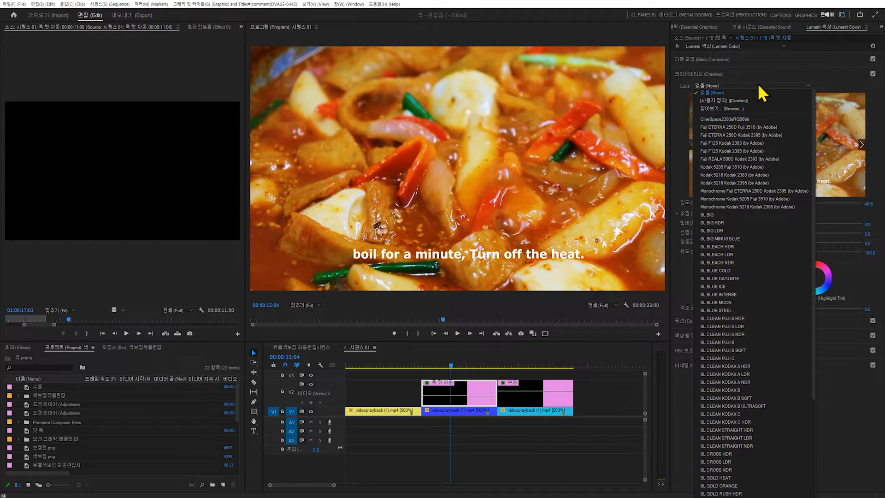
left_click(743, 118)
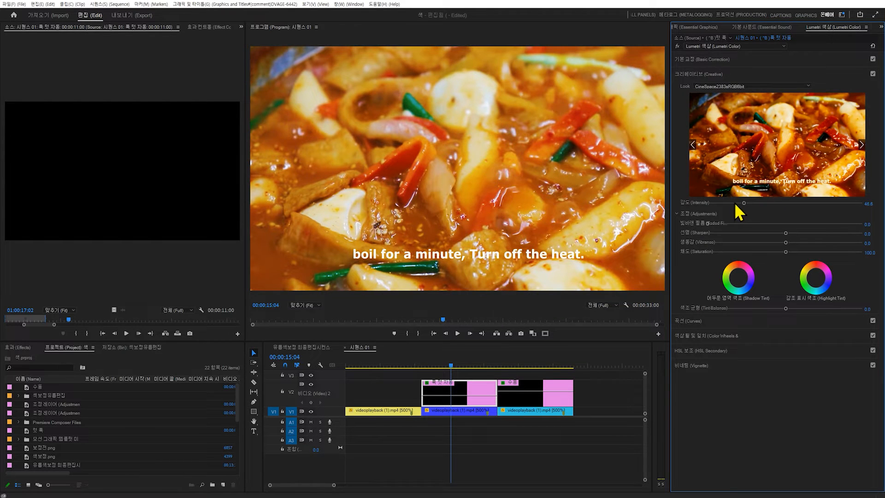
Set the CineSpace look's intensity to 60.7 and test the vibrance, returning it to 0.0.
left_click(782, 203)
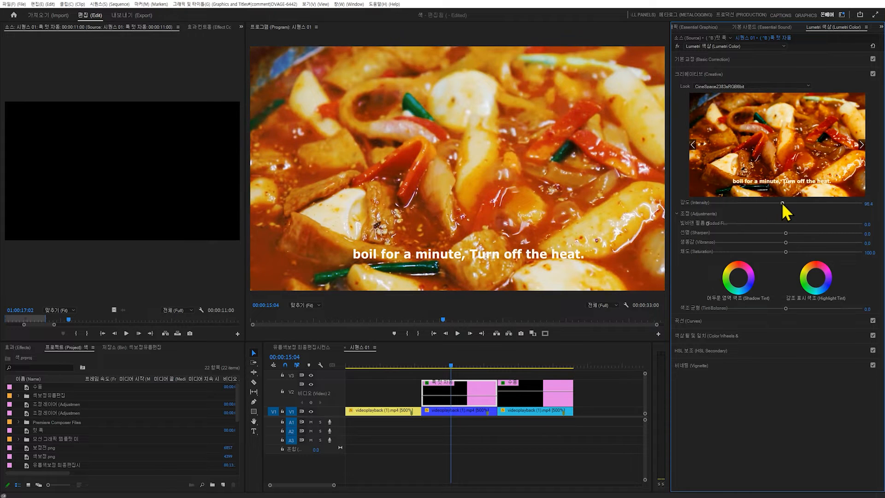
left_click(752, 203)
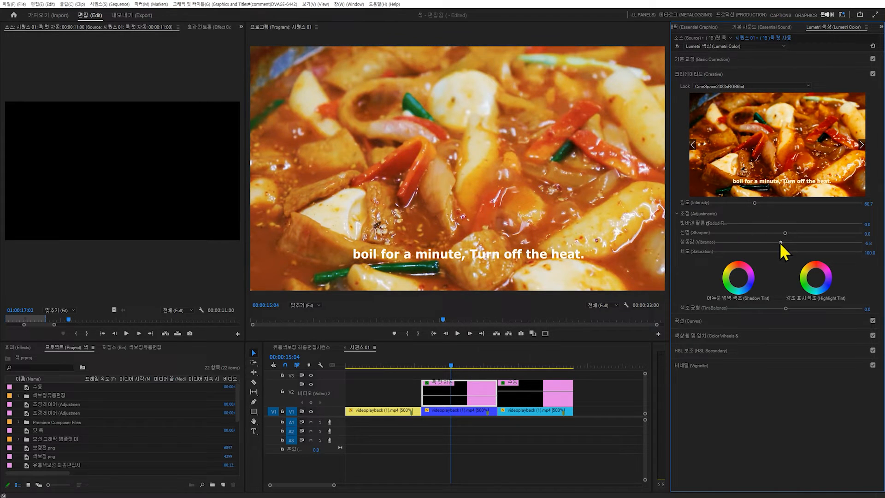
mouse_move(786, 242)
left_mouse_down()
mouse_move(793, 252)
mouse_move(785, 252)
mouse_move(785, 243)
left_mouse_up()
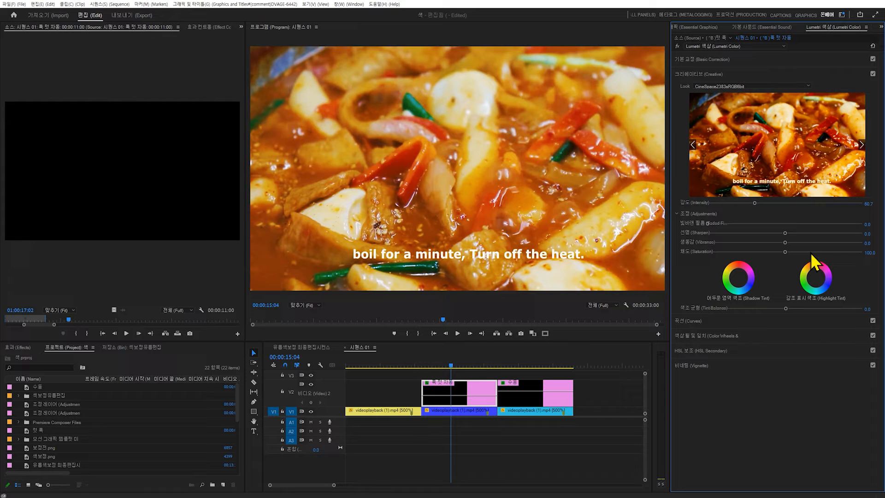
Adjust the opacity of the adjustment layer over the second clip and set its Creative look intensity to 82.8.
left_click(501, 365)
left_click_drag(470, 361, 452, 371)
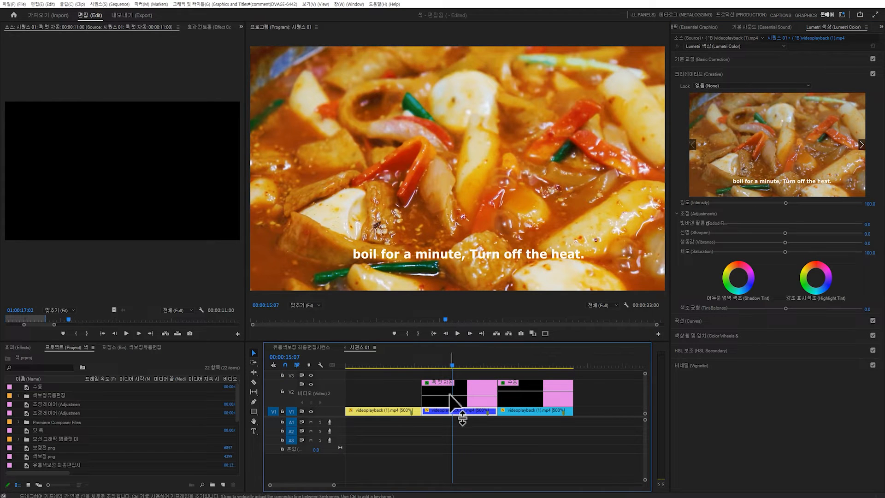
left_click(443, 391)
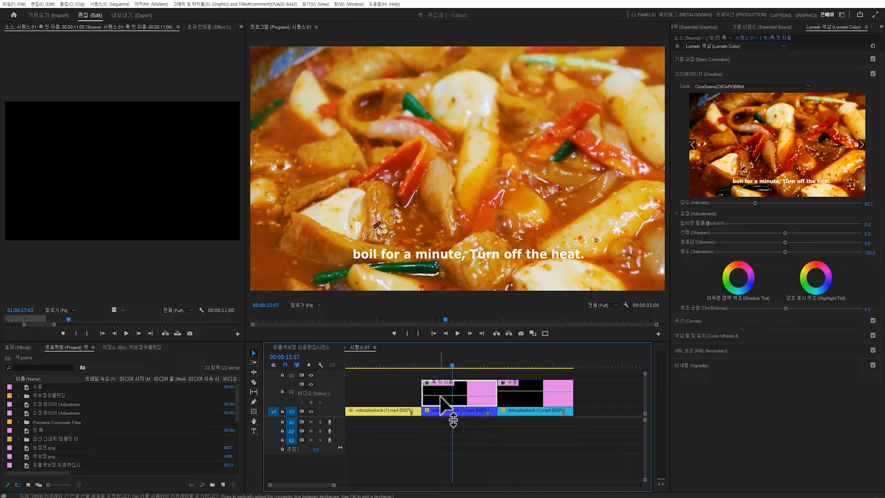
left_click_drag(441, 396, 441, 394)
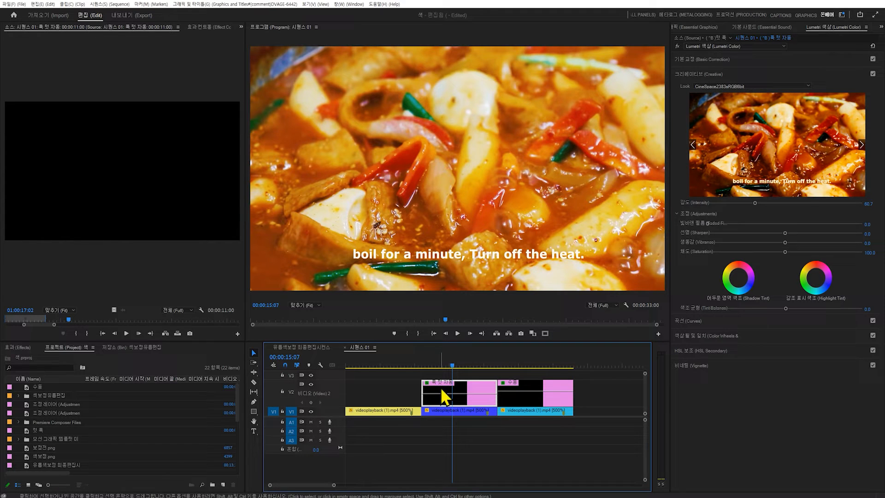
left_click(191, 26)
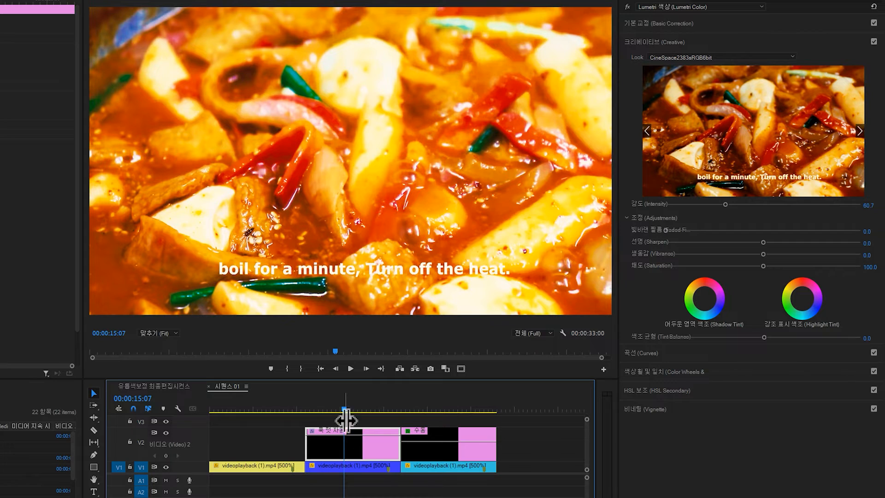
left_click_drag(358, 436, 358, 446)
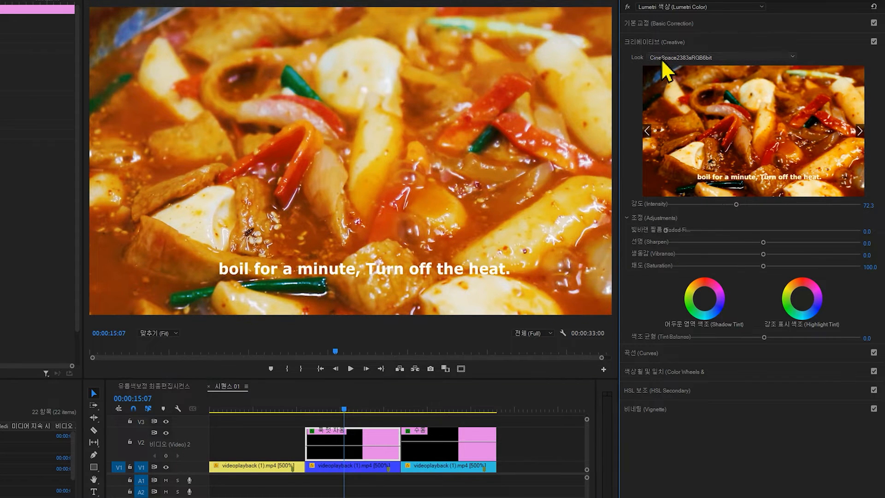
left_click_drag(763, 204, 736, 204)
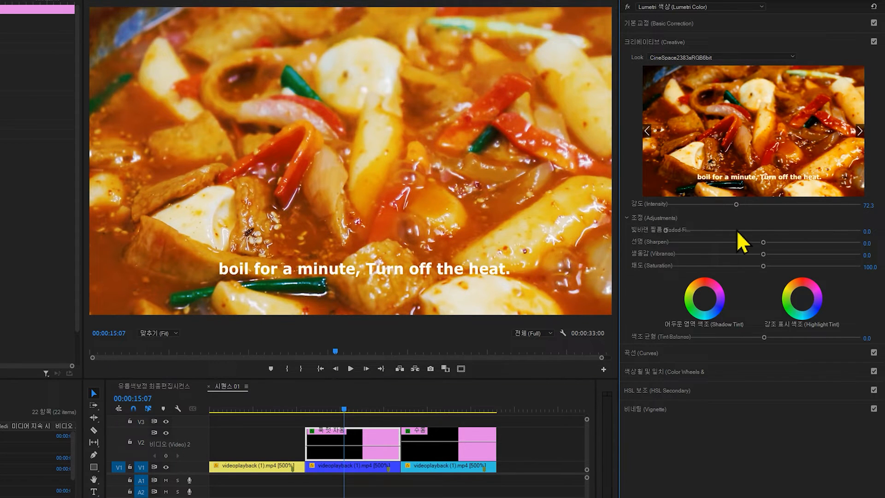
left_click_drag(741, 204, 746, 205)
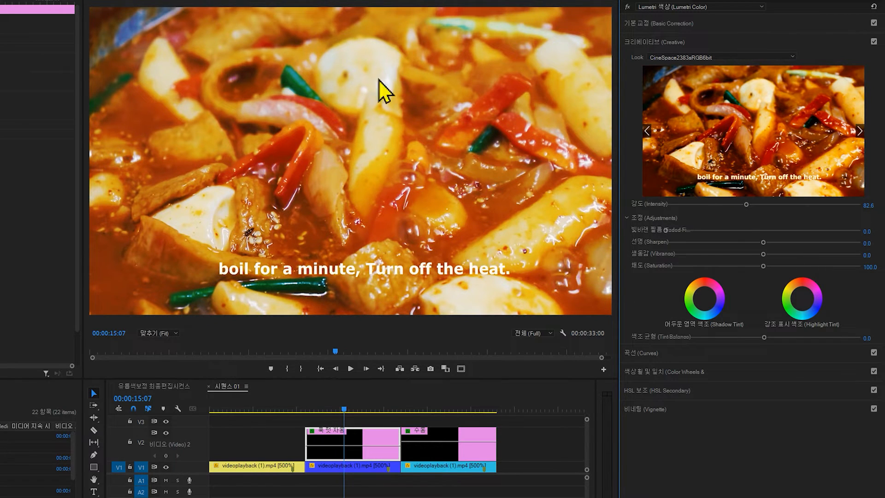
Try pulling down the red RGB curve on the adjustment layer over the third clip, and reset it.
left_click(414, 409)
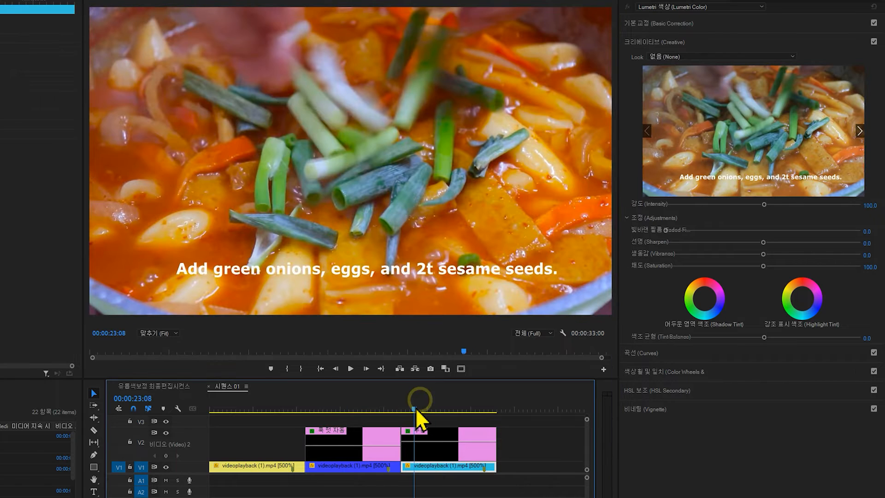
left_click(421, 445)
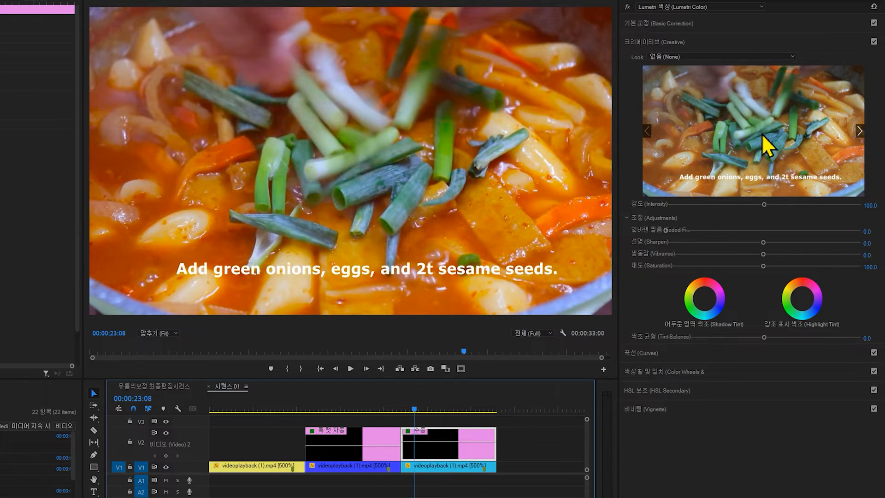
left_click(640, 352)
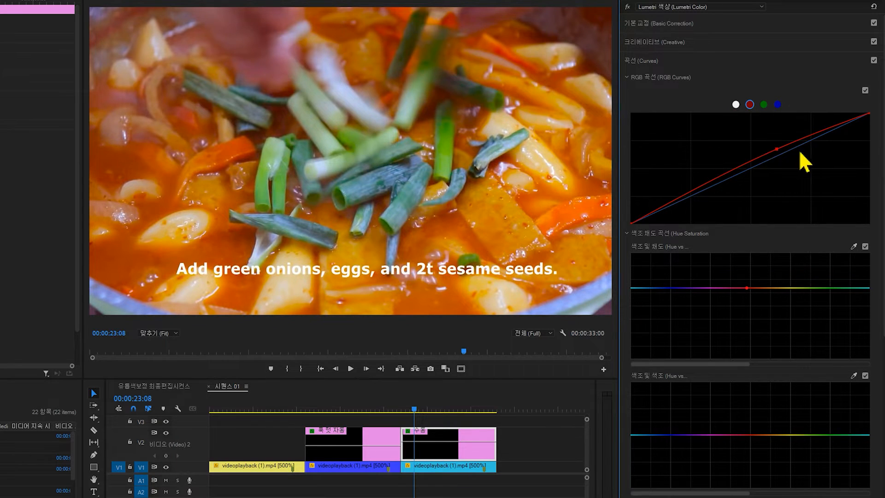
left_click_drag(777, 148, 790, 170)
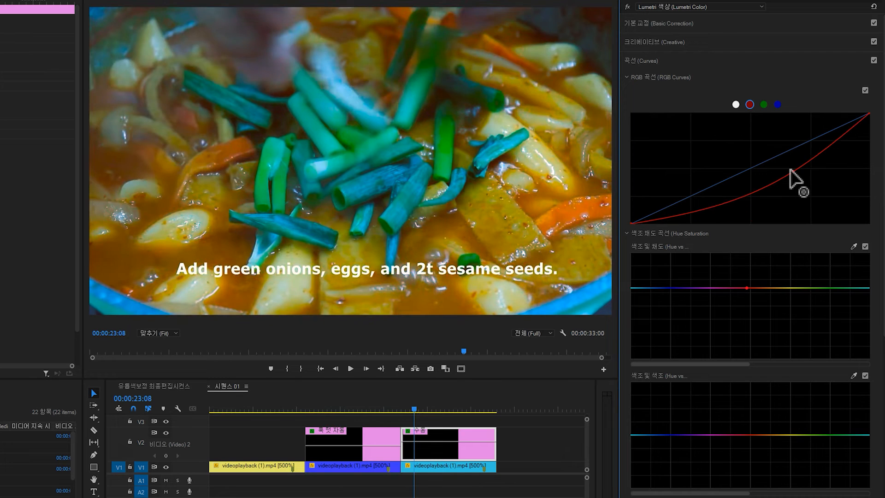
double_click(790, 169)
Test a lower green RGB curve on the same layer and bend the red curve slightly above the diagonal.
left_click(764, 104)
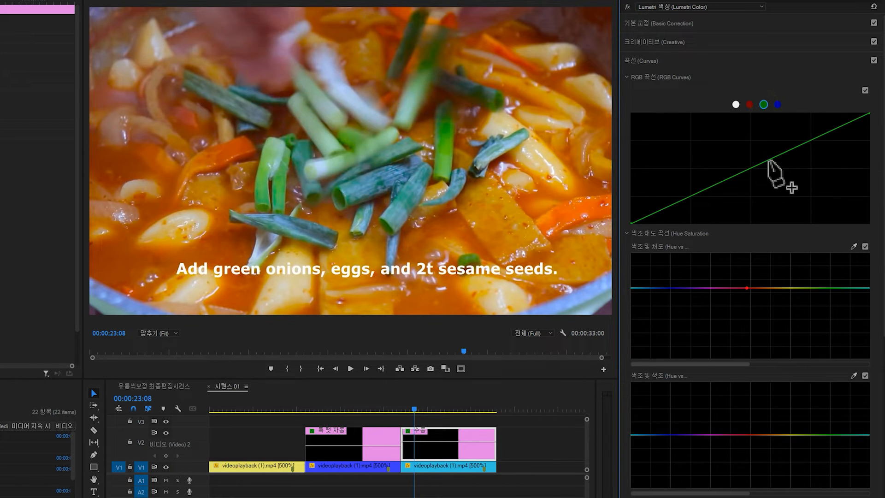
left_click_drag(769, 162, 779, 190)
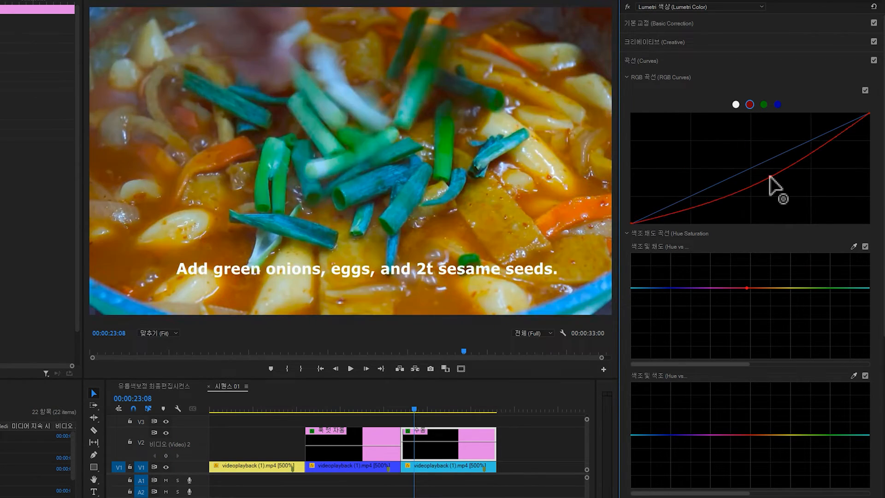
left_click_drag(770, 175, 757, 151)
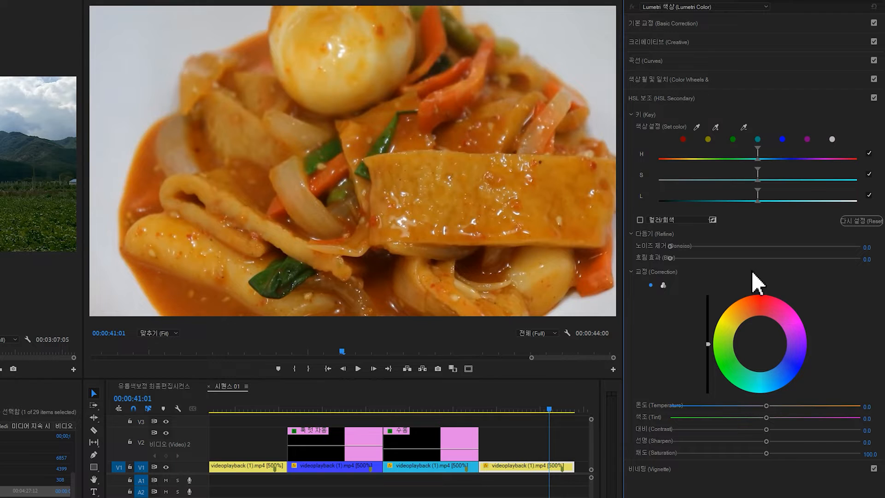
Try raising the saturation of the sauce's orange on the fourth clip's Hue vs Saturation curve, and reset the curve.
left_click(688, 62)
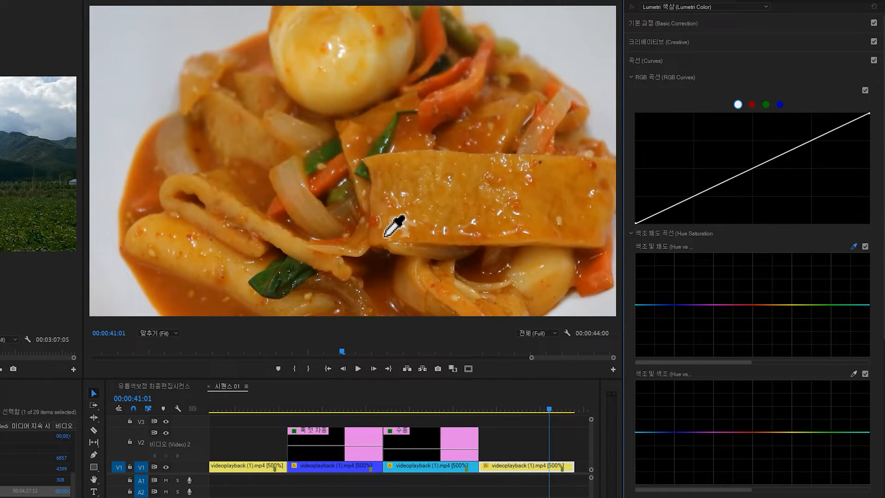
left_click(762, 305)
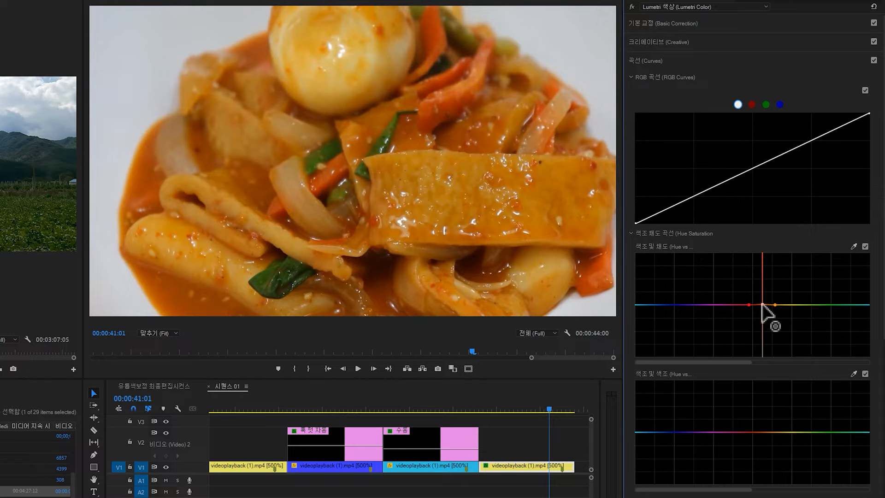
left_click_drag(762, 305, 762, 269)
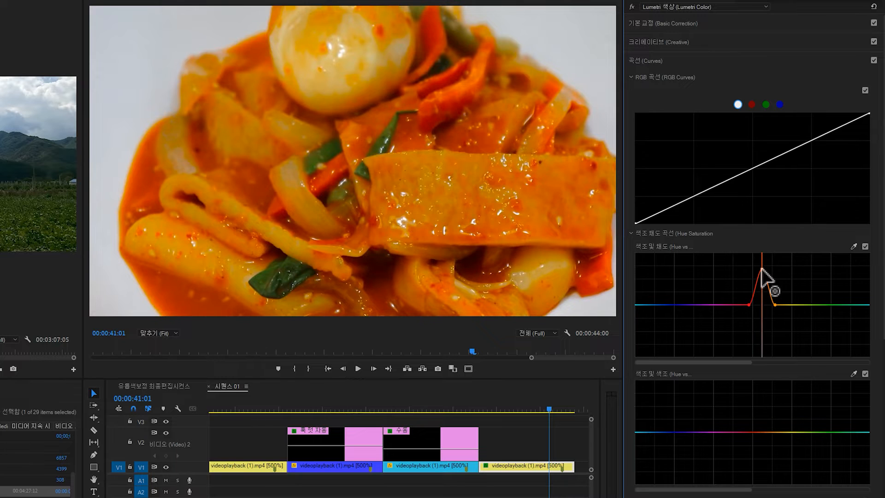
left_click_drag(761, 270, 765, 289)
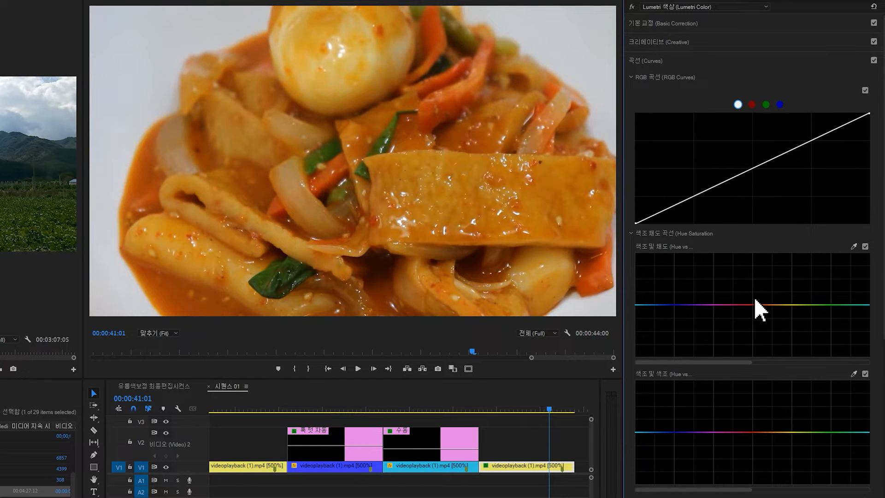
Sample the sauce colour again for the Hue vs Saturation curve and raise its middle point moderately.
left_click(857, 246)
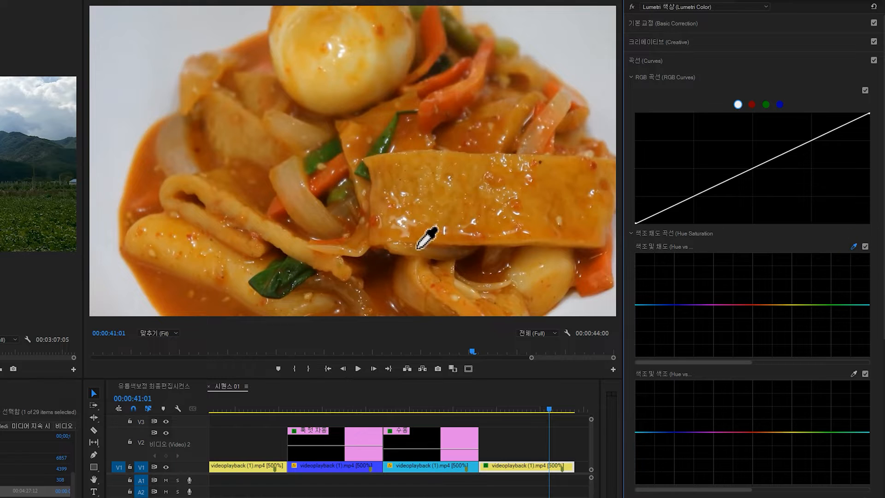
left_click(379, 236)
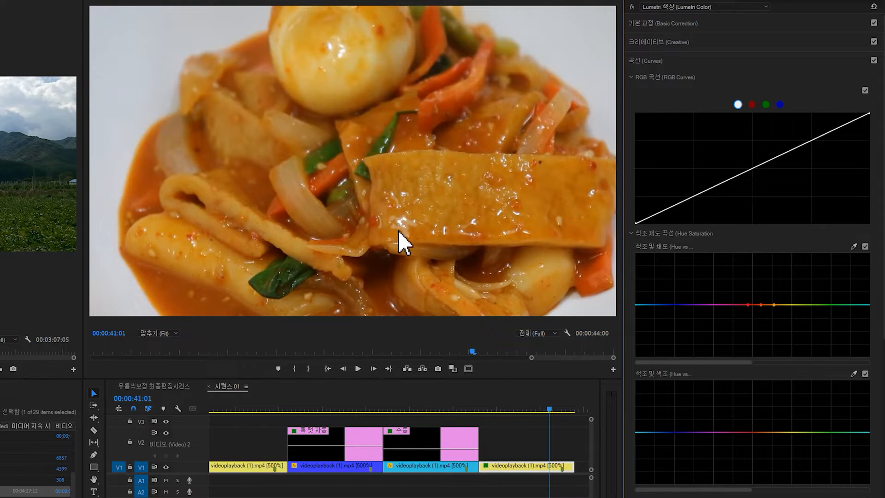
left_click_drag(761, 305, 762, 288)
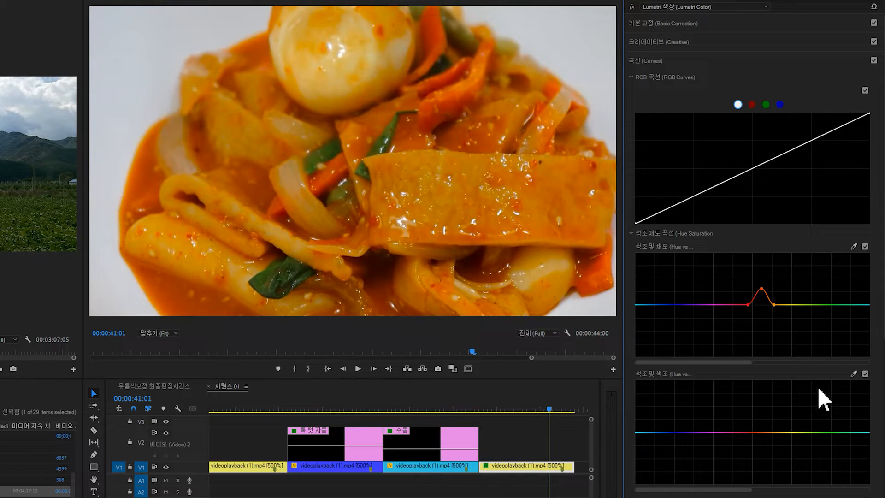
Test shifting the sampled sauce colour to green on the Hue vs Hue curve, and reset both that and the Hue vs Saturation curve.
left_click(854, 374)
left_click(382, 234)
left_click(759, 434)
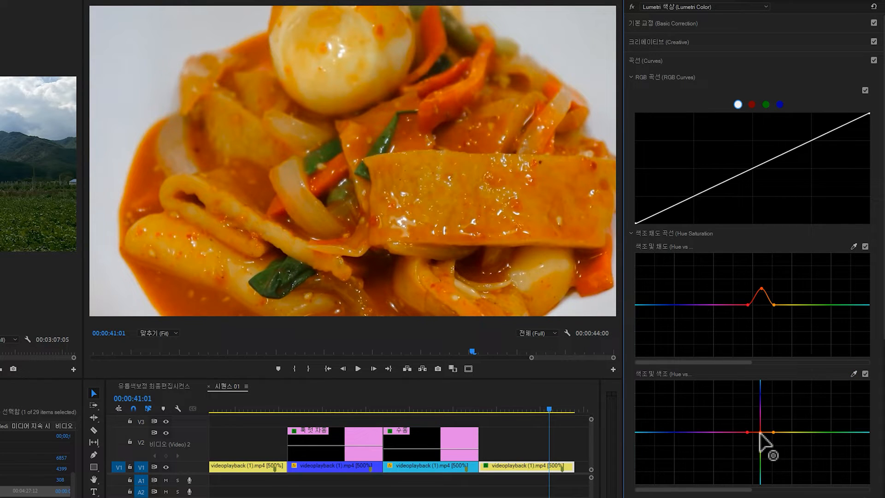
left_click_drag(760, 433, 759, 435)
left_click(760, 434)
left_click_drag(760, 435, 760, 432)
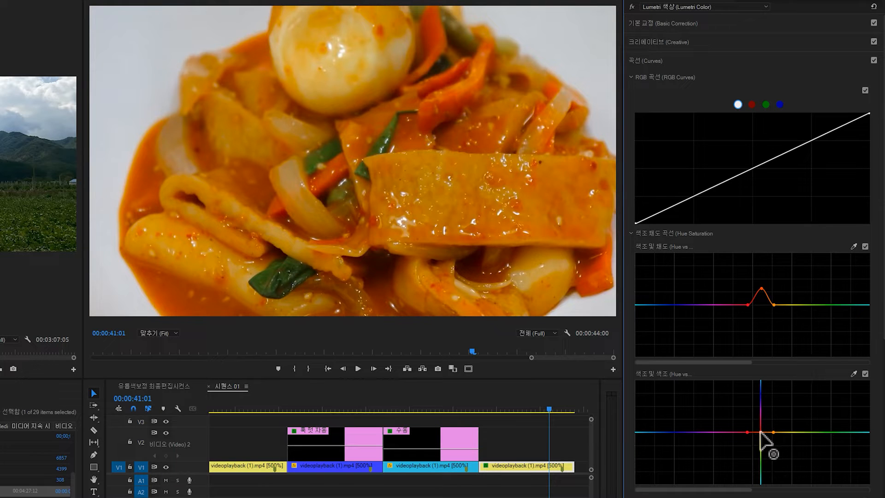
left_click_drag(760, 432, 759, 465)
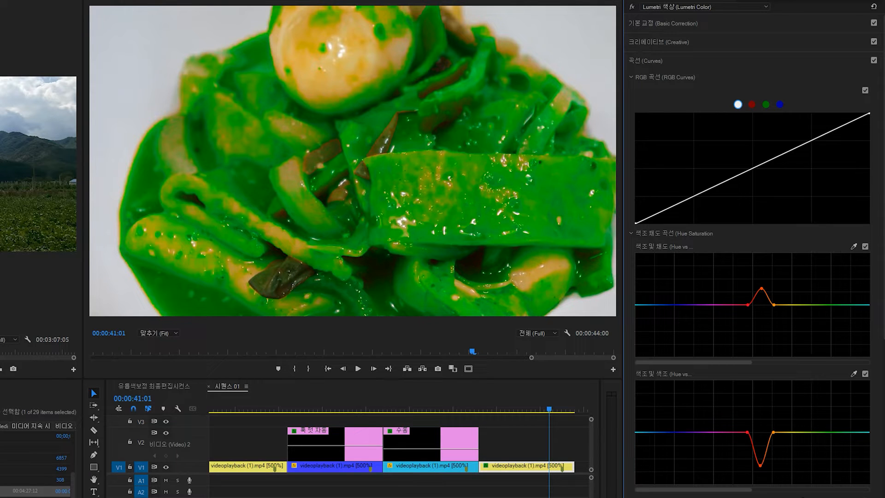
scroll(789, 306, "down", 3)
double_click(789, 305)
double_click(790, 177)
Sample the sauce for the Hue vs Luma curve, try moving its middle point, and reset the curve.
left_click(854, 398)
left_click(379, 237)
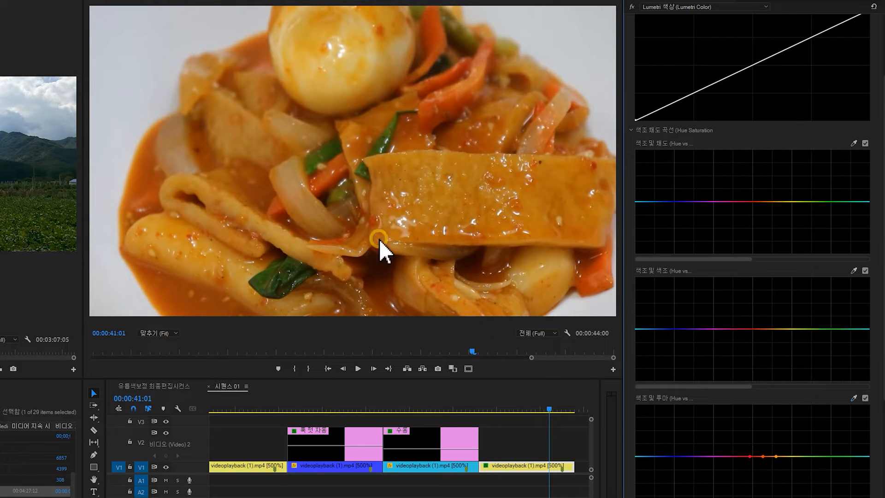
mouse_move(763, 456)
left_mouse_down()
mouse_move(763, 415)
mouse_move(763, 496)
mouse_move(763, 458)
left_mouse_up()
double_click(798, 419)
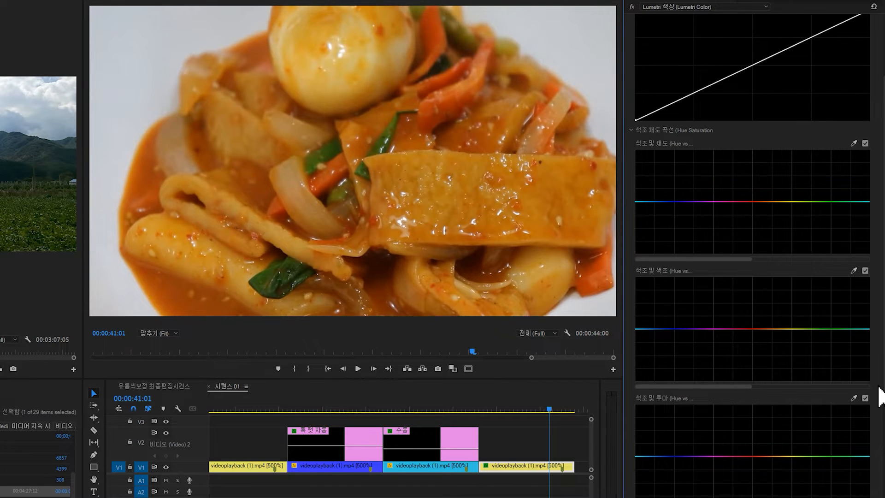
scroll(878, 395, "down", 5)
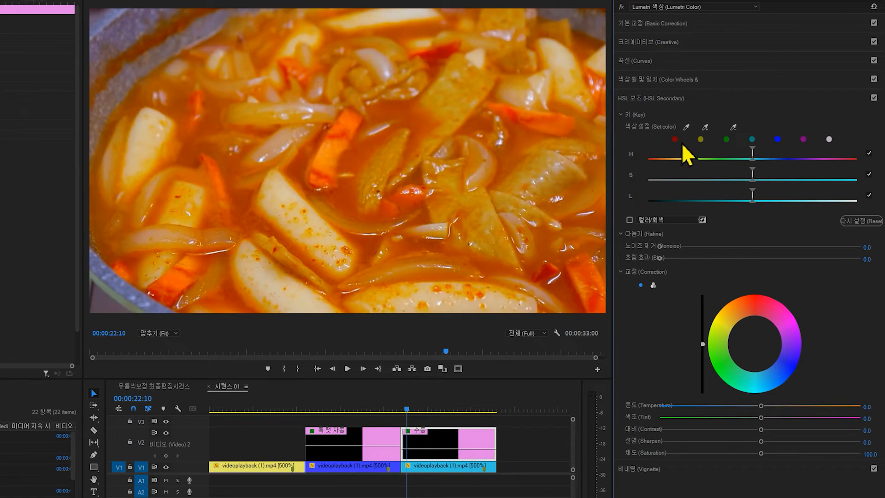
Key the red sauce in HSL Secondary on the third clip's adjustment layer, widening the hue and saturation ranges with the colour/grey mask.
left_click(687, 127)
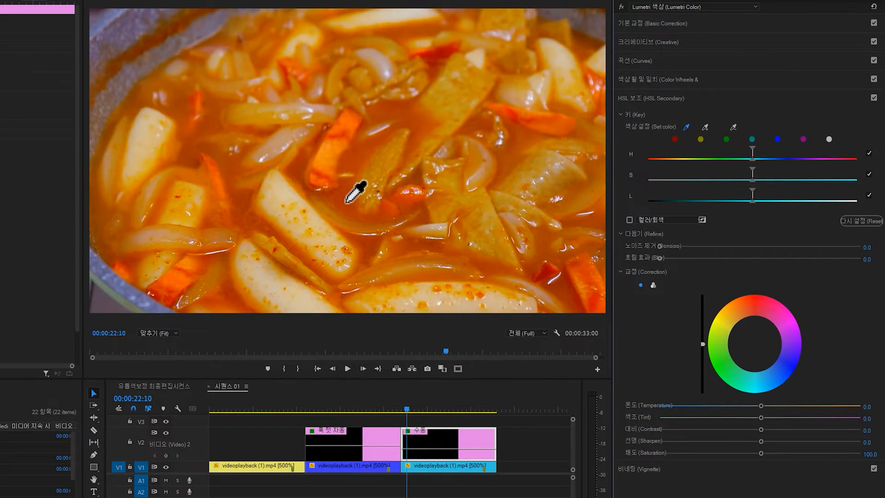
left_click(346, 203)
left_click(686, 126)
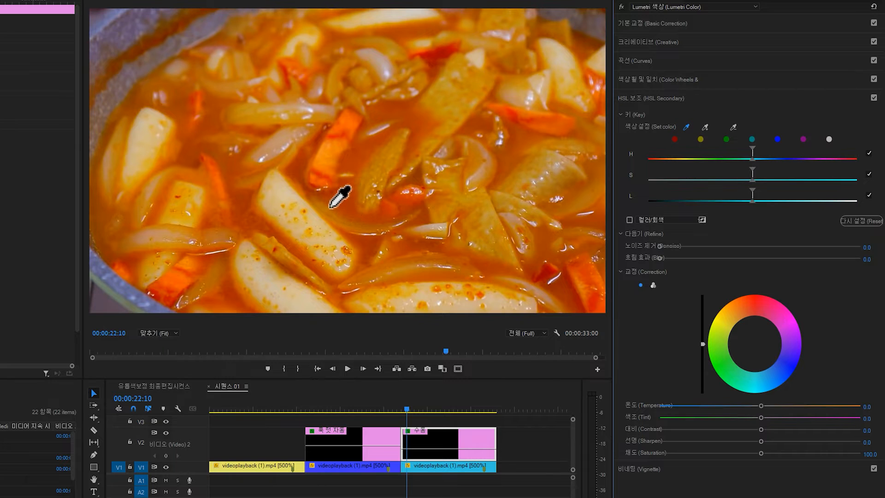
left_click(346, 198)
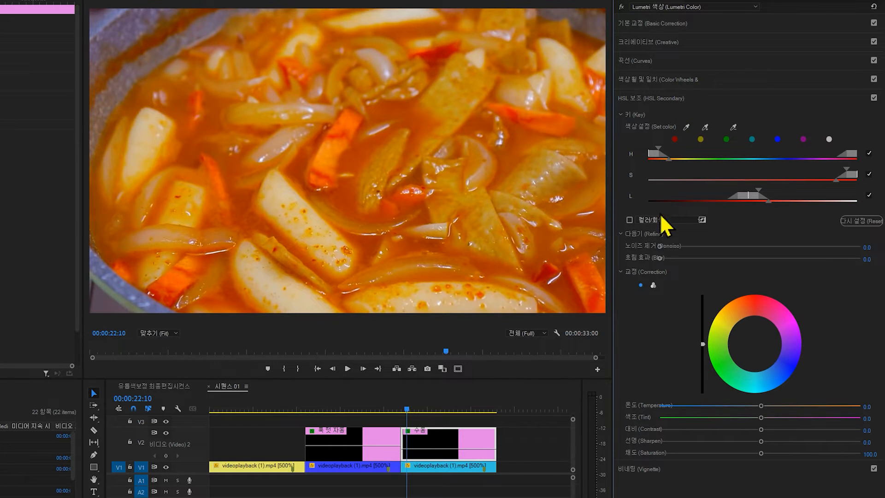
left_click(630, 220)
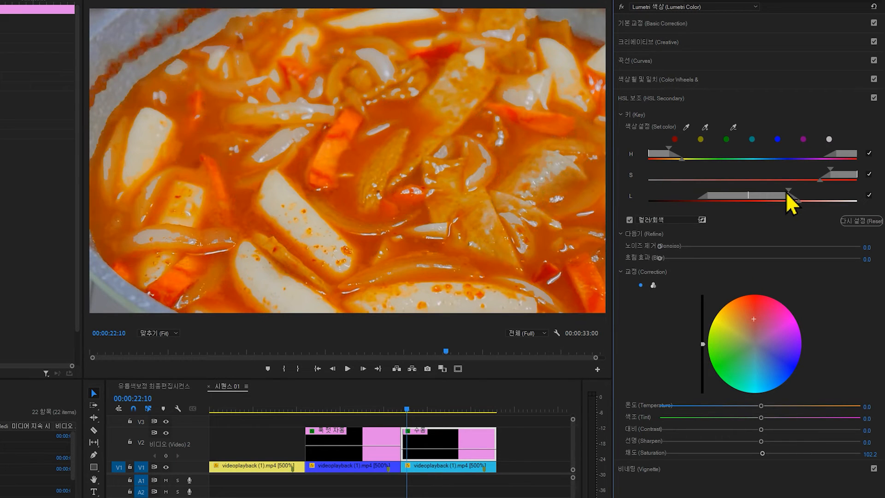
left_click(631, 220)
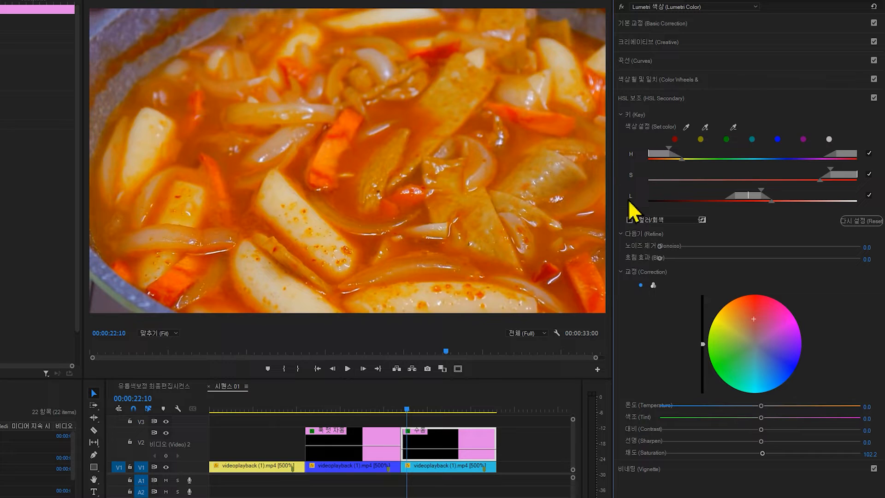
Push the keyed sauce further towards red and darken it, with temperature 17.7 and saturation 110.4.
left_click(754, 317)
left_click_drag(753, 306, 754, 306)
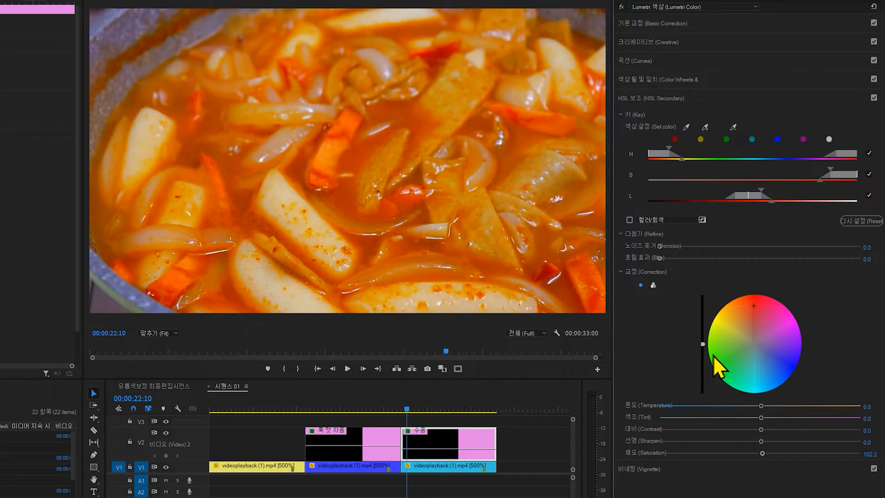
left_click_drag(703, 345, 702, 344)
left_click(754, 305)
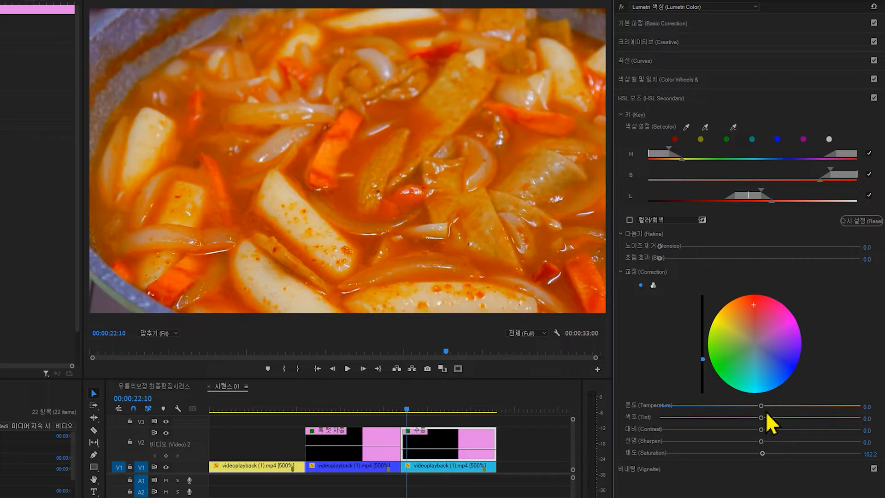
mouse_move(763, 406)
left_mouse_down()
mouse_move(793, 406)
mouse_move(778, 406)
left_mouse_up()
left_click_drag(762, 453, 771, 454)
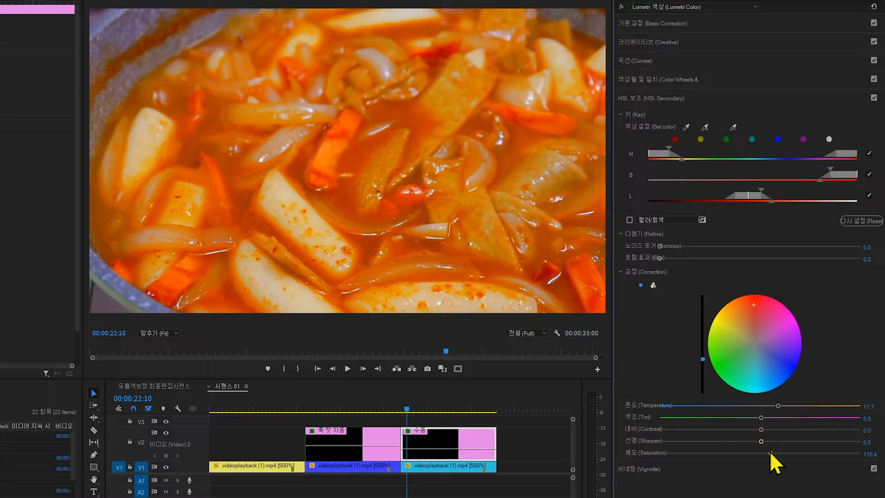
Test a vignette amount of -3.0 on the adjustment layer, set it to -1.9, and scrub through the graded footage.
left_click(694, 469)
left_click_drag(762, 132, 648, 134)
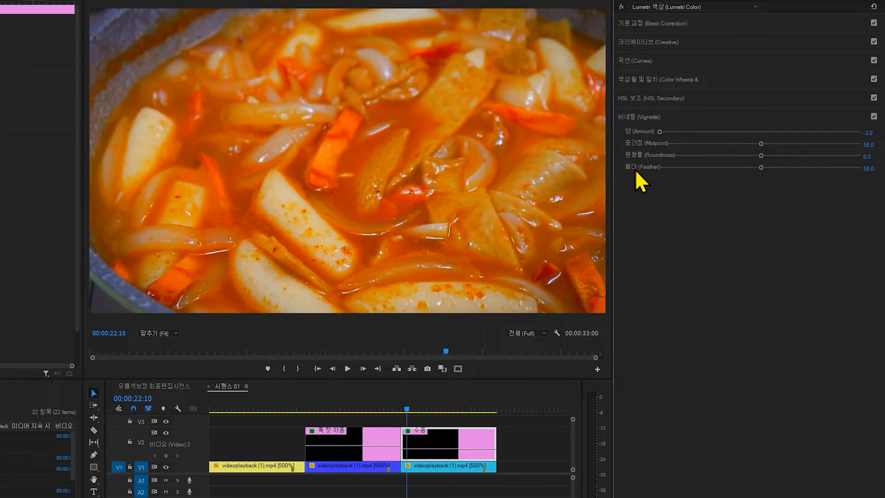
left_click_drag(669, 132, 695, 131)
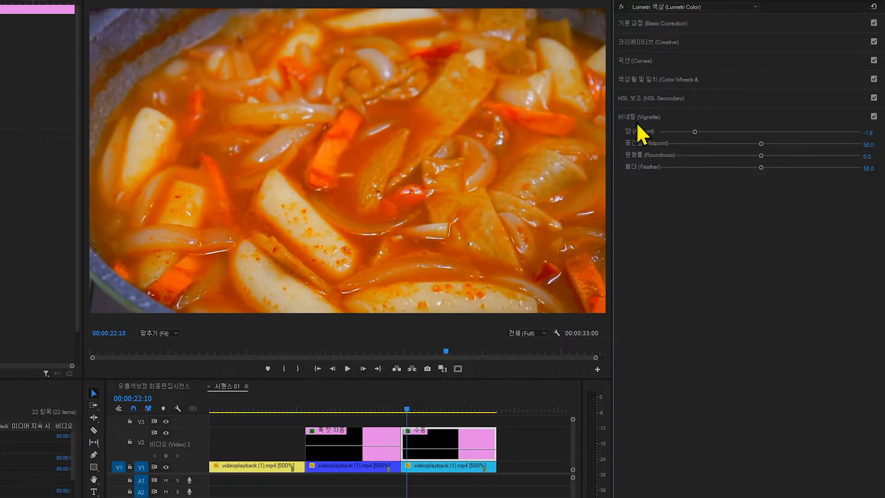
left_click(418, 410)
left_click_drag(418, 410, 476, 408)
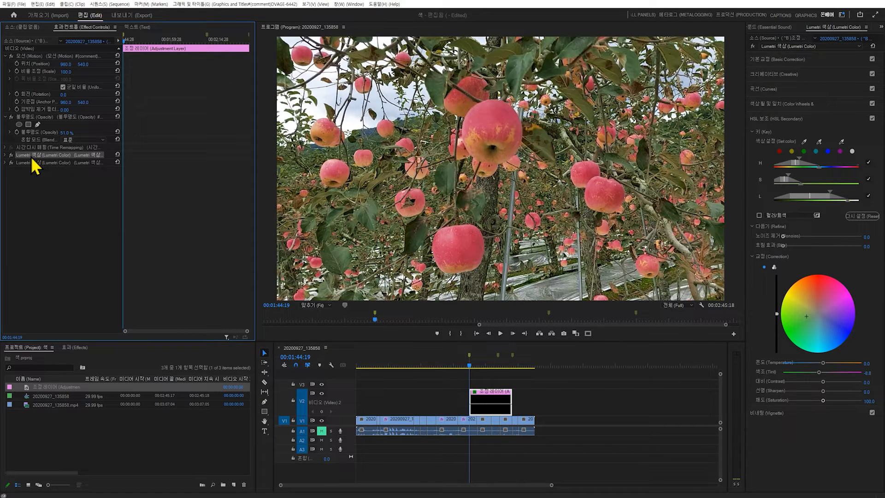
Save the first Lumetri Color effect of the apple clip's adjustment layer as a preset named 빨간사과, with type Scale.
left_click(11, 155)
right_click(25, 159)
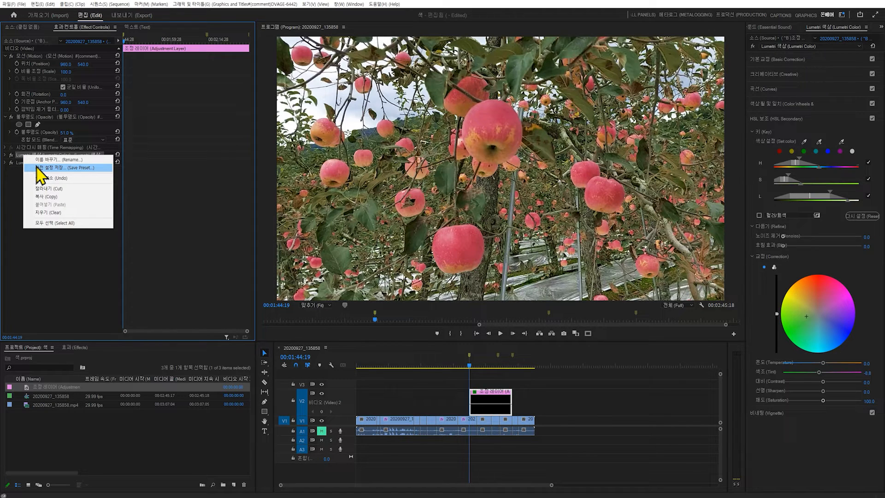
left_click(39, 168)
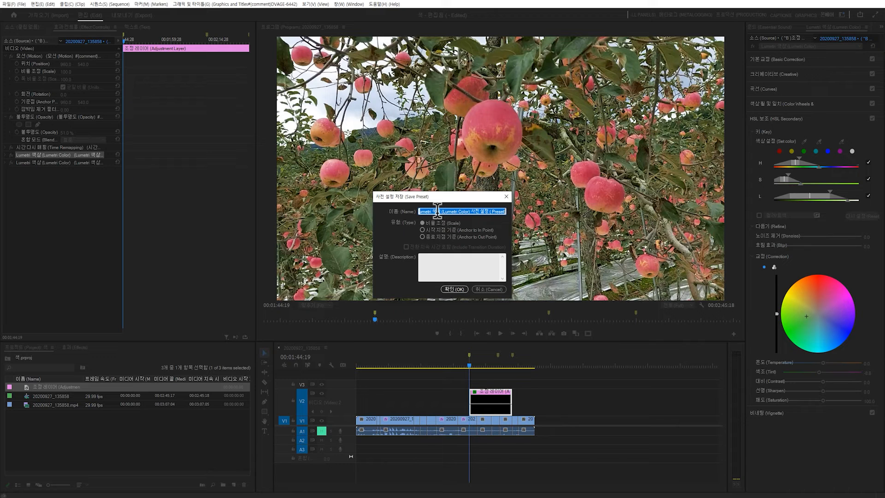
type("빨간사과")
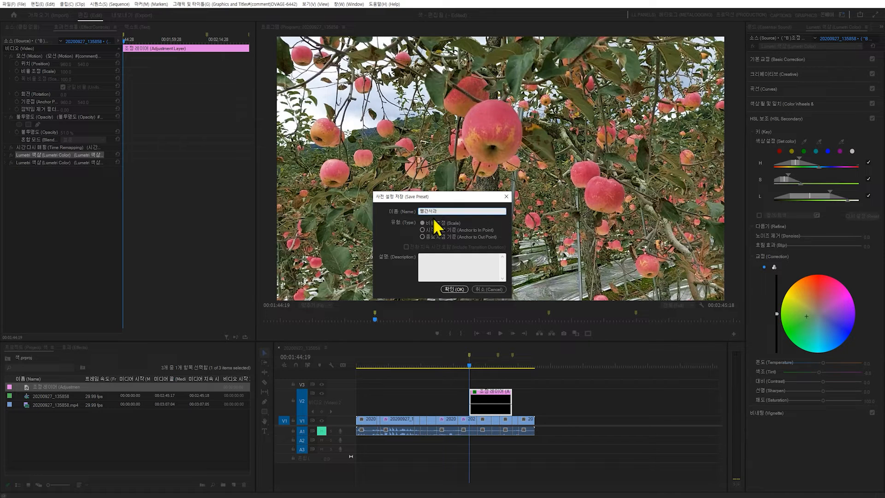
left_click(456, 290)
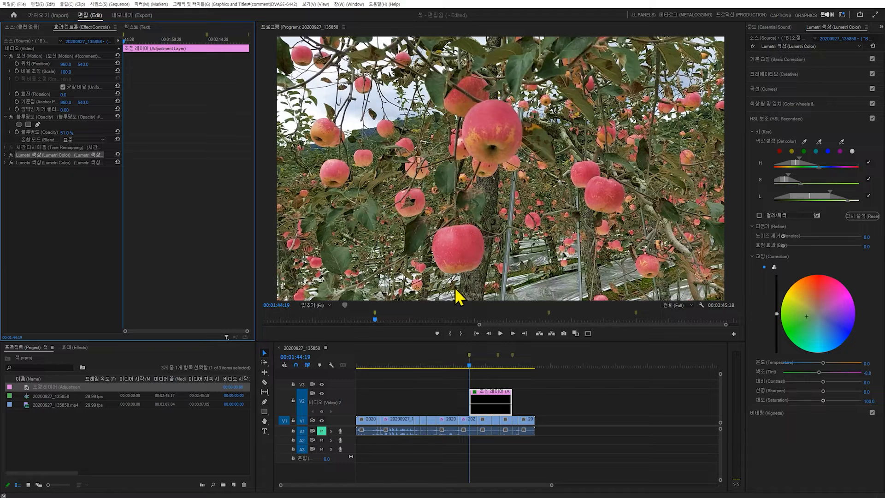
Locate the saved 빨간사과 preset among the effect presets.
left_click(67, 347)
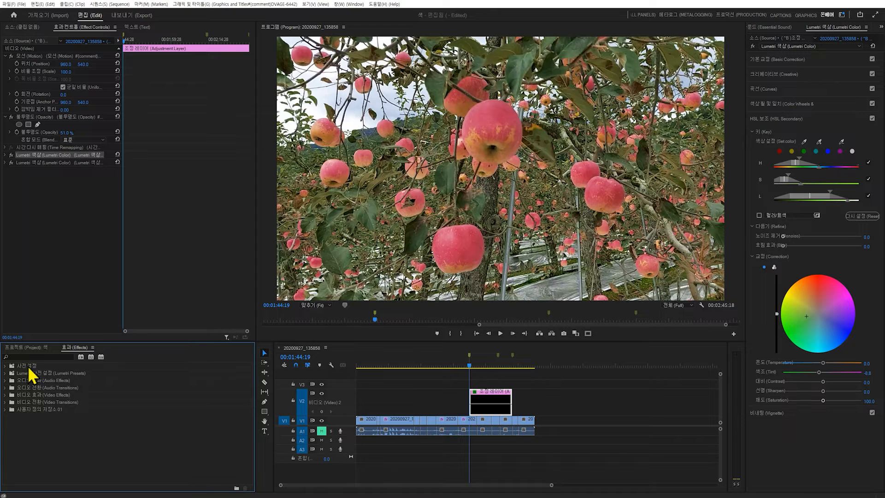
left_click(5, 366)
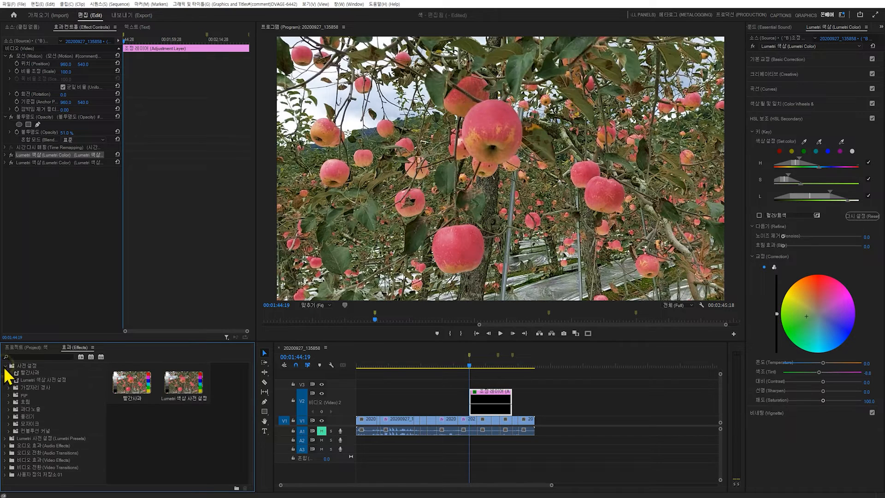
left_click(22, 373)
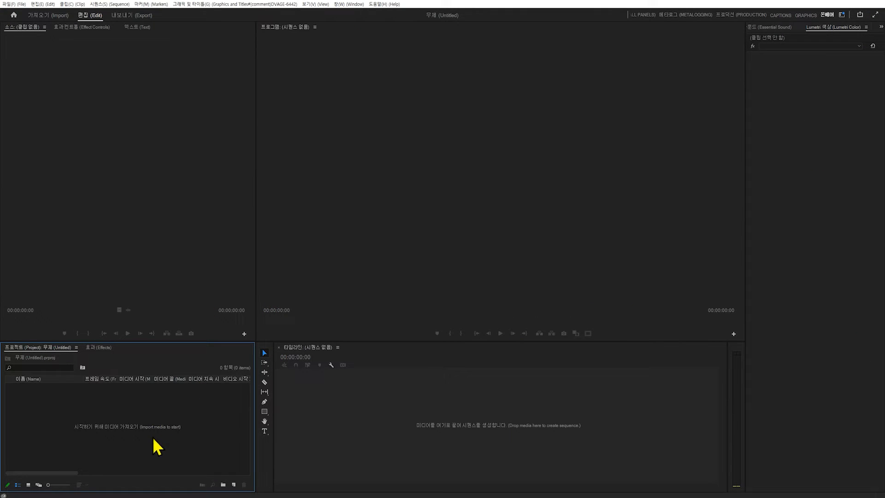
Import 색보정.mp4 into the new untitled project, create a sequence from it, and move the playhead to 00:00:06:24.
left_click_drag(678, 333, 139, 413)
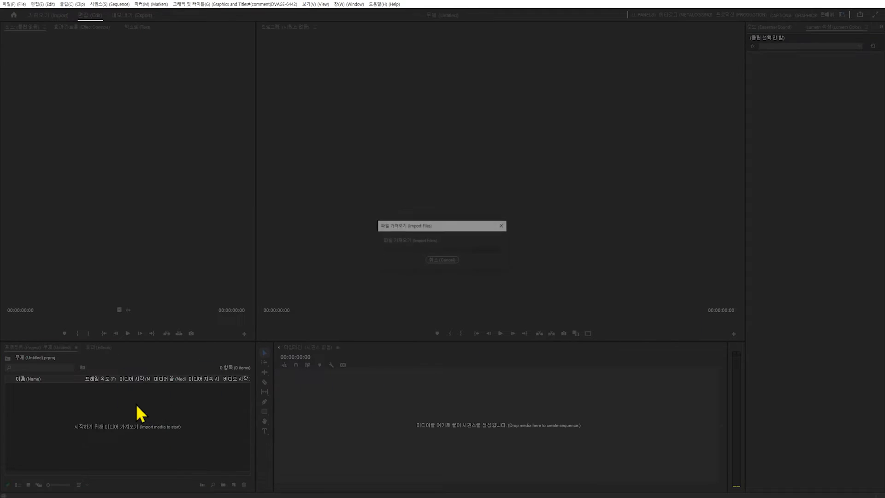
left_click_drag(56, 395, 342, 410)
left_click_drag(357, 364, 368, 364)
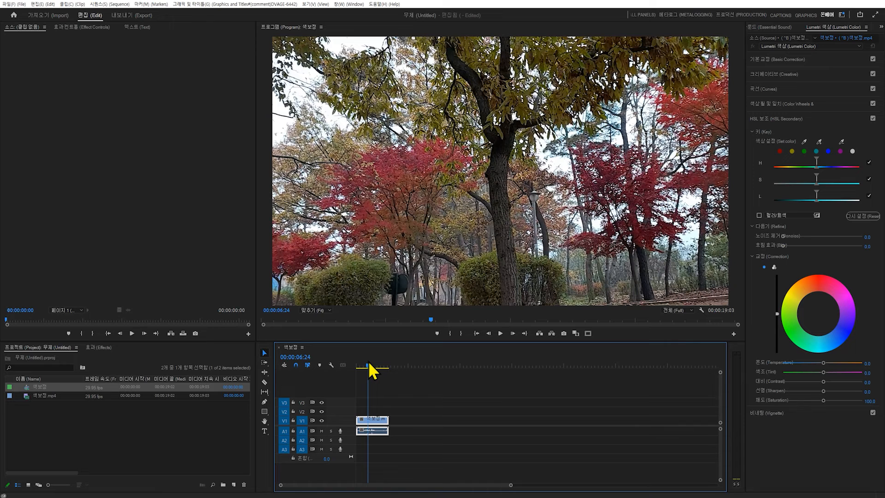
Apply the 빨간사과 preset to the autumn tree clip in the timeline and scrub to 00:00:12:23 to check the colours.
left_click(105, 349)
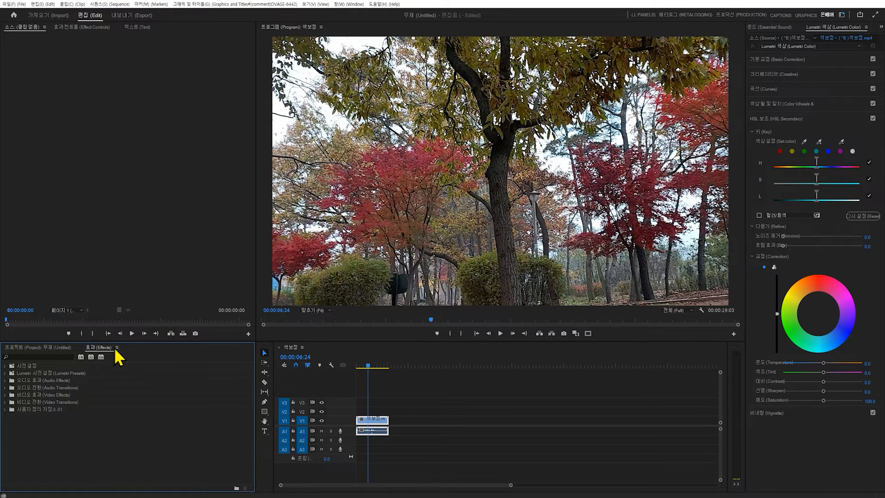
left_click(5, 365)
left_click_drag(20, 373, 368, 422)
left_click(367, 362)
left_click_drag(368, 361, 379, 367)
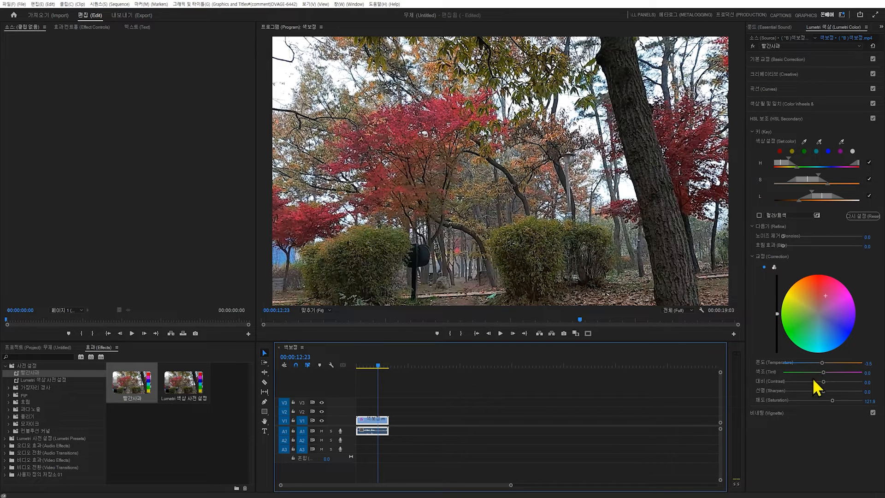
left_click(762, 99)
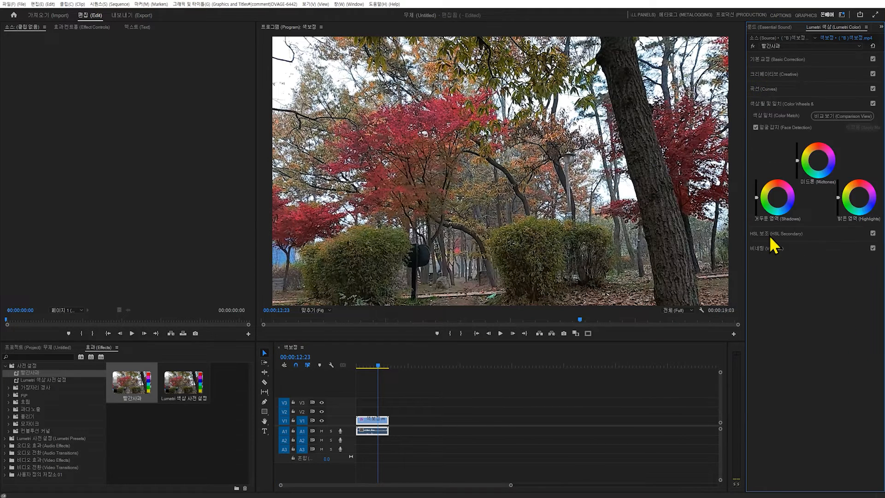
left_click(772, 243)
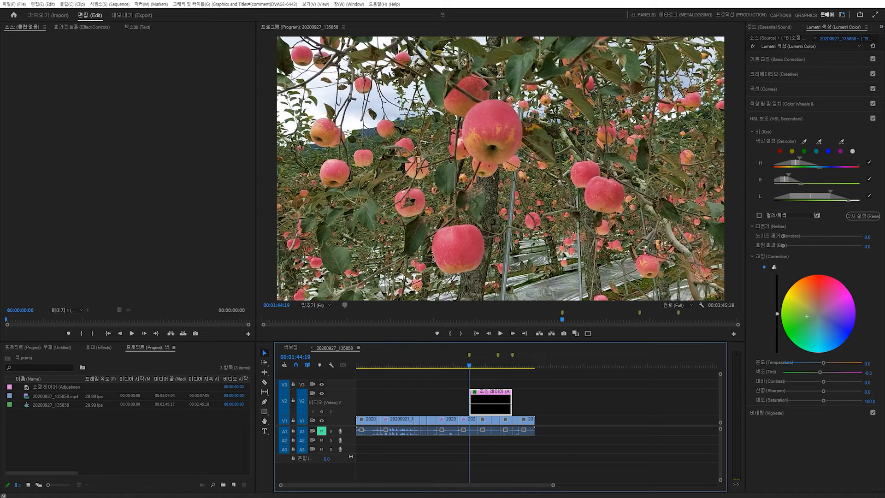
Export the apple adjustment layer's Lumetri correction as a Cube LUT file named 사과.cube.
left_click(866, 27)
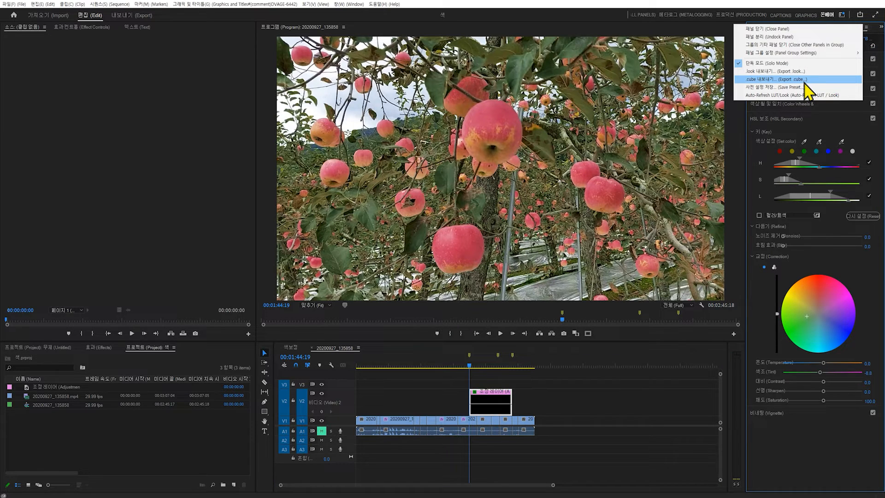
left_click(804, 81)
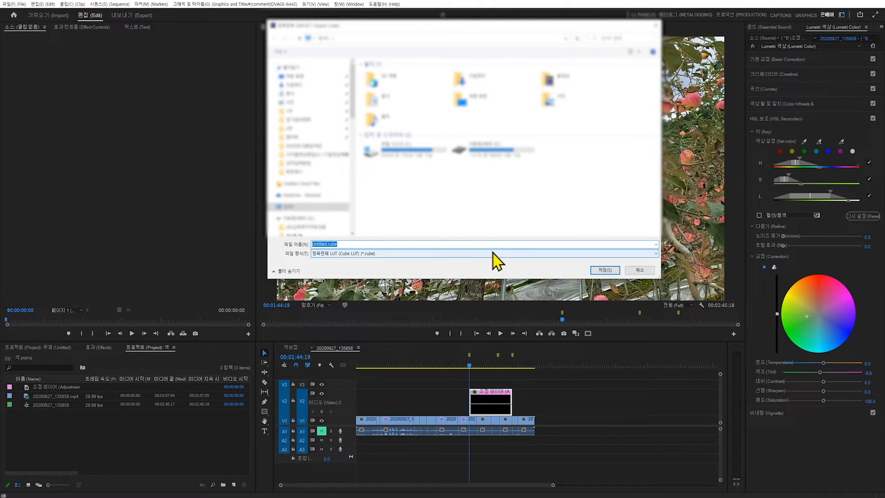
left_click(302, 146)
type("사과")
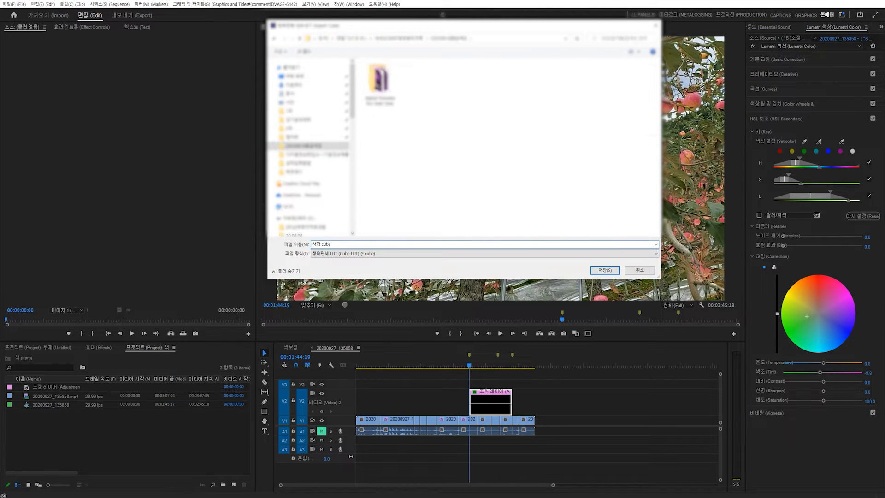
left_click(605, 271)
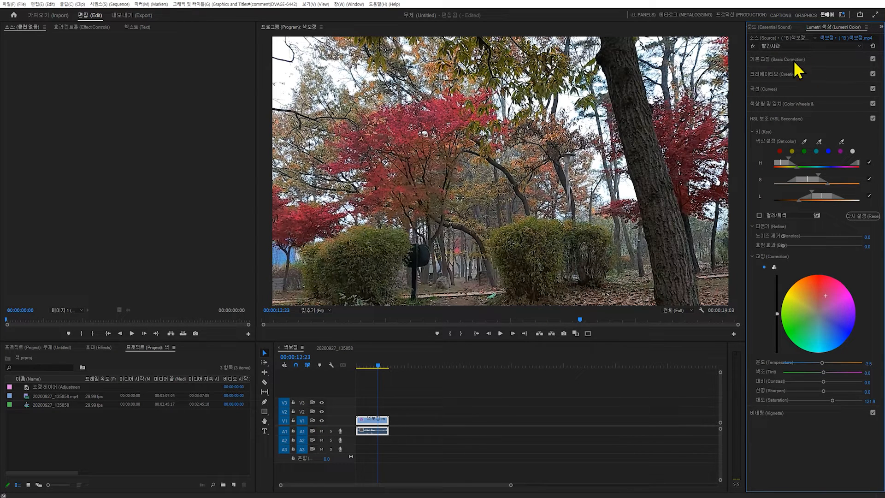
Load the exported 사과.cube as the autumn tree clip's Input LUT, then check the colours at 00:00:04:18 and show the Creative settings.
left_click(777, 61)
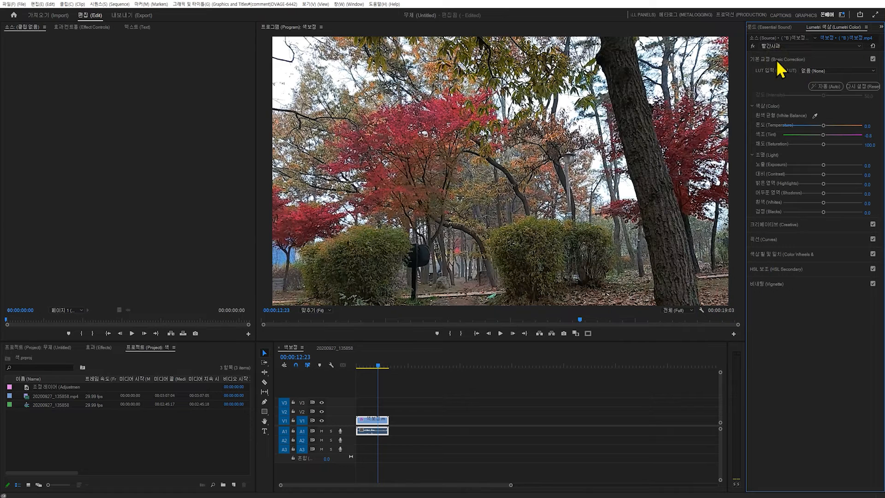
left_click(812, 71)
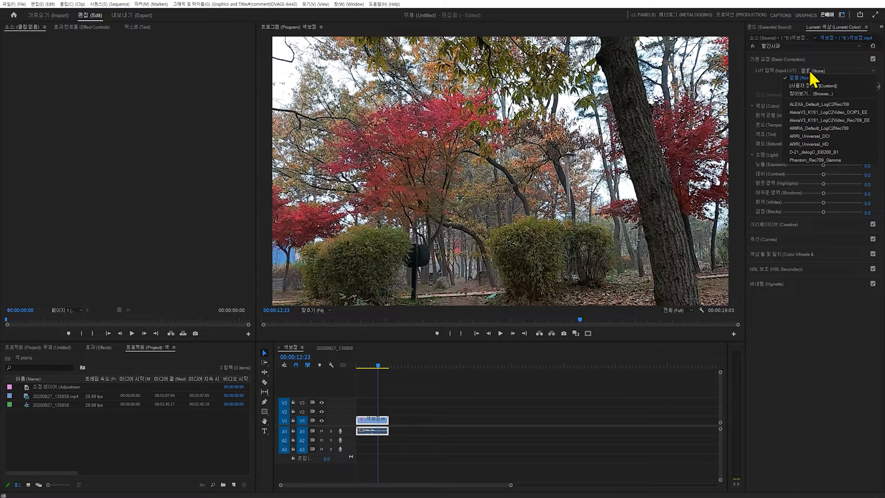
left_click(809, 95)
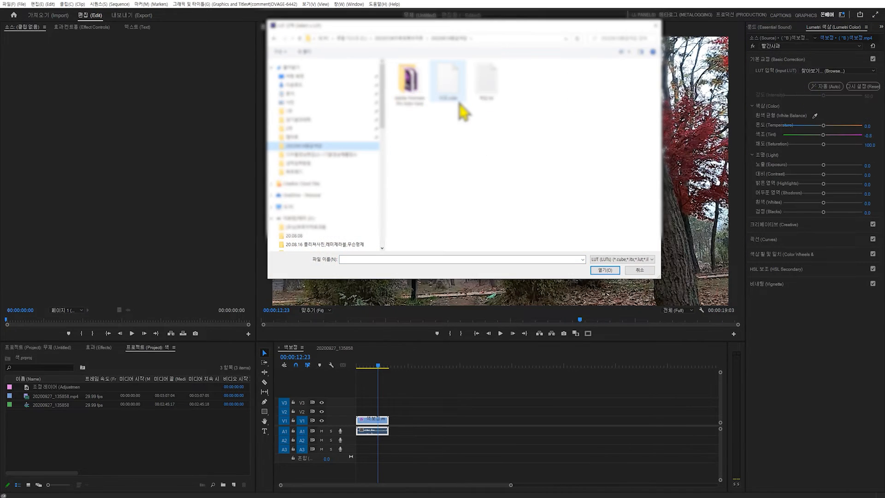
double_click(454, 104)
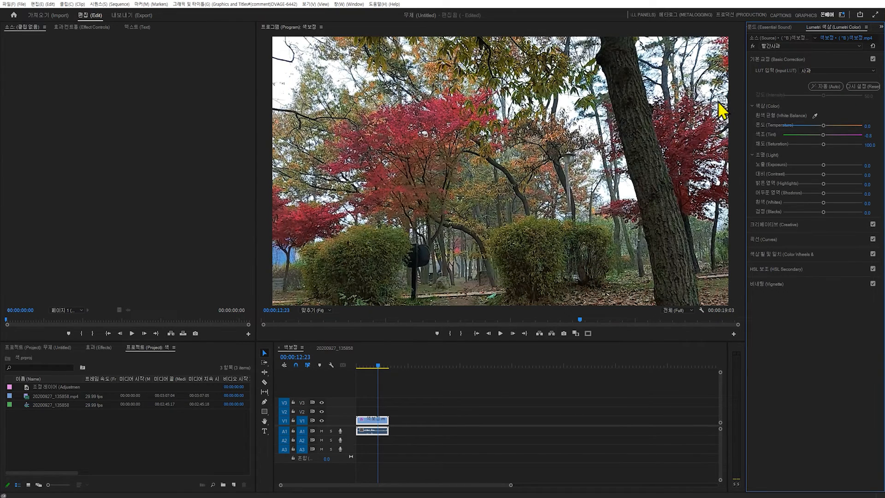
left_click_drag(377, 367, 364, 367)
left_click(753, 54)
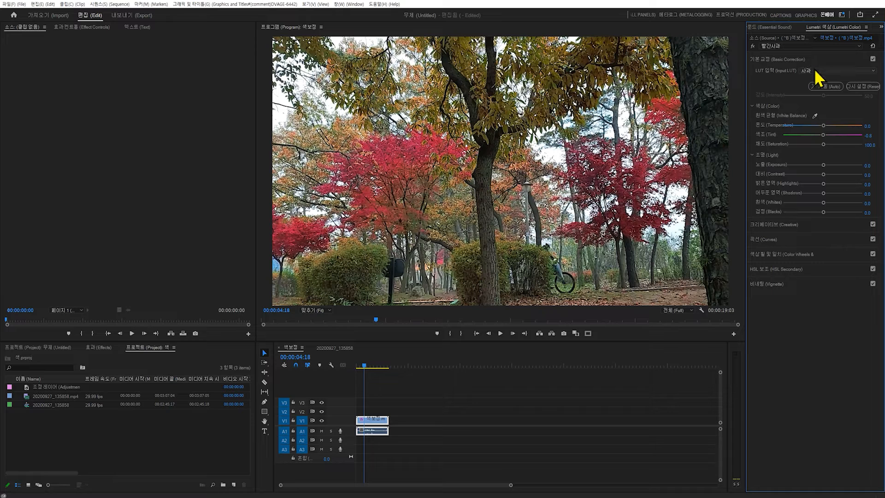
left_click(794, 225)
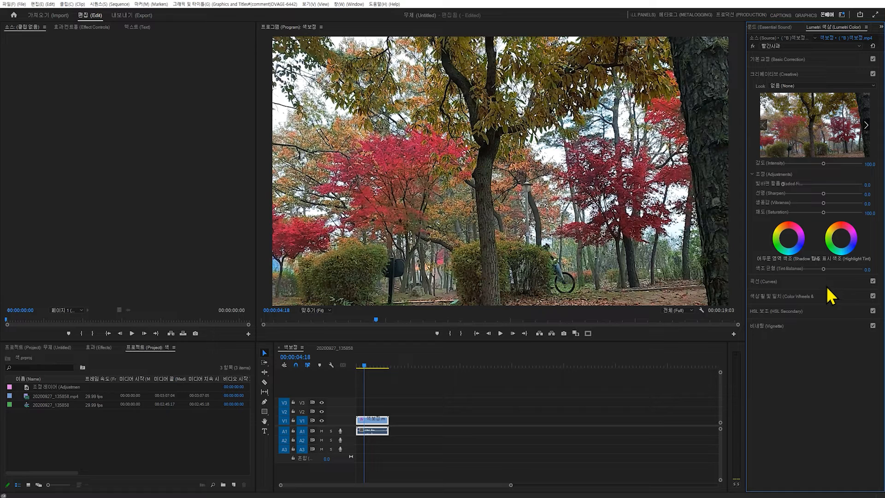
In the 20200927_135858 sequence, place the 온에어로고.png logo in the upper-left of the frame and extend the red title to the sequence end.
left_click(336, 348)
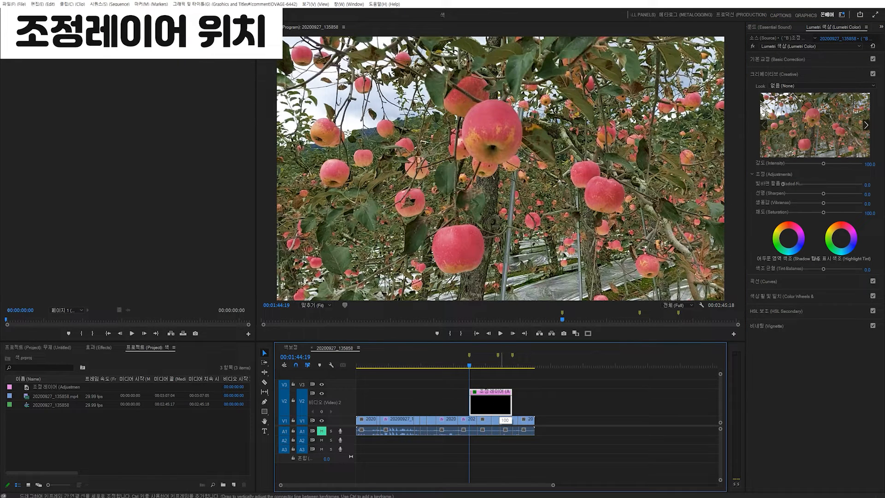
left_click_drag(495, 392, 500, 404)
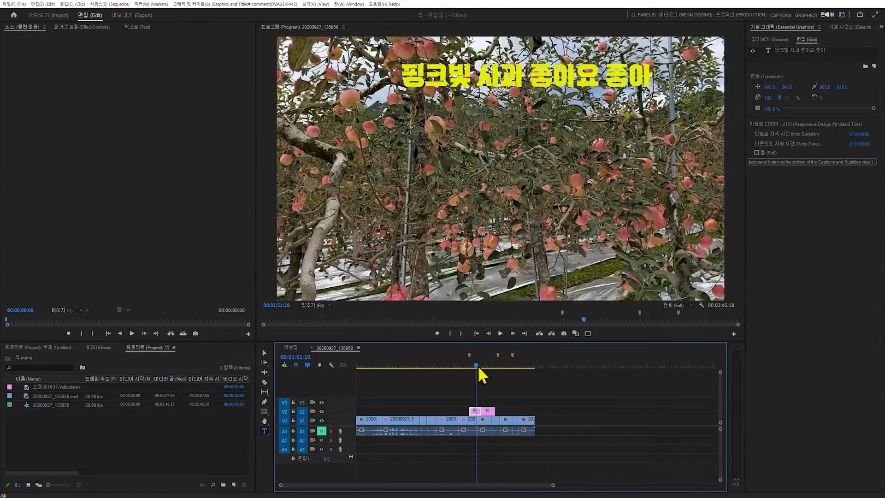
left_click_drag(474, 367, 488, 366)
left_click(154, 437)
left_click_drag(484, 139, 316, 57)
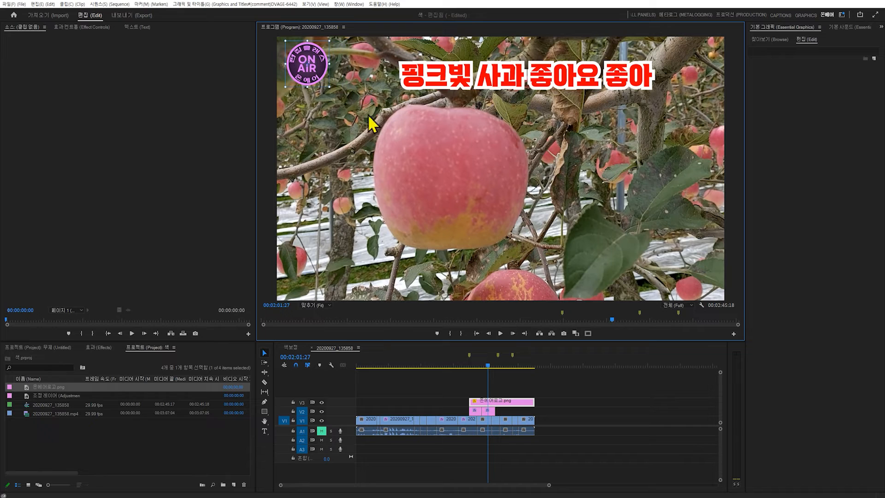
left_click_drag(495, 411, 535, 408)
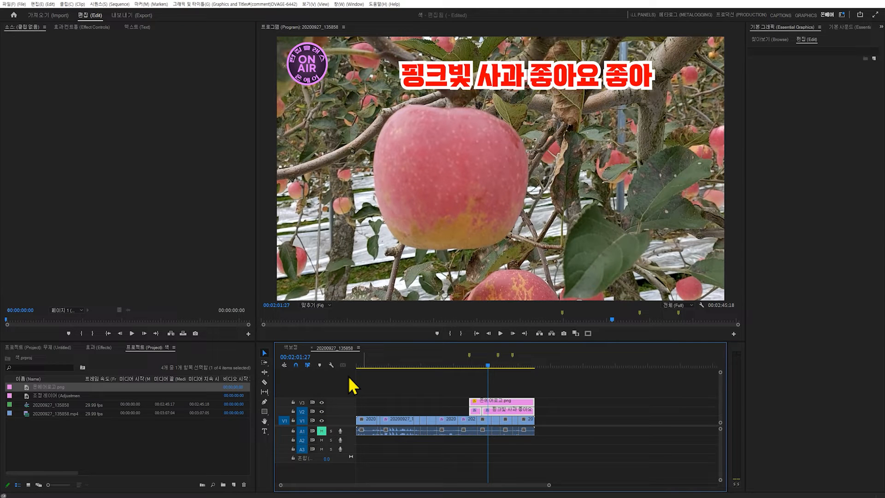
Add one video track beneath the title and logo clips, moving them up to V3 and V4.
left_click_drag(448, 382, 542, 412)
right_click(348, 425)
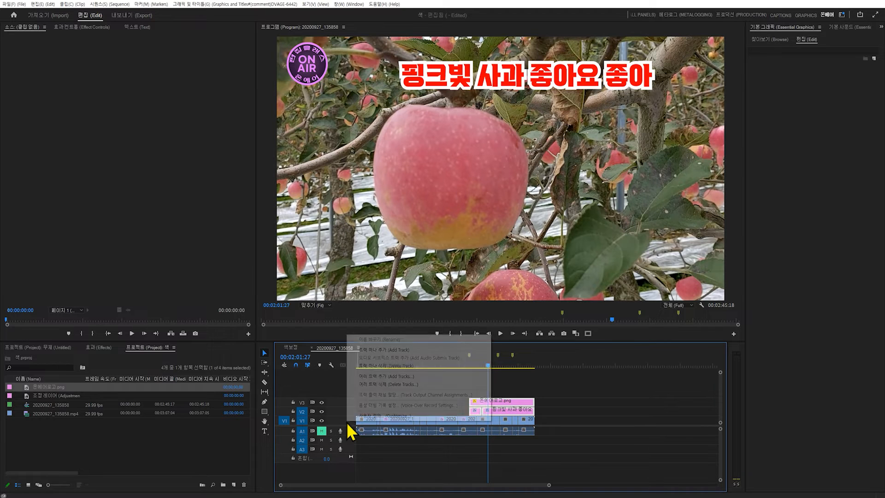
left_click(382, 353)
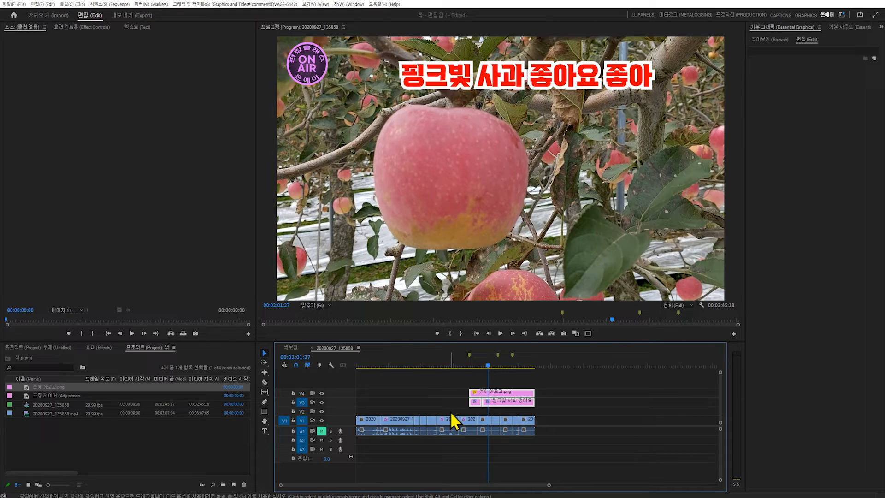
Create a 1920 × 1080 adjustment layer, place it on V2 beneath the title and logo, and extend its start over the earlier clips.
right_click(173, 439)
mouse_move(226, 329)
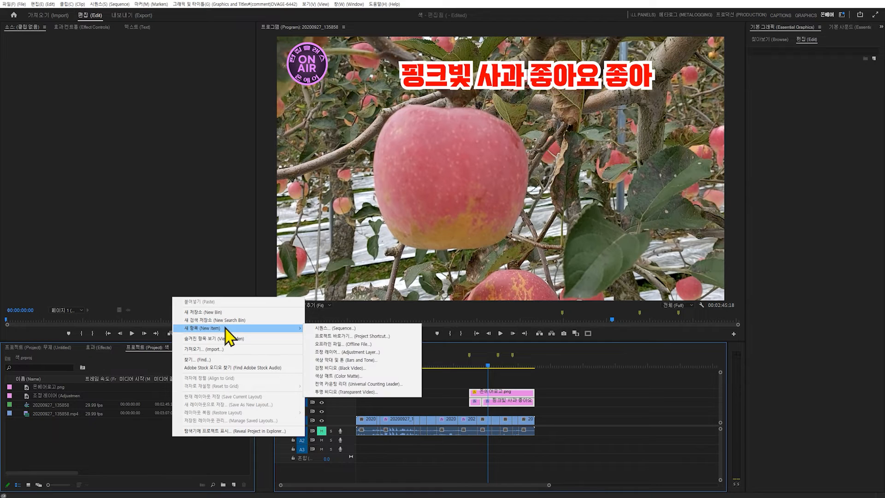
left_click(346, 351)
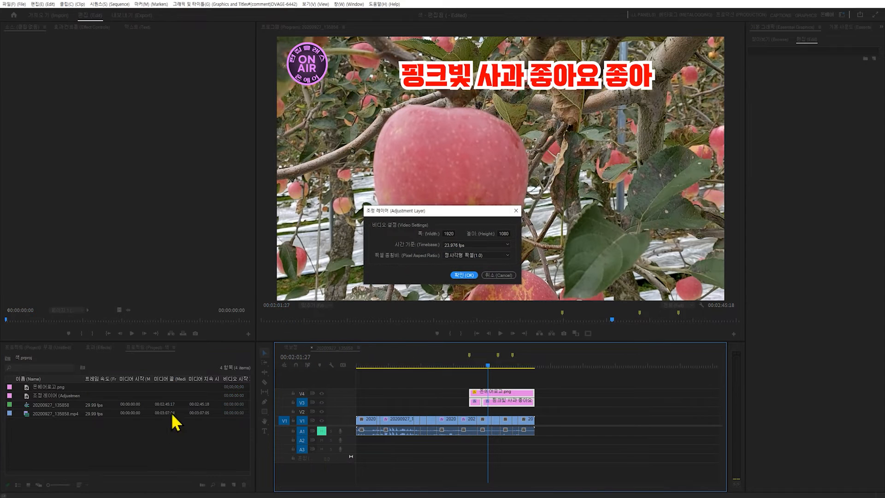
left_click(474, 283)
left_click_drag(30, 405, 535, 411)
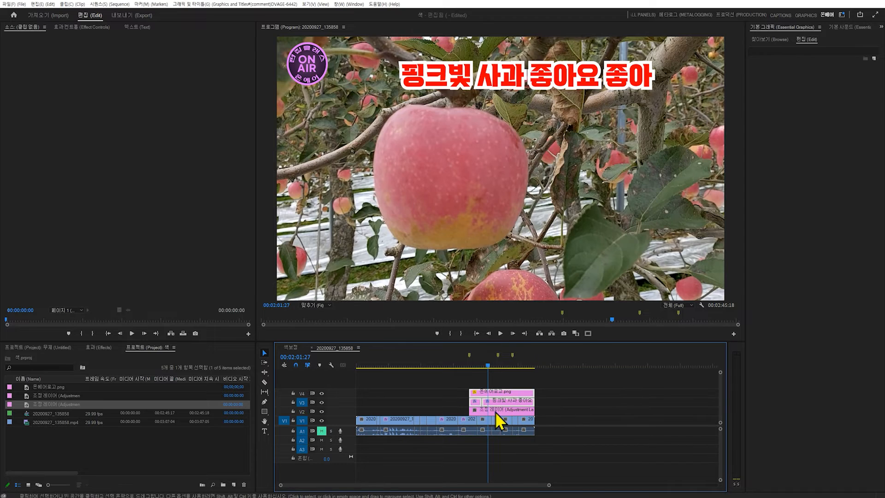
left_click_drag(475, 409, 408, 409)
Apply the 빨간사과 preset to the adjustment layer on V2 and toggle the track's visibility to compare before and after.
left_click(98, 348)
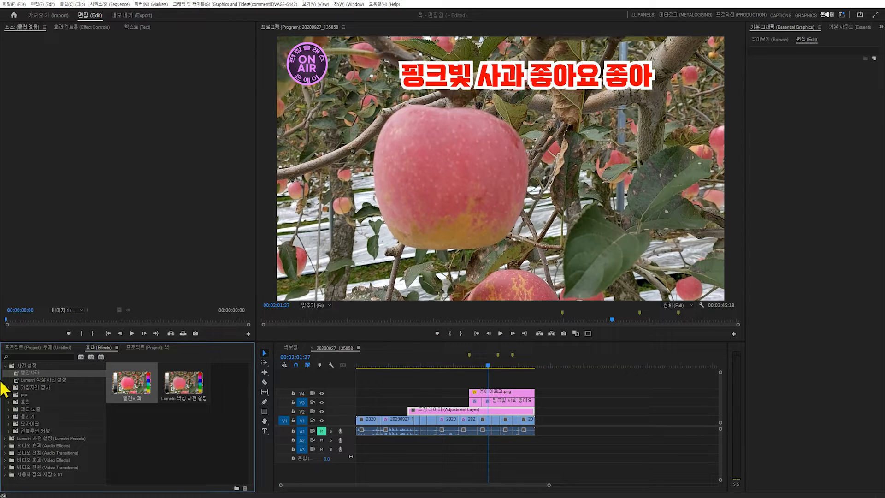
left_click_drag(19, 375, 439, 414)
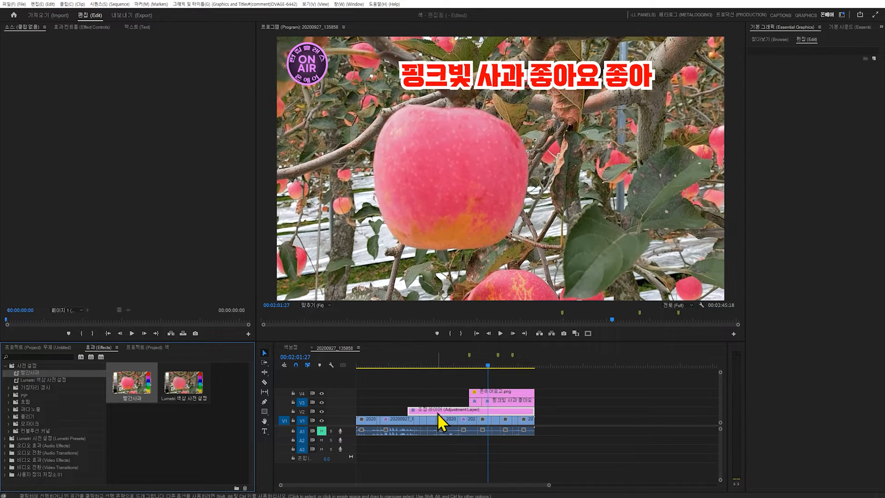
left_click(321, 411)
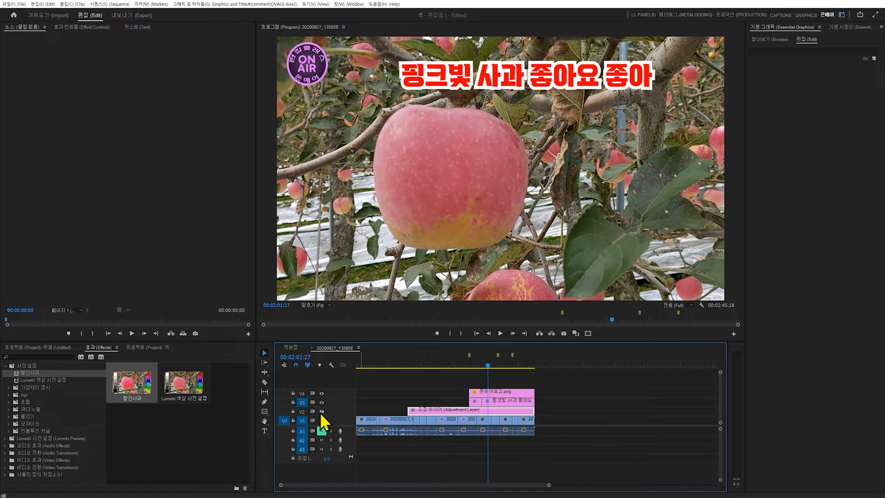
left_click(322, 412)
left_click(322, 411)
left_click(322, 411)
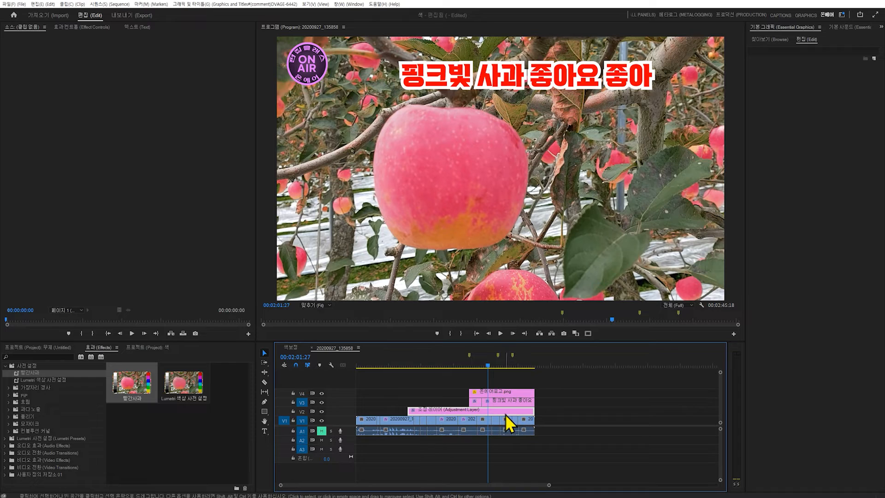
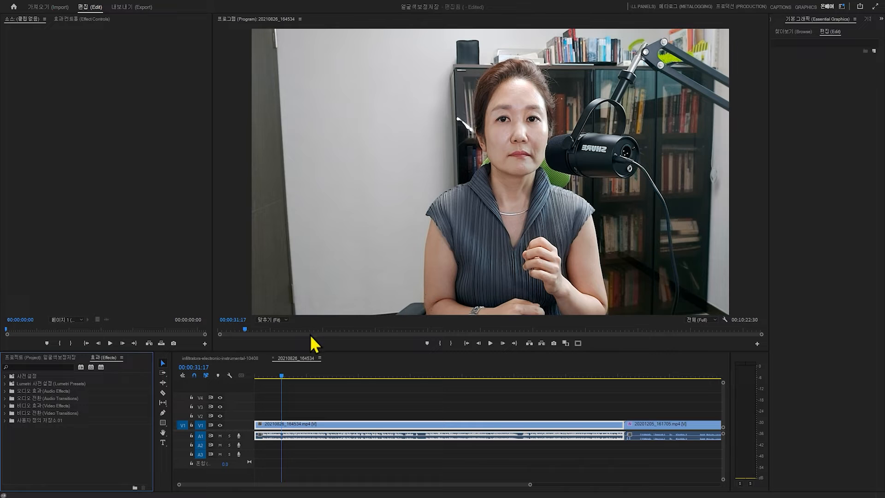
Create an adjustment layer in the 얼굴색보정저장 project and place it on V2 above the beginning of 20210826_164534.mp4.
left_click(37, 358)
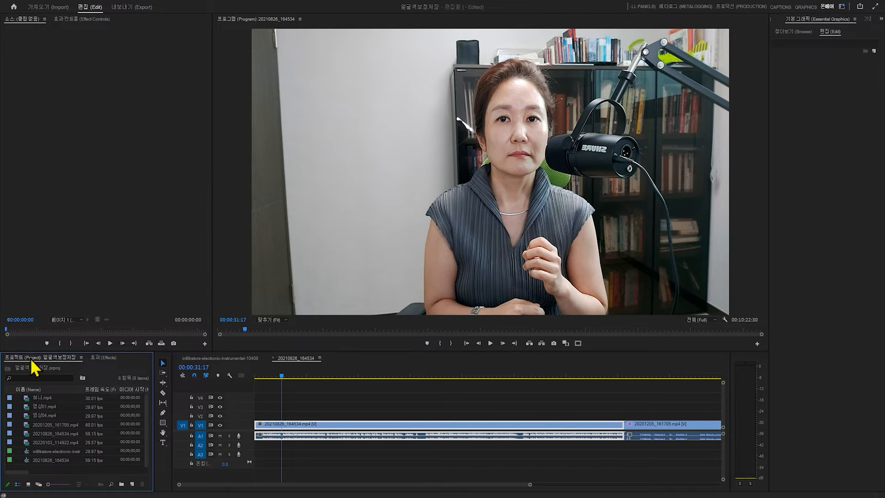
left_click(132, 484)
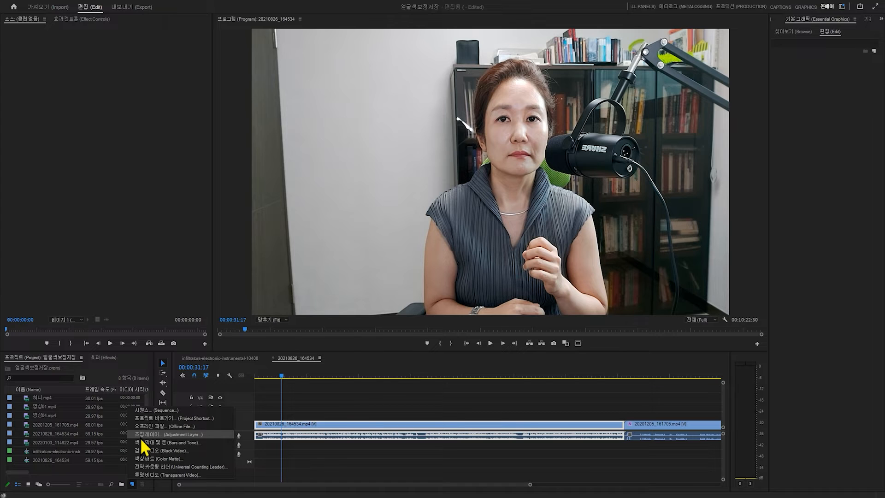
left_click(140, 436)
left_click(460, 269)
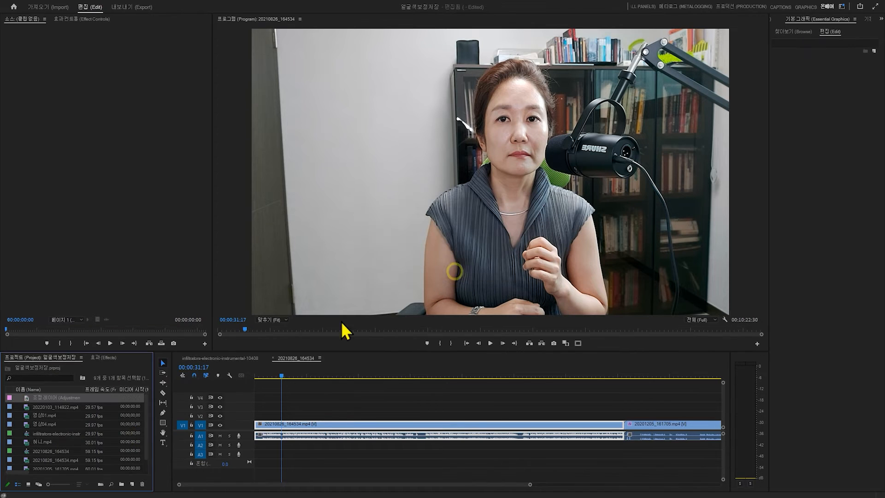
left_click_drag(32, 404, 356, 414)
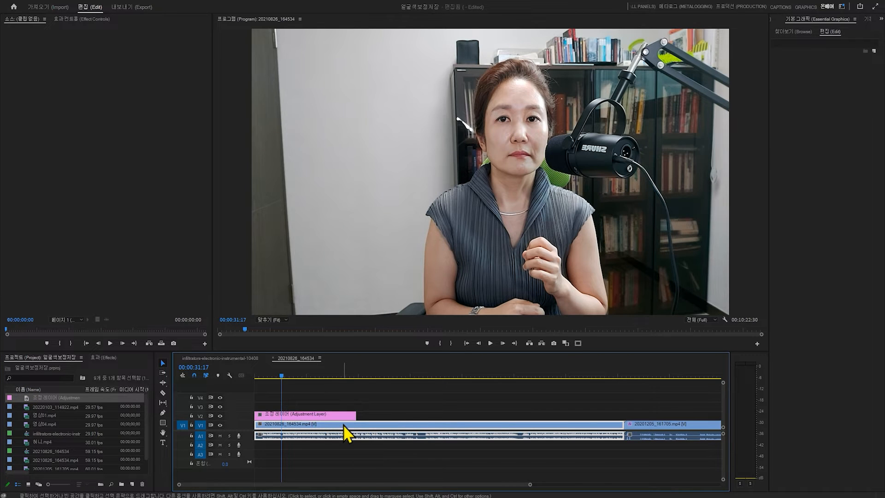
left_click(327, 415)
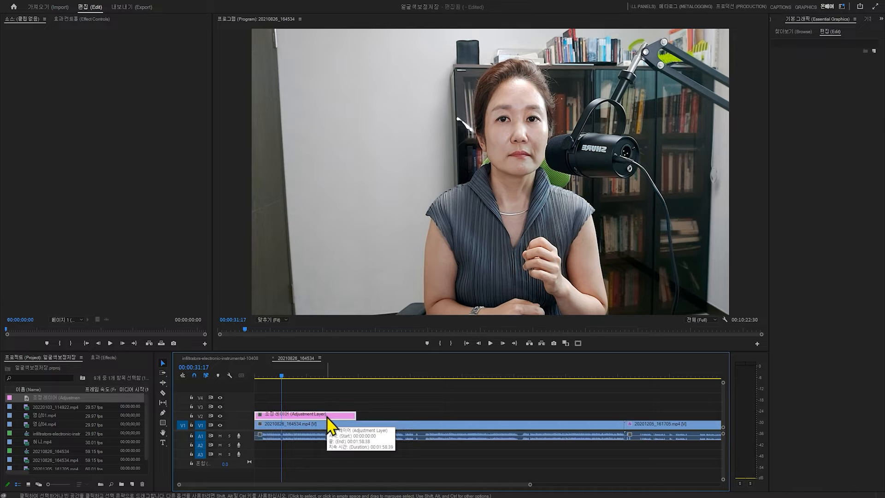
mouse_move(356, 413)
left_mouse_down()
mouse_move(645, 412)
mouse_move(355, 413)
left_mouse_up()
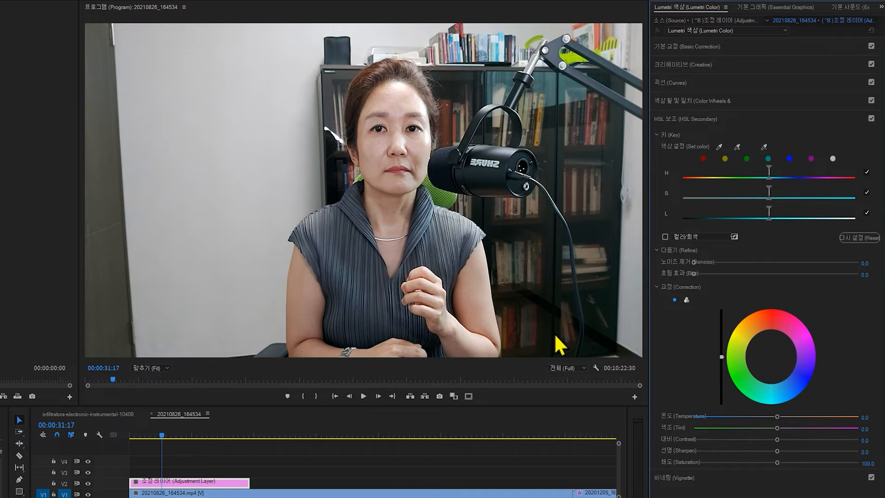
Try the SL BLEACH HDR Creative look on the adjustment layer, then set the look to SL CLEAN FUJI B SOFT.
left_click(681, 65)
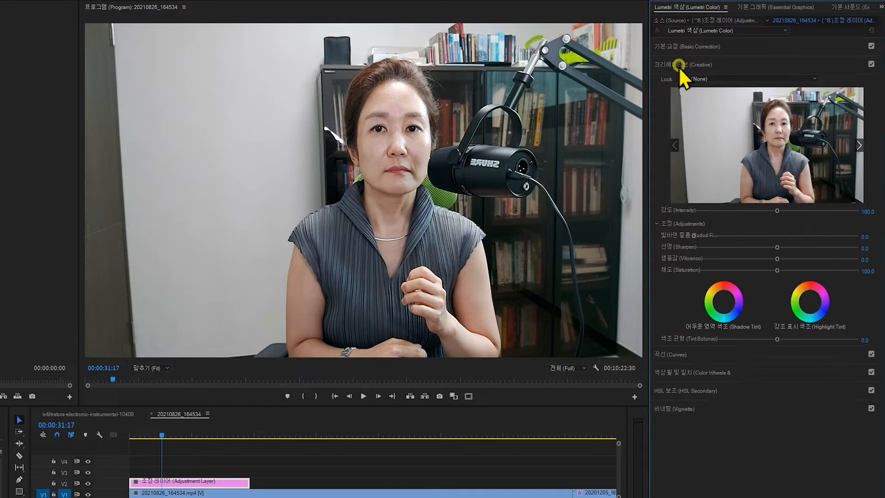
left_click(699, 79)
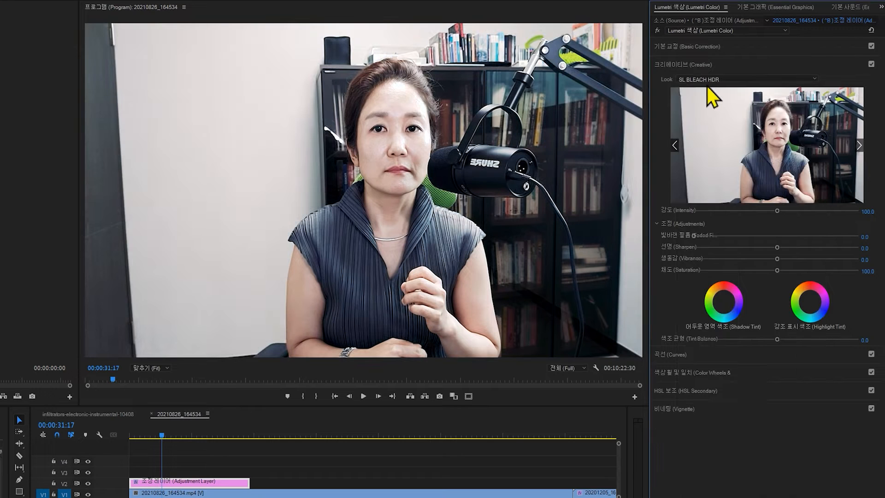
left_click(706, 79)
left_click(708, 240)
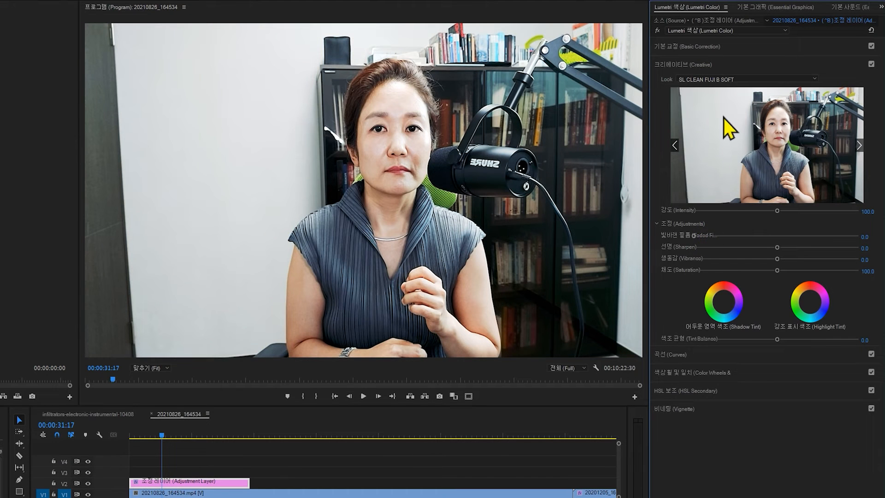
Set the adjustment layer's Creative look to Kodak 5205 Fuji 3510 (by Adobe).
left_click(714, 83)
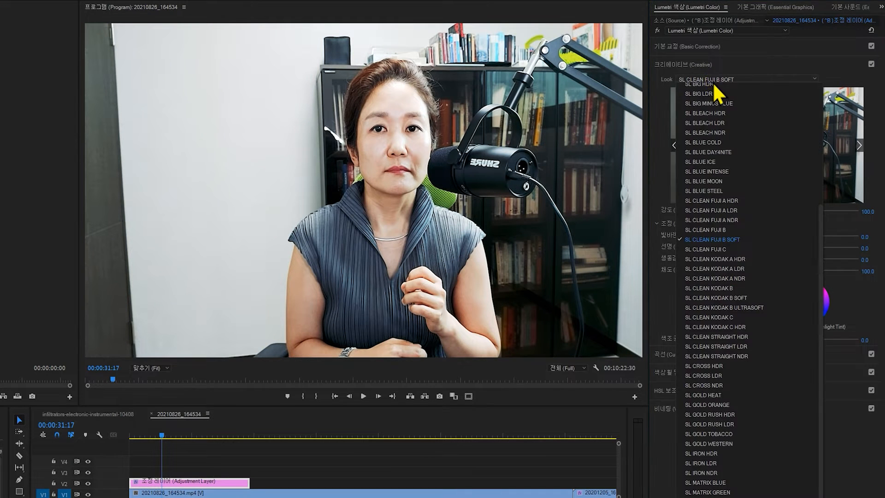
scroll(731, 138, "up", 5)
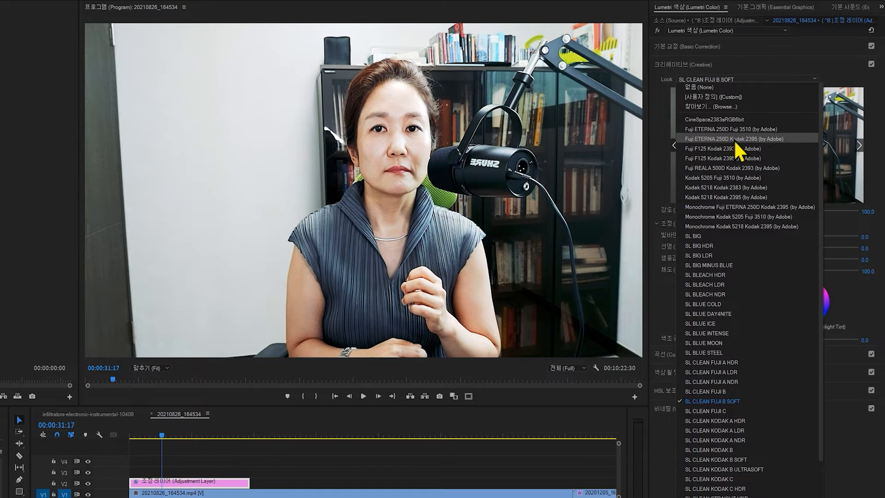
left_click(733, 80)
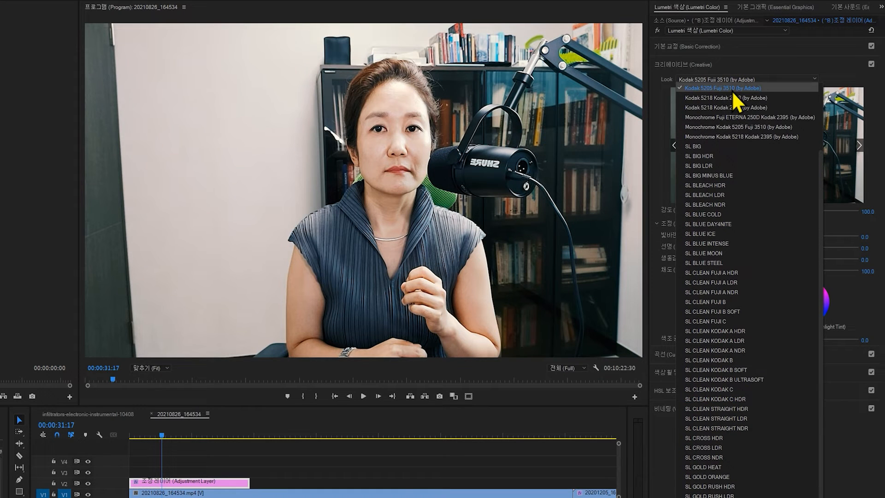
left_click(733, 91)
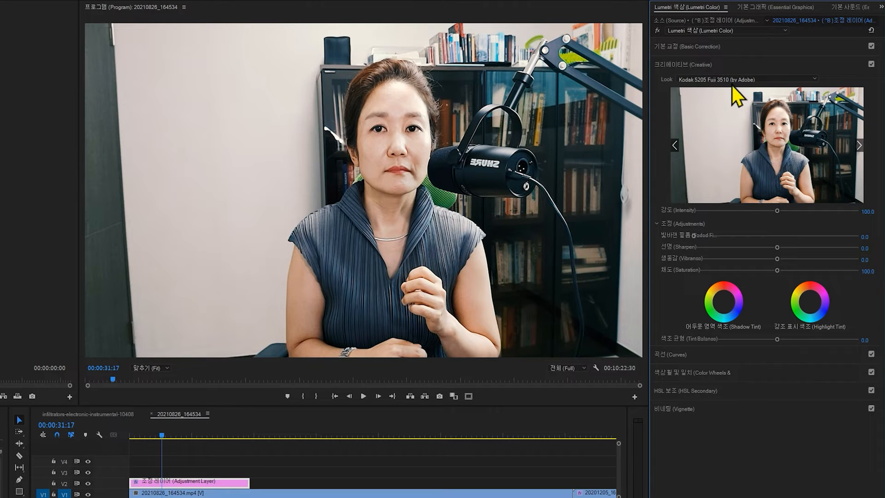
Reduce the look's intensity to 45.7 and compare the image with the Creative correction off and on.
left_click_drag(766, 213, 731, 213)
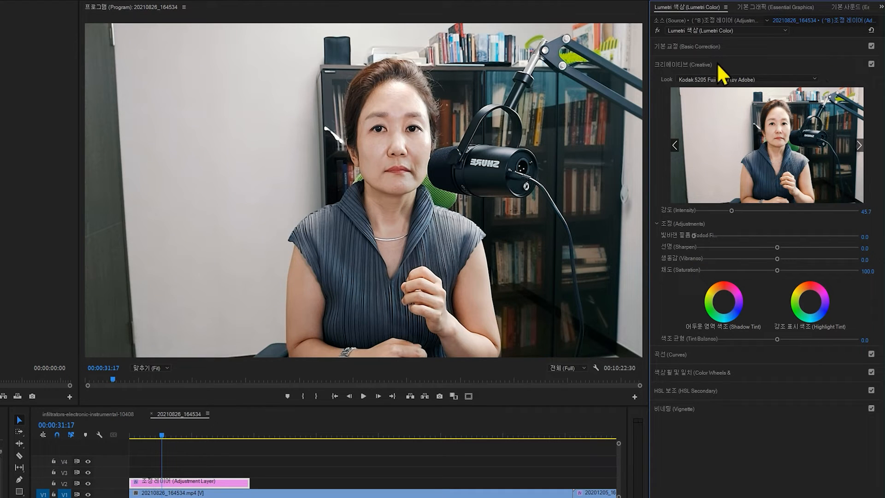
left_click(871, 65)
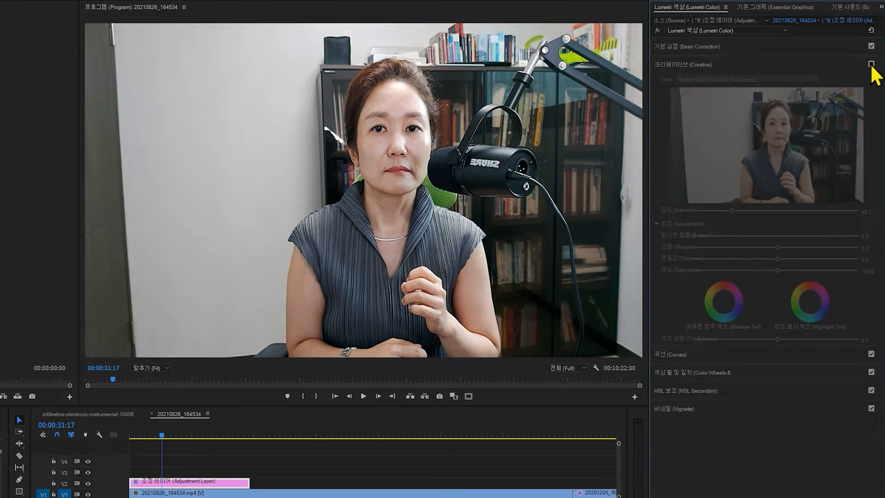
left_click(872, 63)
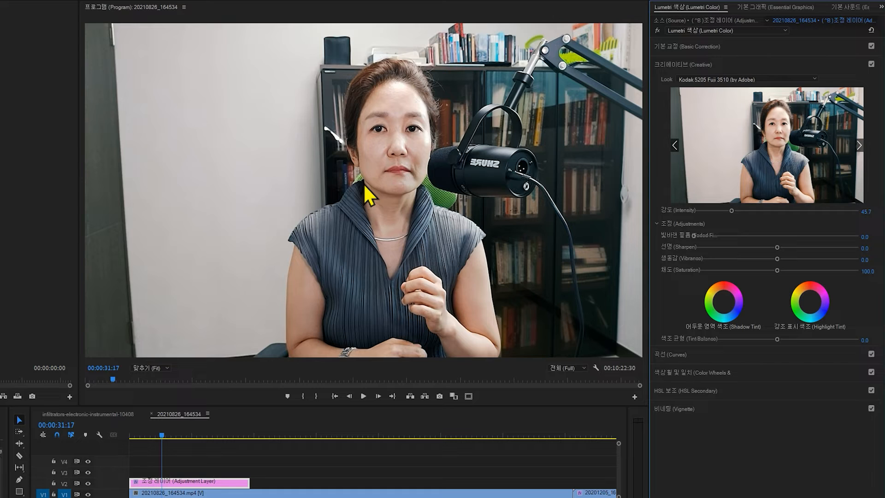
Add a control point near the middle of the white RGB curve, then switch the RGB curves off.
left_click(701, 356)
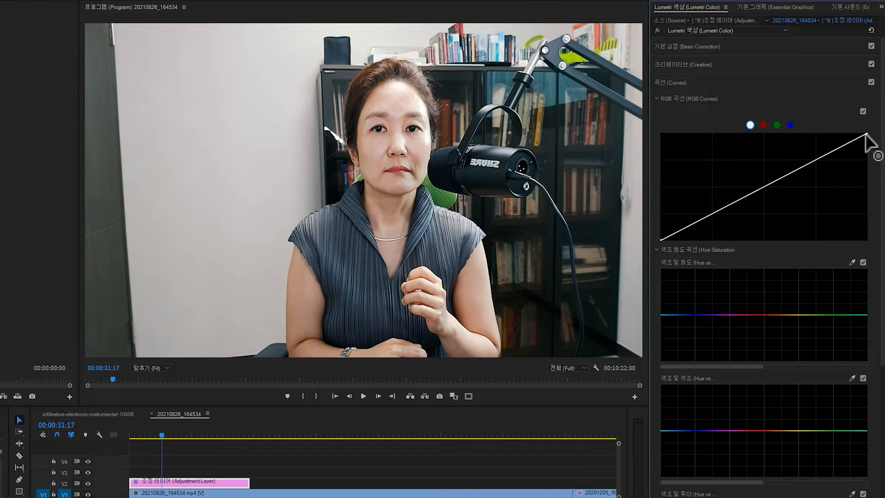
left_click(772, 179)
mouse_move(771, 179)
left_mouse_down()
mouse_move(768, 169)
mouse_move(774, 189)
mouse_move(772, 182)
left_mouse_up()
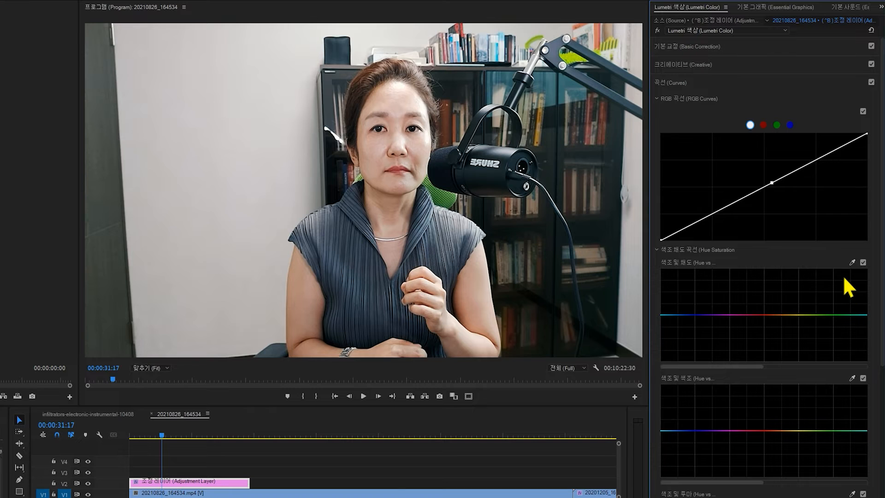
left_click(863, 111)
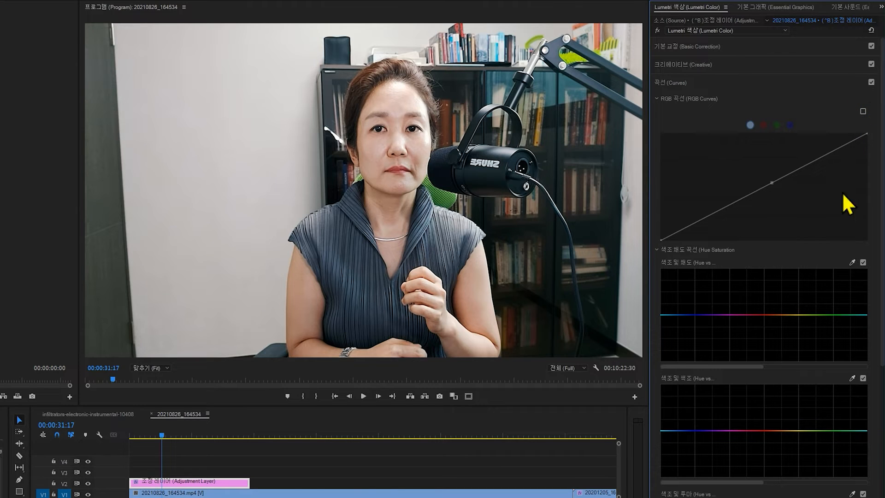
Sample the skin tone on the woman's cheek as the HSL Secondary key color and show the color/gray mask.
left_click(676, 82)
left_click(676, 118)
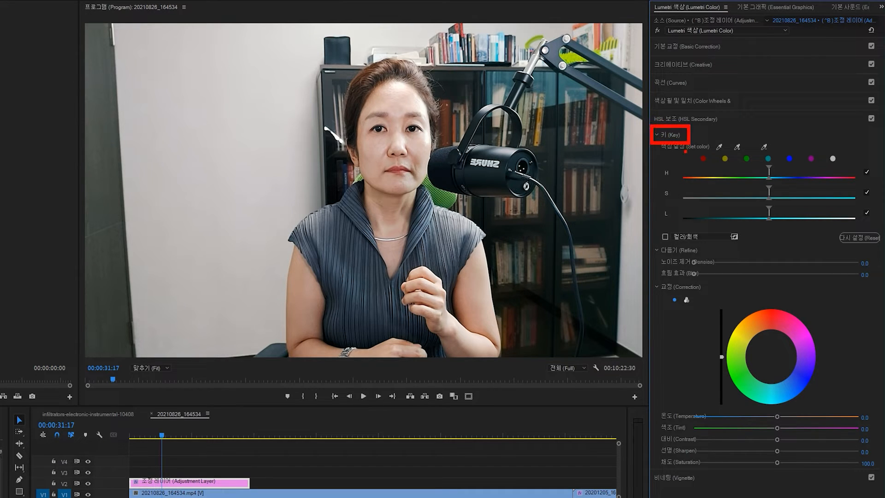
left_click(719, 146)
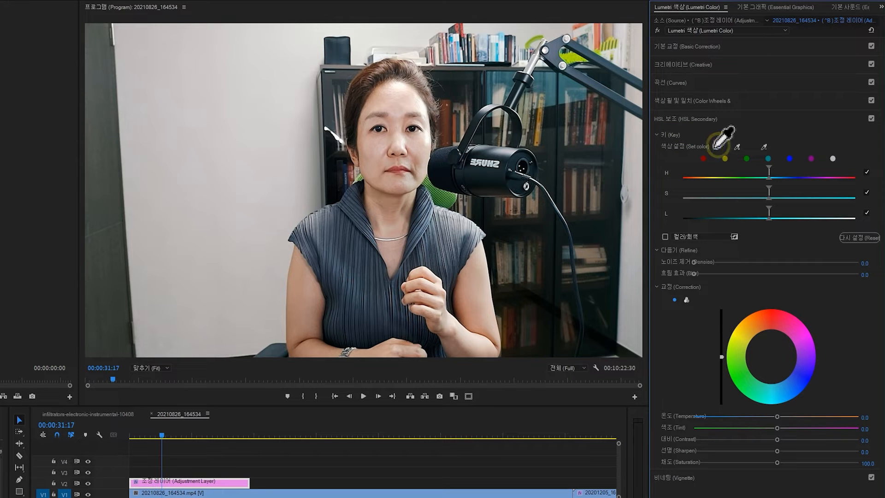
left_click(386, 151)
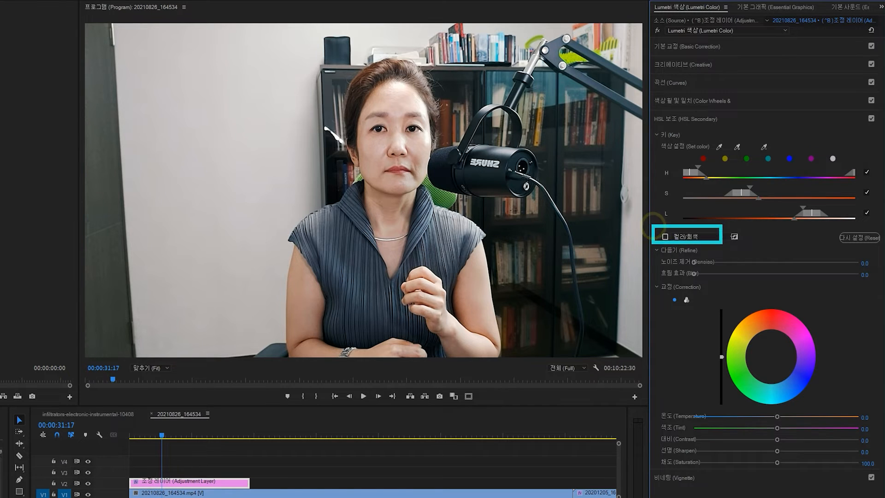
left_click(665, 237)
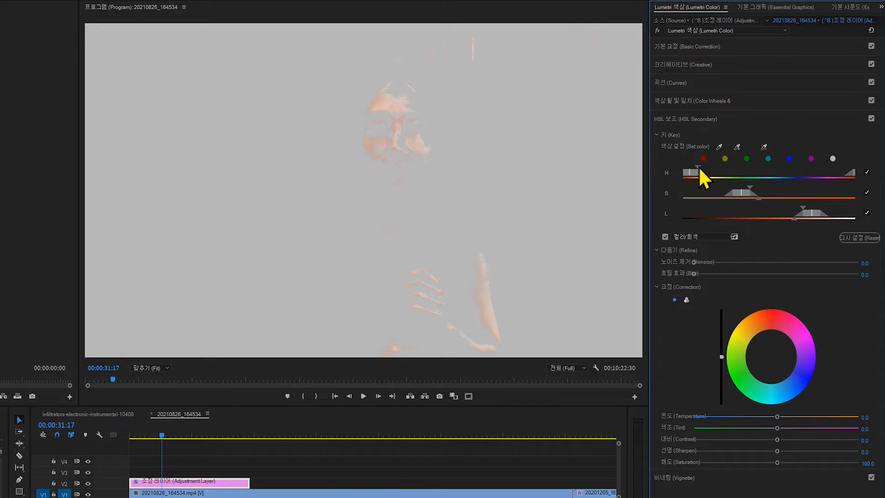
Widen the key's saturation and luminance ranges and extend the luminance falloff far into the darks to cover more of the skin.
left_click_drag(699, 168, 707, 169)
mouse_move(751, 188)
left_mouse_down()
mouse_move(770, 194)
mouse_move(752, 191)
left_mouse_up()
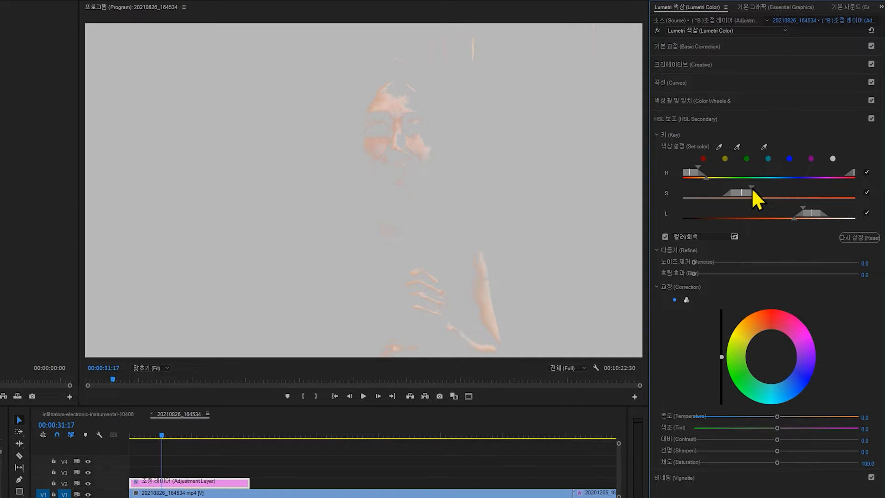
left_click(753, 190)
left_click_drag(751, 190, 755, 188)
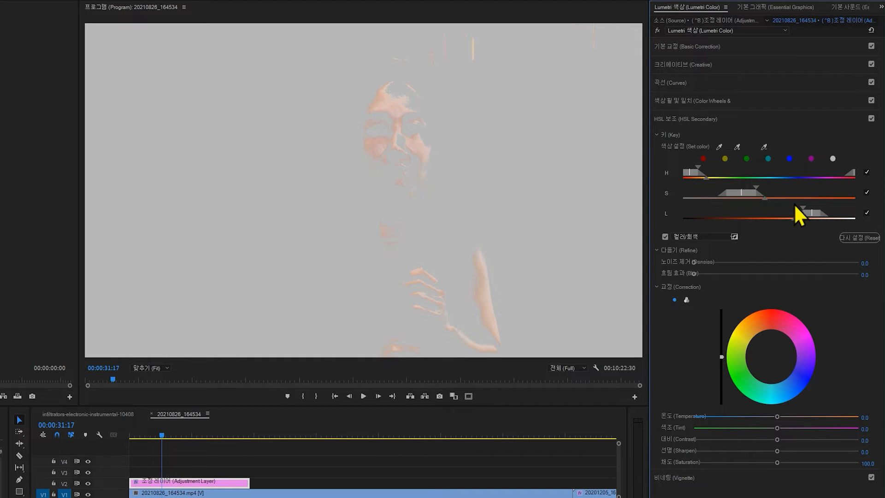
left_click_drag(800, 207, 794, 207)
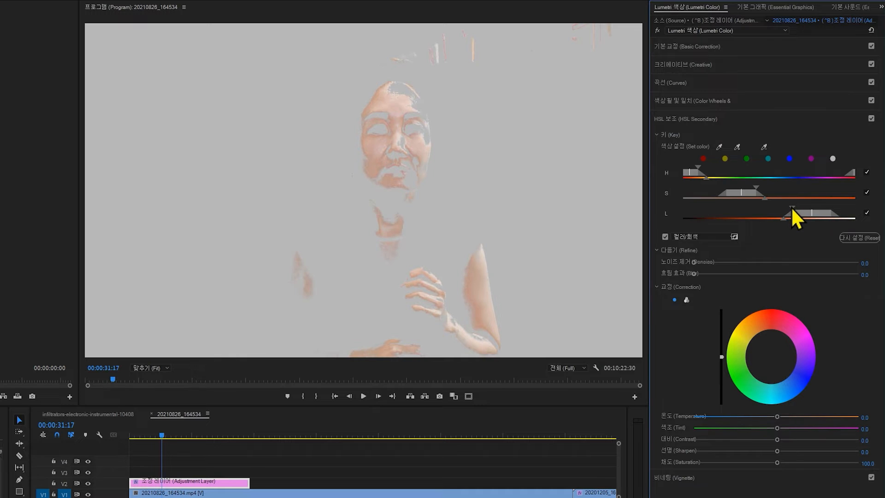
left_click_drag(789, 208, 790, 208)
left_click_drag(782, 218, 718, 219)
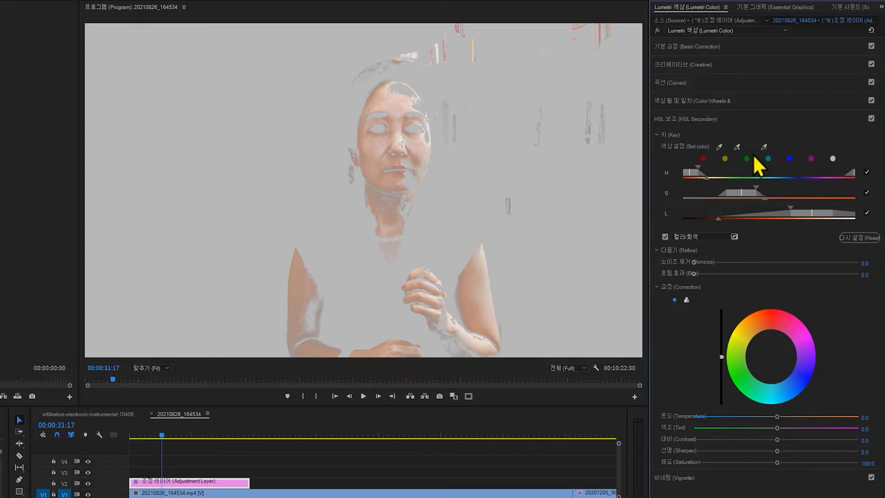
Remove the lip color from the key, widen the saturation range, fine-tune the hue range, and turn the color/gray mask off.
left_click(764, 147)
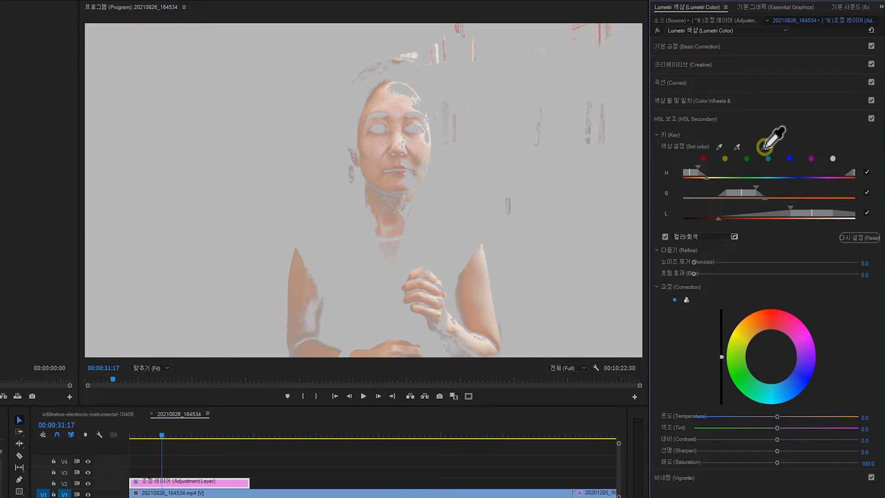
left_click(399, 171)
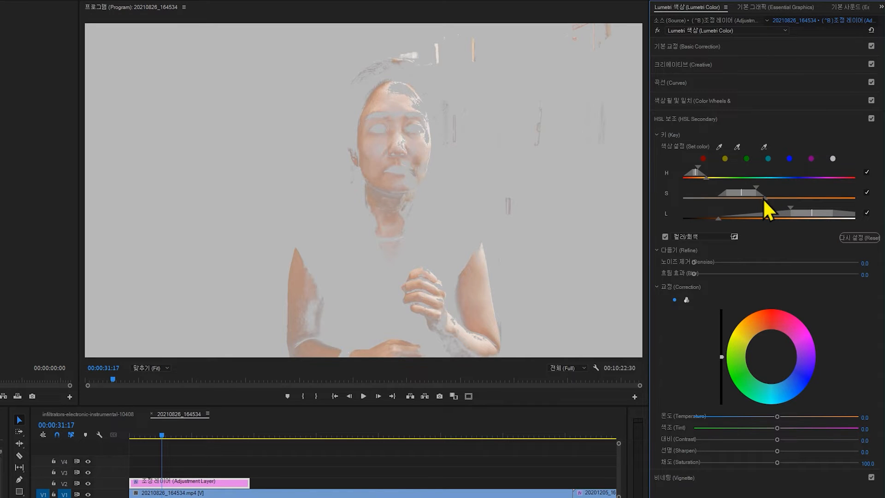
left_click_drag(765, 198, 764, 188)
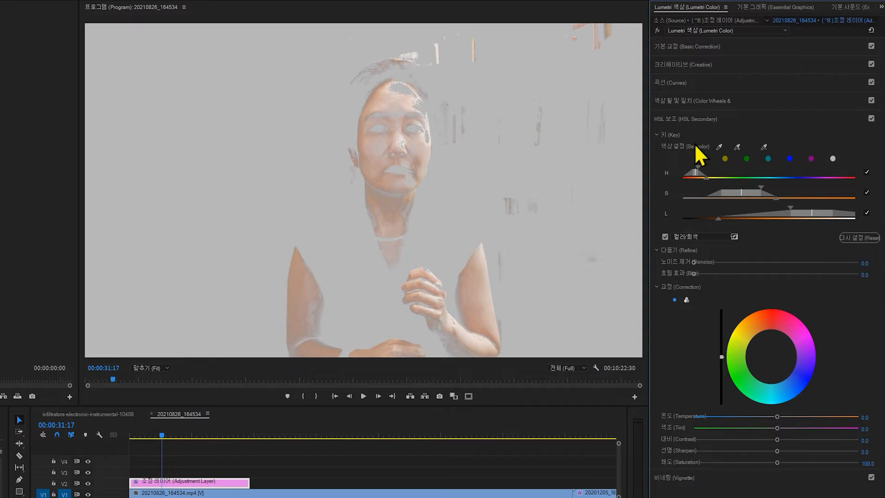
left_click_drag(699, 165, 704, 167)
mouse_move(709, 167)
left_mouse_down()
mouse_move(700, 168)
mouse_move(721, 170)
mouse_move(701, 172)
left_mouse_up()
left_click(665, 237)
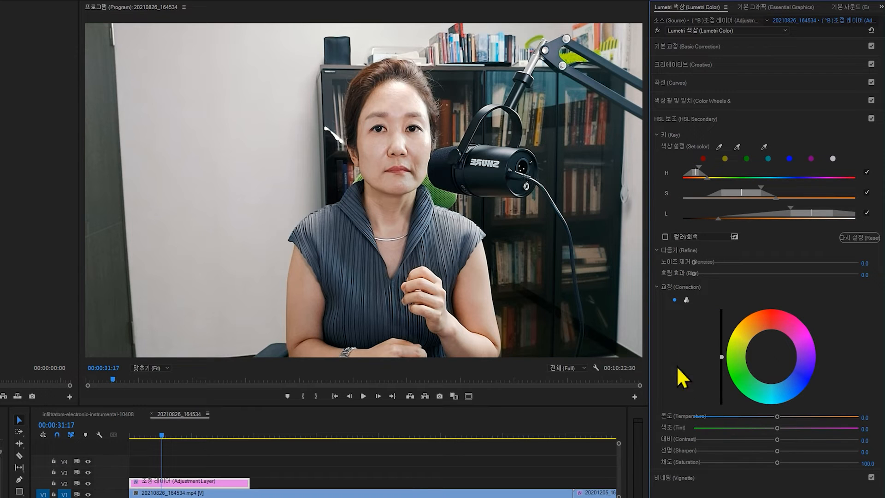
Try cooling the keyed skin to temperatures of -64.3 and -70.4, comparing with the color/gray mask on and off.
left_click(665, 237)
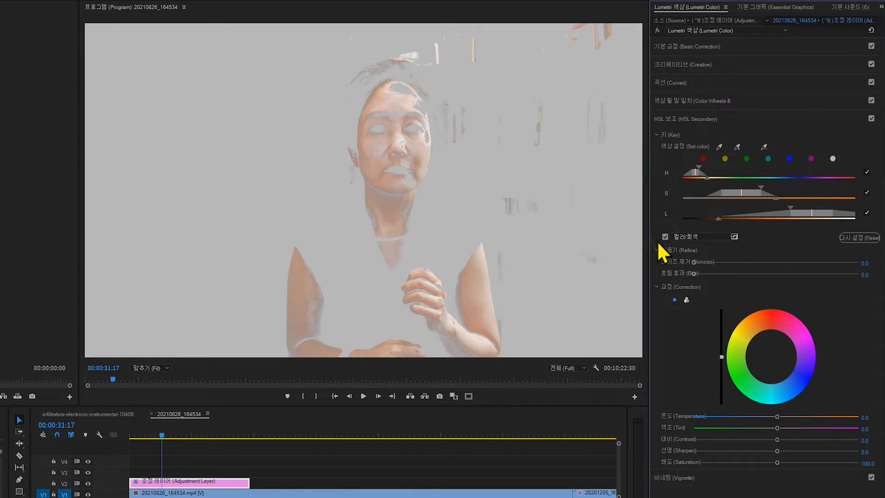
left_click_drag(778, 417, 723, 417)
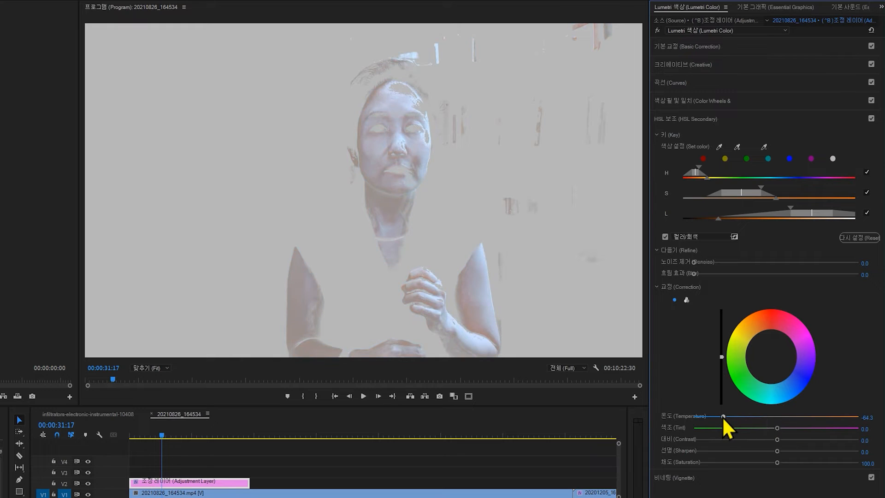
left_click(666, 236)
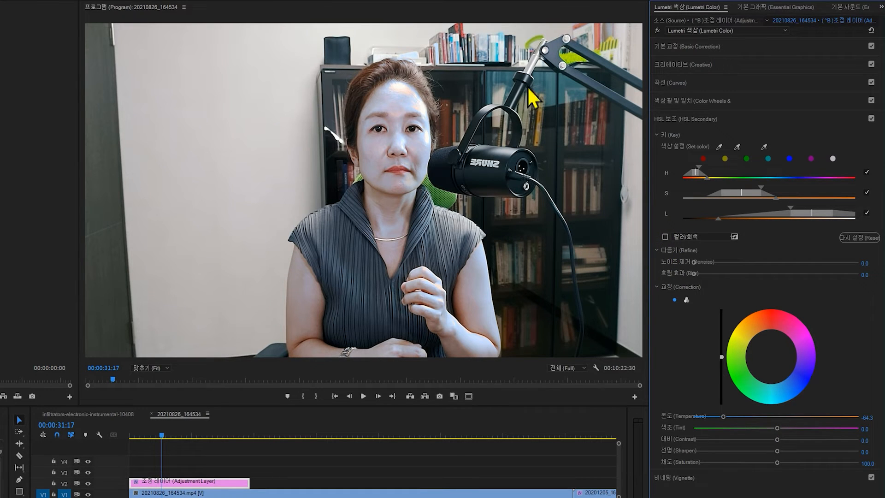
left_click_drag(723, 417, 718, 417)
left_click(665, 237)
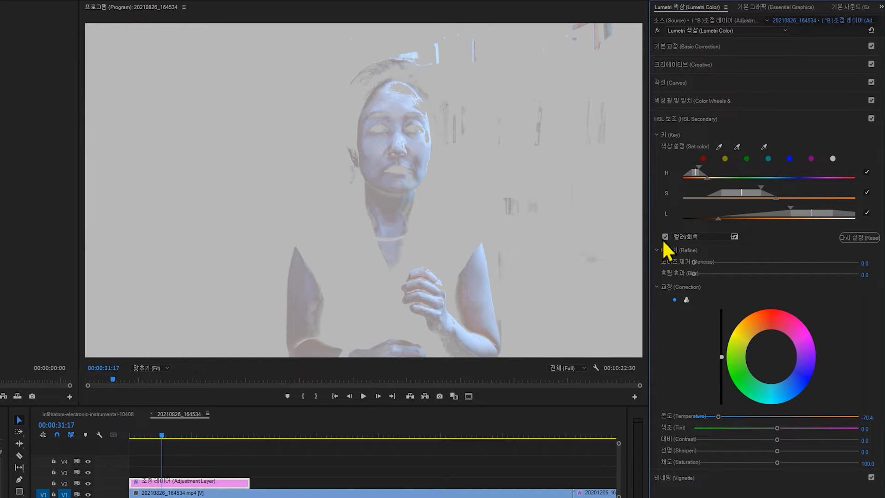
left_click(665, 237)
Set the keyed skin's temperature to 1.5 and sharpen to -81.4, then compare with HSL Secondary off and on.
left_click_drag(753, 417, 779, 417)
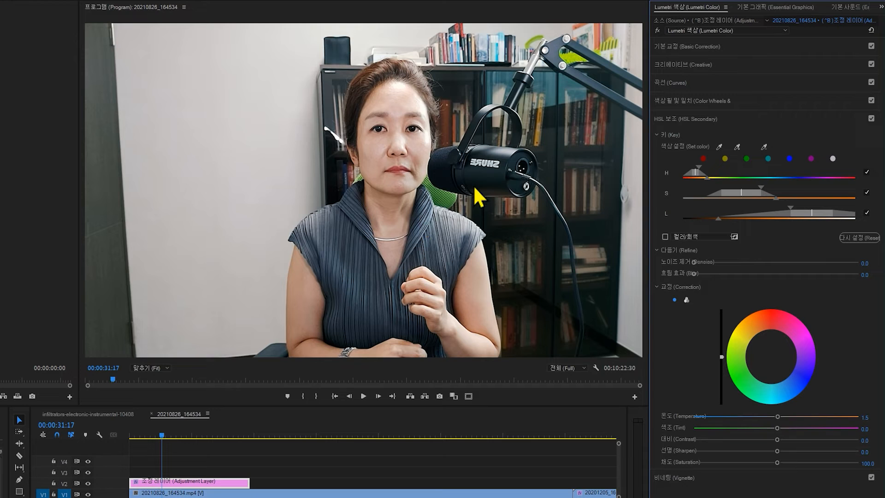
left_click_drag(694, 274, 710, 276)
left_click_drag(777, 451, 716, 451)
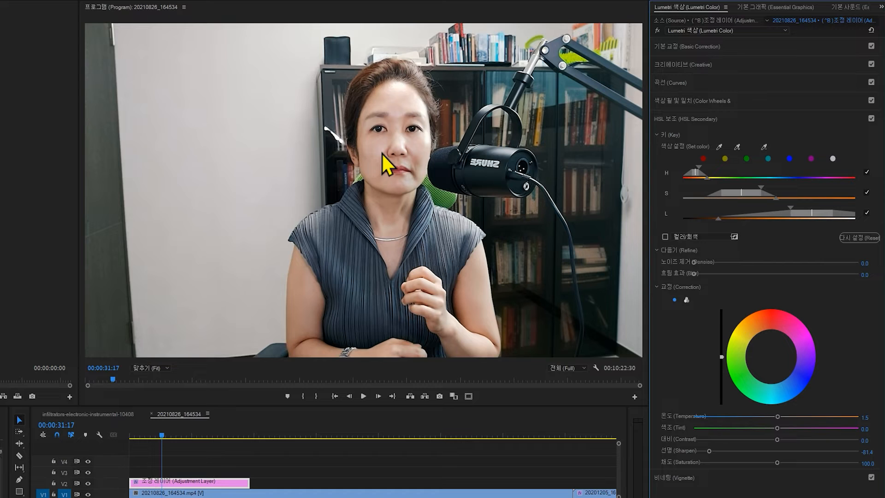
left_click(871, 118)
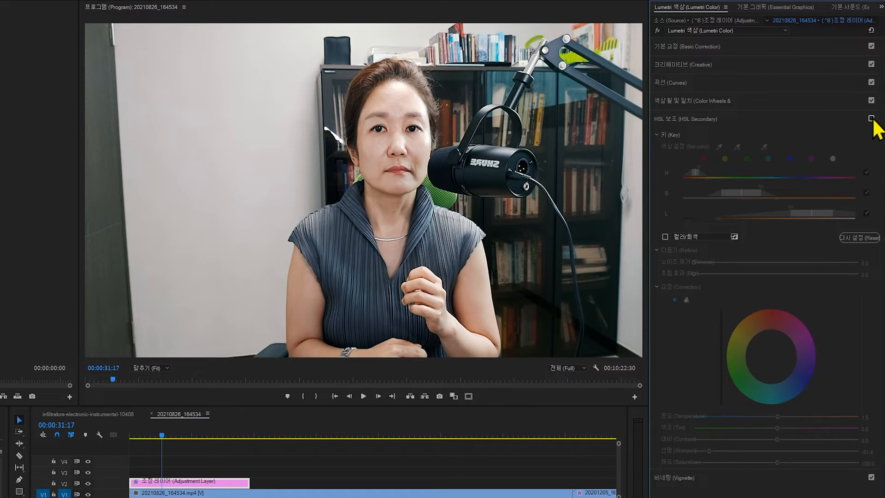
left_click(872, 119)
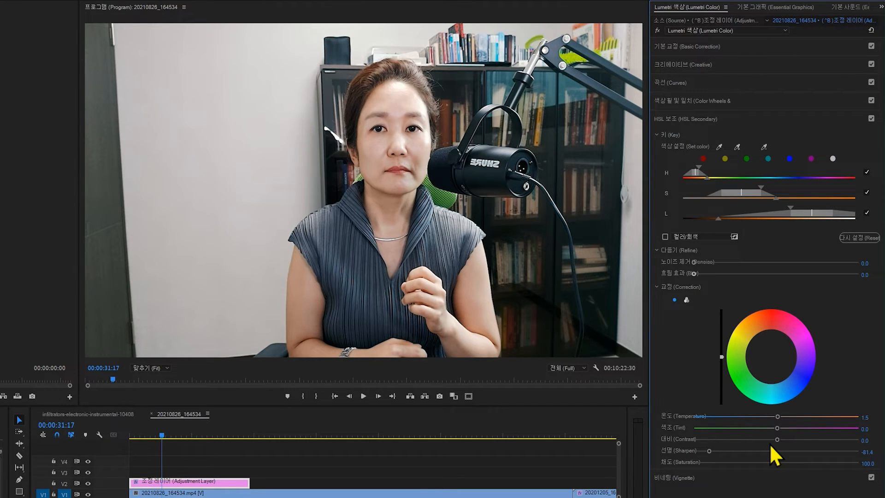
Set the keyed skin's sharpen to -49.2, then try a saturation of 151.3 and reset it to 100.
left_click_drag(709, 451, 699, 451)
left_click(756, 451)
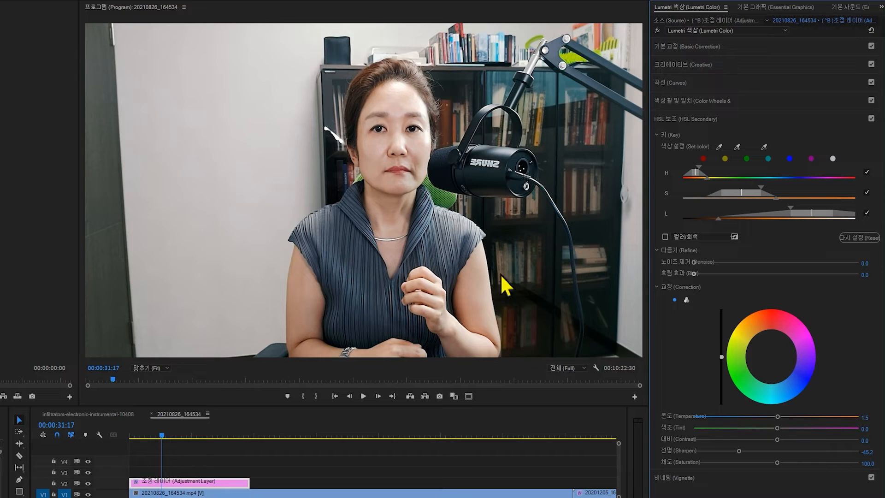
left_click_drag(739, 450, 819, 463)
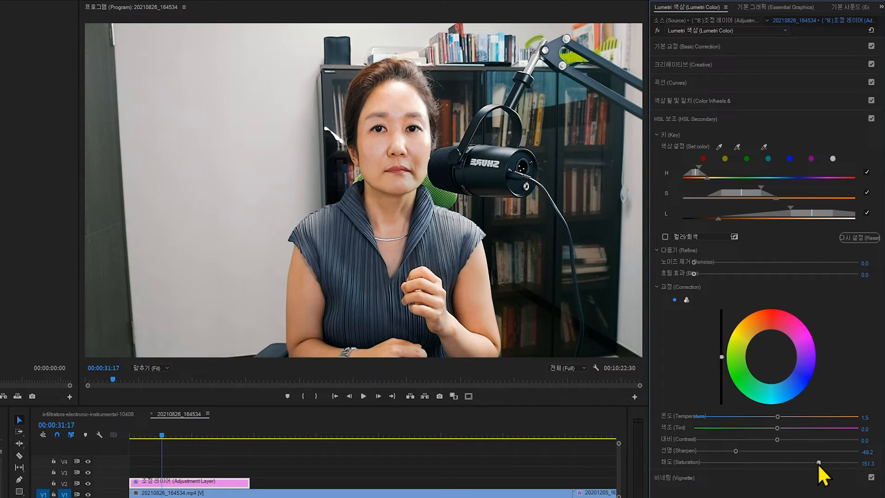
left_click_drag(819, 463, 808, 462)
double_click(808, 463)
Set the keyed skin's temperature to -1.0 and tint to 4.5, then check the correction in the color/gray mask.
mouse_move(782, 419)
left_mouse_down()
mouse_move(814, 421)
mouse_move(770, 419)
mouse_move(779, 419)
left_mouse_up()
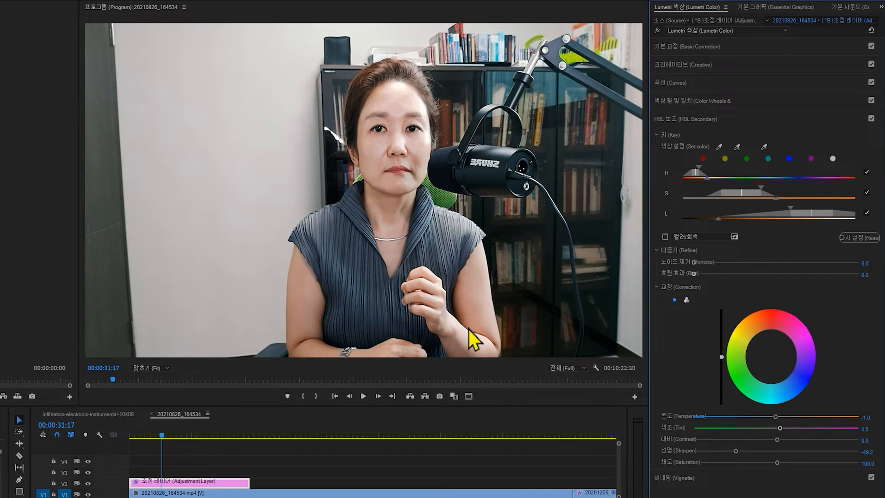
left_click(666, 236)
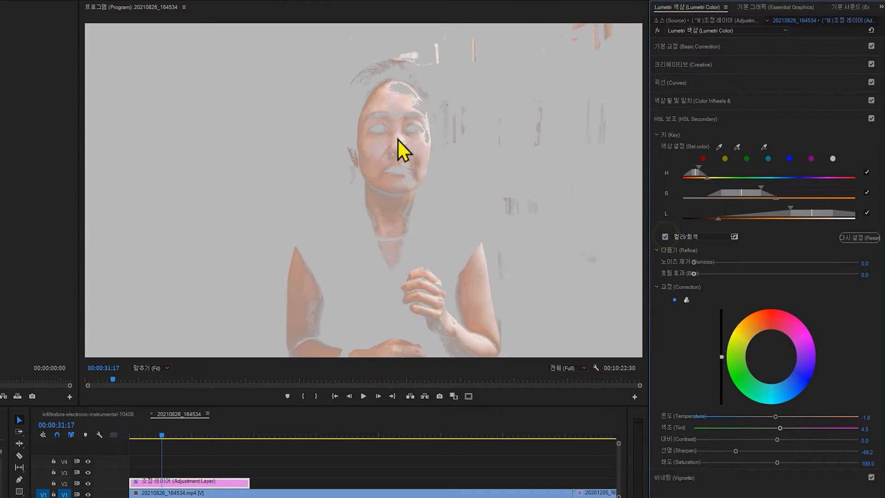
left_click(665, 237)
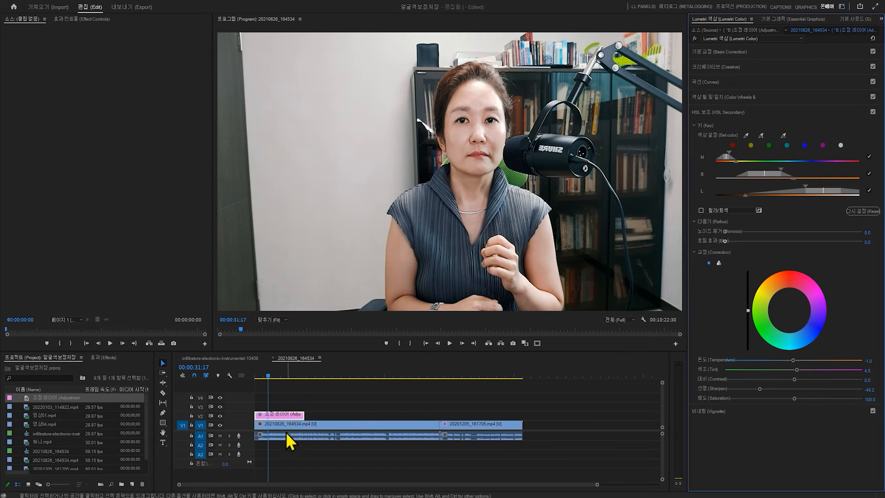
Extend the adjustment layer on V2 across nearly the whole first clip, then compare the footage with track V2 off and on.
left_click_drag(302, 414, 435, 414)
left_click_drag(276, 377, 324, 382)
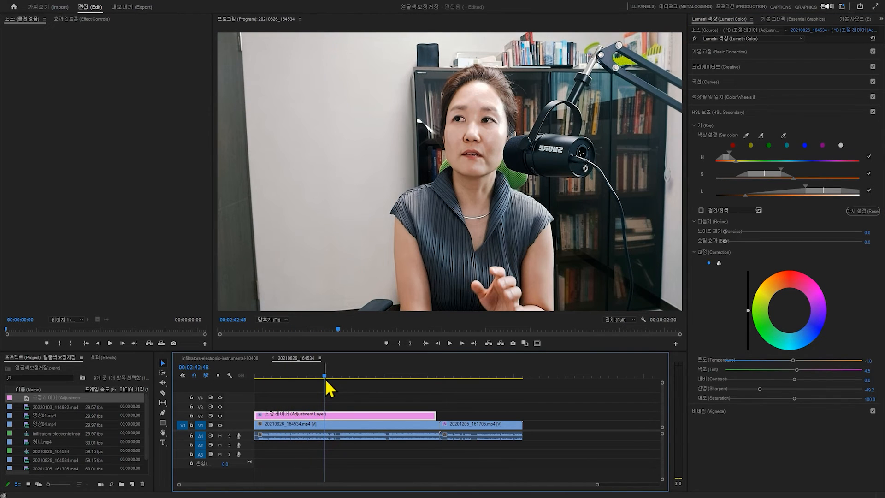
left_click(220, 416)
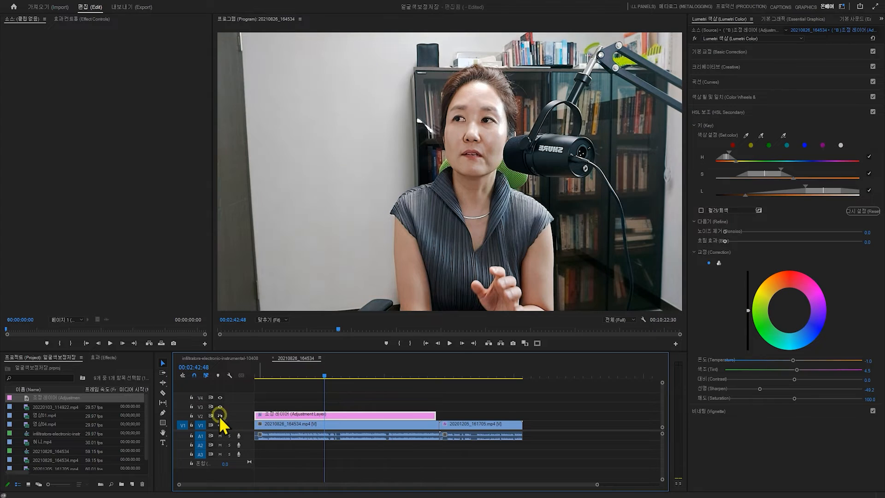
left_click(220, 416)
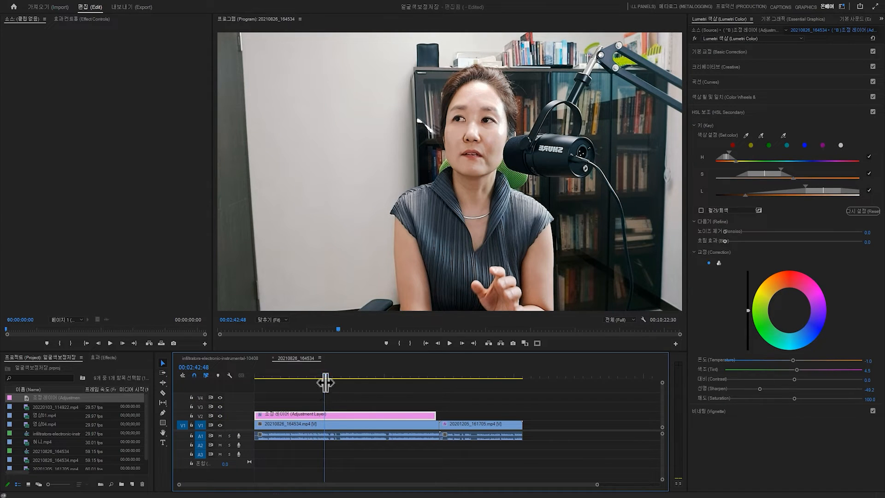
Expand track V2, try adjustment layer opacities of 18.4 % and 100 %, and settle on 79.6 %.
double_click(235, 418)
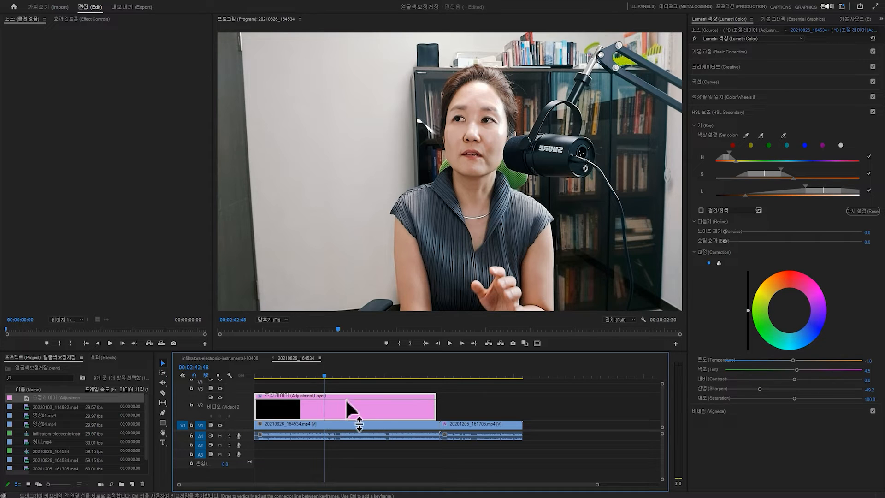
left_click_drag(346, 401, 347, 414)
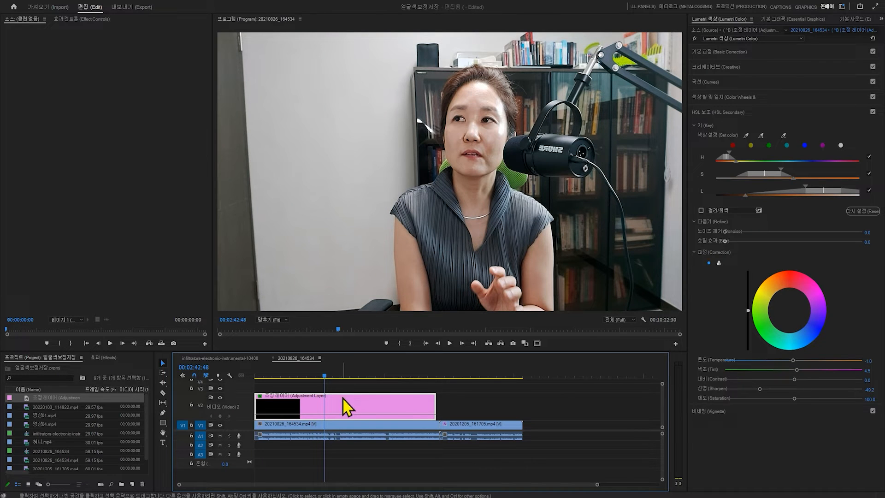
left_click(69, 19)
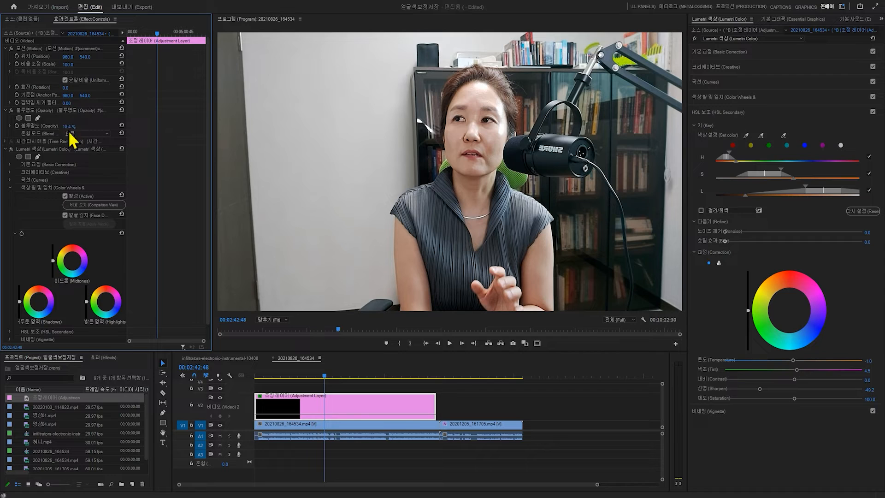
left_click_drag(346, 415, 347, 396)
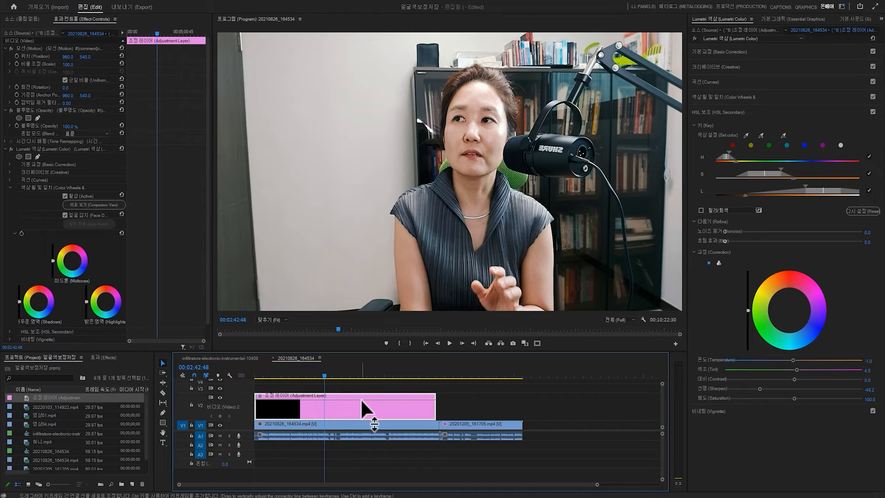
left_click_drag(362, 399, 361, 404)
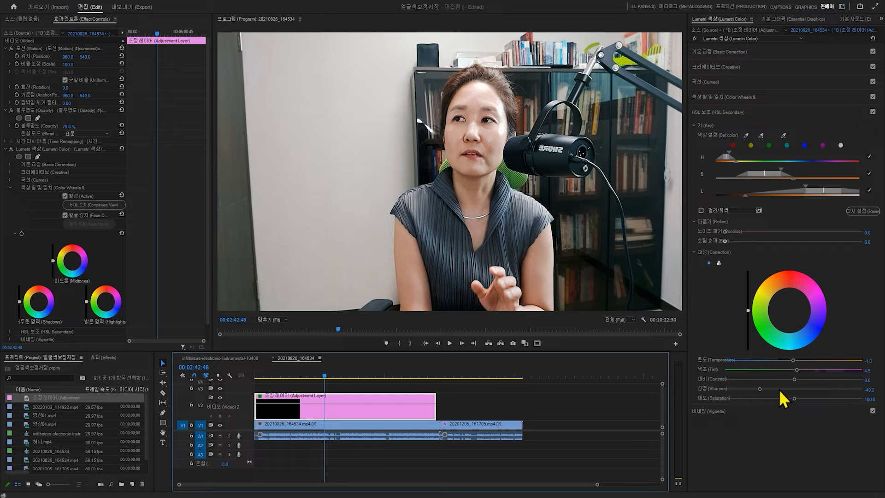
Extend the adjustment layer to the end of the second clip and check its skin key there in the color/gray mask.
left_click(458, 374)
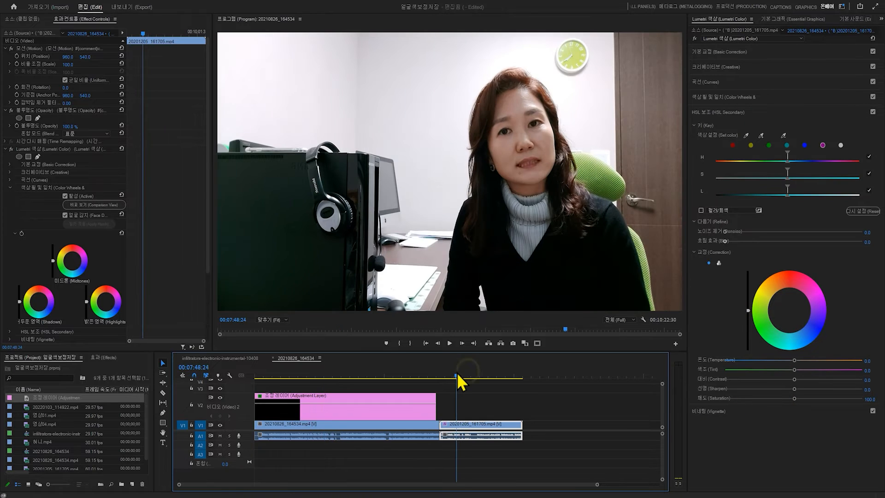
left_click_drag(434, 400, 521, 400)
left_click(220, 397)
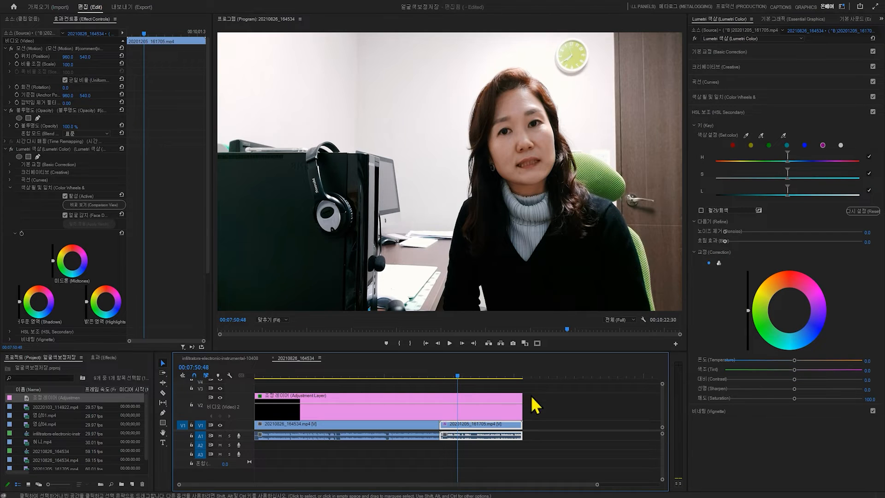
left_click(501, 411)
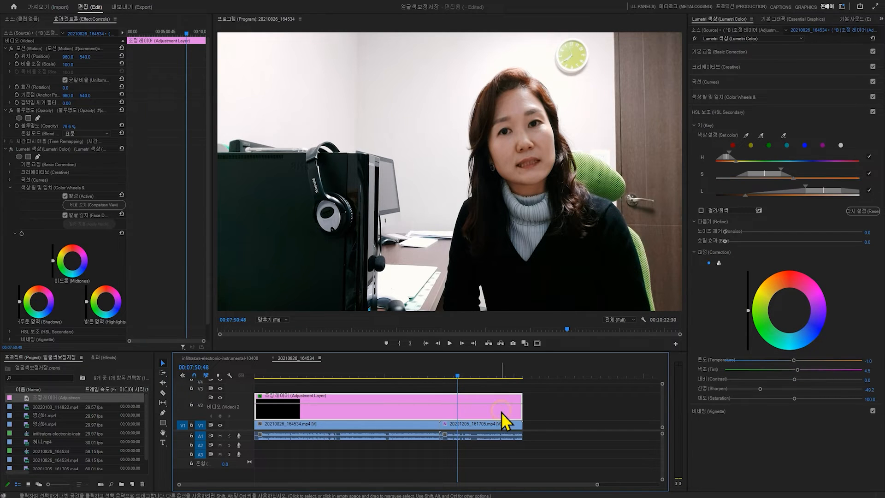
left_click(701, 210)
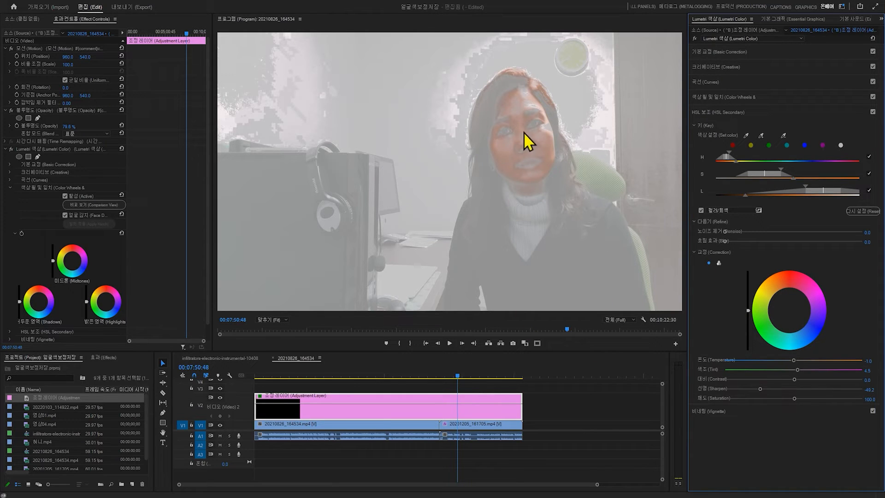
Split the adjustment layer with the Razor tool at the cut between the two clips.
left_click(163, 392)
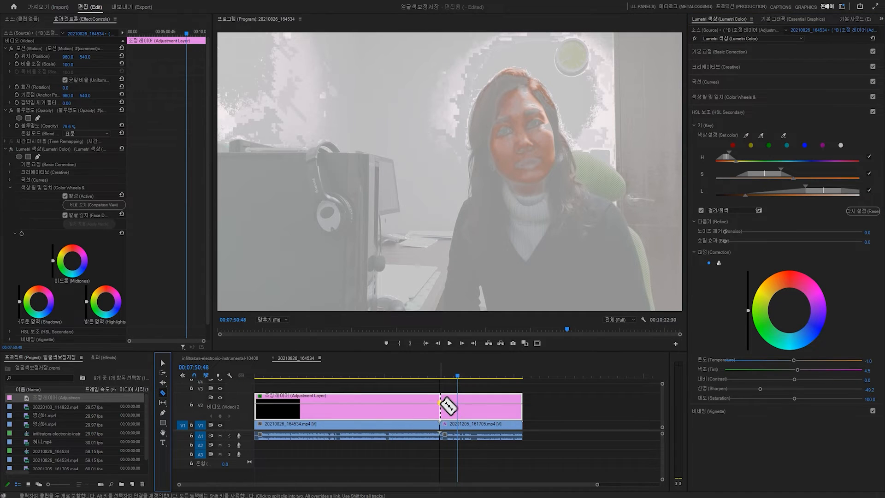
left_click(441, 406)
left_click(164, 363)
Widen the luminance key range on the second clip's adjustment layer to include darker skin, then turn off the color/gray mask.
left_click(473, 409)
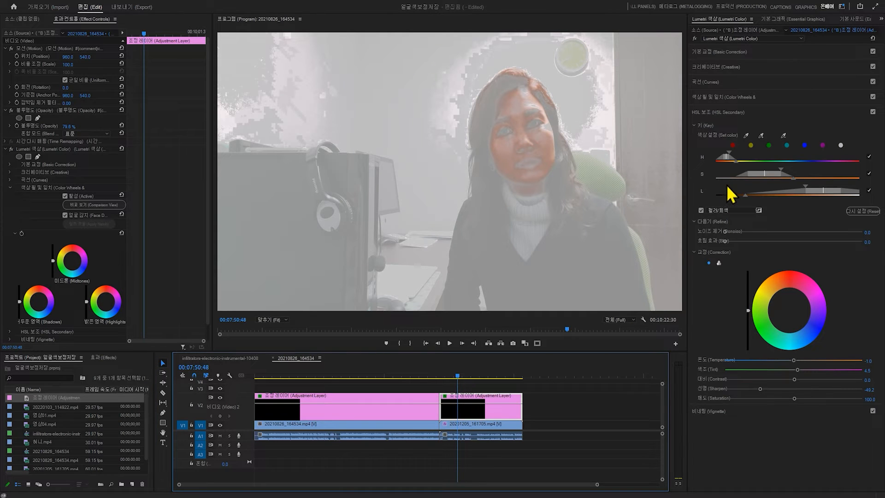
left_click_drag(747, 196, 787, 187)
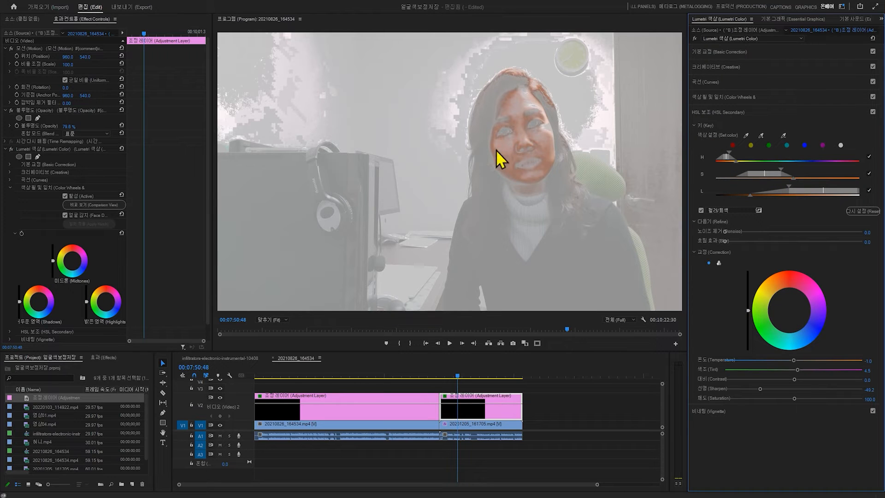
left_click(702, 210)
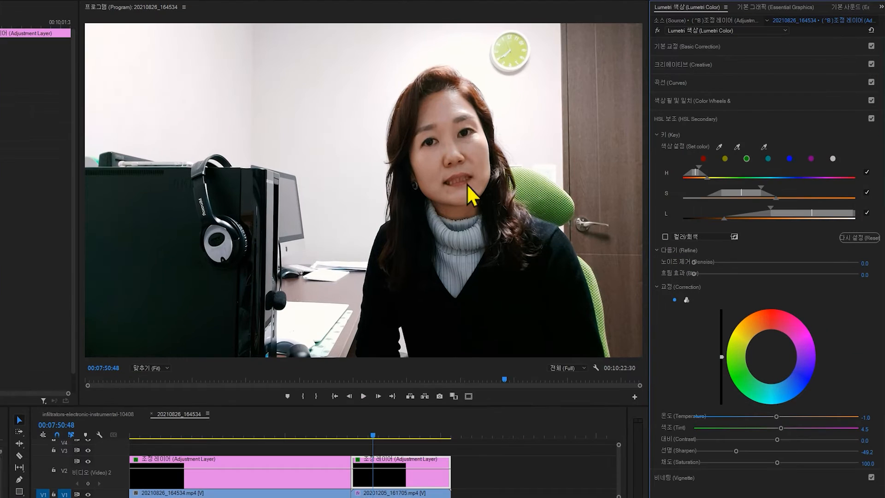
Enable the RGB curve on the second clip's adjustment layer and raise its midpoint slightly to brighten the image.
left_click(687, 83)
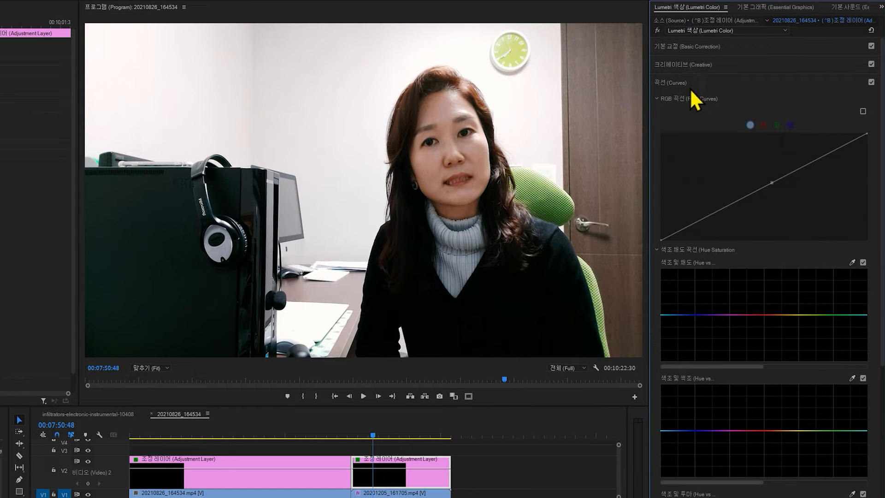
left_click(861, 112)
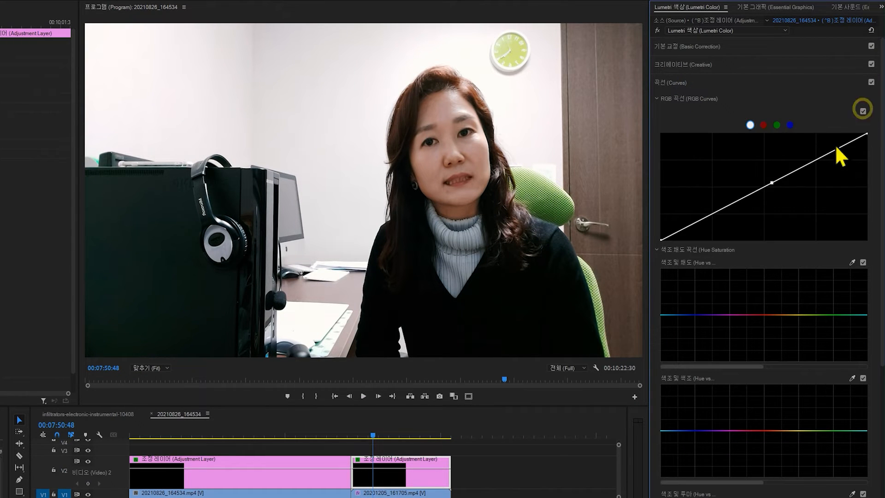
left_click_drag(773, 183, 760, 175)
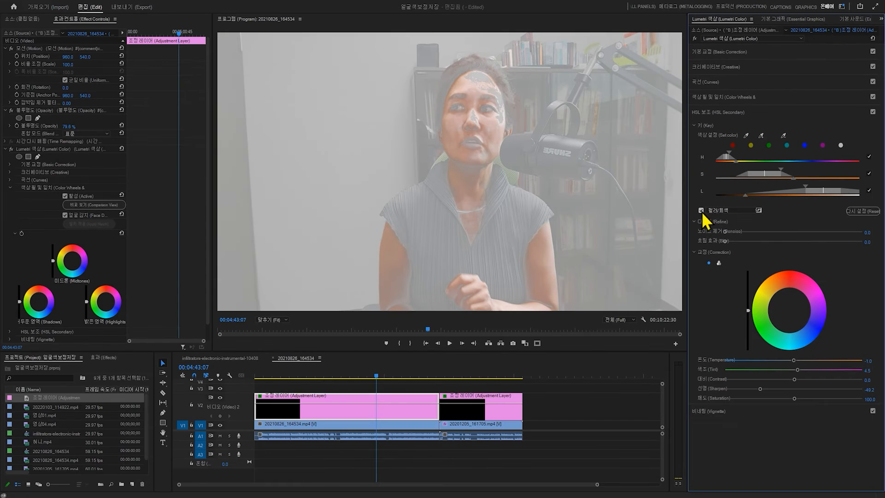
Turn off the first adjustment layer's color/gray mask and save its Lumetri Color effect as a preset named 피부보정.
left_click(701, 211)
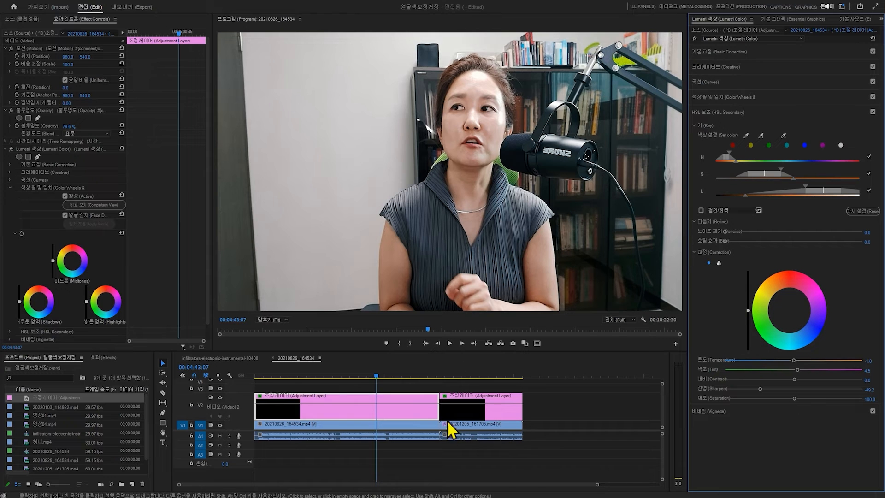
left_click(294, 396)
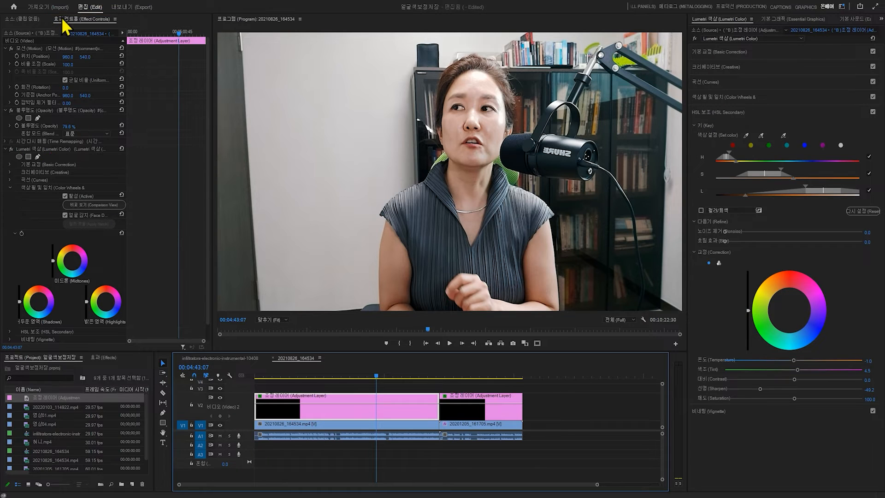
left_click(46, 149)
right_click(47, 157)
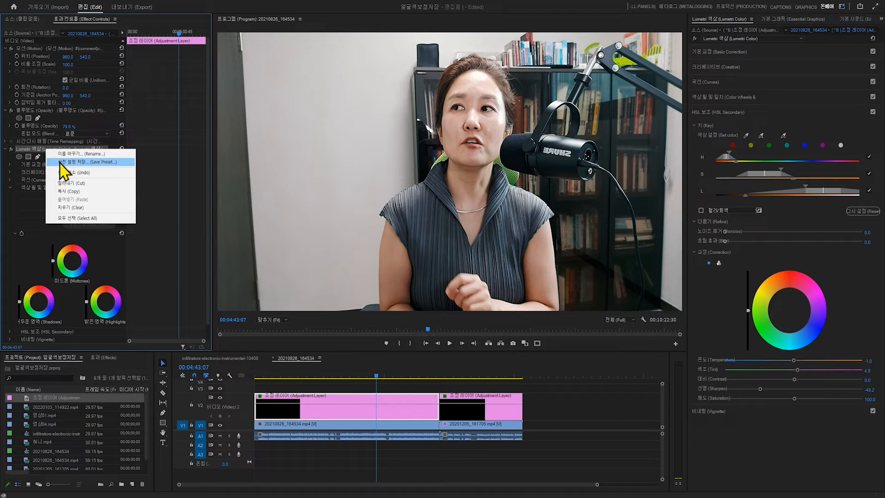
left_click(60, 163)
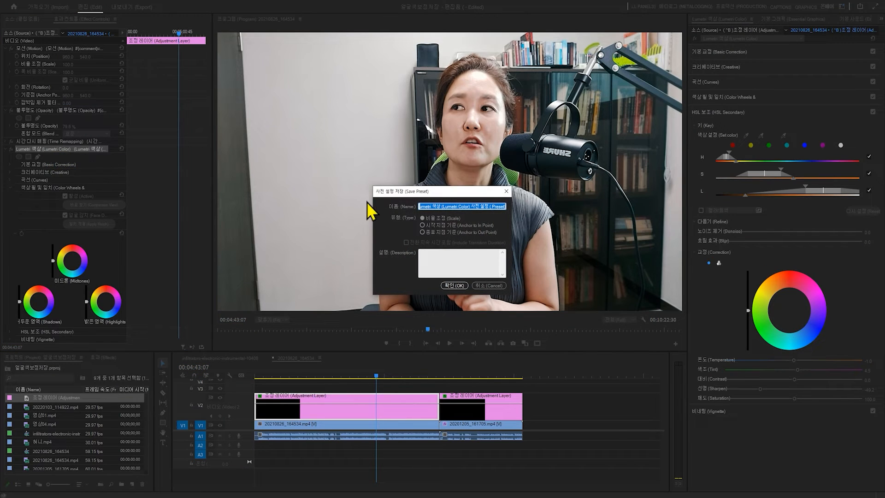
key("BackSpace")
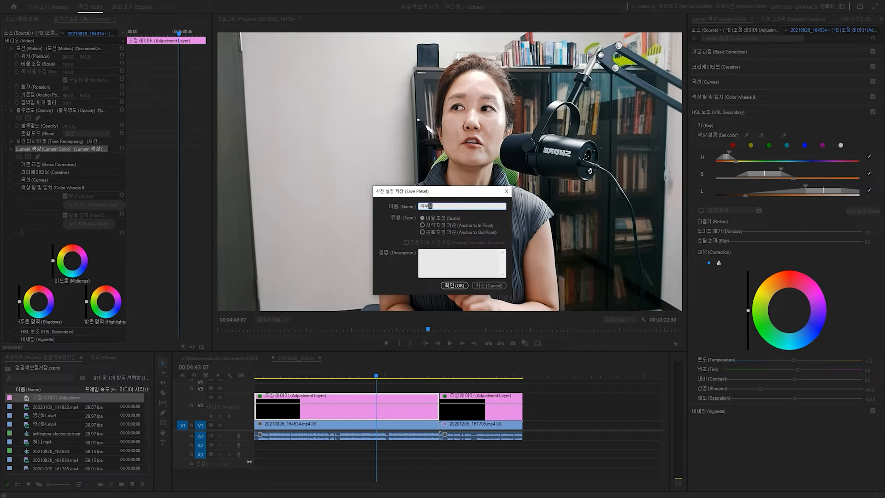
type("피부보정")
left_click(453, 285)
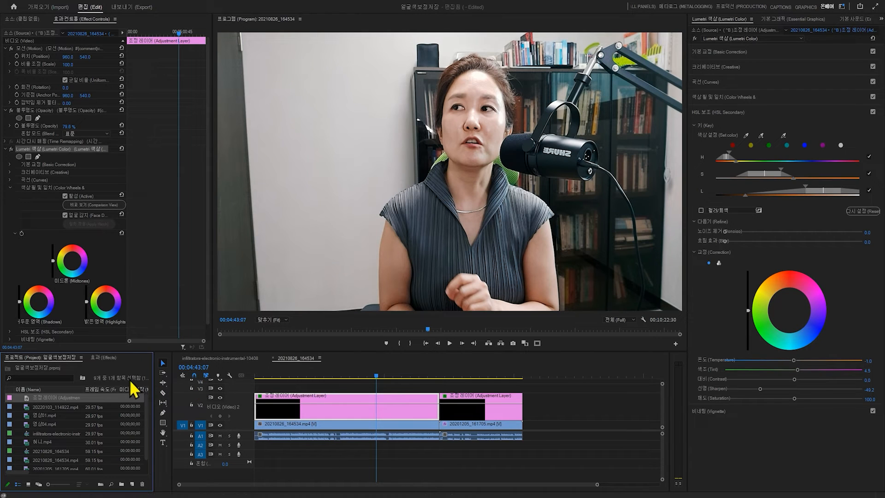
Look up the saved 피부보정 preset in the effect presets folder.
left_click(104, 359)
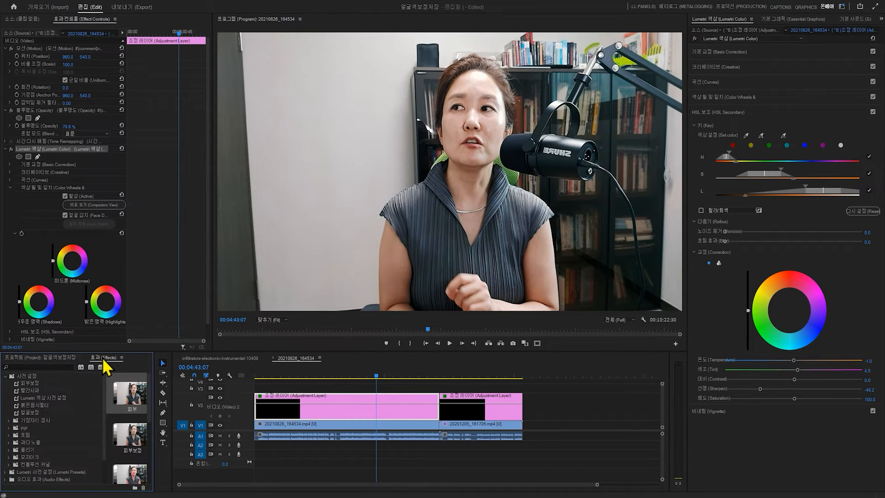
left_click(5, 376)
left_click(5, 376)
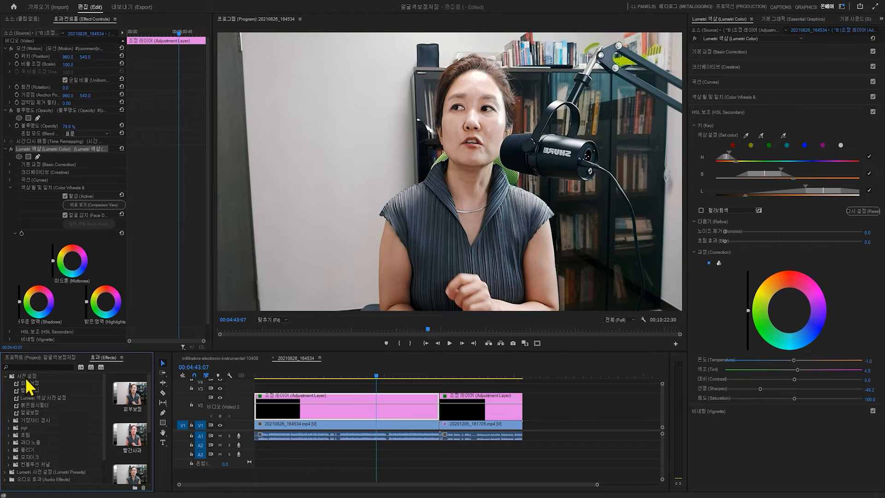
left_click(26, 385)
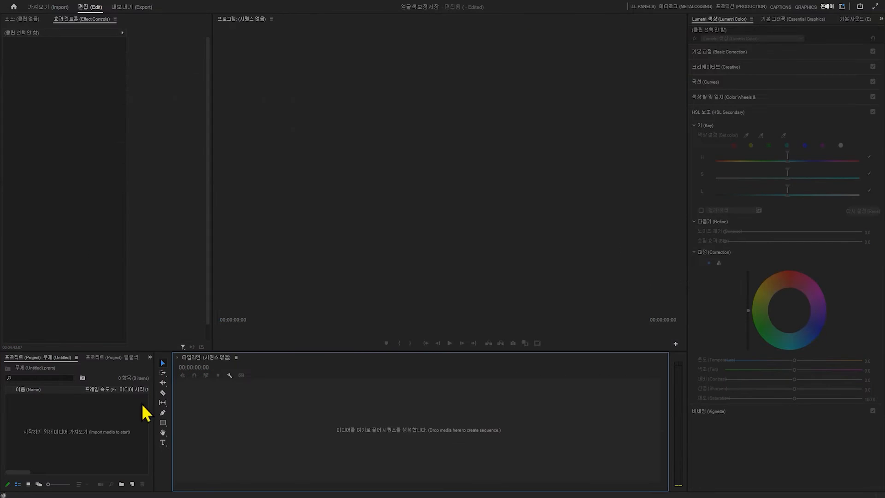
Import footage into the new untitled project and open the effect presets folder.
double_click(60, 419)
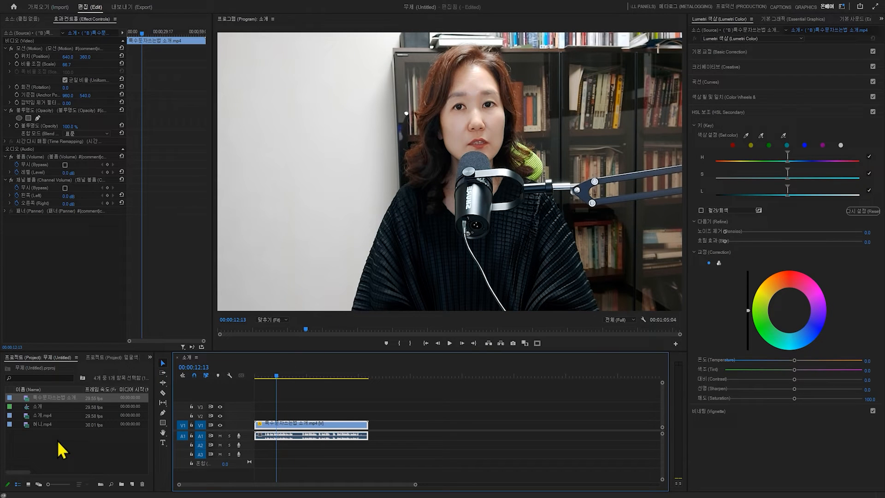
left_click(150, 358)
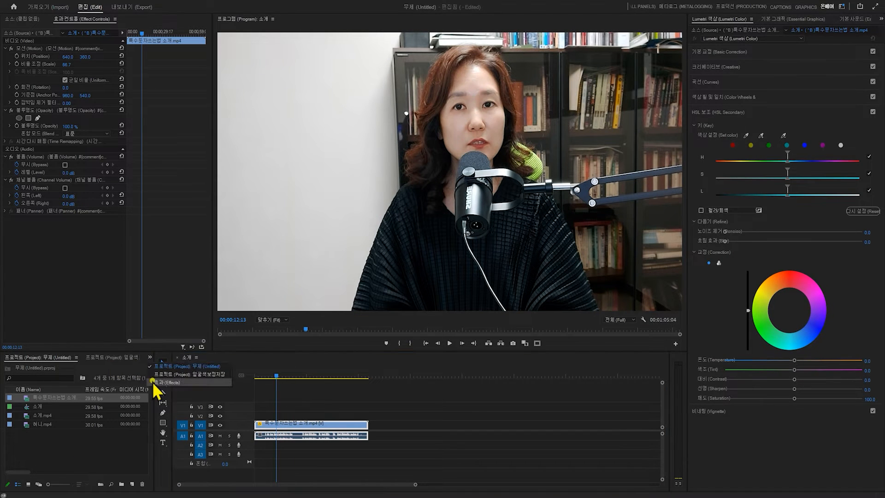
left_click(155, 387)
left_click(6, 376)
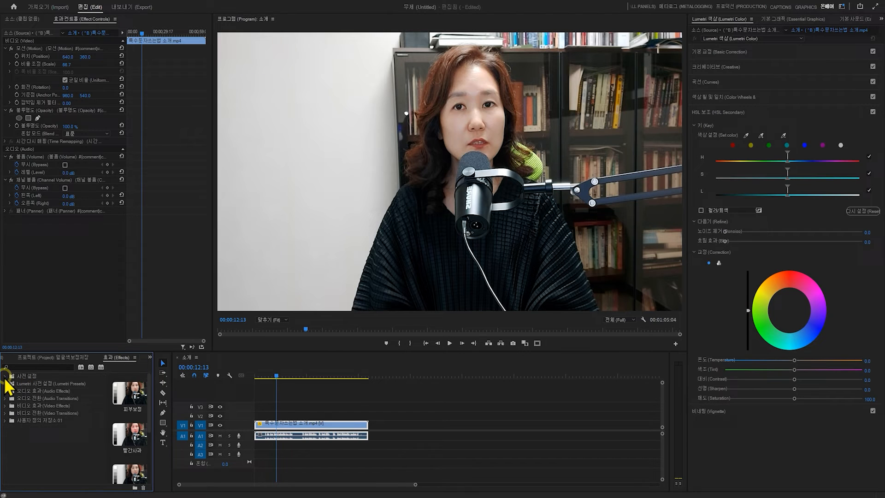
left_click(5, 376)
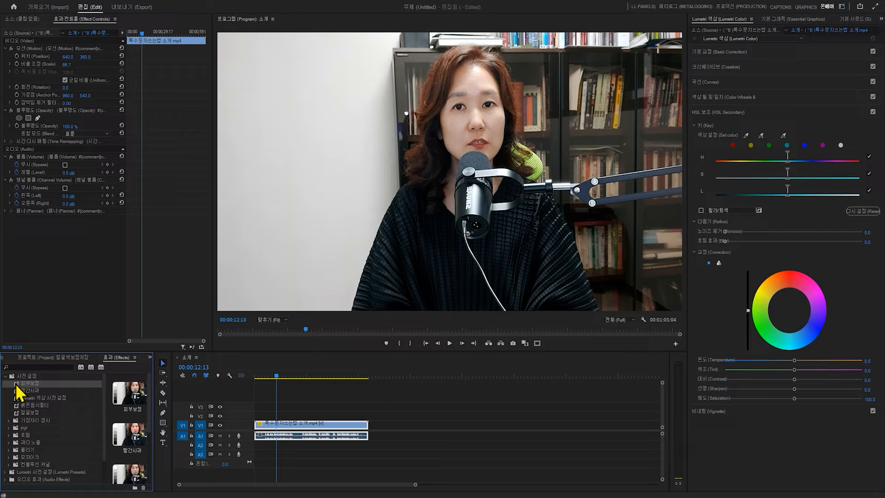
Try the 피부보정 preset directly on the talking-head clip on V1, then undo it.
left_click(16, 385)
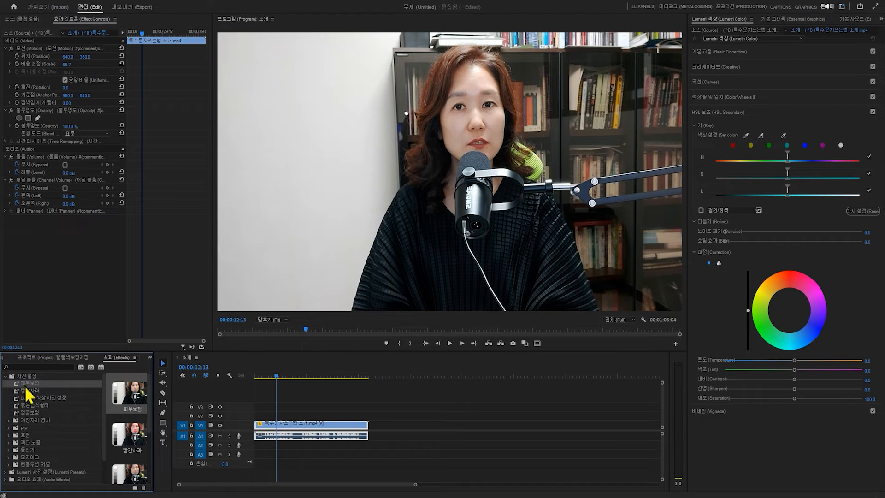
left_click_drag(19, 386, 277, 429)
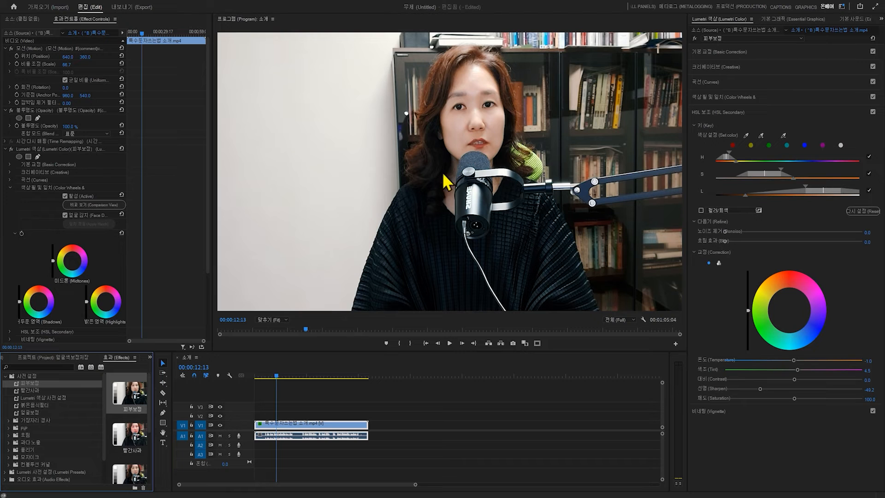
key("ctrl+z")
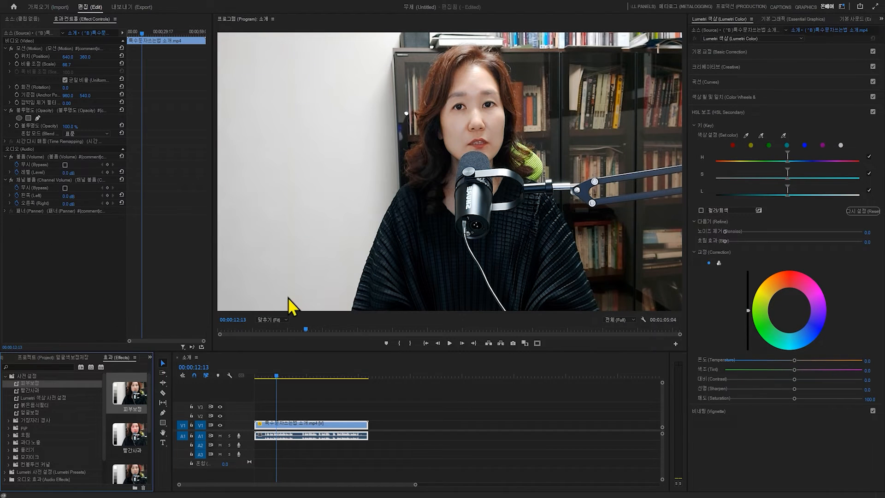
Create an adjustment layer in the untitled project and place it on V2 above the talking-head clip.
left_click(2, 357)
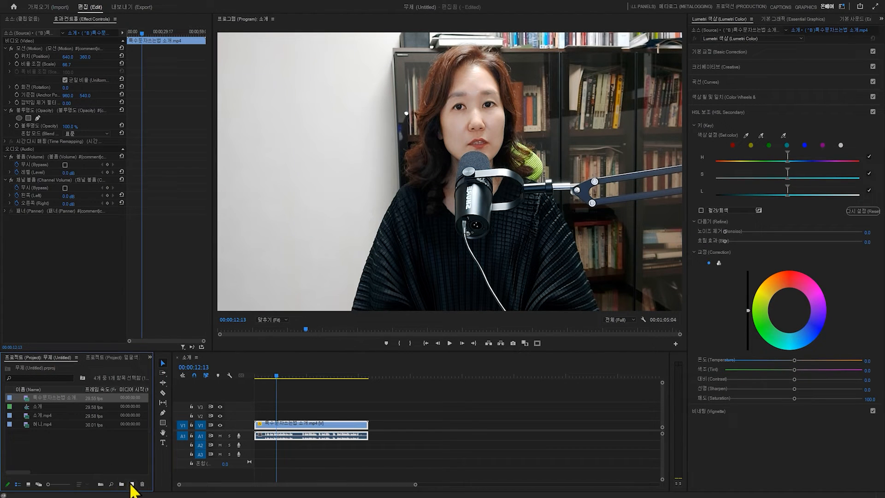
left_click(131, 484)
left_click(147, 434)
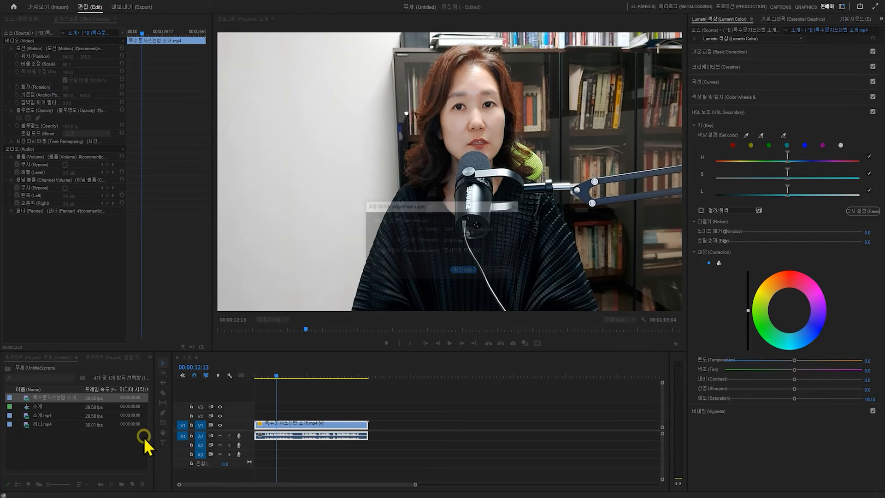
left_click(470, 272)
left_click_drag(39, 399, 264, 413)
Apply the 피부보정 preset to the adjustment layer on V2 and compare the picture with V2 hidden and shown.
left_click(153, 379)
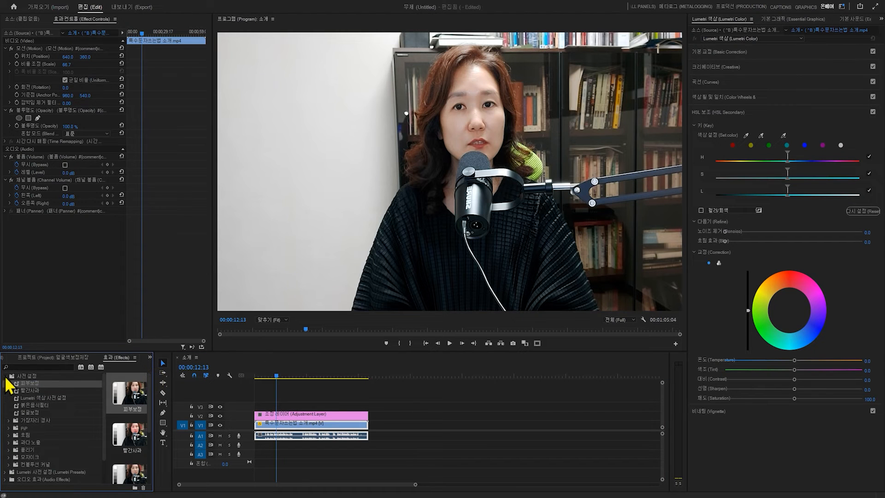
left_click(5, 375)
left_click(5, 376)
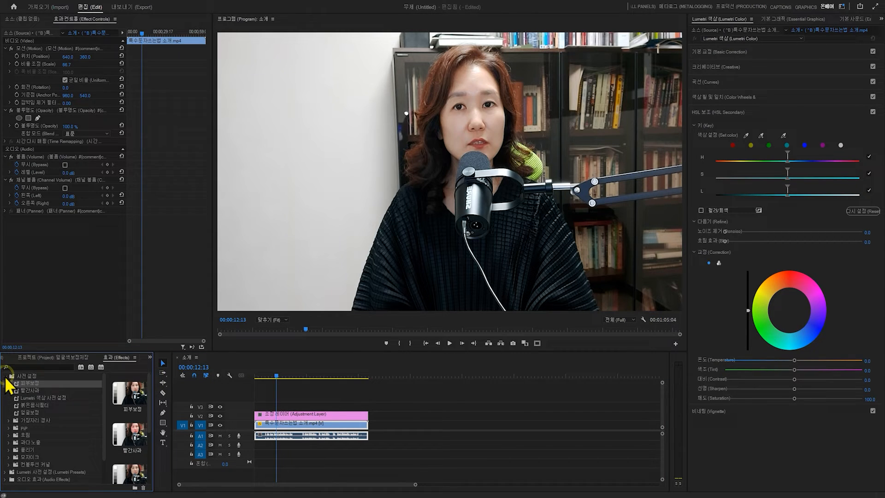
left_click_drag(28, 384, 282, 418)
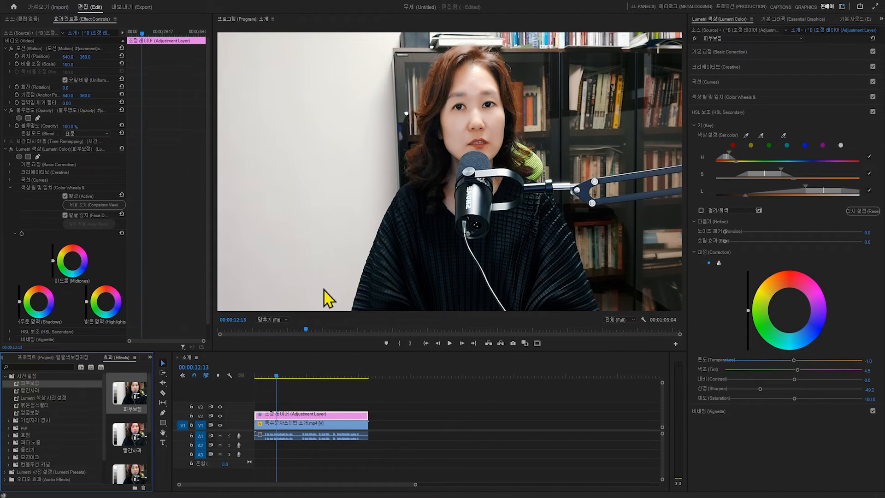
left_click(220, 416)
left_click(220, 416)
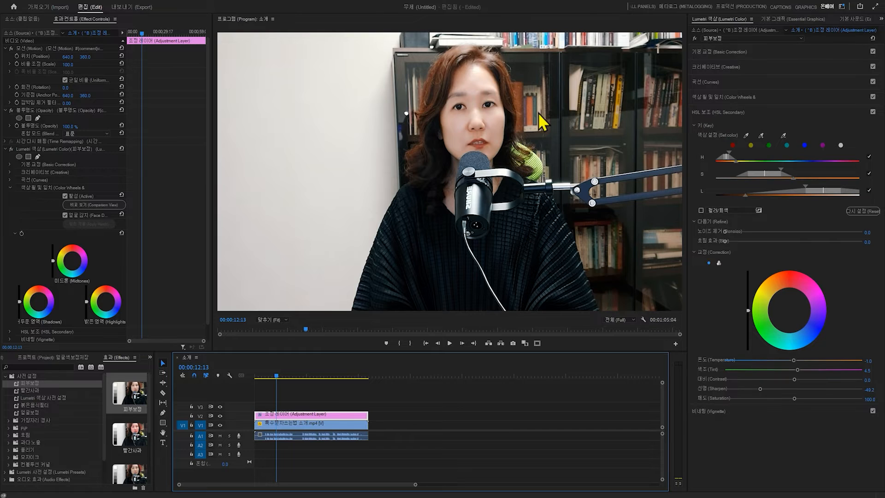
Retune the adjustment layer's HSL Secondary H, S and L key ranges using the color/gray mask, and set Sharpen to -27.1.
left_click(702, 211)
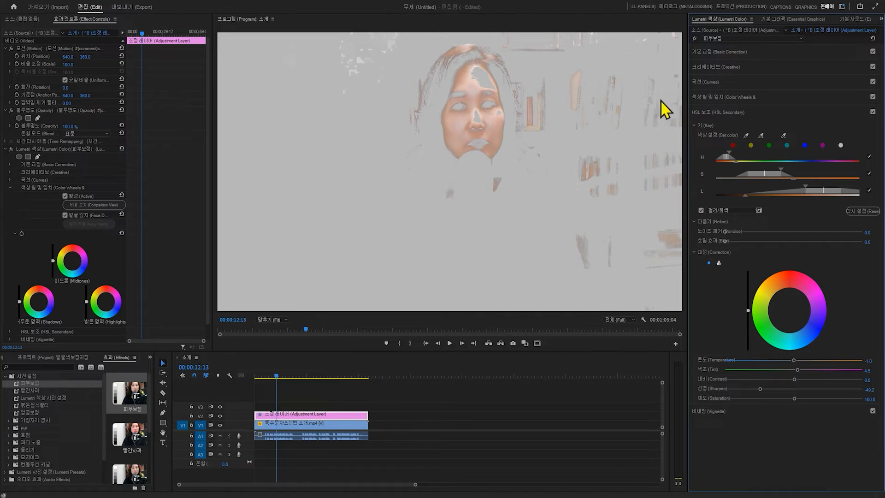
left_click_drag(749, 195, 771, 169)
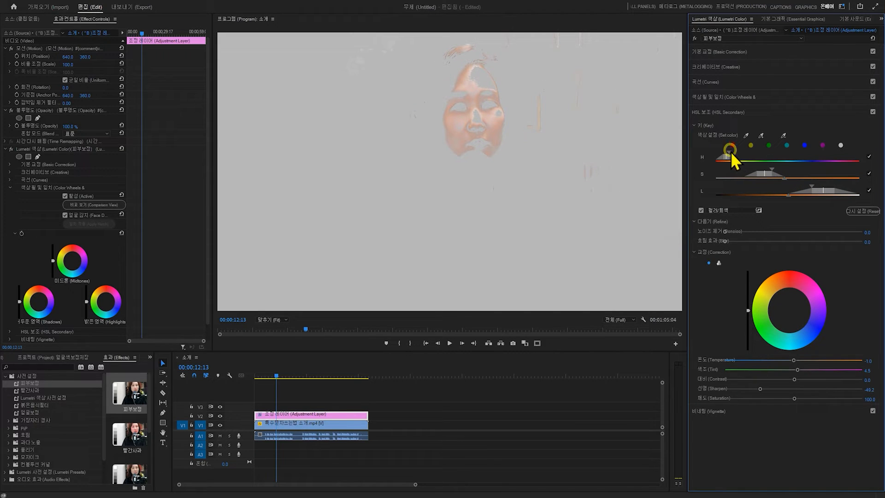
left_click_drag(730, 155, 737, 162)
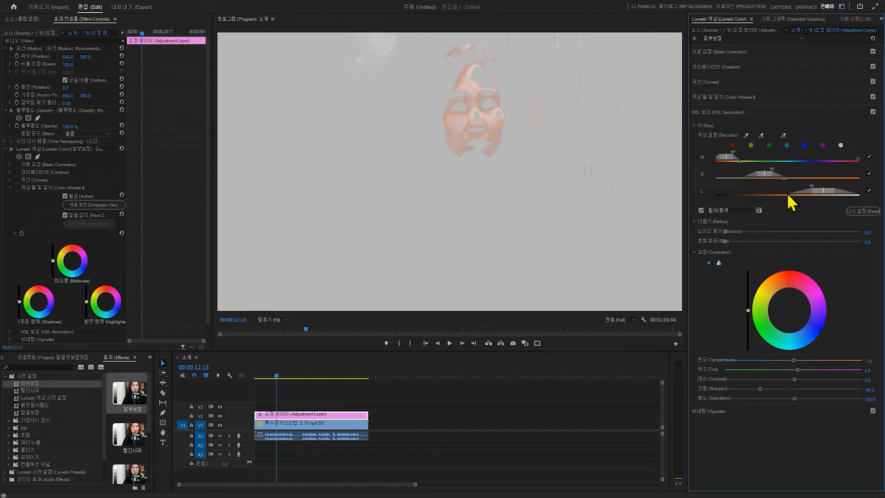
left_click(701, 210)
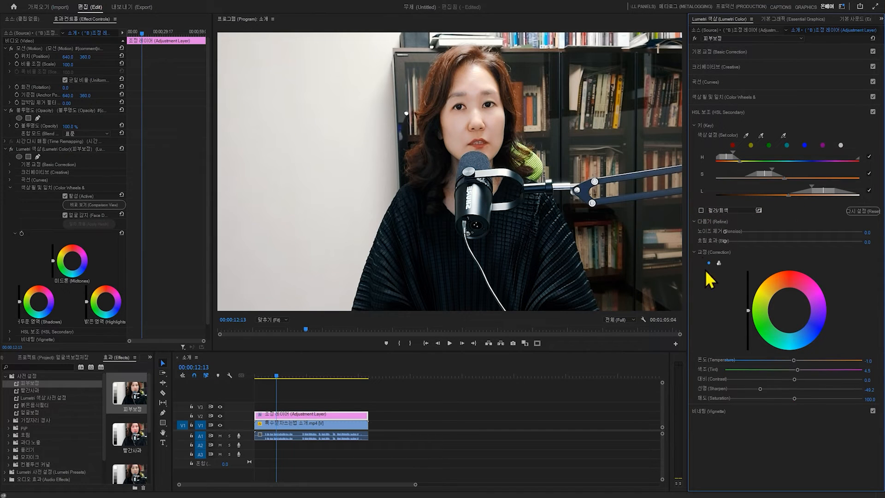
left_click(772, 388)
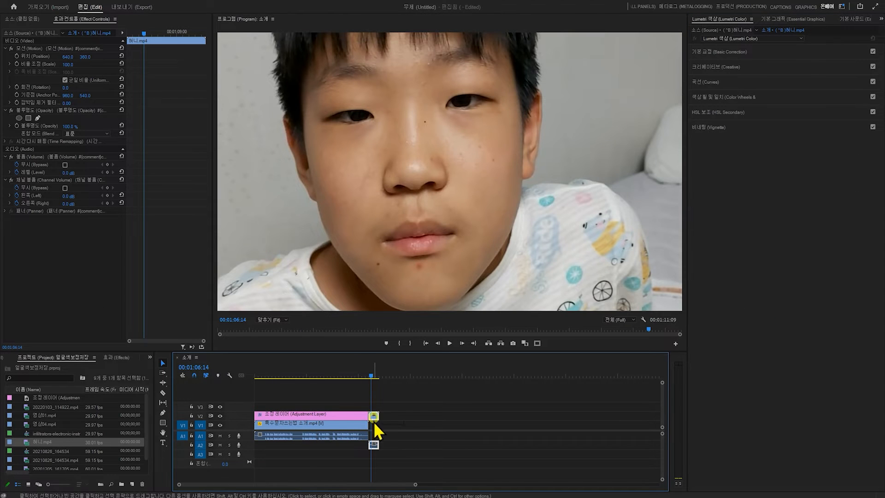
Extend the adjustment layer to cover the boy's close-up clip and compare the picture with V2 hidden and shown.
left_click_drag(364, 412, 379, 413)
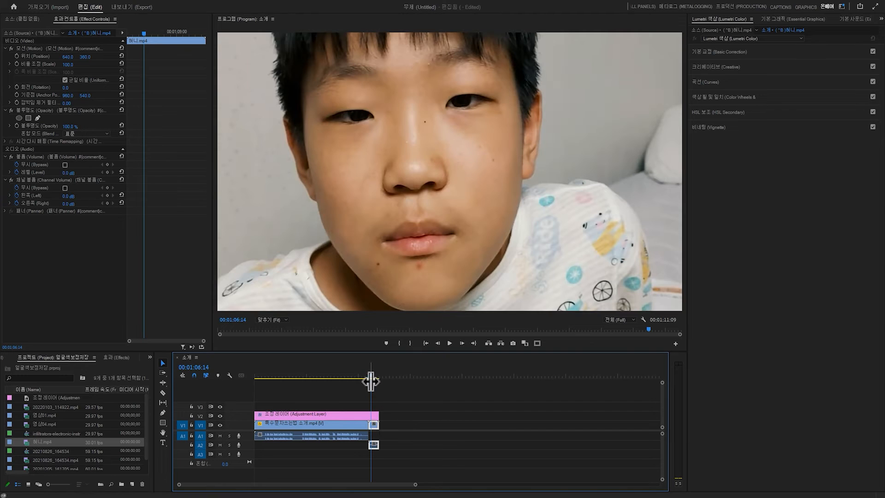
left_click(220, 416)
left_click(221, 416)
Split the adjustment layer with the Razor tool where the boy's close-up begins, and select the segment above that clip at 00:01:06:02.
left_click(374, 415)
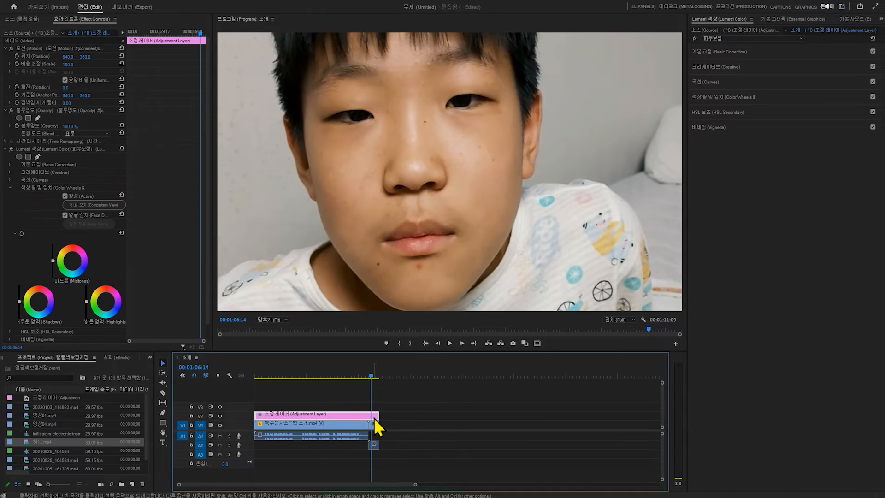
left_click(367, 375)
left_click(163, 393)
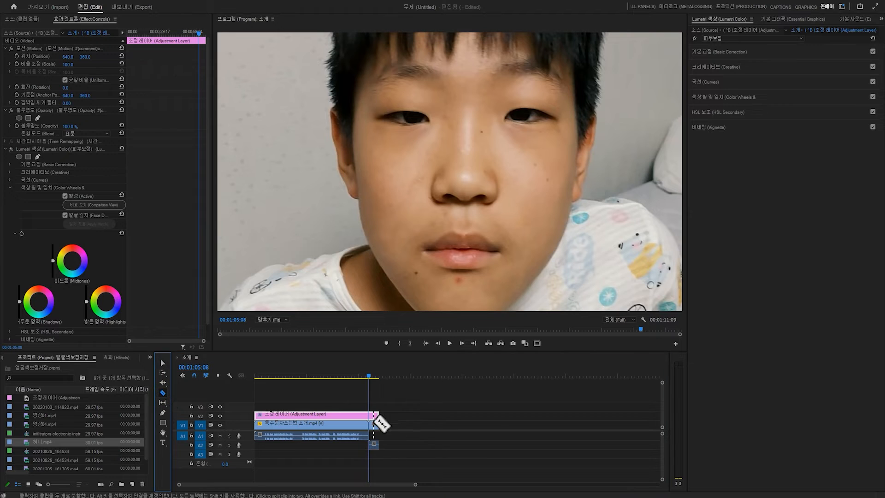
left_click(375, 417)
left_click(163, 363)
left_click(375, 416)
left_click(371, 377)
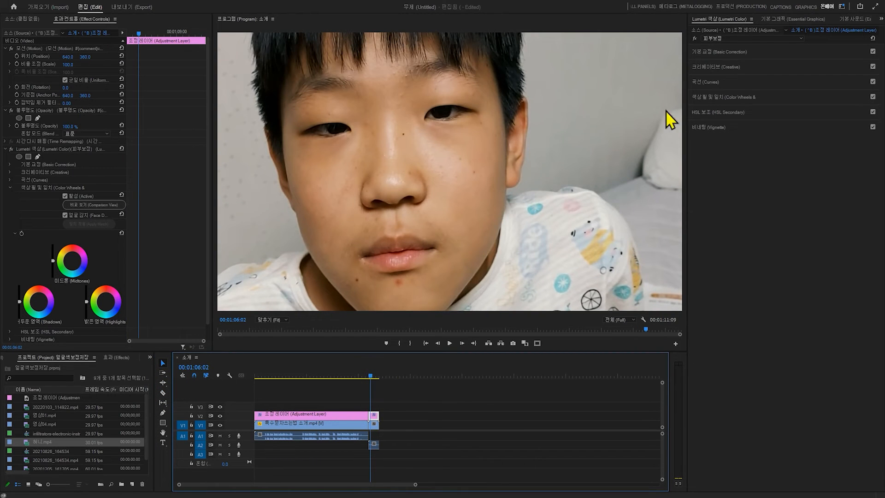
Widen the segment's HSL Secondary saturation and luminance key using the color/gray mask, and slightly lower its Sharpen and Temperature.
left_click(725, 113)
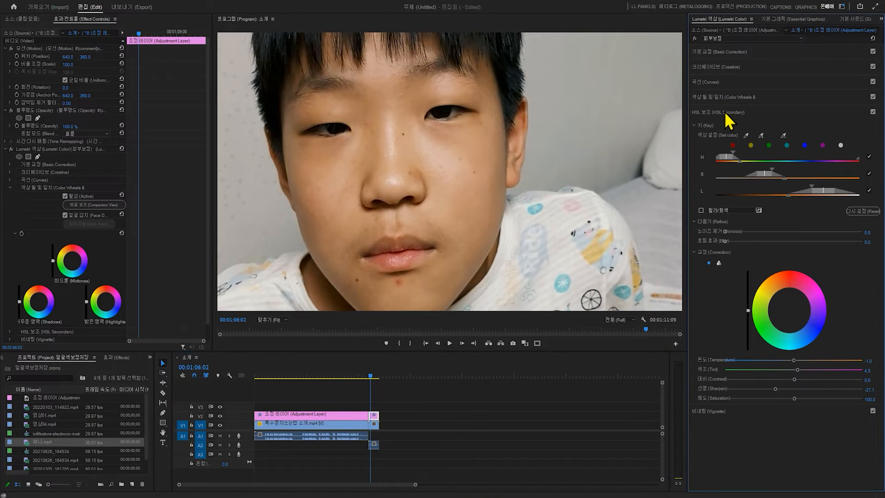
left_click(702, 210)
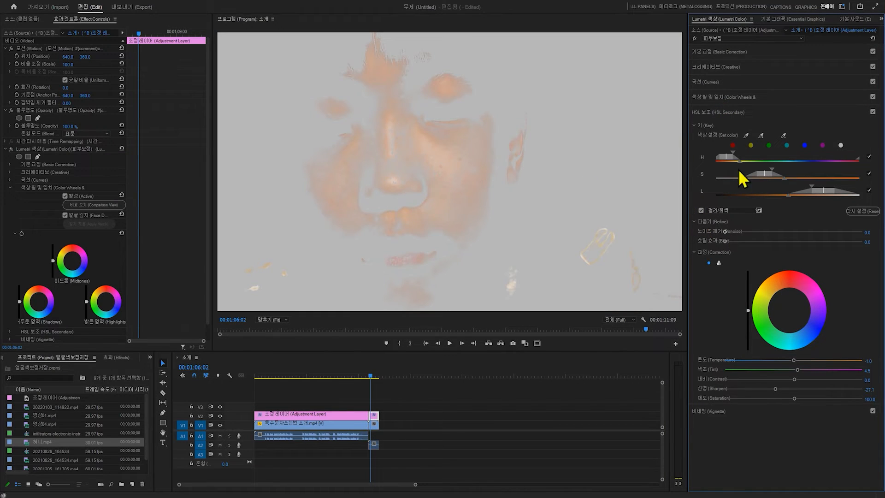
left_click_drag(806, 187, 781, 169)
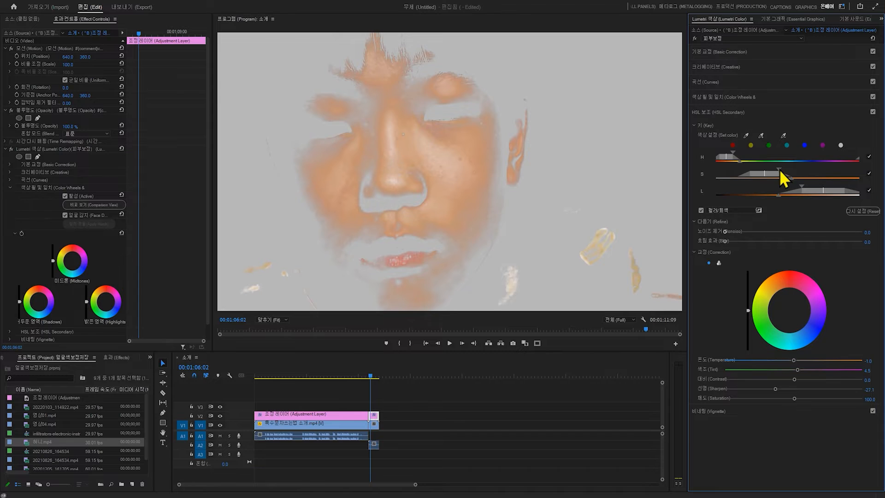
left_click(702, 211)
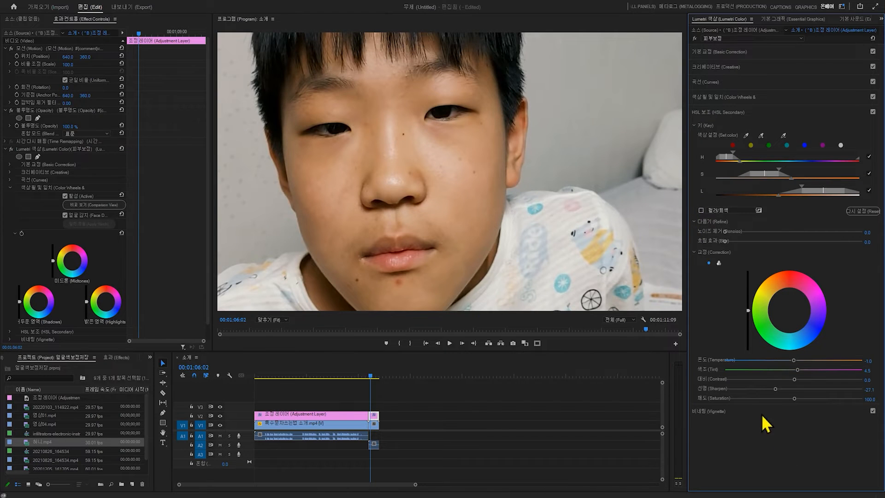
left_click_drag(775, 391, 766, 393)
left_click_drag(794, 362, 792, 364)
Raise the midpoint of the segment's RGB curve slightly and compare the picture with V2 hidden and shown.
left_click(717, 83)
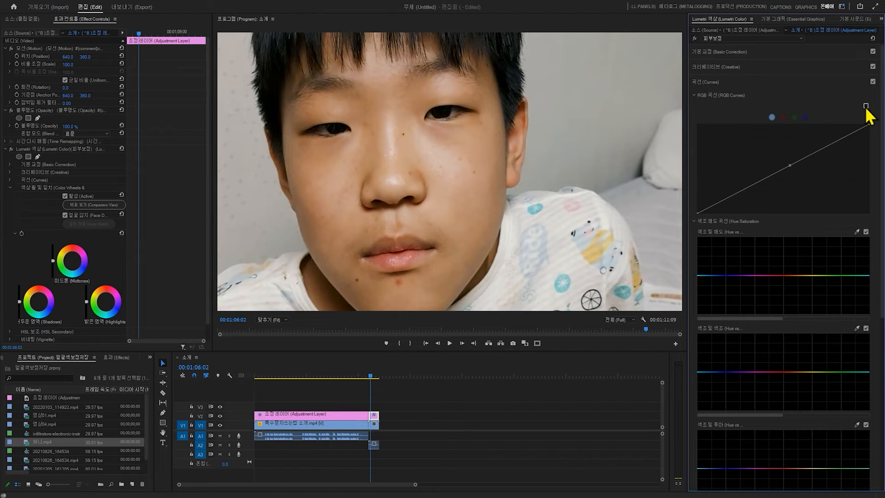
left_click_drag(791, 165, 784, 158)
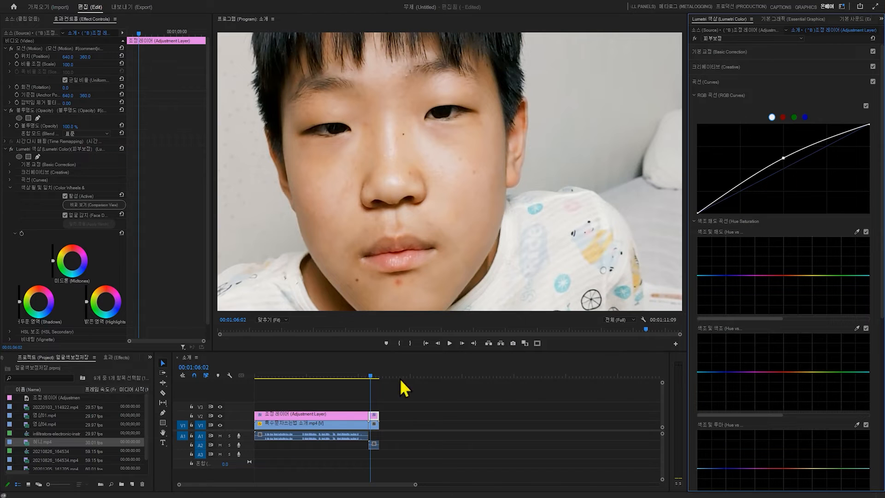
left_click(220, 416)
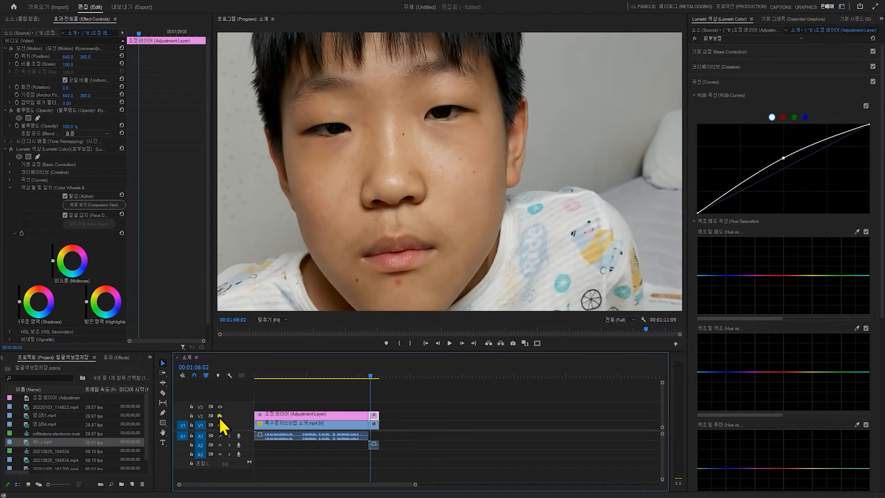
left_click(220, 416)
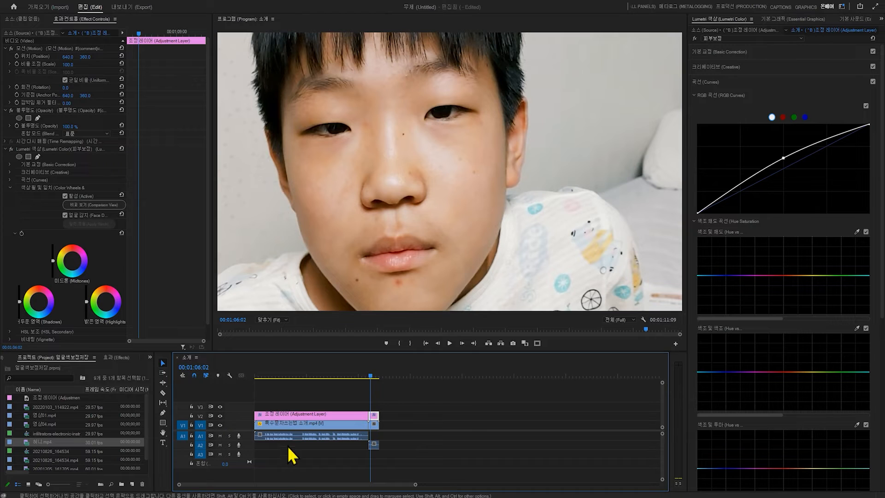
Lower the opacity of the adjustment layer segment over the boy's close-up to 65.3% and compare with V2 hidden and shown.
double_click(239, 417)
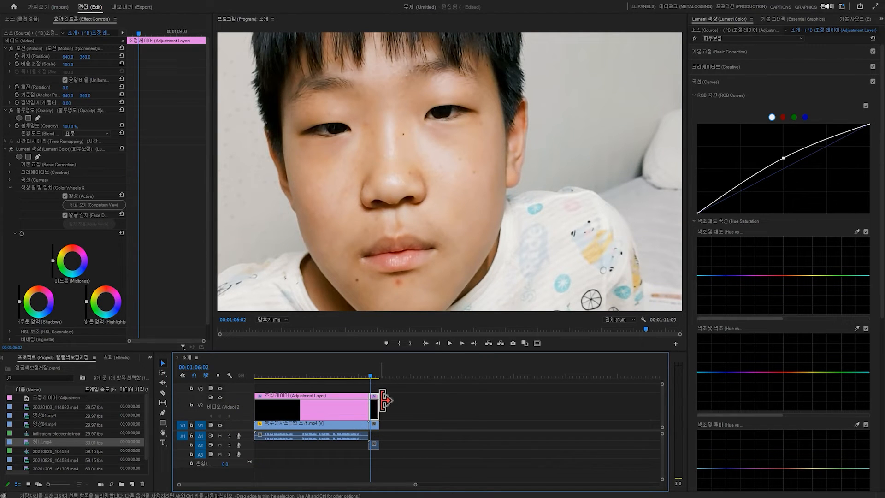
key("equal")
left_click_drag(473, 400, 470, 406)
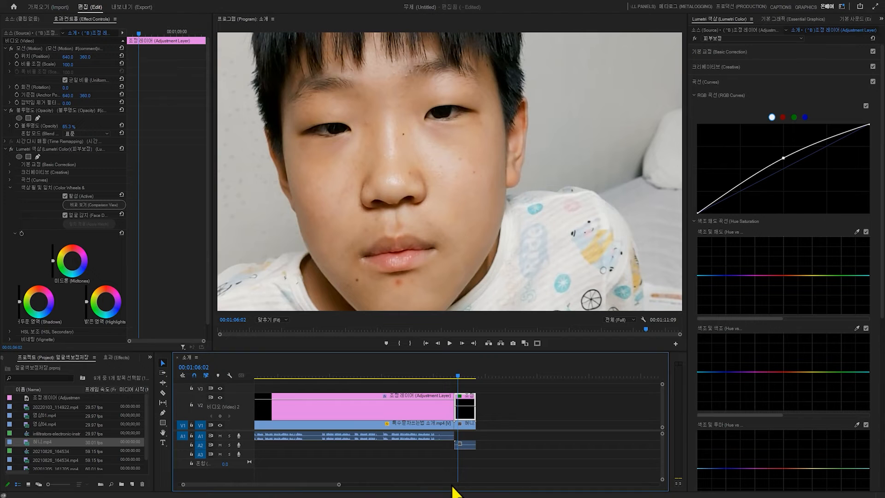
left_click(221, 398)
left_click(221, 398)
Open the effect presets and the Lumetri Color options containing Save Preset and the .look and .cube exports.
left_click(107, 358)
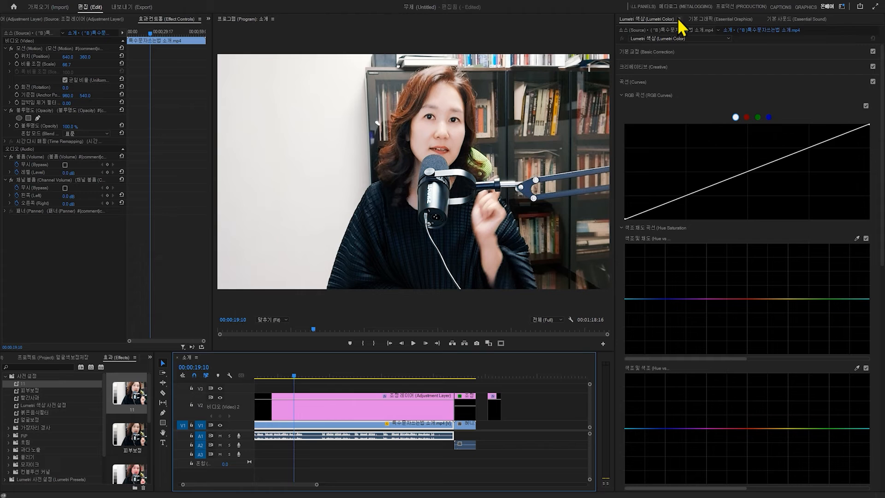
left_click(679, 19)
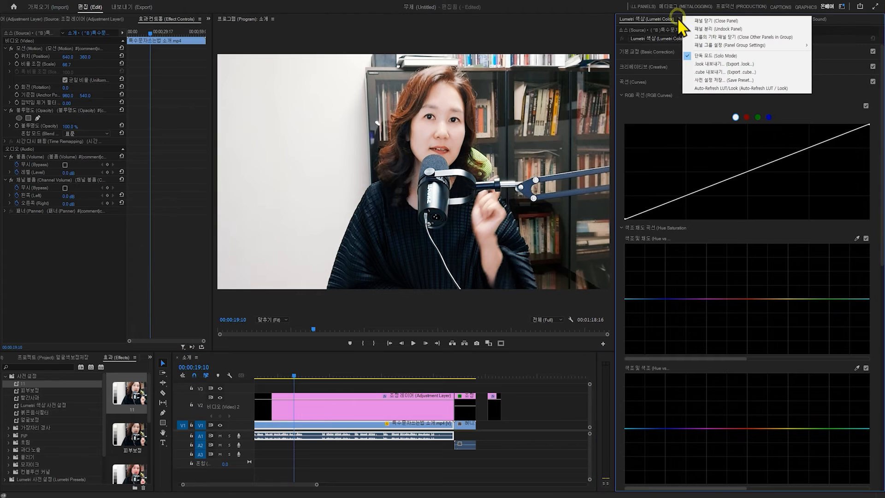
Export the clip's Lumetri Color grade as a .cube LUT file named 피부보정.
left_click(699, 73)
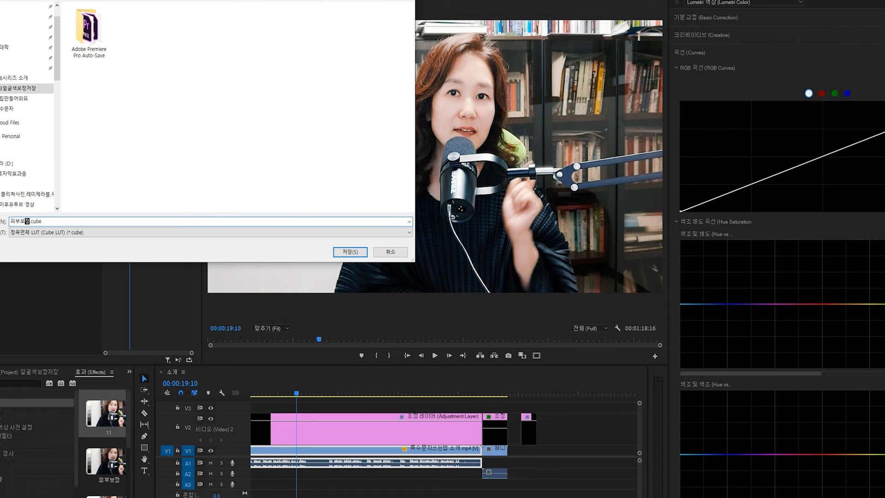
left_click(342, 252)
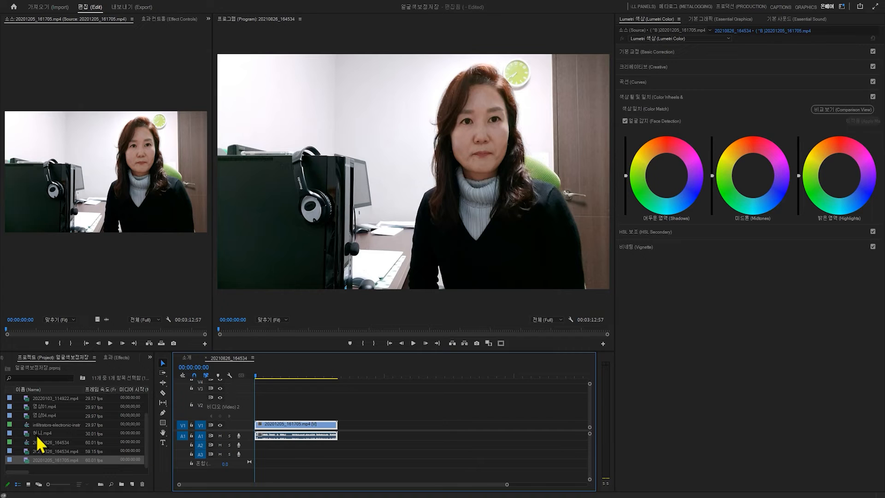
Create an adjustment layer with the default settings and place it on track V2 above the 20201205_161705.mp4 clip.
left_click(132, 484)
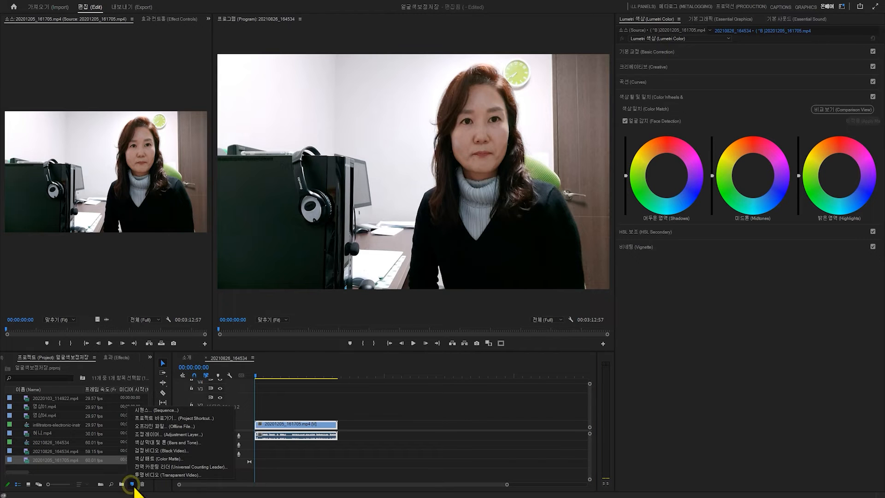
left_click(152, 434)
left_click(460, 272)
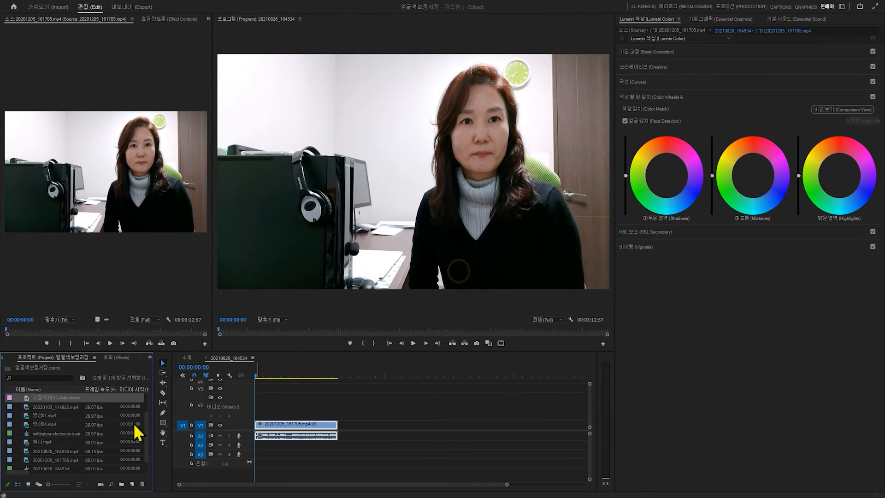
left_click_drag(35, 397, 258, 406)
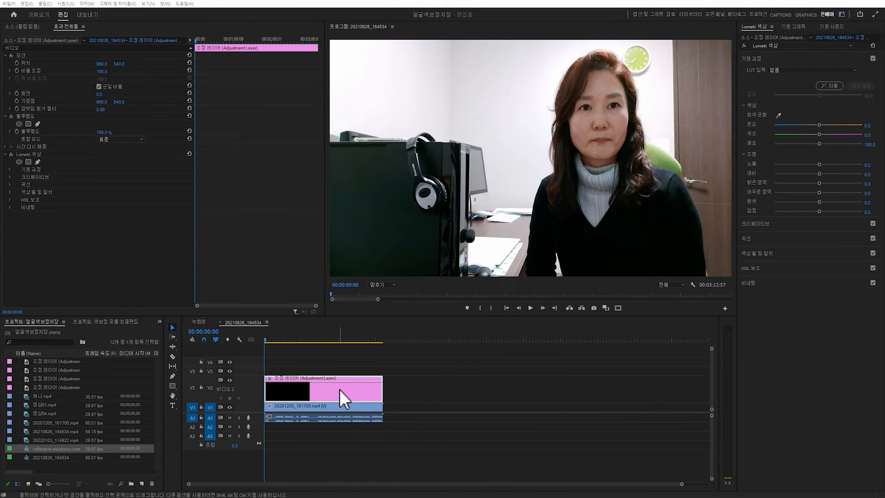
Load 피부보정.cube from the 20220713얼굴색보정저장 folder as the adjustment layer's input LUT in Basic Correction.
left_click(339, 389)
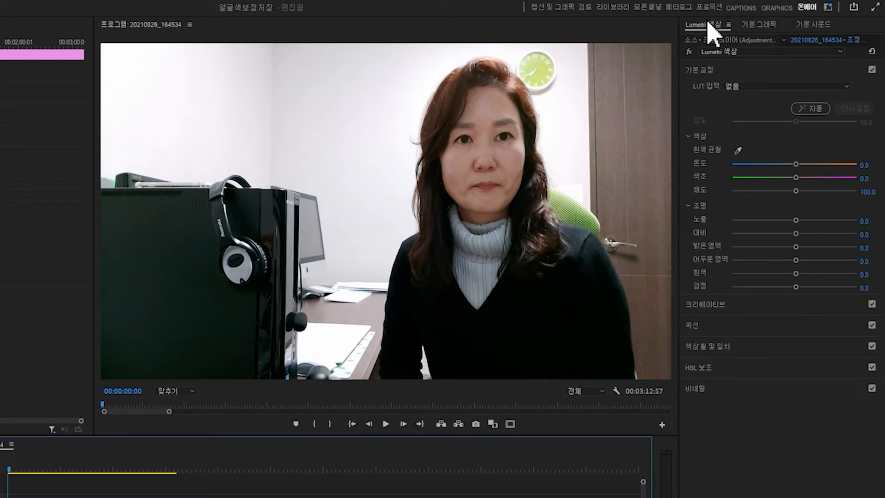
left_click(744, 88)
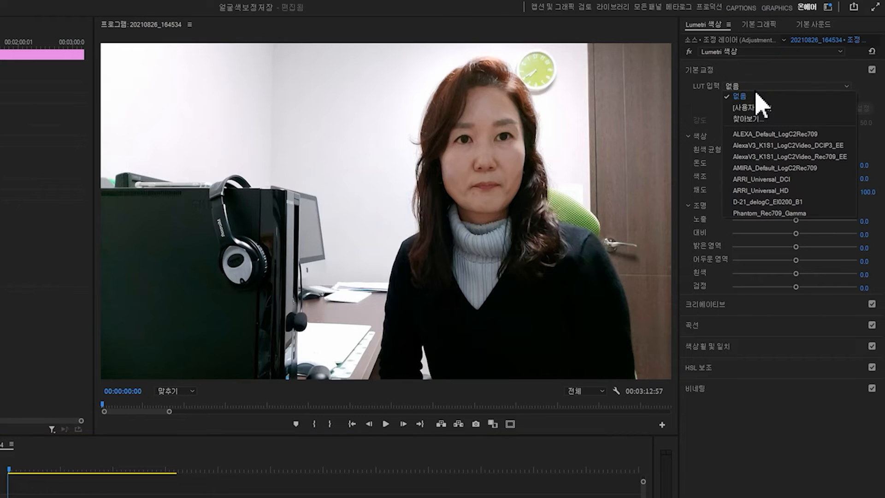
left_click(754, 121)
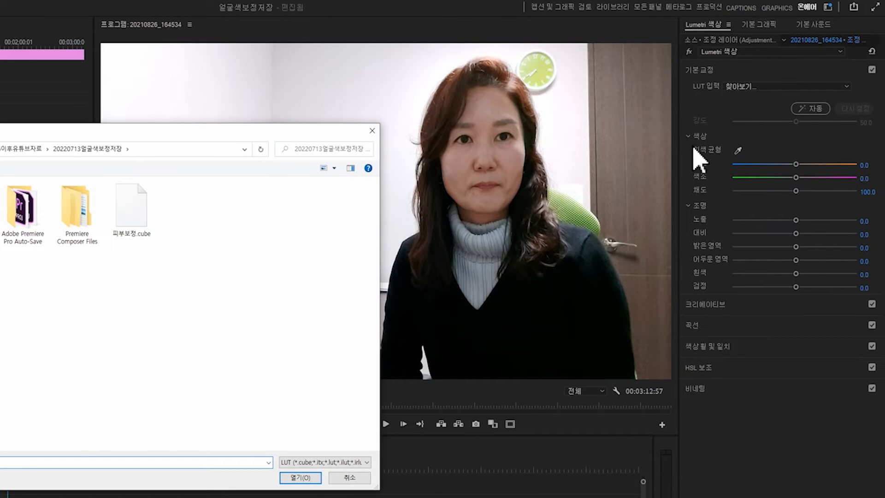
double_click(132, 220)
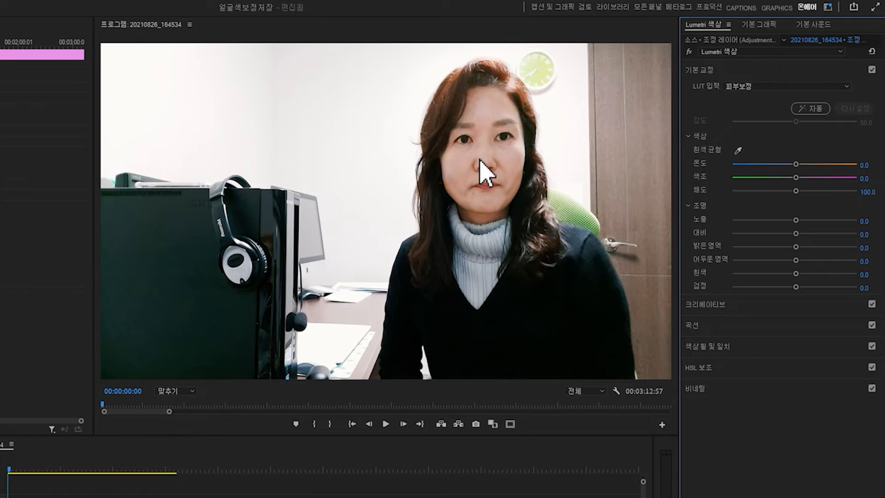
Compare the picture with Basic Correction off and on, and toggle the color/gray mask view in HSL Secondary.
left_click(872, 70)
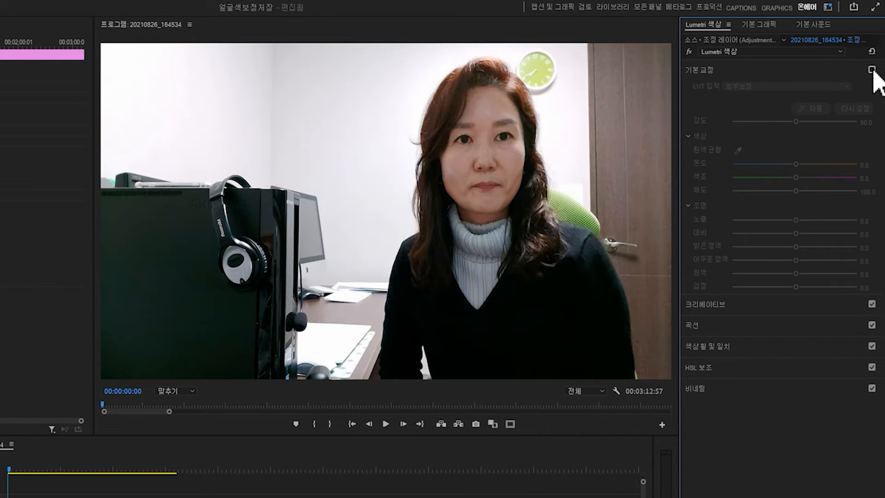
left_click(872, 70)
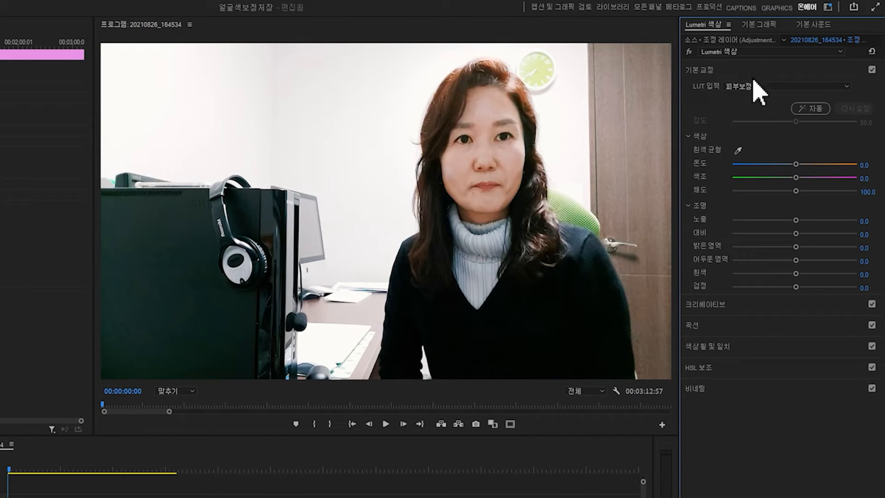
left_click(701, 369)
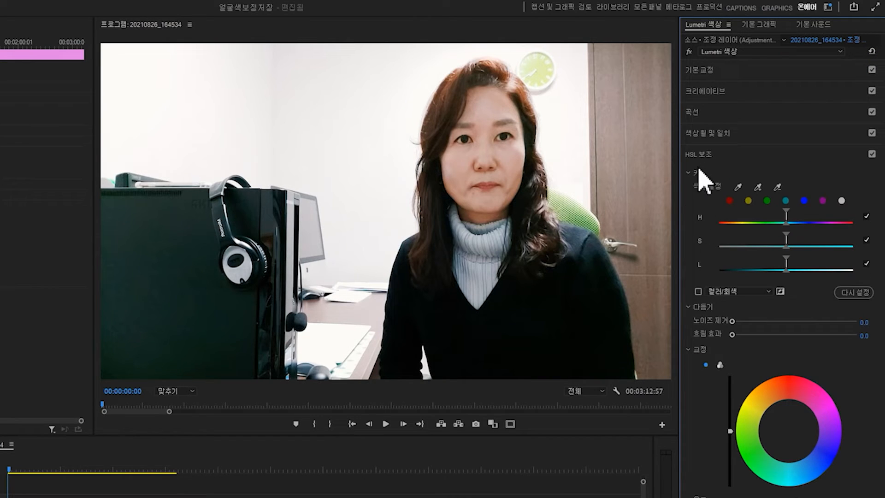
left_click(699, 292)
left_click(698, 291)
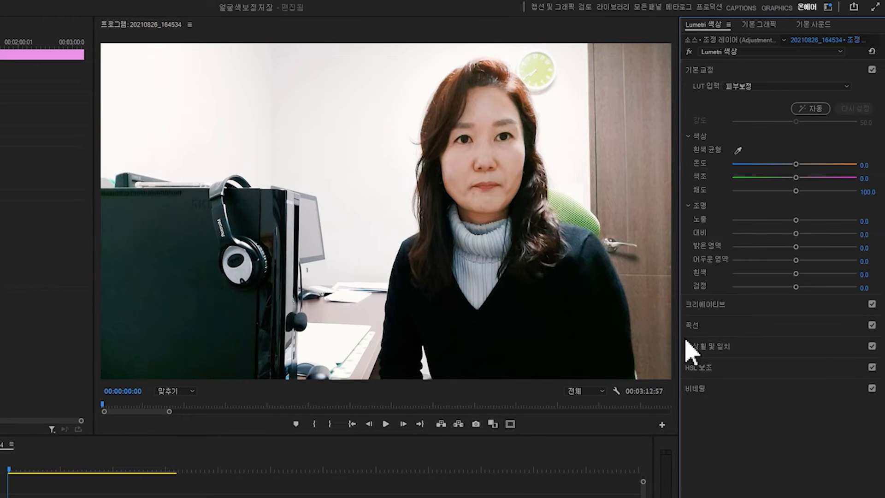
Raise the upper midtones of the adjustment layer's white RGB curve slightly.
left_click(692, 325)
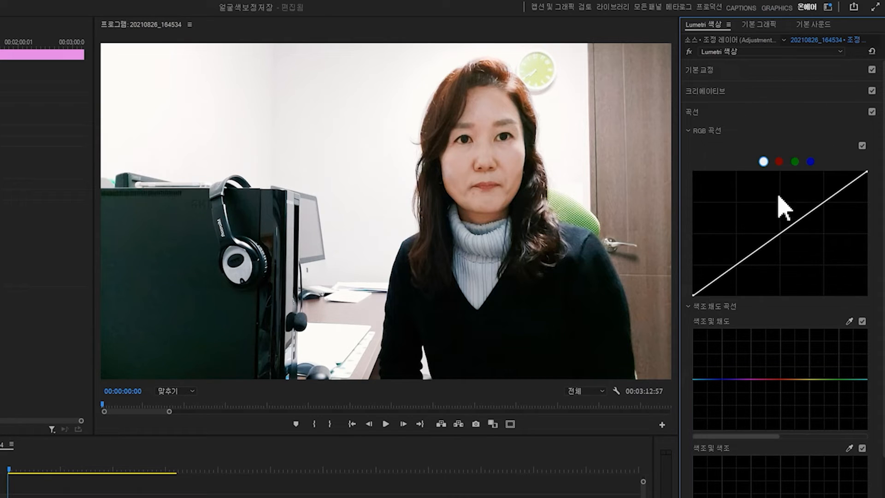
mouse_move(806, 214)
left_mouse_down()
mouse_move(802, 205)
mouse_move(817, 222)
mouse_move(805, 211)
left_mouse_up()
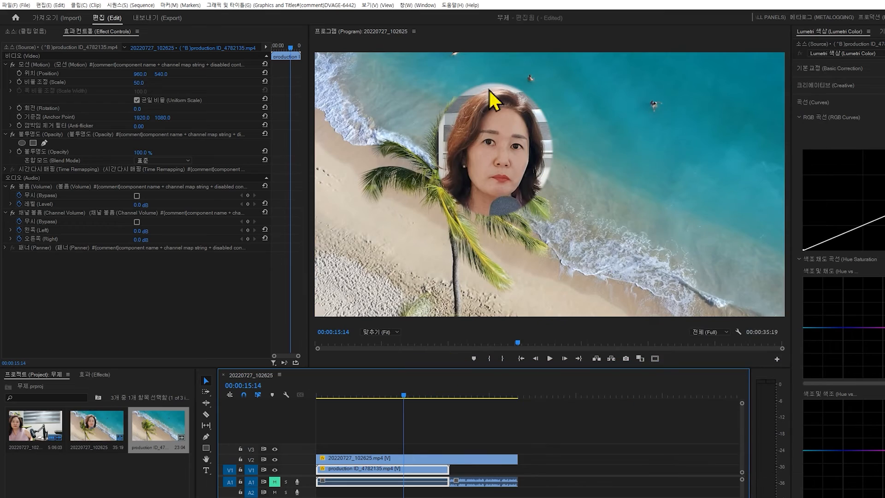
Shrink the circular face clip on V2 by reducing its Scale.
left_click(433, 459)
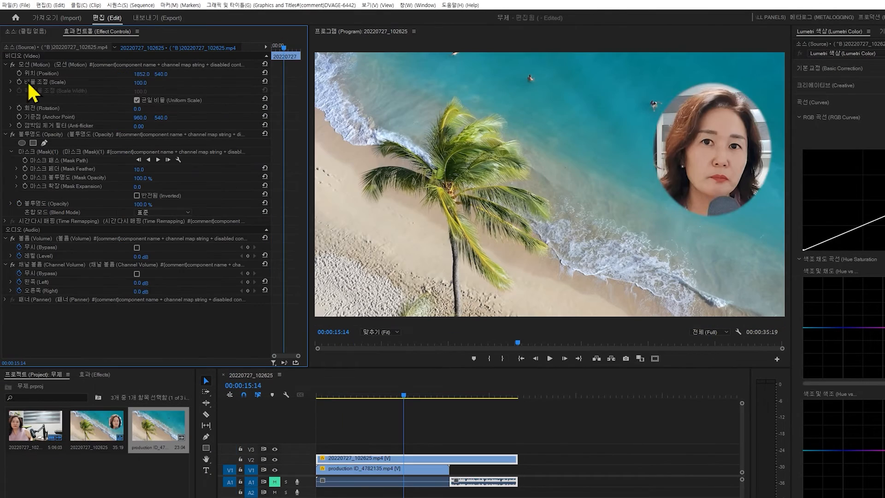
mouse_move(138, 82)
left_mouse_down()
mouse_move(124, 82)
mouse_move(148, 74)
left_mouse_up()
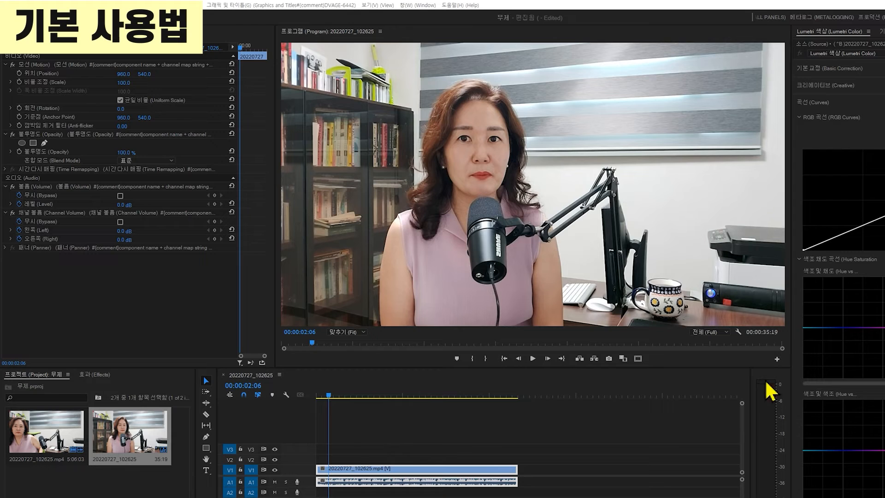
Add an ellipse opacity mask to the 20220727_102625.mp4 clip, place it over the face and invert it.
left_click(351, 448)
left_click(366, 470)
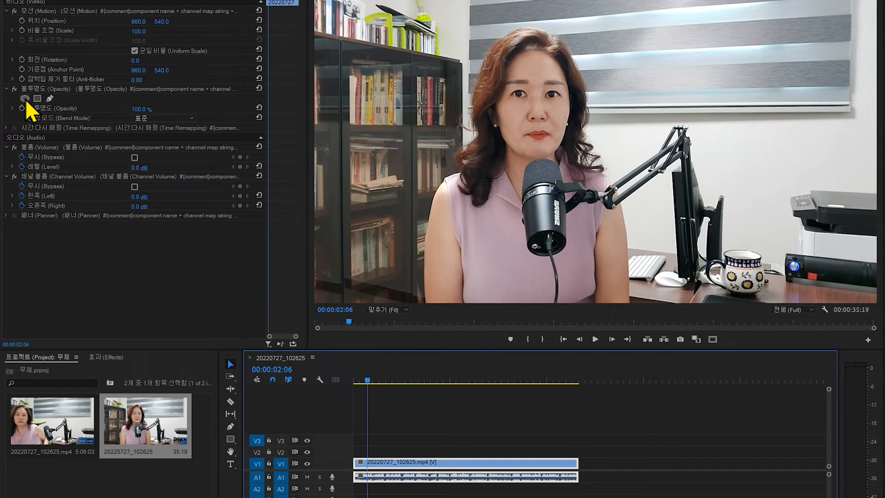
left_click(25, 98)
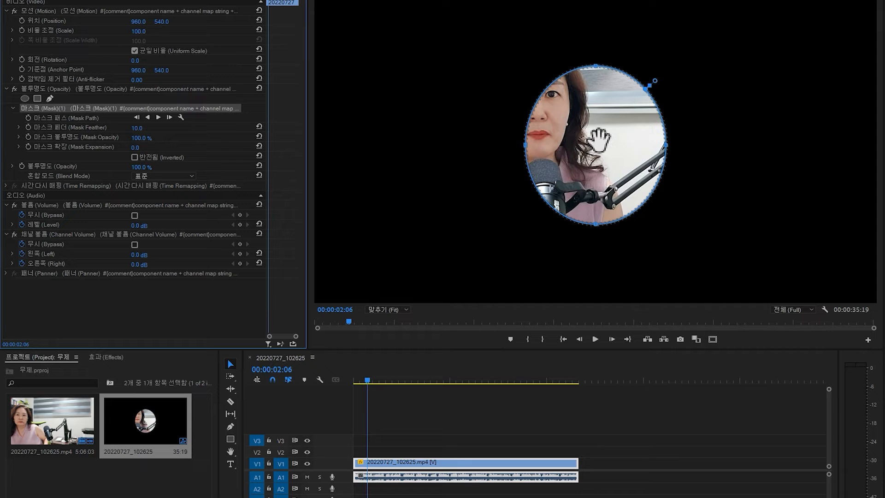
left_click_drag(599, 138, 530, 99)
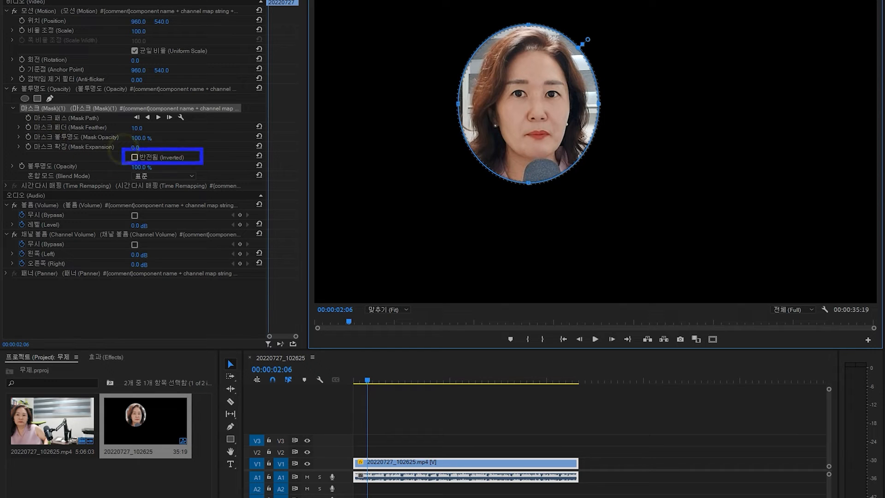
left_click(134, 158)
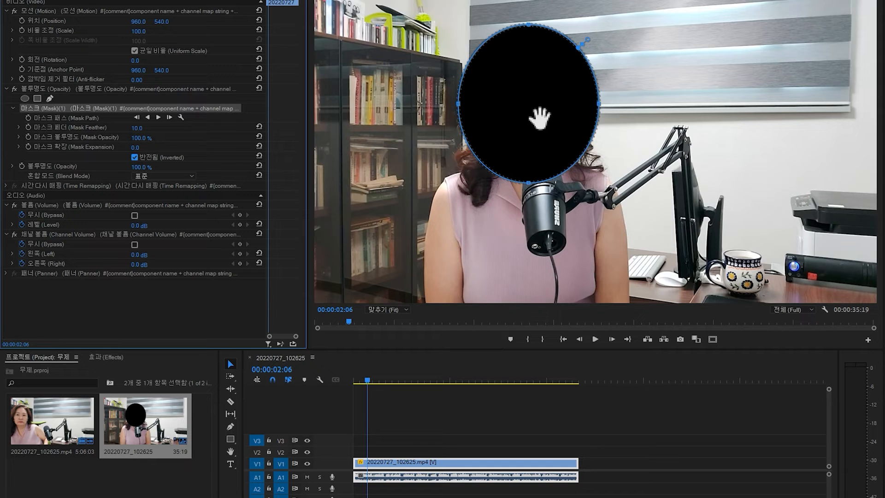
Move the masked clip up to V2, place the production ID_4782135 beach clip below it on V1 and mute A1.
left_click_drag(390, 464, 387, 452)
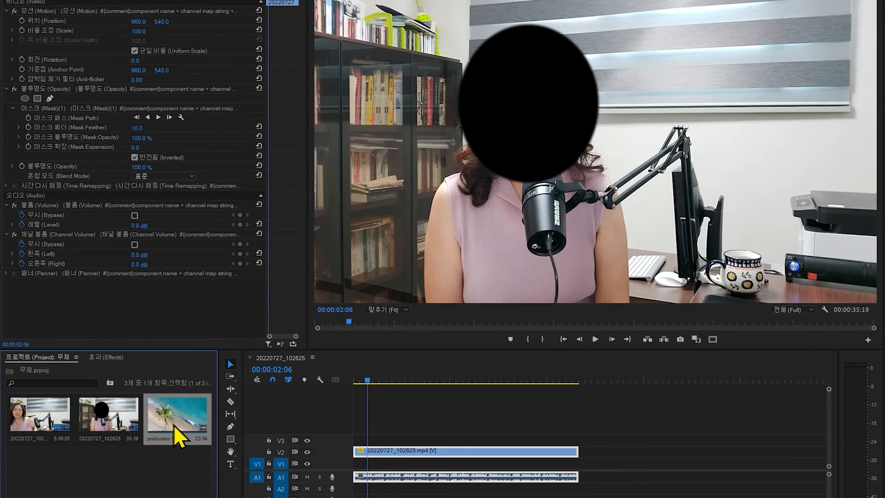
left_click_drag(174, 430, 354, 464)
left_click(307, 476)
key("space")
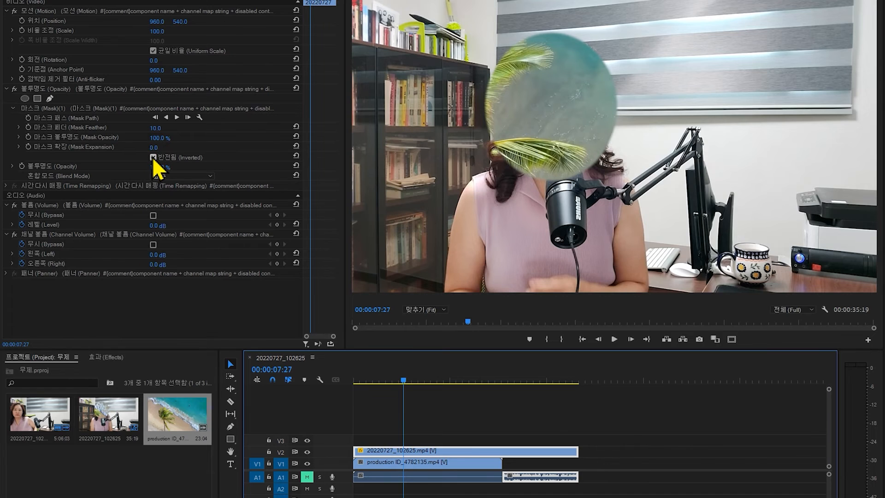
Turn off the mask's inversion so the face sits over the beach footage, and preview the frame at 00:00:15:14.
left_click(153, 157)
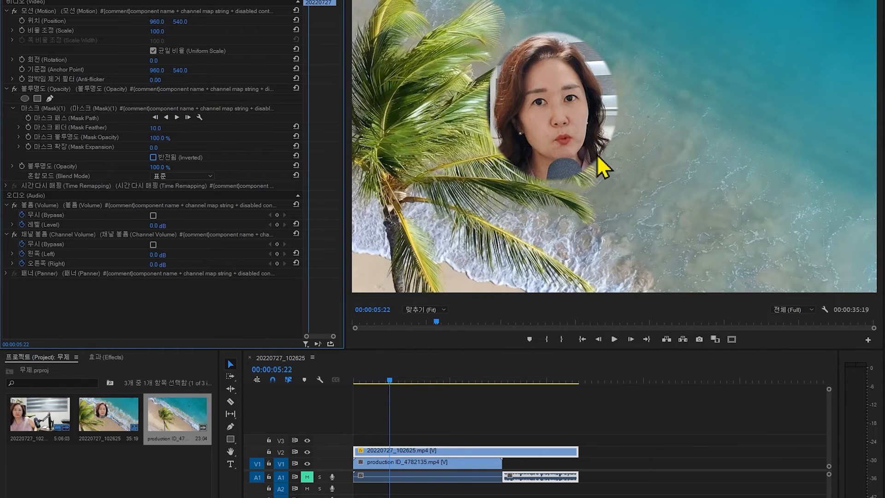
left_click_drag(390, 381, 452, 381)
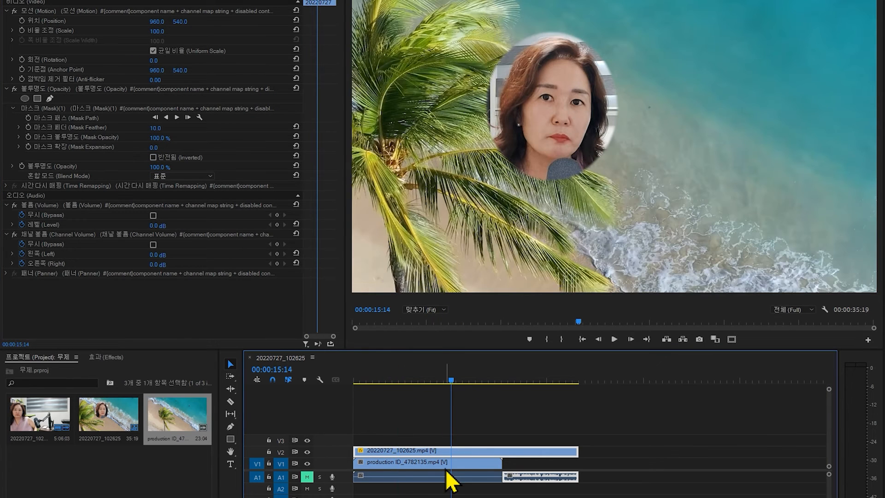
Fit the beach clip on V1 to the sequence with Set to Frame Size.
right_click(469, 464)
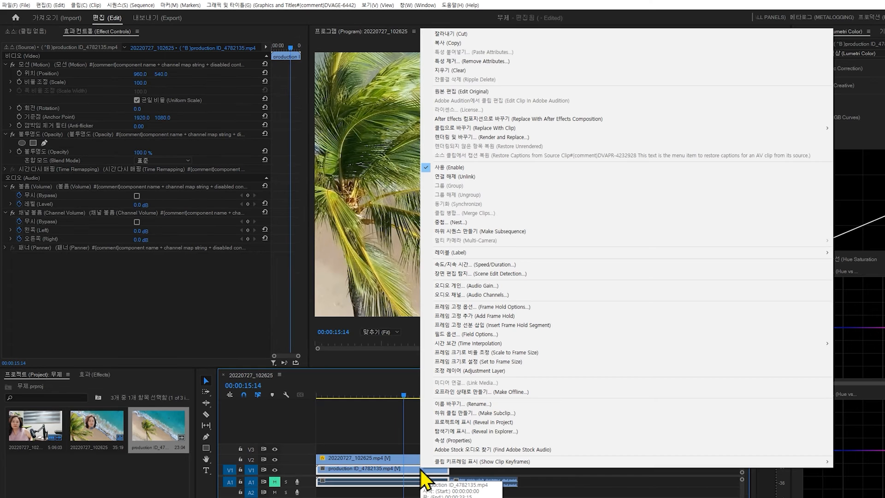
left_click(411, 475)
right_click(409, 474)
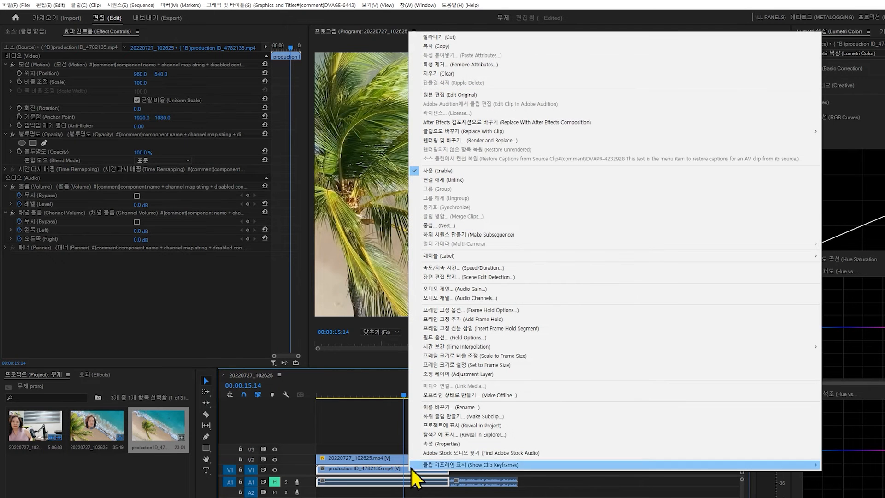
left_click(447, 365)
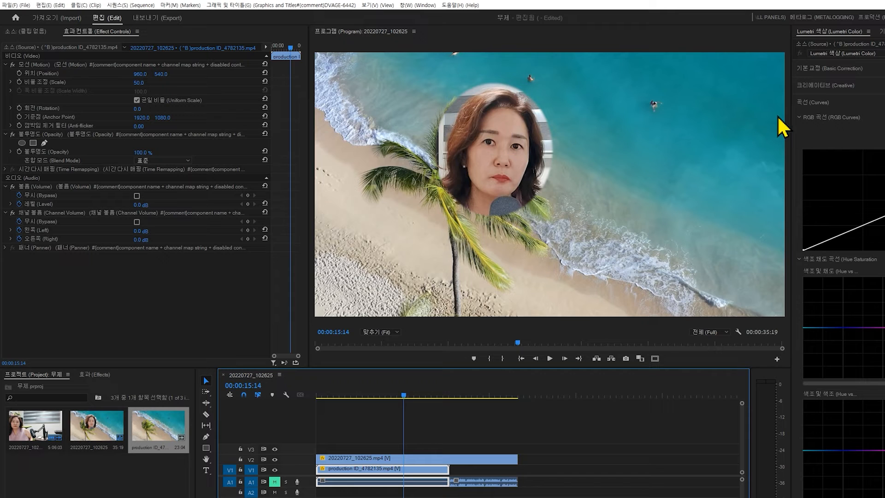
Set the masked face clip's Position to 1852, 282 and Scale to 53, and play back the composite.
left_click(433, 459)
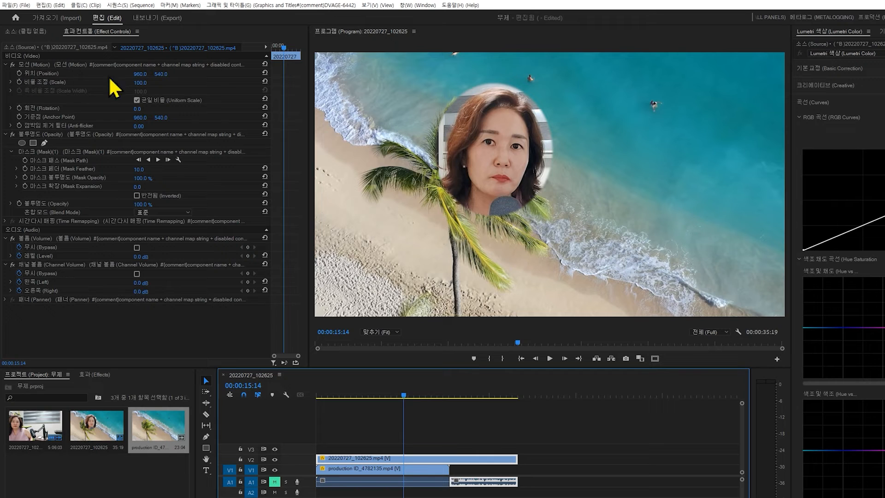
left_click(139, 76)
left_click_drag(139, 74, 545, 74)
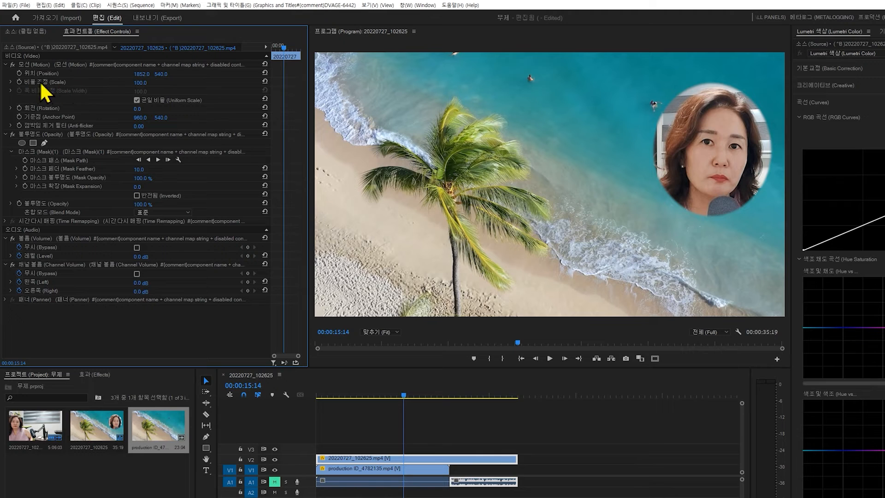
left_click_drag(140, 82, 185, 90)
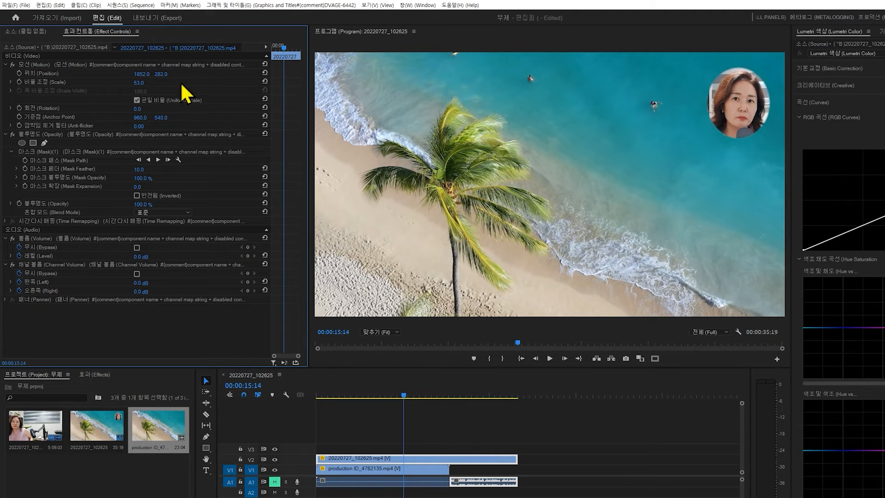
key("space")
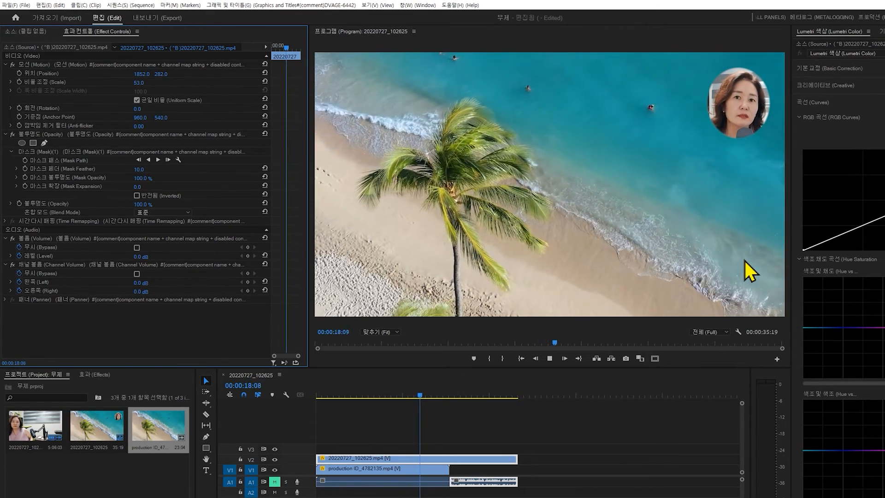
key("space")
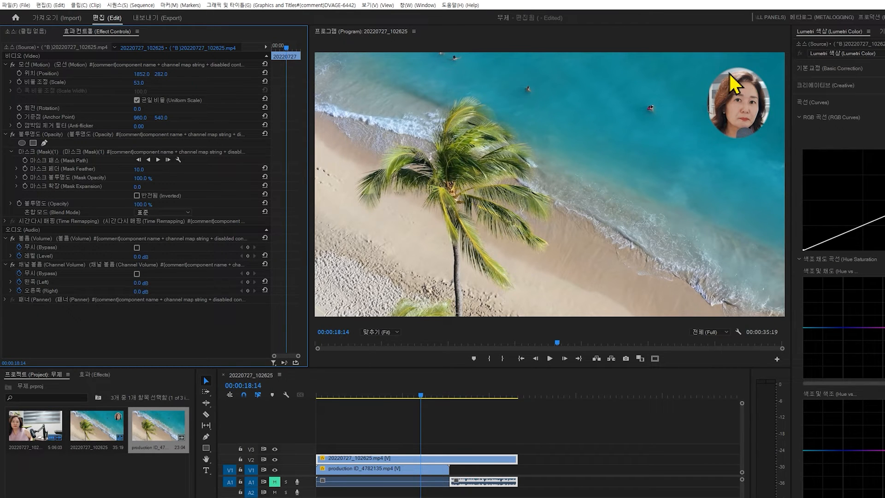
Restore the face clip's Scale to 100 and reset its Motion to position 960, 540.
left_click(138, 82)
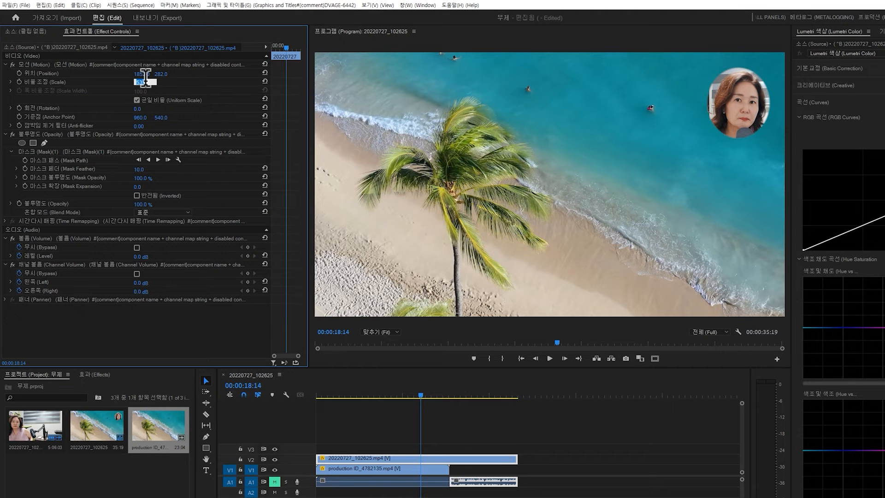
type("100")
key("Return")
left_click(264, 66)
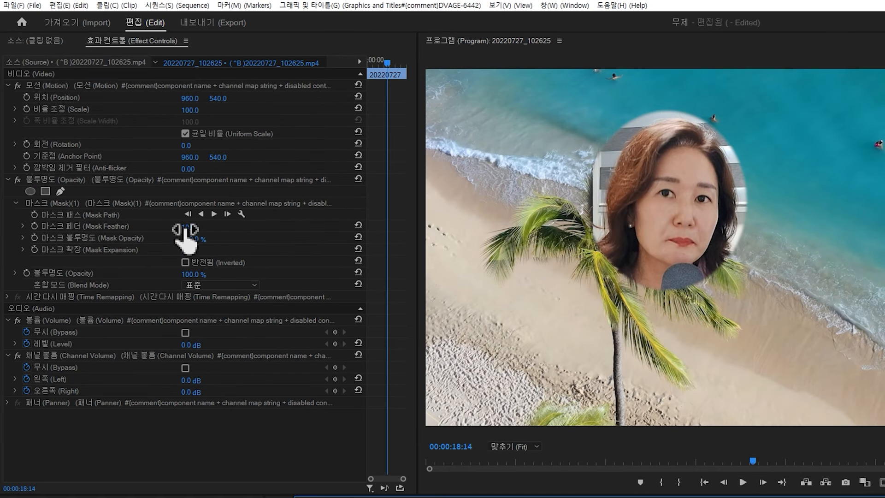
Raise the face mask's feather to 89 and hide the beach footage on track V1.
left_click_drag(185, 229, 222, 229)
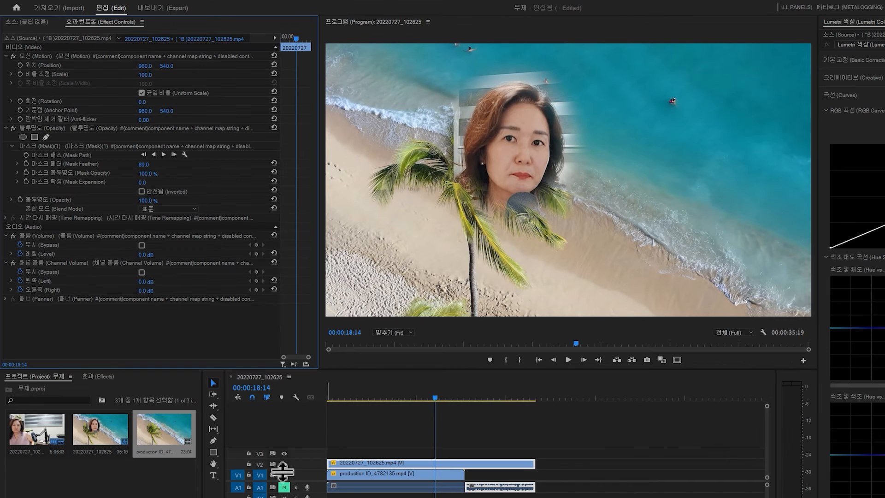
left_click(284, 475)
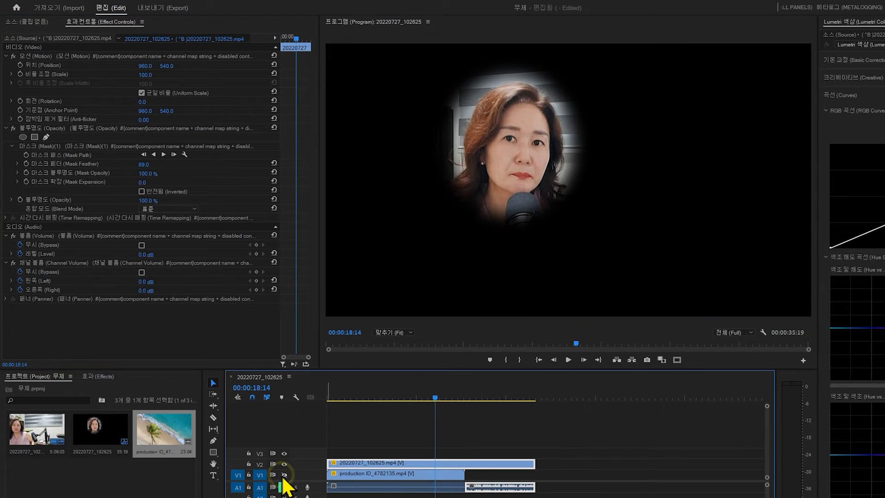
left_click(284, 475)
left_click(275, 469)
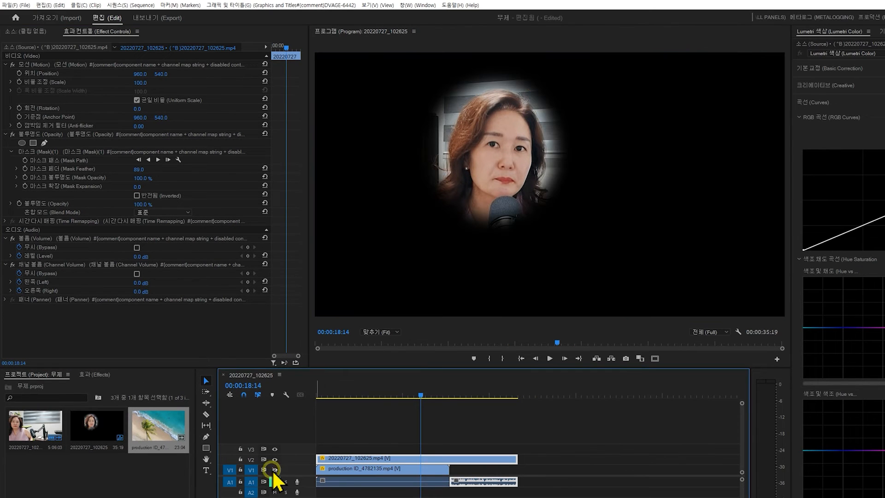
Set the face mask's Mask Feather to 0 and Mask Expansion to 8, keeping Mask Opacity at 100%.
left_click(138, 170)
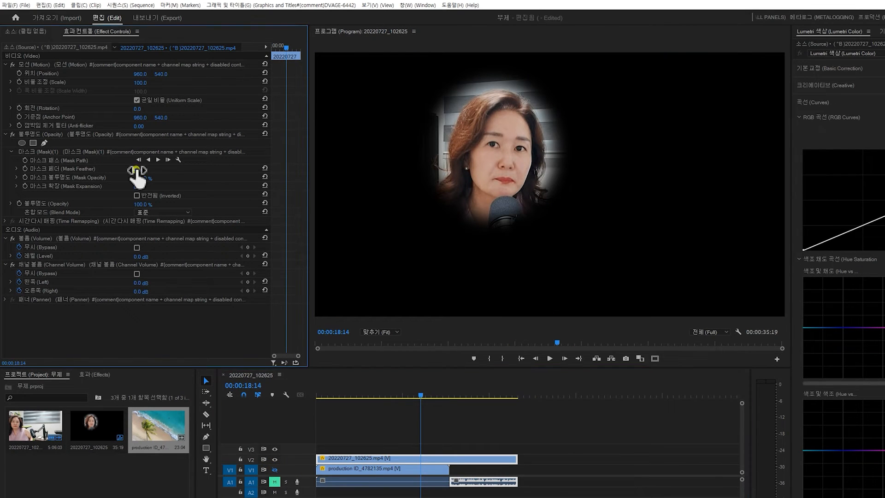
type("0")
key("Return")
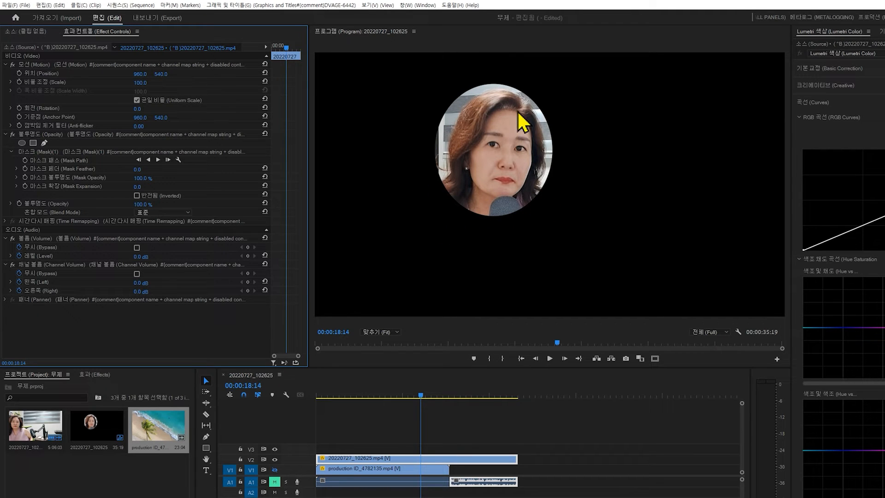
mouse_move(140, 178)
left_mouse_down()
mouse_move(121, 179)
mouse_move(143, 178)
left_mouse_up()
mouse_move(138, 186)
left_mouse_down()
mouse_move(161, 186)
mouse_move(139, 186)
left_mouse_up()
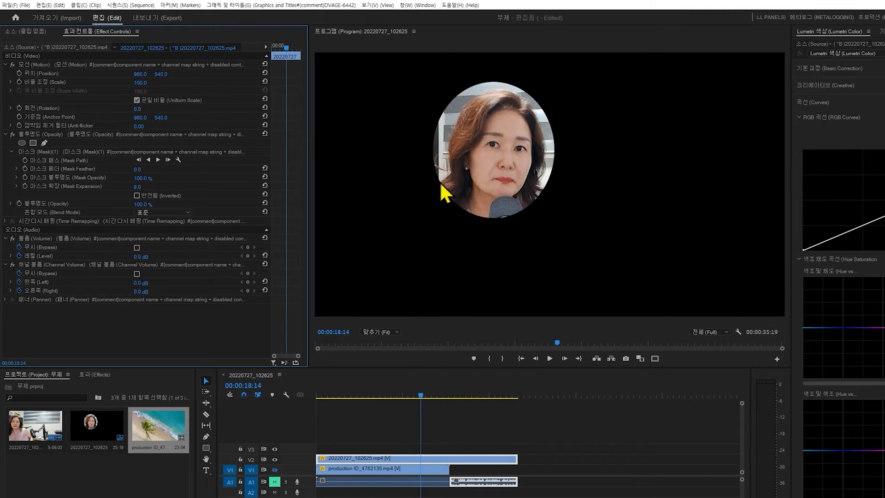
Reshape the ellipse mask around the face into a rounder outline and reduce its Mask Expansion to 5.1.
left_click(33, 152)
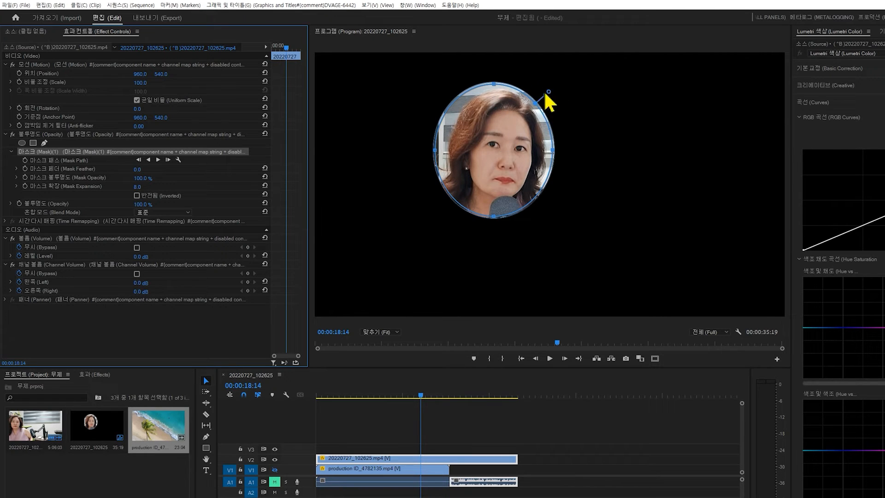
left_click(495, 85)
mouse_move(494, 85)
left_mouse_down()
mouse_move(494, 107)
mouse_move(494, 88)
left_mouse_up()
left_click_drag(435, 154, 430, 151)
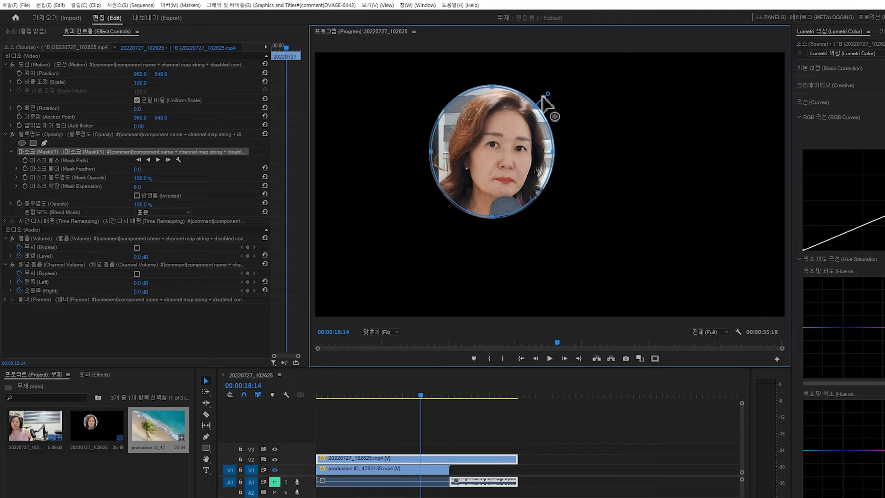
mouse_move(547, 94)
left_mouse_down()
mouse_move(561, 96)
mouse_move(559, 89)
mouse_move(549, 99)
mouse_move(553, 82)
mouse_move(547, 104)
left_mouse_up()
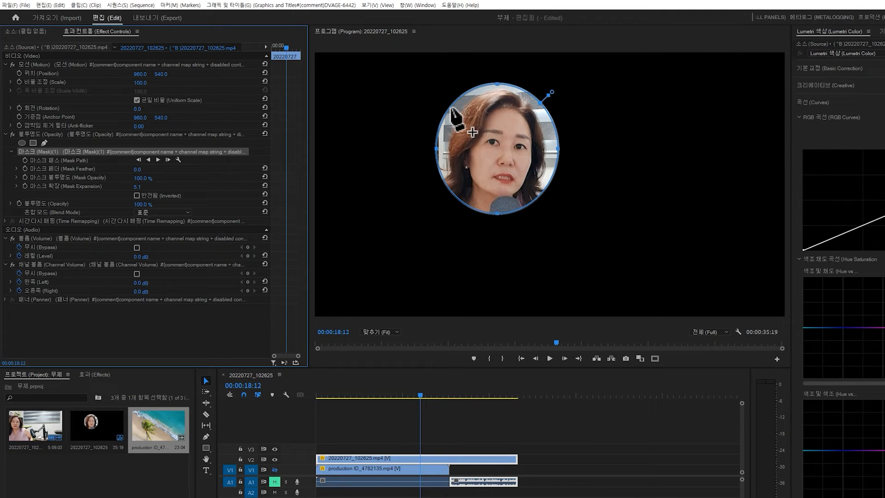
Try reshaping the circular mask with extra outline points, and delete the mask.
left_click(450, 108)
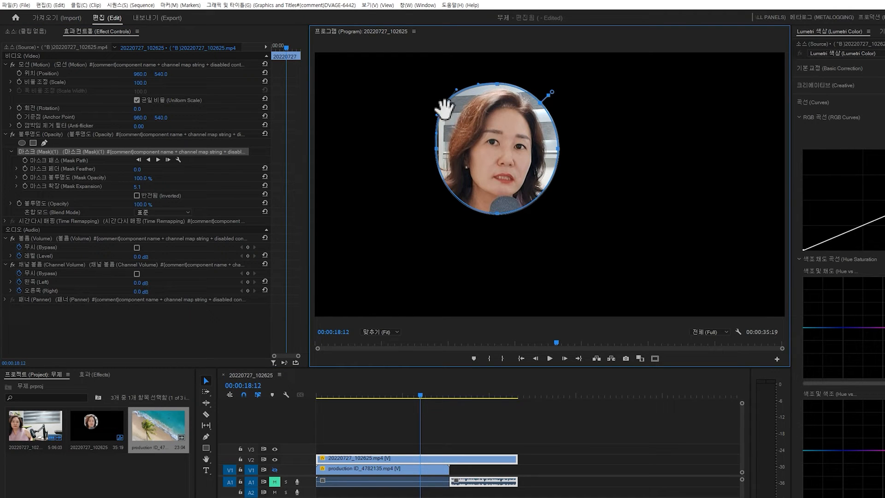
mouse_move(437, 115)
left_mouse_down()
mouse_move(444, 117)
mouse_move(435, 111)
left_mouse_up()
key("ctrl+z")
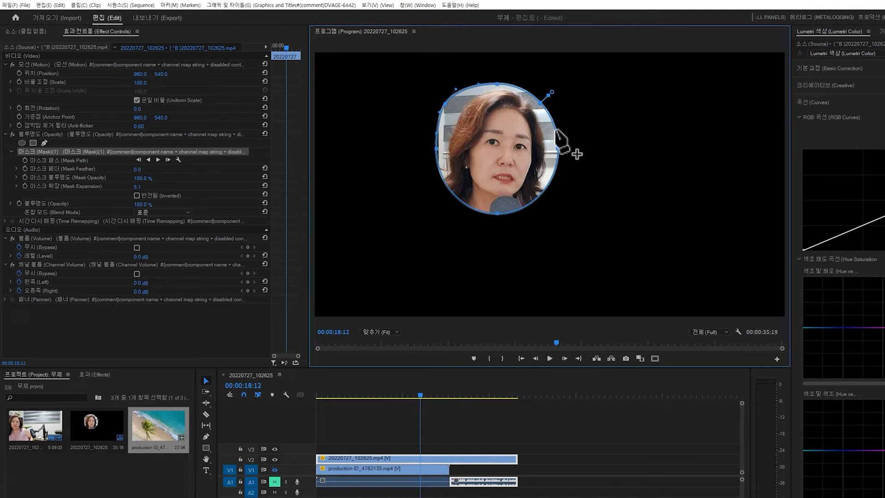
left_click_drag(555, 124, 570, 120)
left_click(32, 154)
key("Delete")
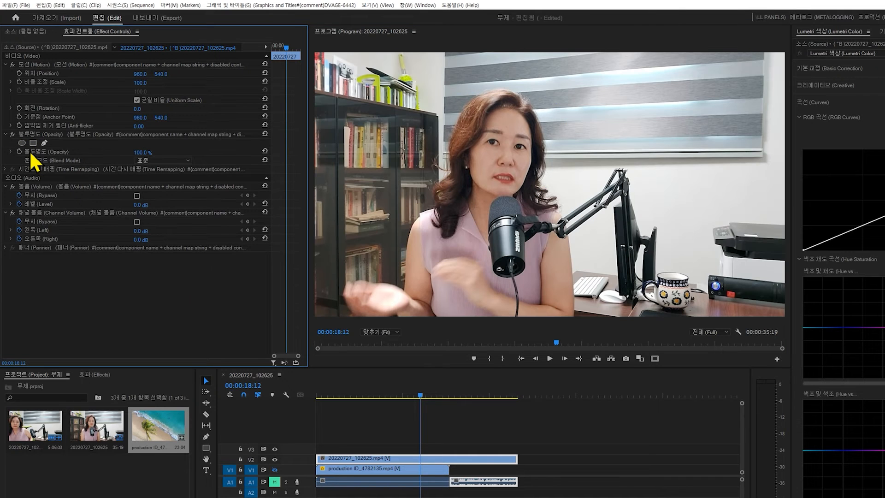
Add a rectangular opacity mask, move and enlarge it to frame the face, and delete it.
left_click(33, 143)
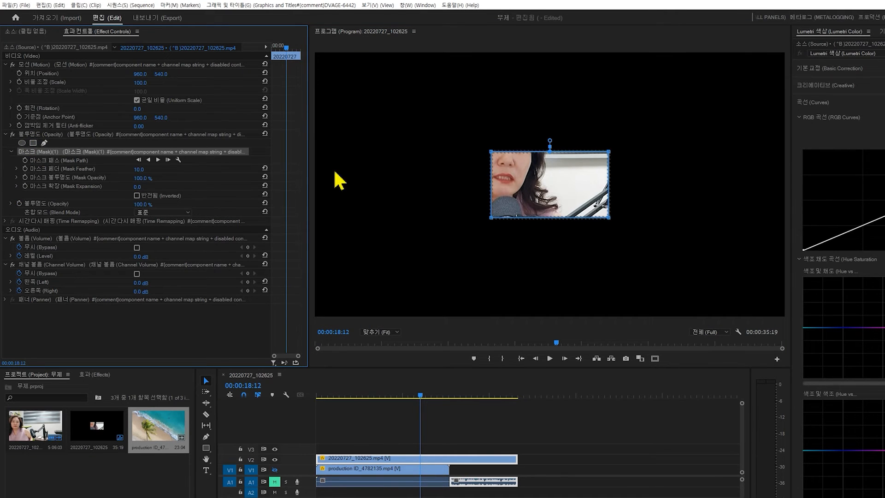
left_click_drag(544, 176, 500, 149)
left_click_drag(422, 100, 419, 192)
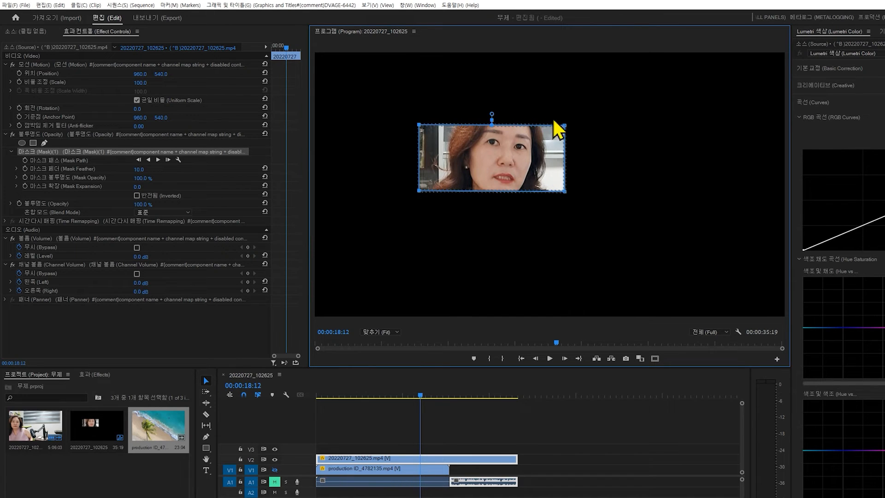
mouse_move(395, 97)
left_mouse_down()
mouse_move(419, 120)
mouse_move(594, 131)
mouse_move(567, 122)
mouse_move(563, 89)
left_mouse_up()
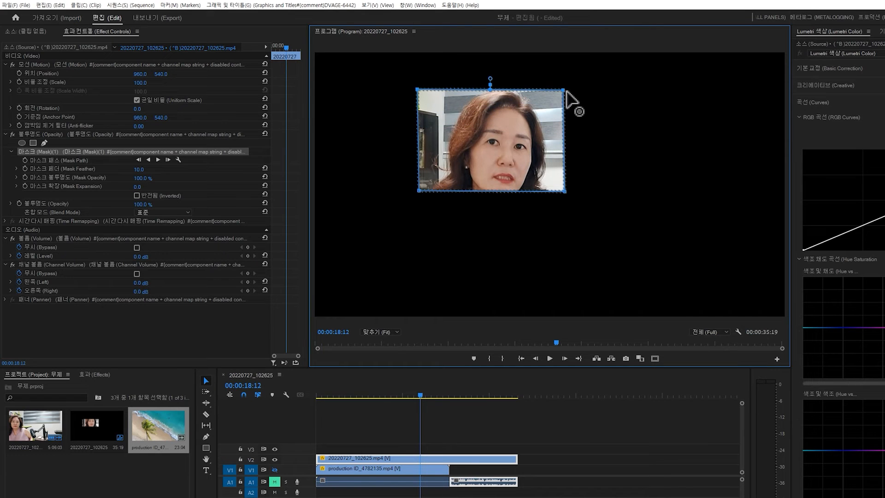
left_click_drag(564, 191, 568, 231)
left_click(28, 152)
key("Delete")
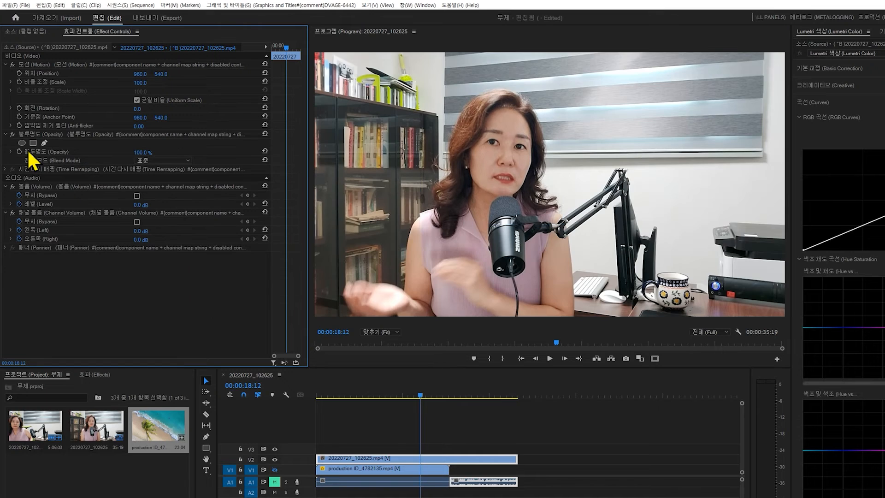
Trace the face and hair with a closed free-draw opacity mask and adjust its outline points.
left_click(43, 142)
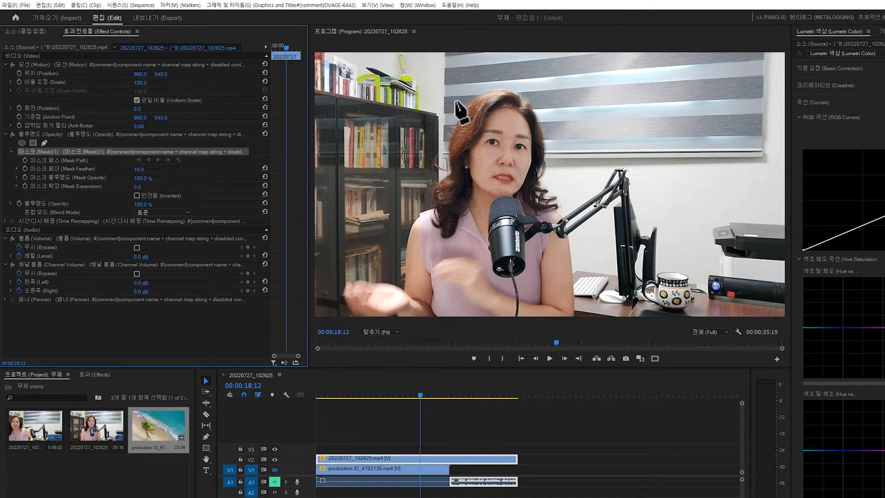
left_click(476, 96)
left_click(459, 120)
left_click(453, 139)
left_click(451, 152)
left_click(451, 164)
left_click_drag(448, 178, 434, 198)
left_click(439, 226)
left_click(441, 236)
left_click(452, 237)
left_click(461, 213)
left_click(466, 206)
left_click(473, 183)
left_click(488, 193)
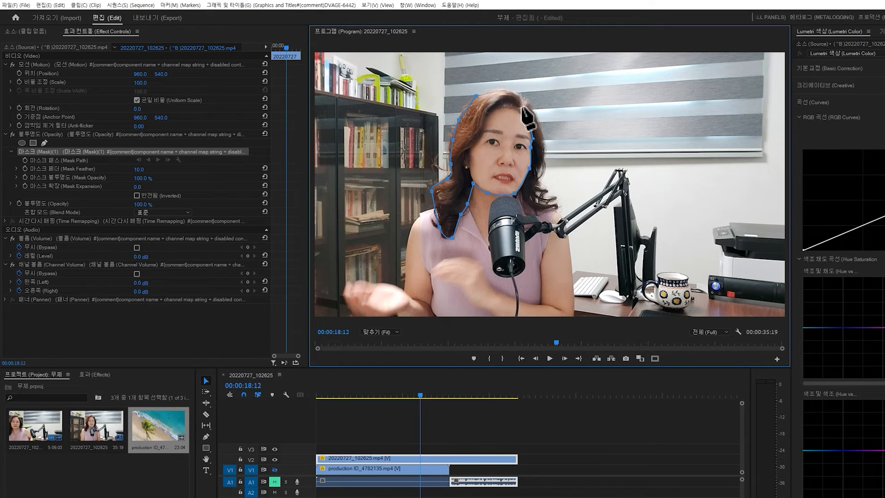
left_click(521, 107)
left_click(503, 97)
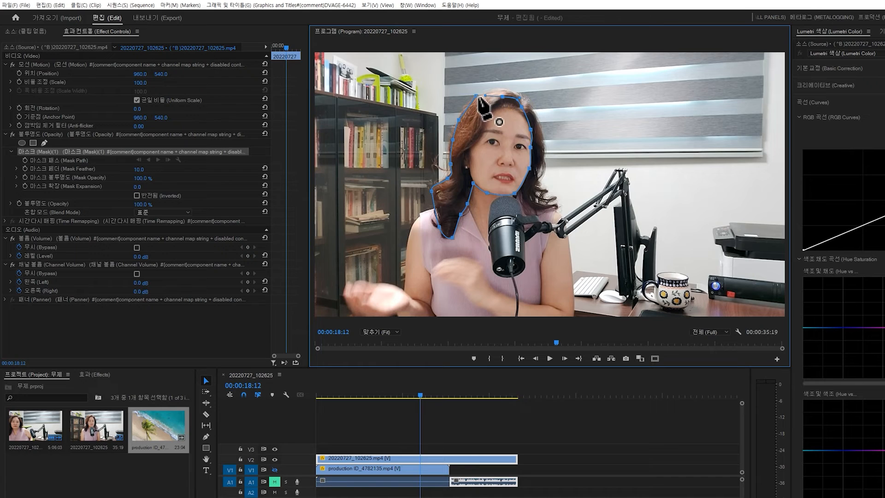
left_click(477, 96)
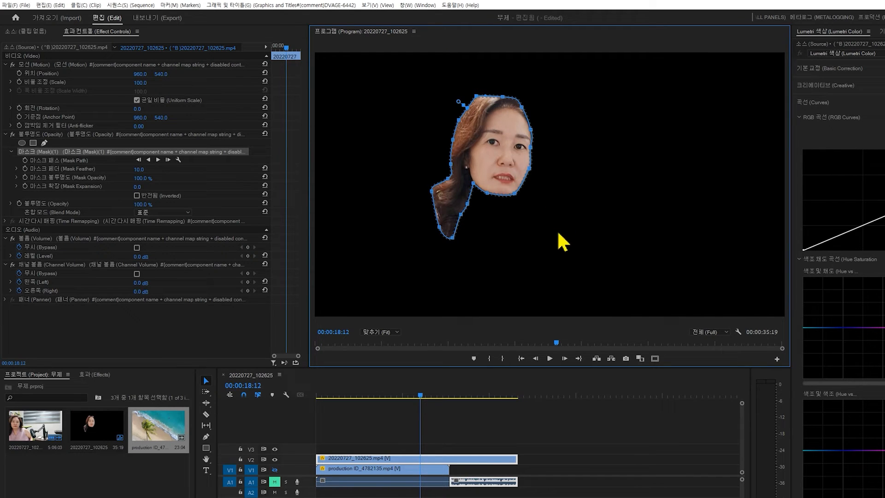
left_click_drag(503, 96, 538, 131)
left_click_drag(531, 148, 538, 180)
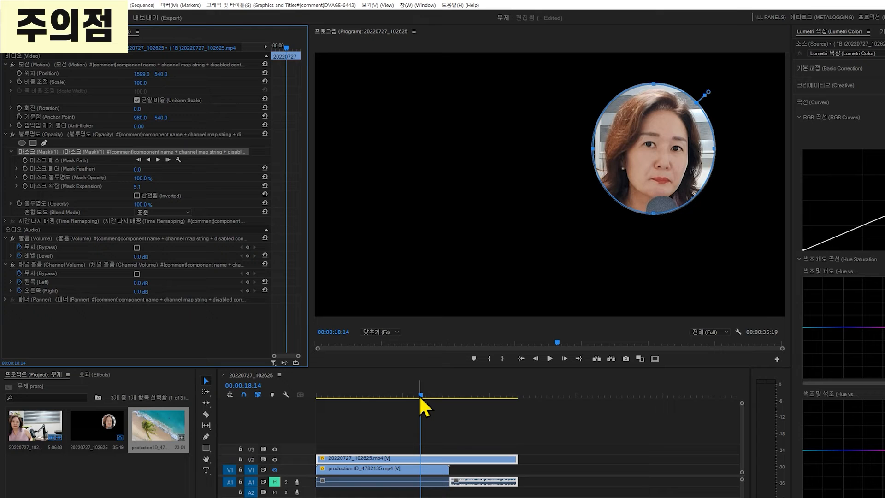
Compare the effect controls of the beach clip on V1 and the masked face clip on V2.
left_click(420, 395)
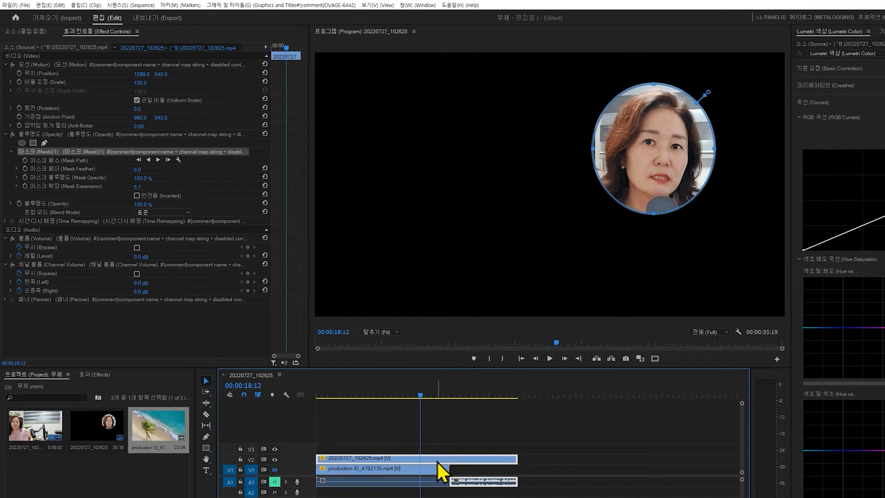
left_click(367, 482)
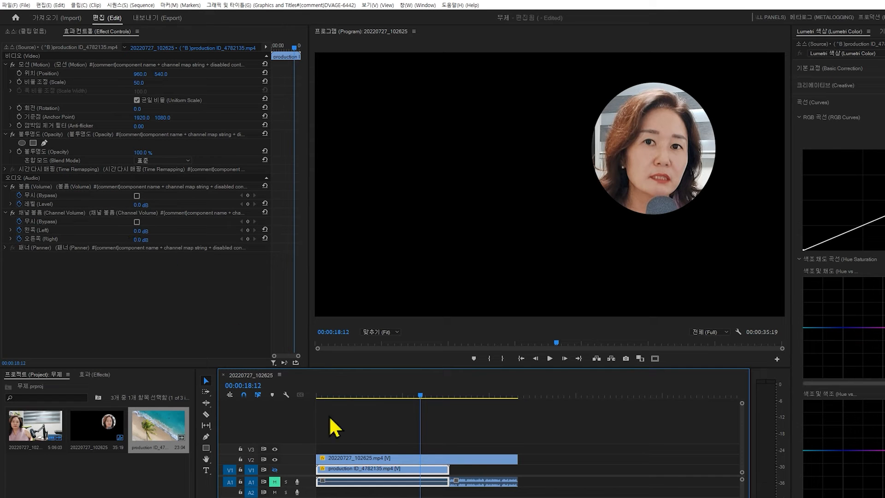
left_click(396, 458)
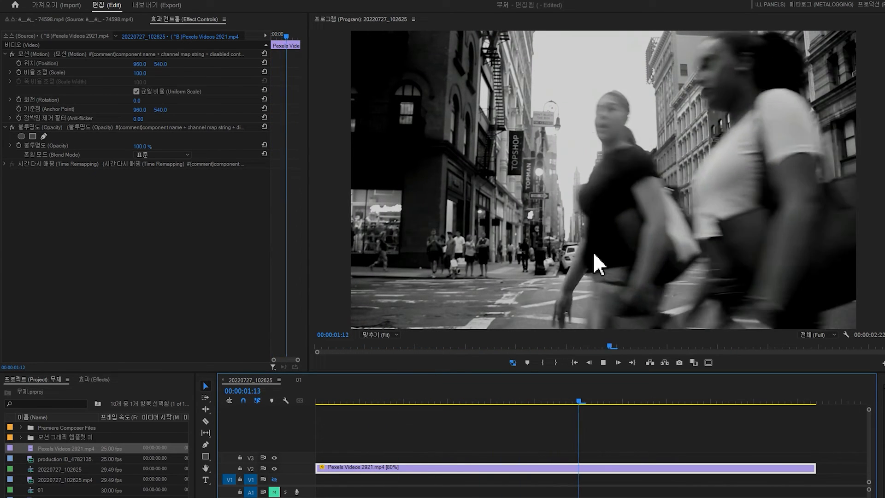
Preview the street clip Pexels Videos 2921.mp4, return to 00:00:00:00 and add the text "travel" over it.
key("space")
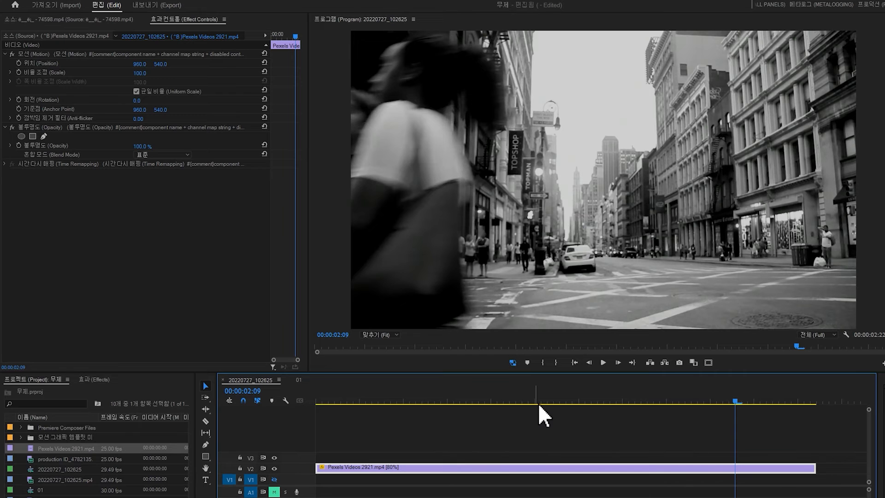
left_click_drag(538, 403, 317, 403)
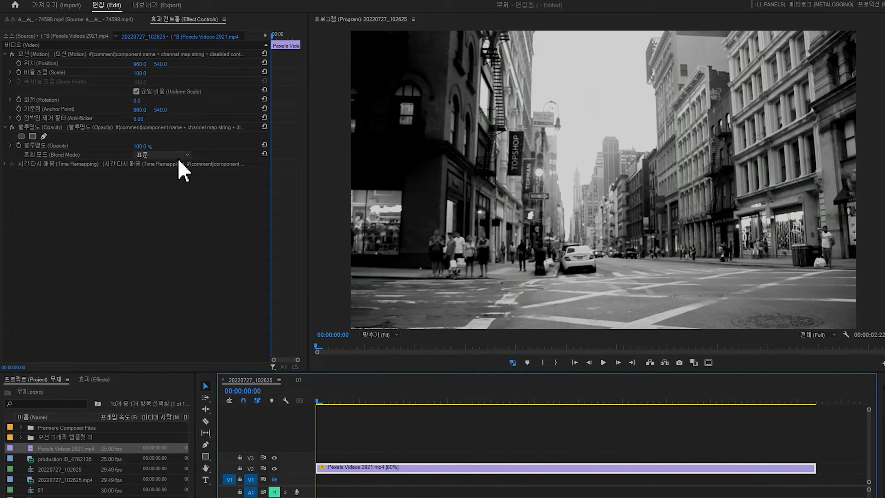
left_click(206, 479)
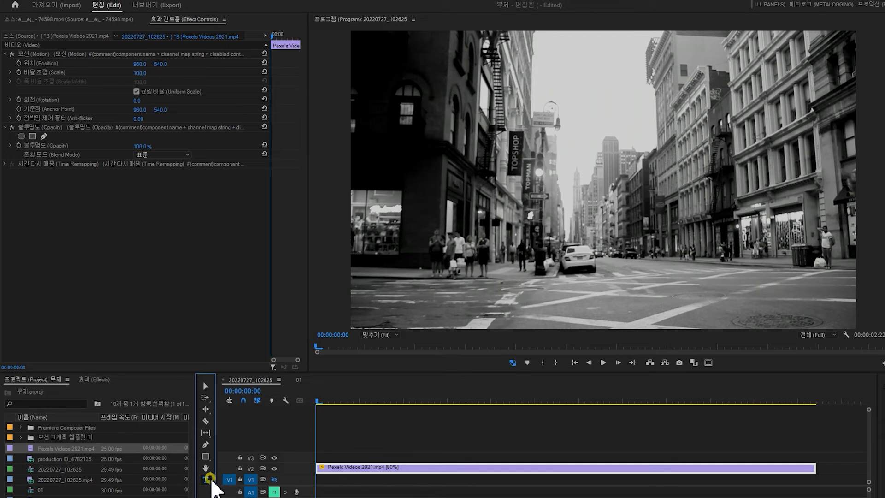
left_click(466, 201)
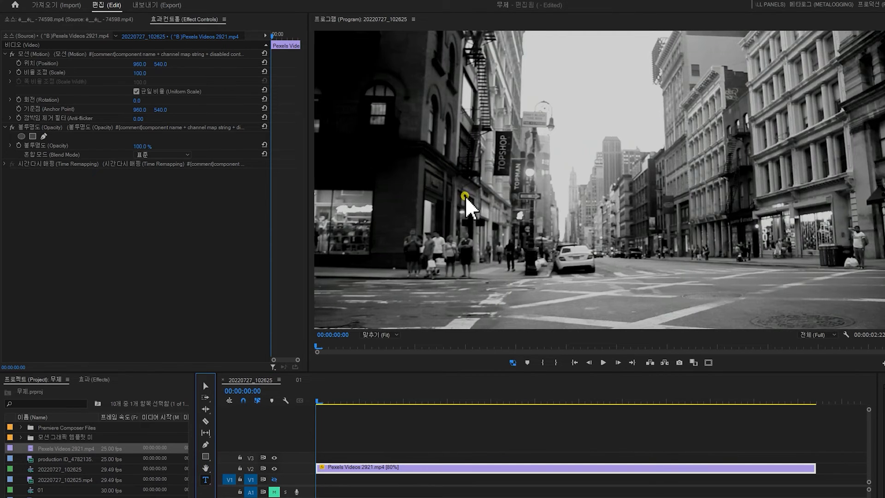
type("travel")
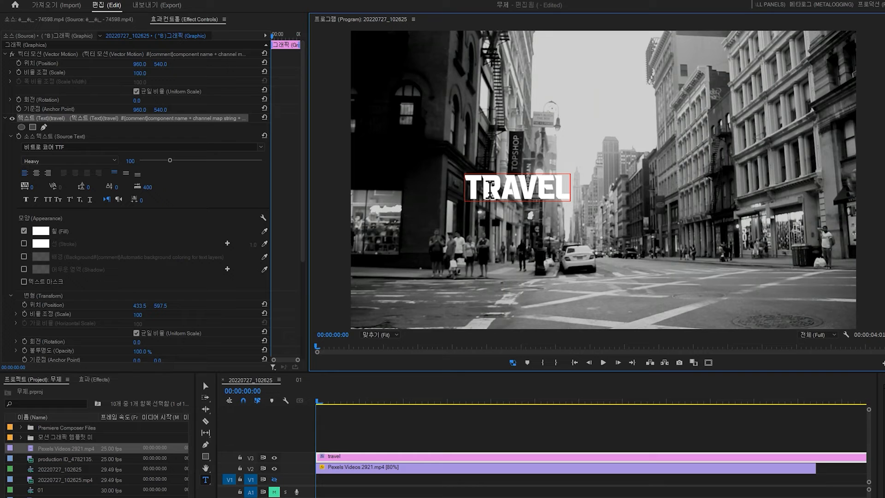
Style the title as white TRAVEL in SB 어그로 Bold, size 216, tracking 211, scale 123, positioned at 178.3, 619.5.
left_click(207, 387)
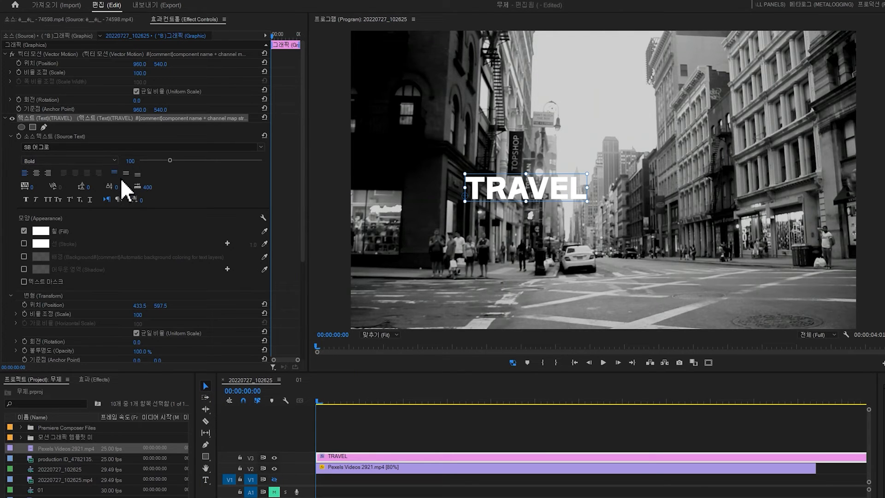
left_click(41, 231)
left_click(544, 252)
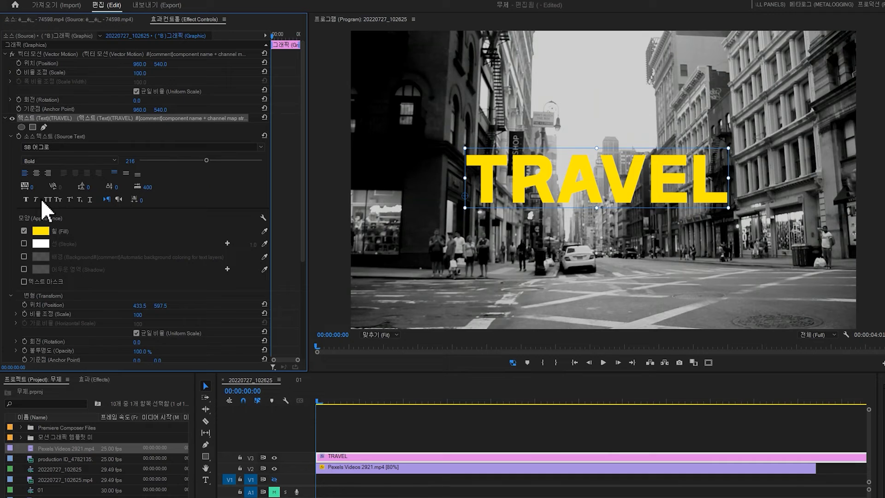
left_click_drag(31, 187, 127, 186)
left_click_drag(647, 193, 622, 204)
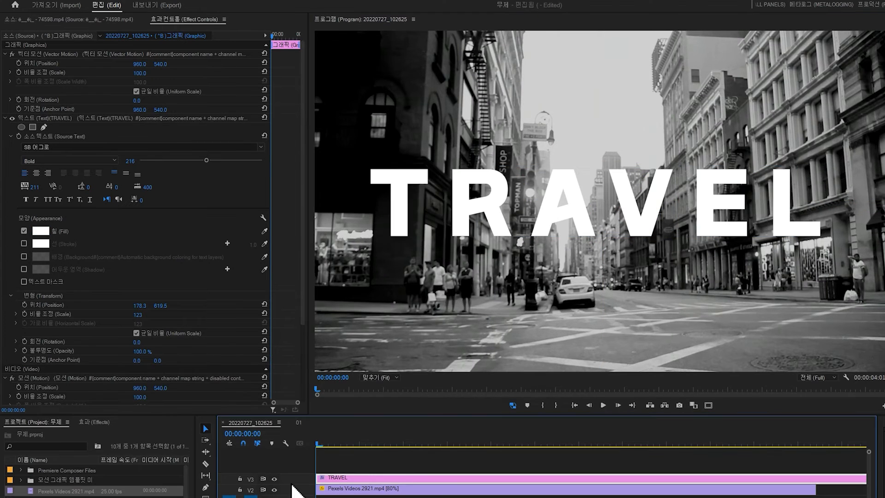
Play the sequence to 00:00:00:19, where the walking woman reaches the title, and select the TRAVEL clip on V3.
left_click(363, 459)
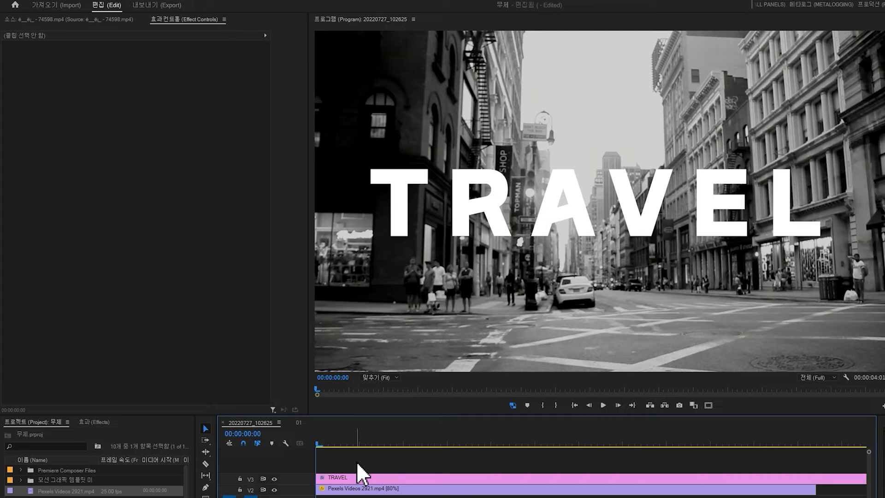
key("space")
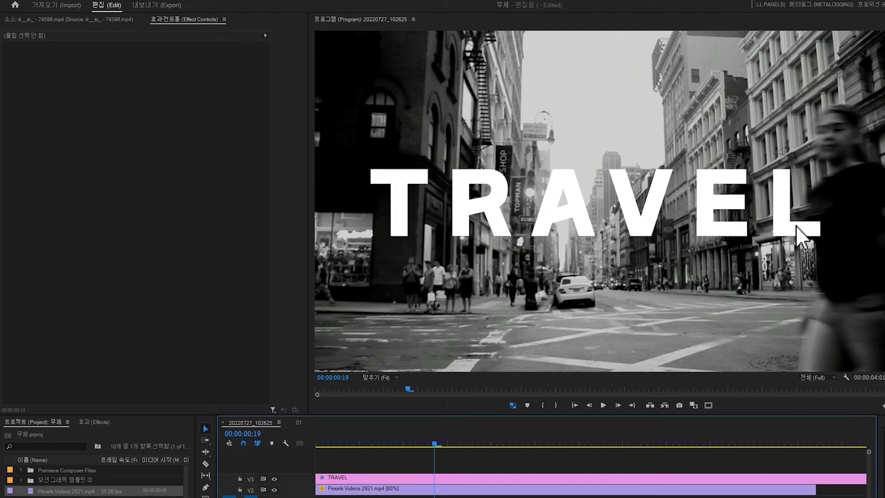
left_click(382, 480)
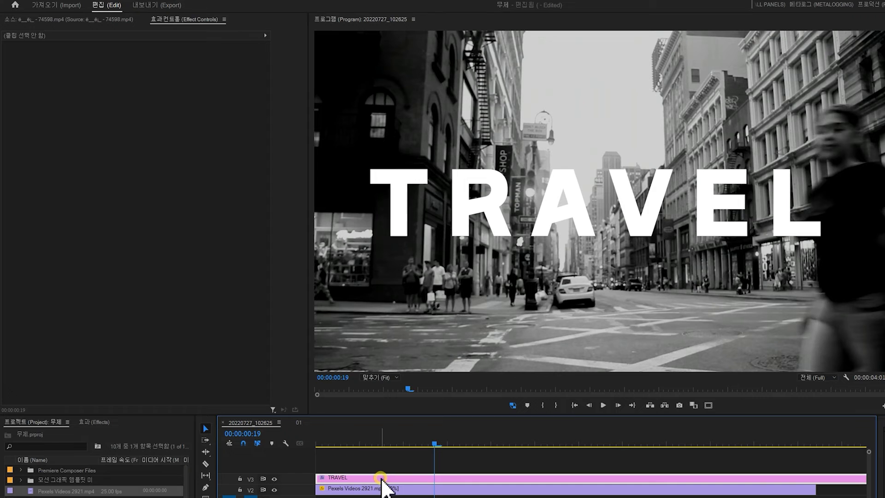
Draw a closed free-draw mask around the TRAVEL text at 00:00:00:19, its end beside the L following the walking woman's outline.
left_click(44, 128)
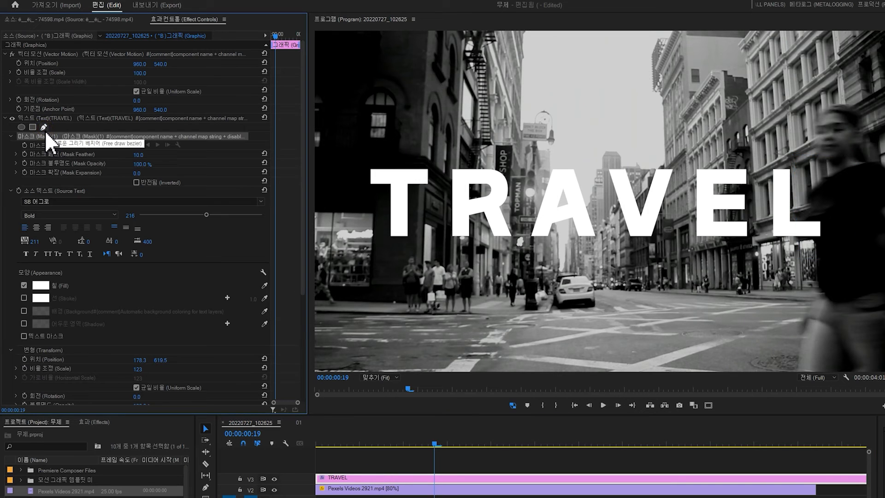
left_click(350, 157)
left_click(350, 264)
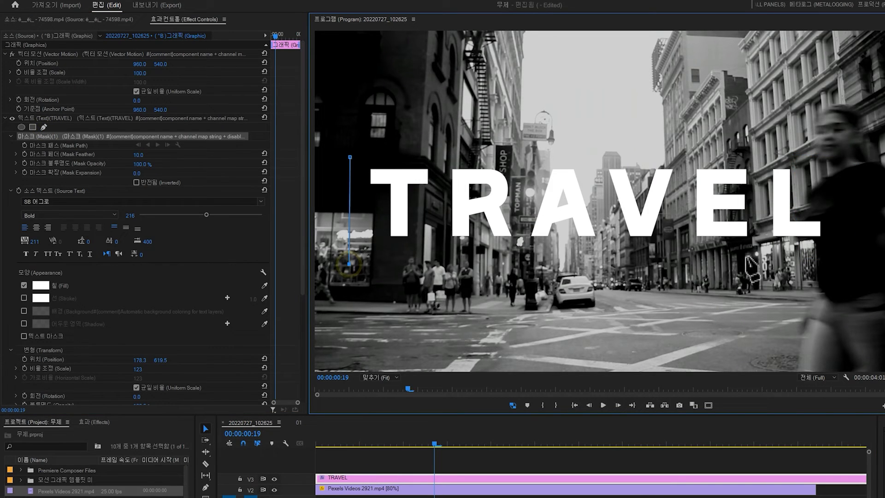
left_click(812, 246)
left_click(809, 159)
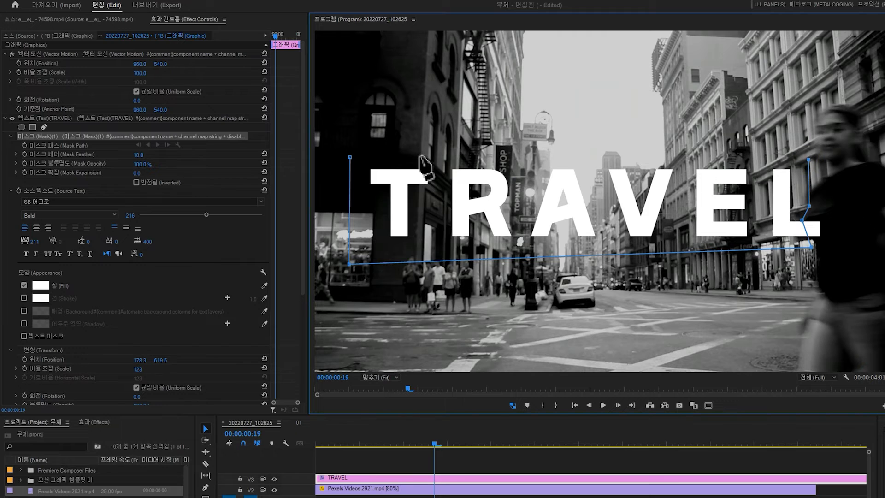
left_click(349, 157)
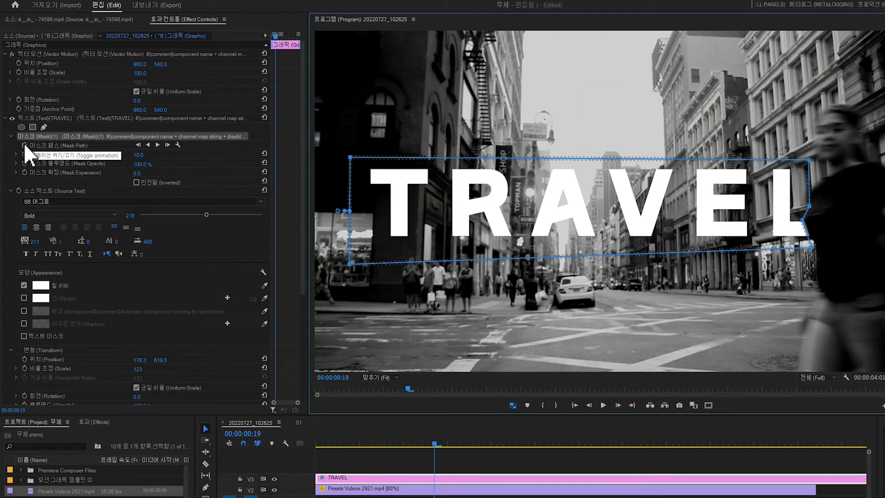
Turn on Mask Path animation for the TRAVEL text mask at 00:00:00:19 and select the mask.
key("ctrl+2")
left_click_drag(25, 148, 65, 149)
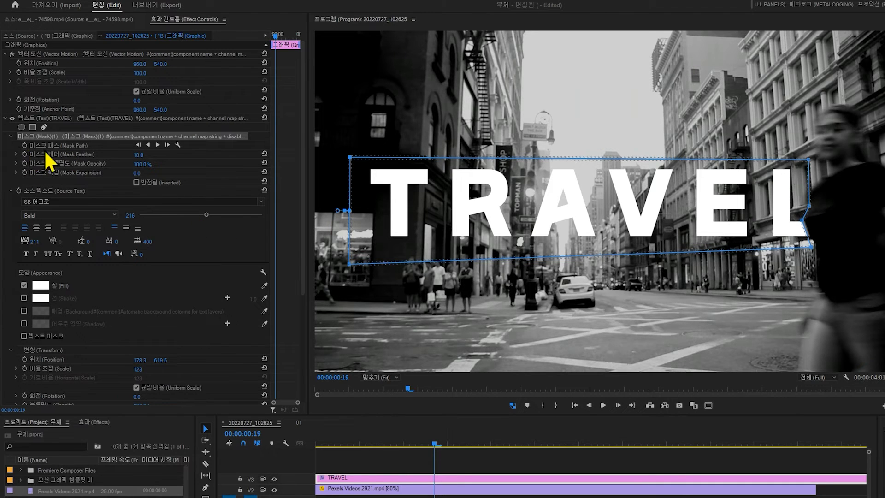
left_click(24, 146)
left_click(63, 136)
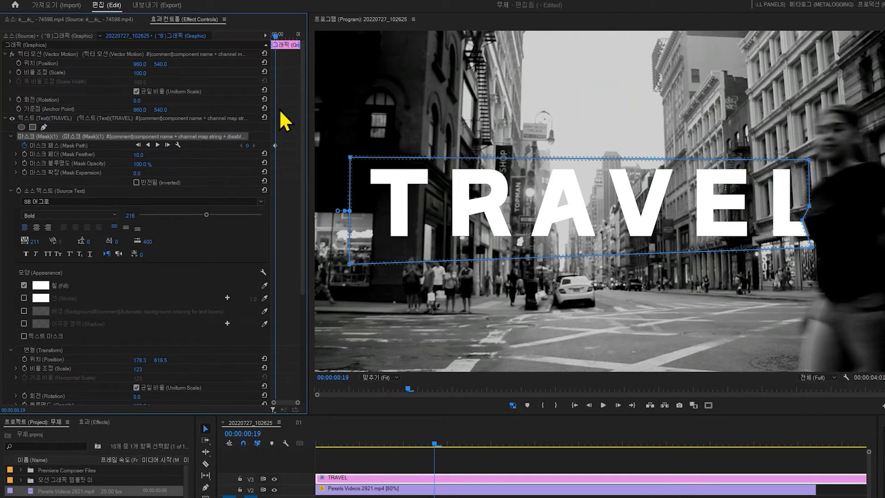
Advance to 00:00:00:24 and move the mask's leading edge back to the end of the E, along the woman's body.
key("Right")
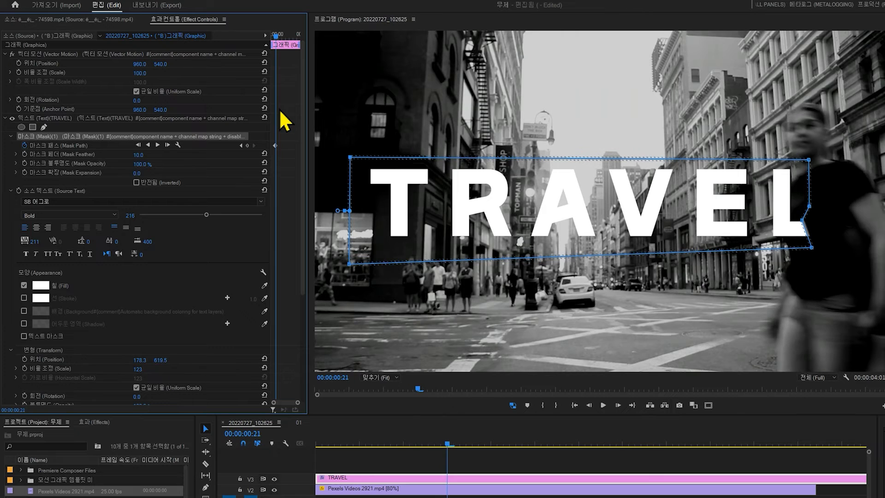
key("Right")
key("Right")
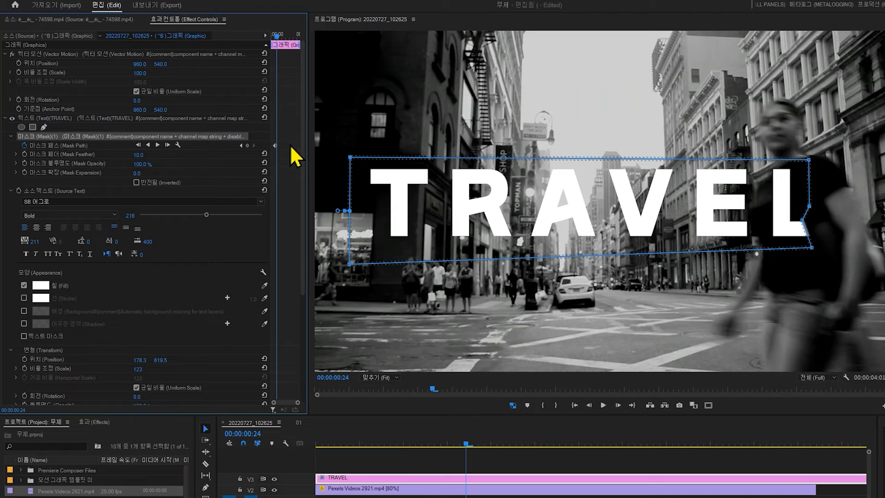
left_click(778, 145)
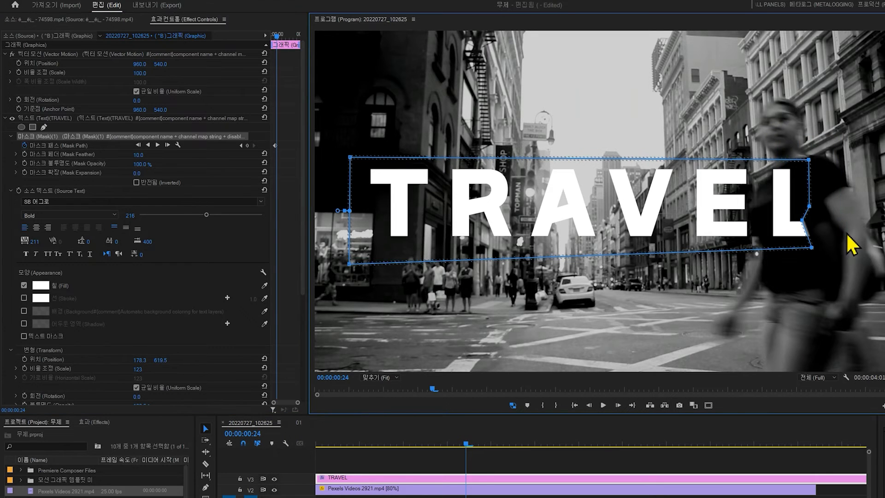
left_click_drag(803, 208, 754, 209)
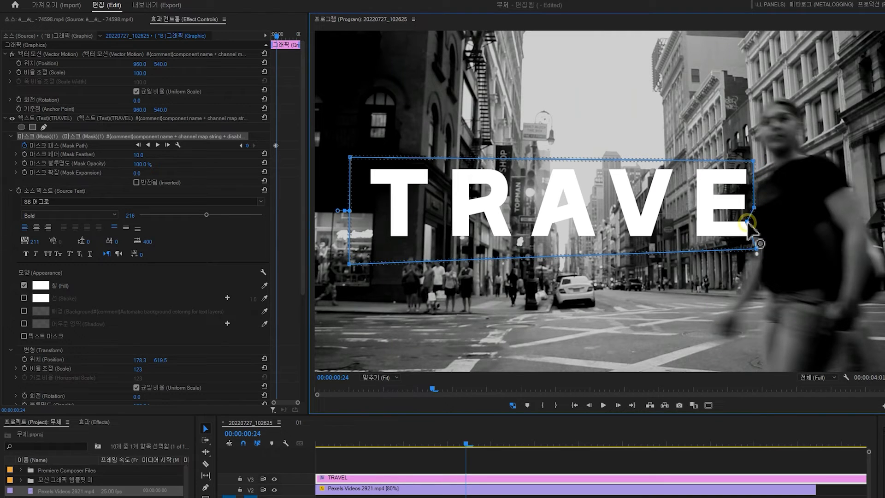
left_click_drag(747, 222, 753, 223)
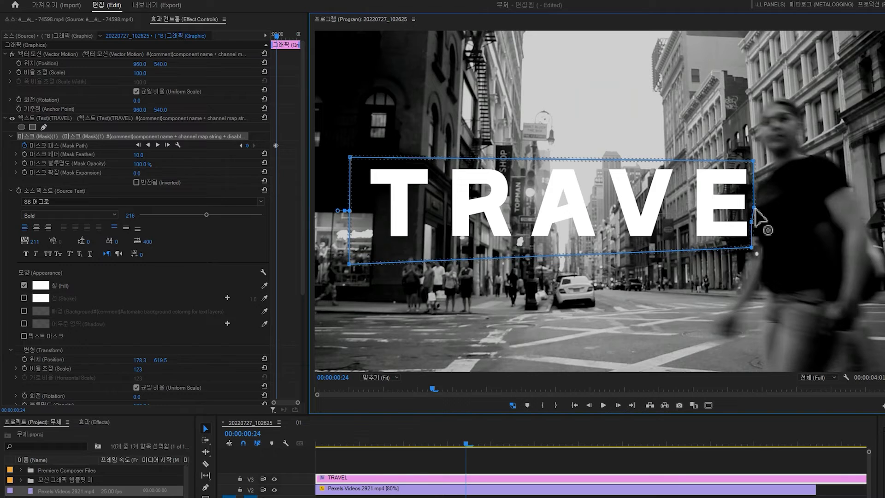
left_click_drag(754, 208, 754, 208)
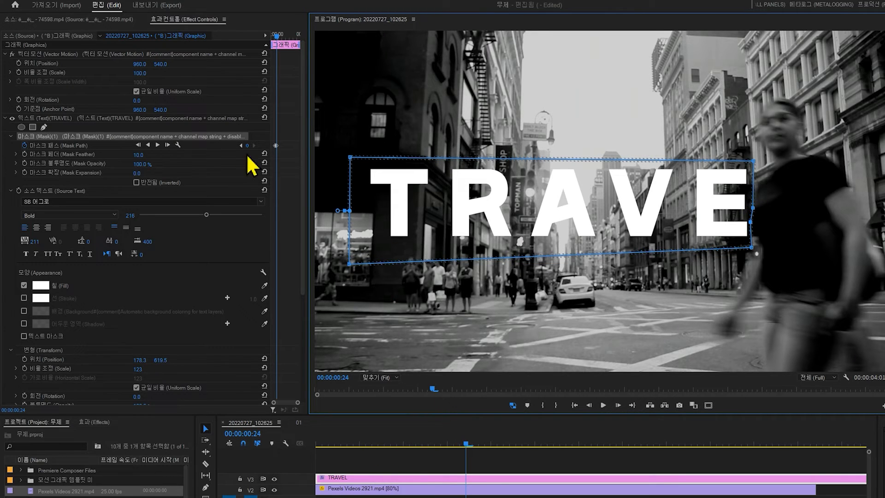
Advance to 00:00:01:00 and reshape the mask edge across the E with an extra point to follow the woman's shoulder and arm.
left_click(289, 163)
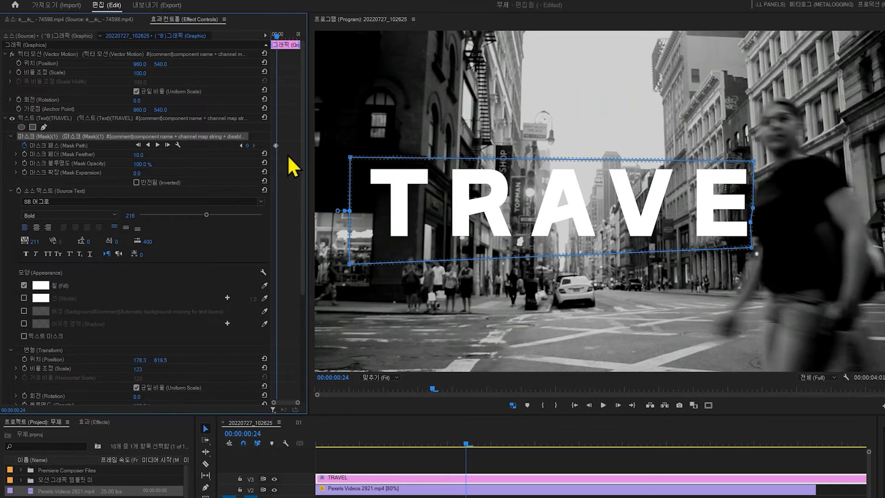
key("Right")
key("Right")
key("Right")
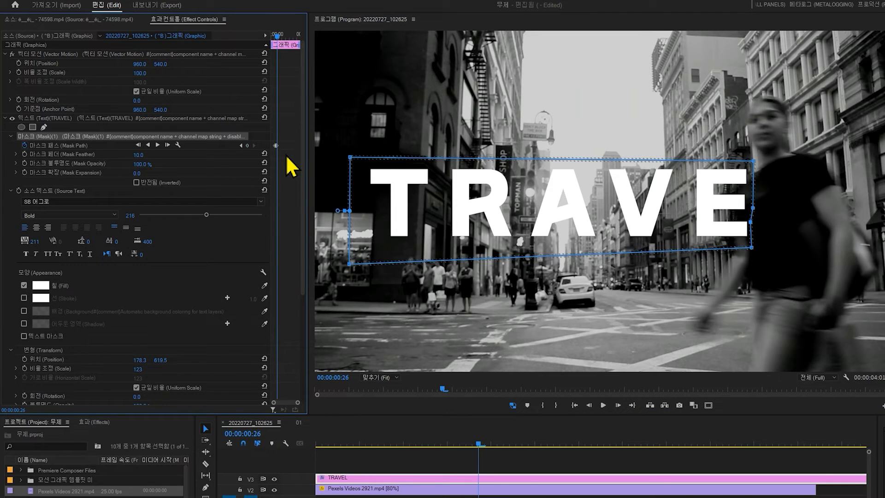
key("Right")
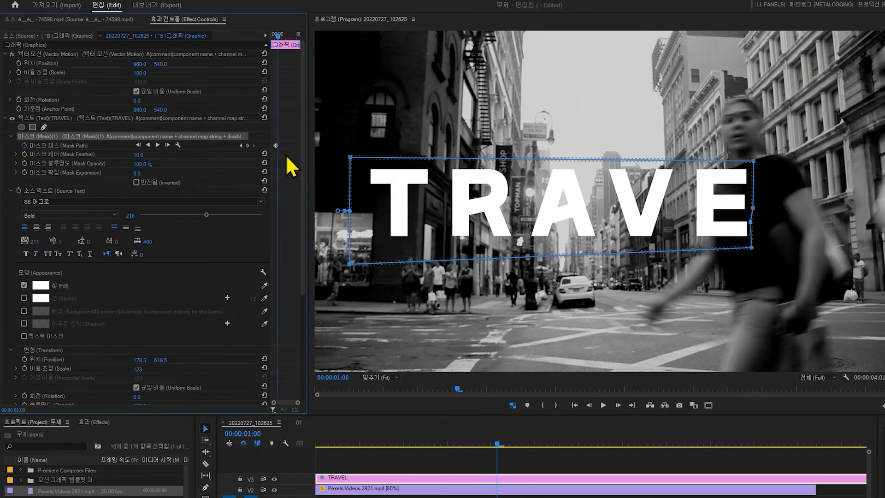
left_click(732, 196)
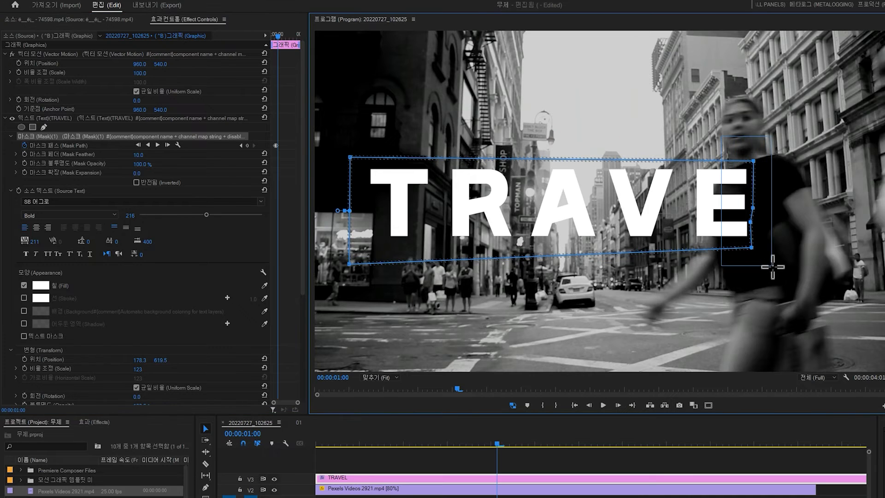
left_click_drag(751, 249, 705, 248)
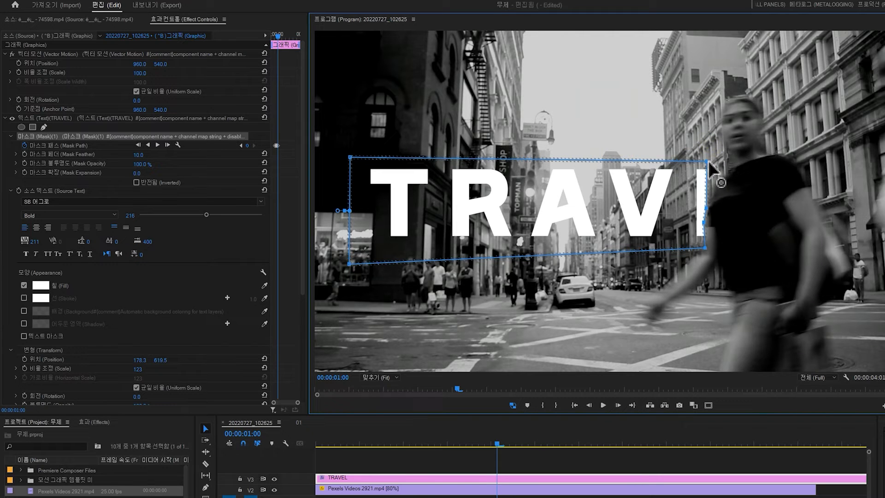
left_click_drag(709, 163, 729, 170)
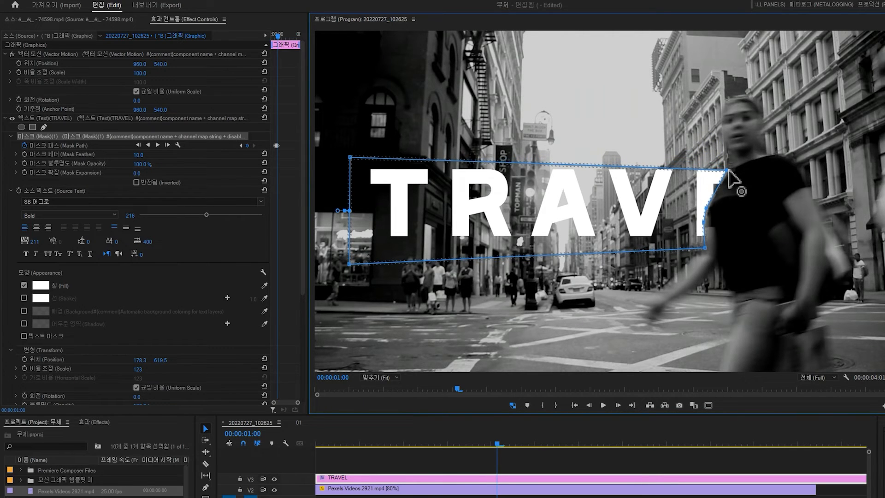
left_click_drag(706, 209, 706, 199)
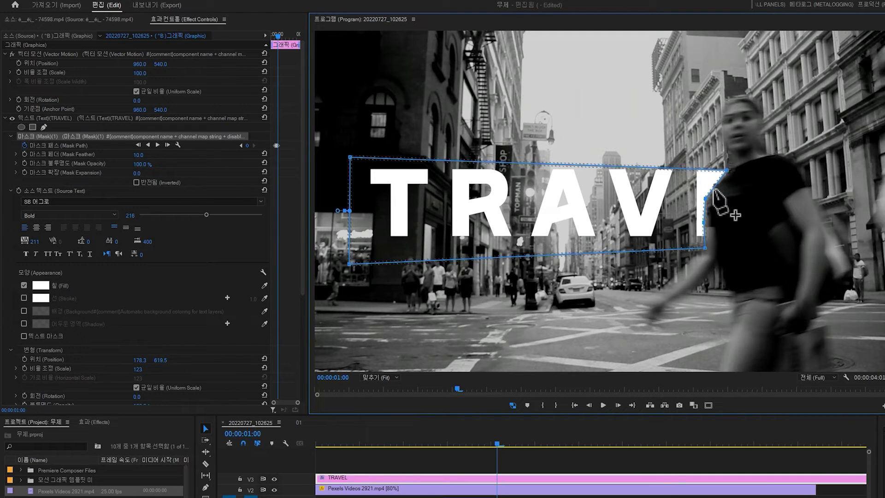
left_click_drag(712, 190, 715, 195)
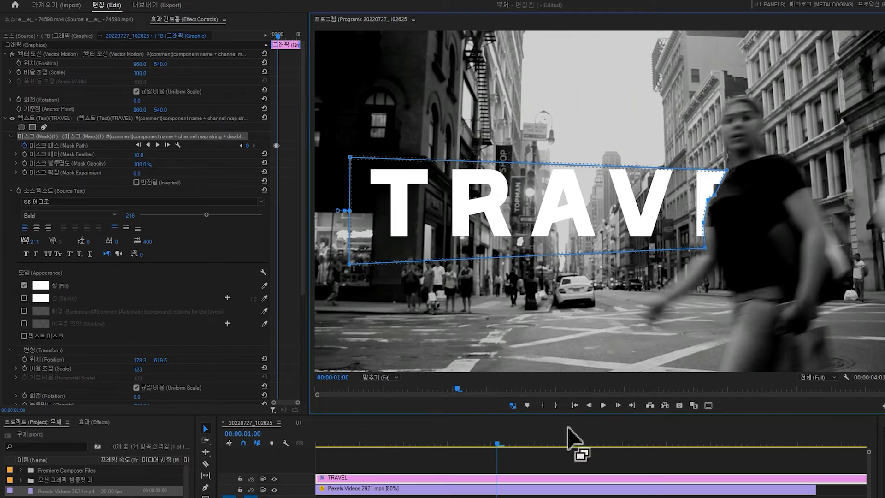
Advance a few frames beyond 00:00:01:03 and shift the mask edge to the V, fitting its points to the woman's outline.
left_click(290, 121)
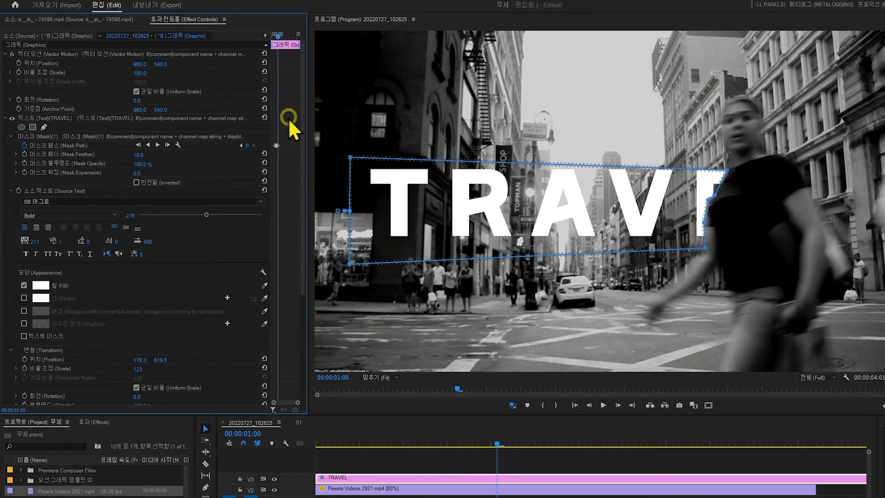
key("Right")
key("Right")
key("Right")
key("Right")
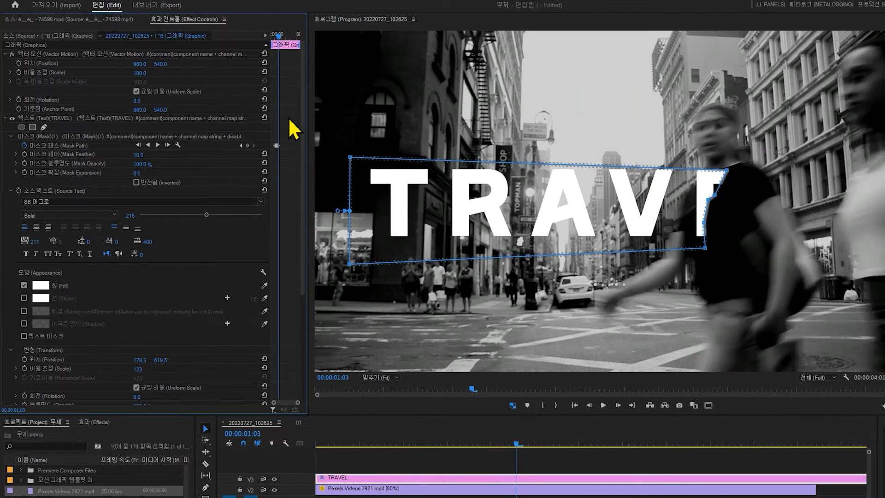
key("Right")
left_click(630, 134)
left_click_drag(705, 249, 636, 249)
left_click_drag(657, 171, 657, 204)
left_click_drag(655, 240, 623, 219)
left_click_drag(677, 182, 680, 164)
Advance to 00:00:01:10 and move the mask edge between the A and V, adjusting its upper corner to the woman's shoulder.
left_click(286, 110)
key("Right")
key("Right")
key("Right")
key("Right")
key("Right")
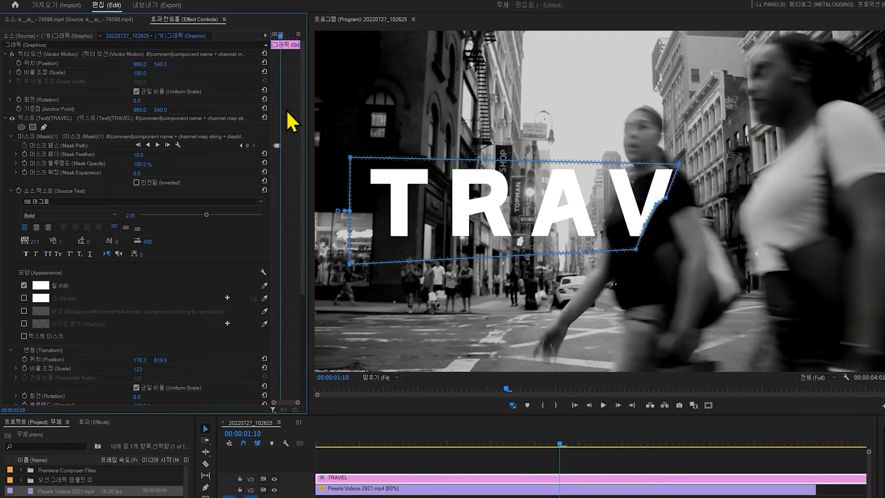
left_click(629, 136)
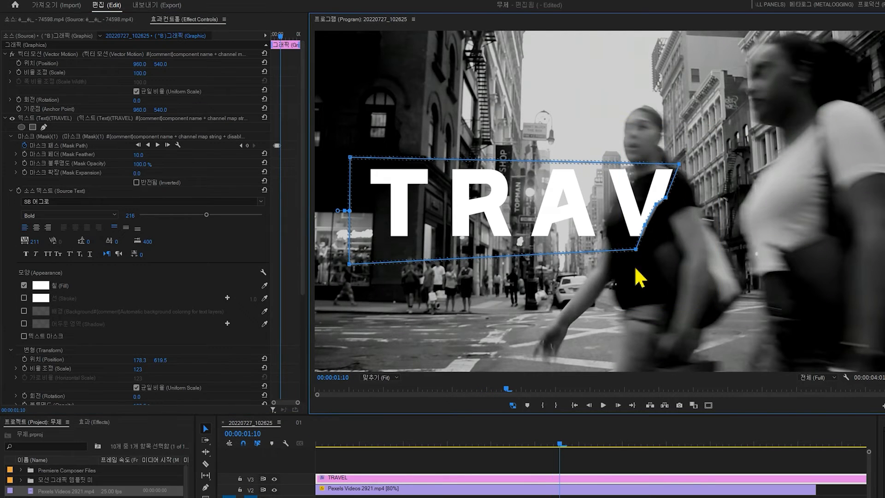
left_click_drag(636, 251, 595, 251)
mouse_move(638, 165)
left_mouse_down()
mouse_move(633, 178)
mouse_move(627, 161)
mouse_move(634, 164)
left_mouse_up()
Advance to 00:00:01:15 and pull the mask edge across the A so it follows the woman's neck and chest.
left_click(292, 123)
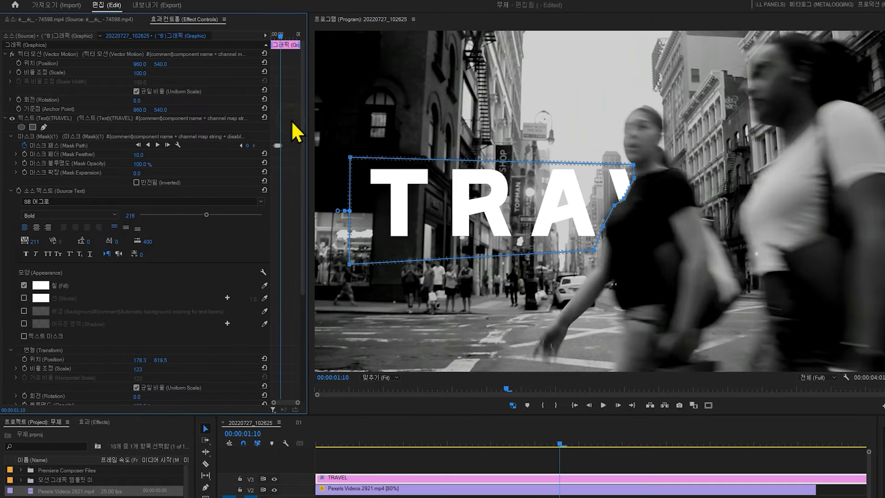
key("Right")
key("Right")
key("Right")
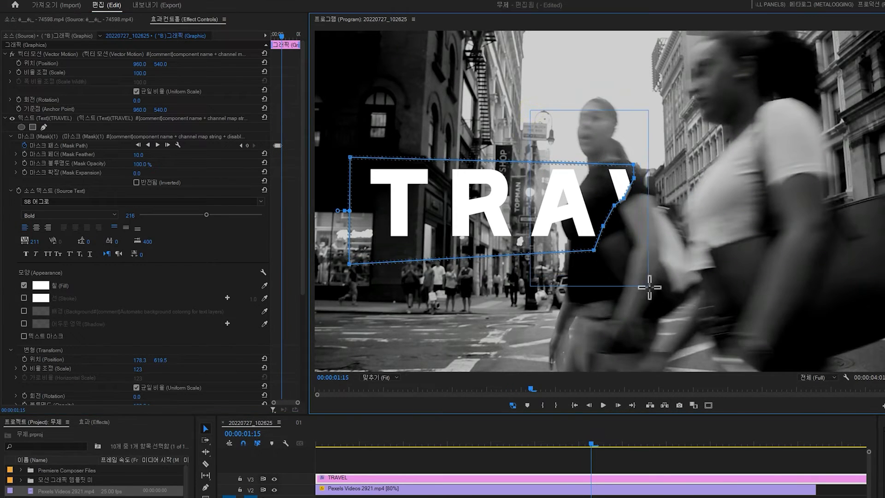
left_click(595, 252)
left_click_drag(595, 252, 563, 224)
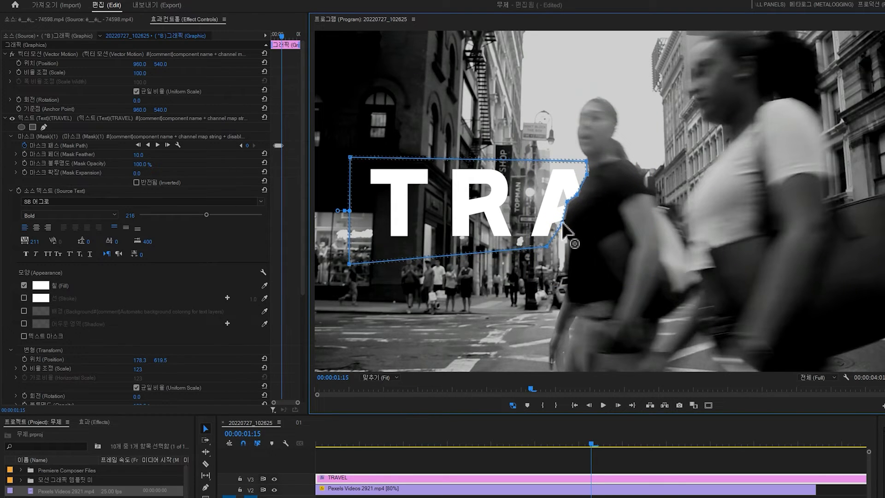
Advance to 00:00:01:20 and refit the mask edge along the R to the woman's silhouette, including its lower corner.
left_click(290, 92)
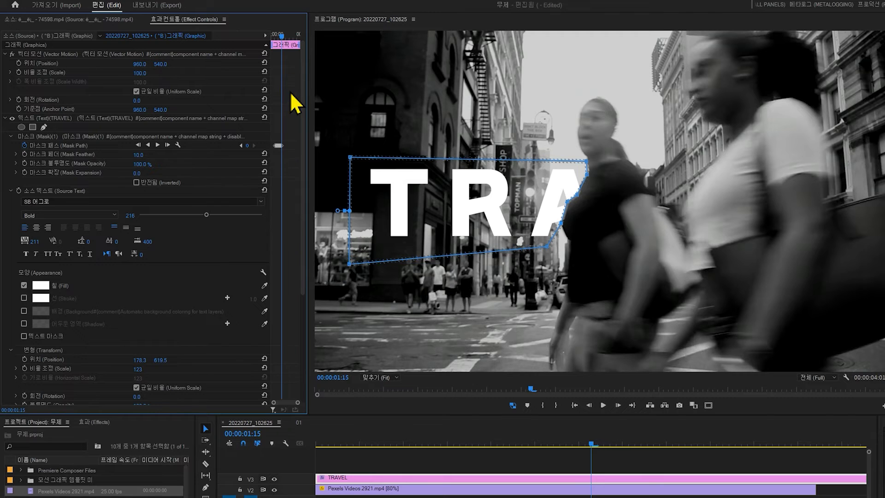
key("Right")
key("Right")
key("Right")
key("Right")
key("Right")
left_click_drag(518, 111, 610, 264)
left_click_drag(547, 247, 476, 262)
left_click_drag(515, 190, 513, 179)
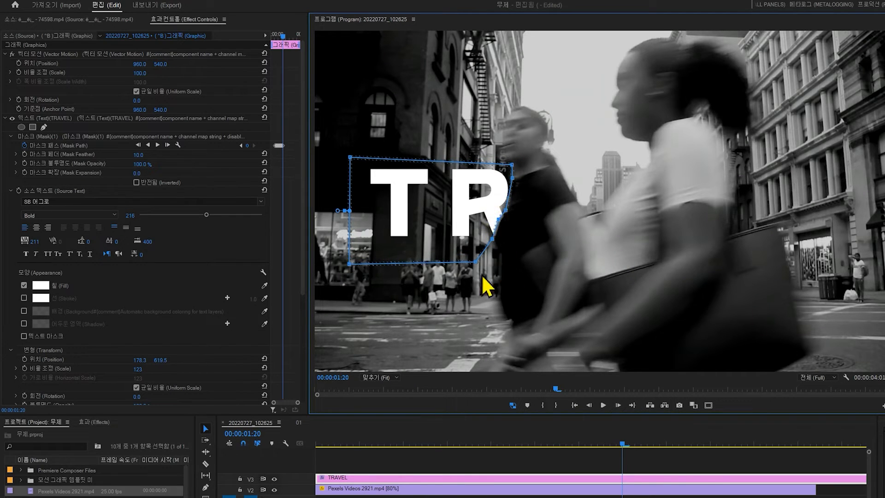
left_click_drag(476, 262, 484, 263)
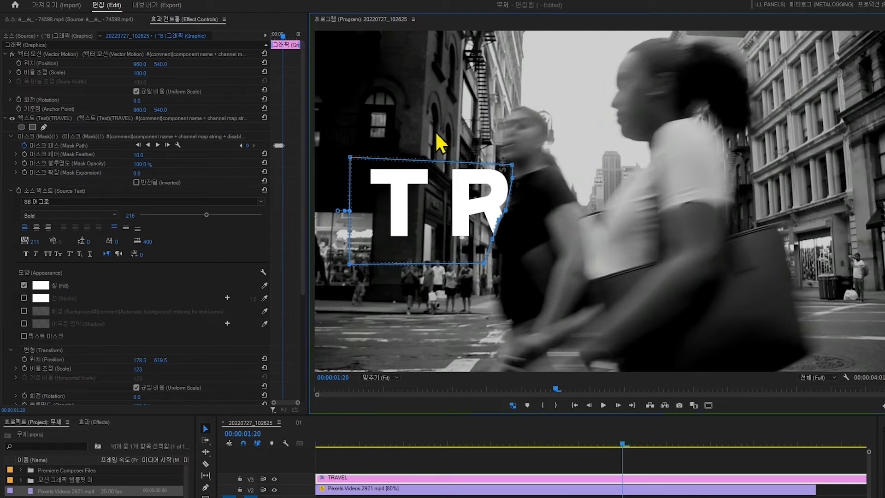
Advance to 00:00:01:25 and move the mask edge to the start of the R, aligning its upper points with the woman's shoulder.
left_click(293, 118)
key("Right")
key("Right")
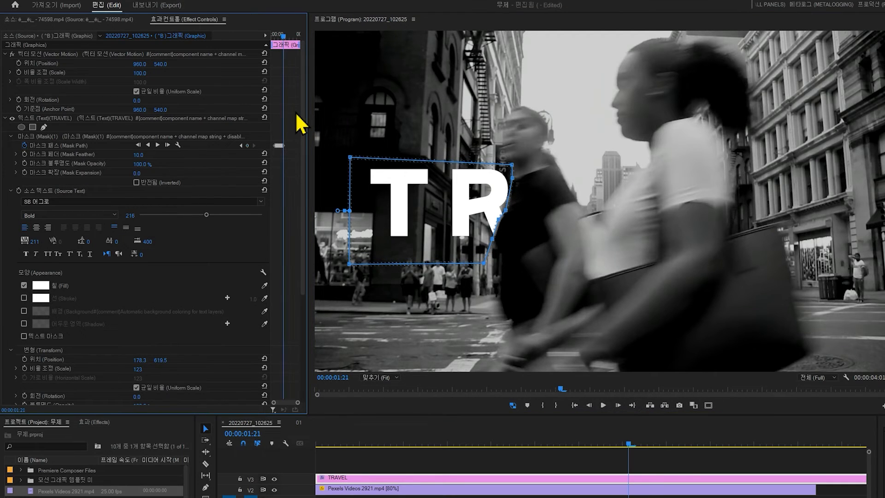
key("Right")
key("Right")
left_click_drag(483, 263, 425, 263)
left_click_drag(453, 165, 457, 169)
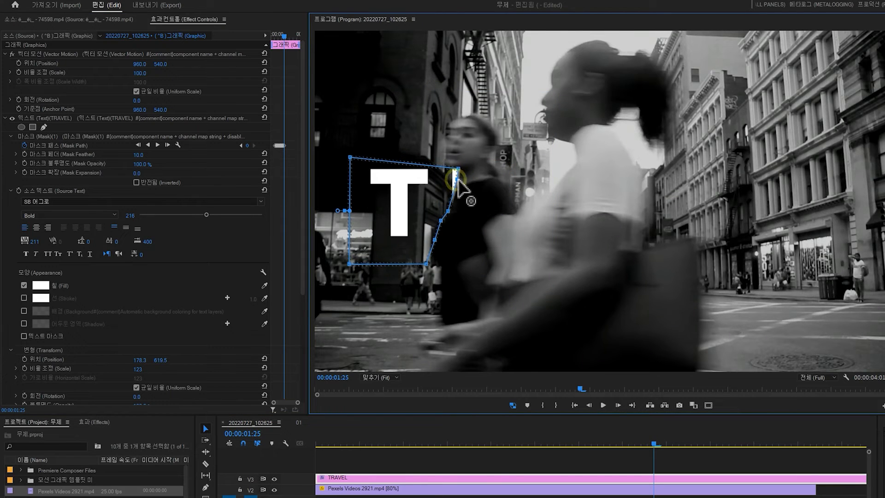
Advance to 00:00:02:01 and pull the mask edge across the T, fitting its upper corner to the woman's shoulder.
left_click(296, 131)
key("Right")
key("Right")
key("Right")
key("Right")
key("Right")
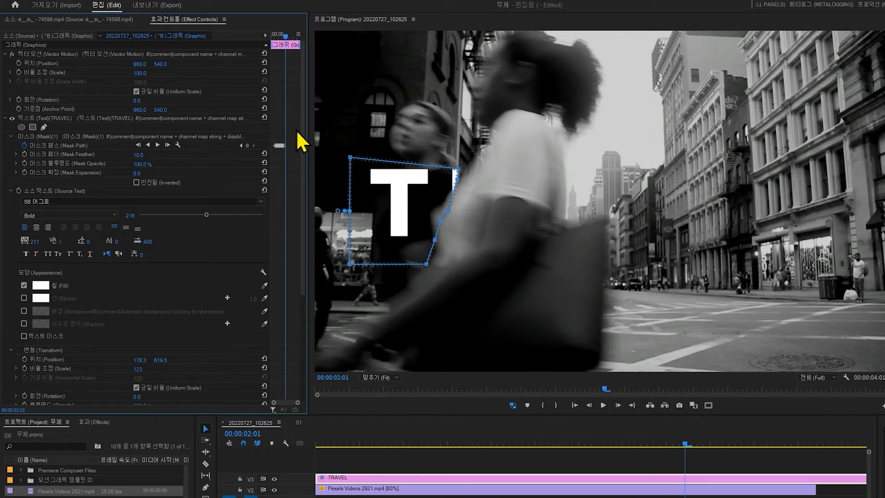
left_click_drag(427, 263, 358, 252)
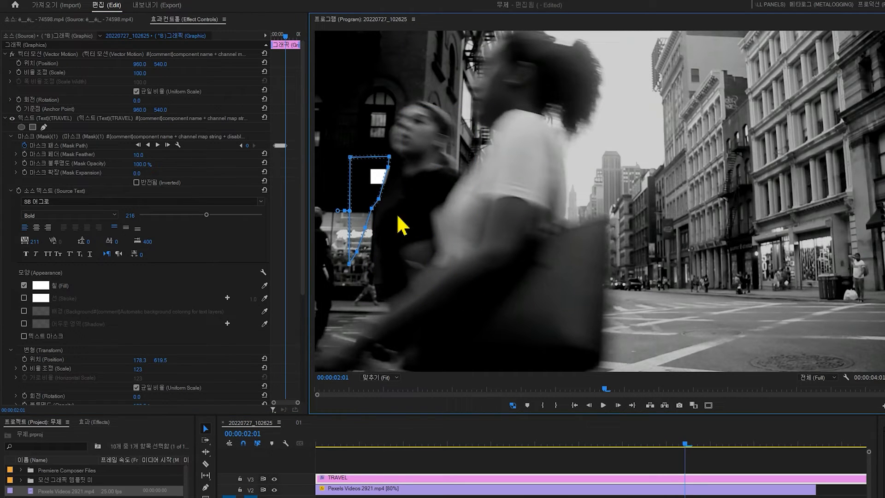
left_click_drag(389, 157, 400, 160)
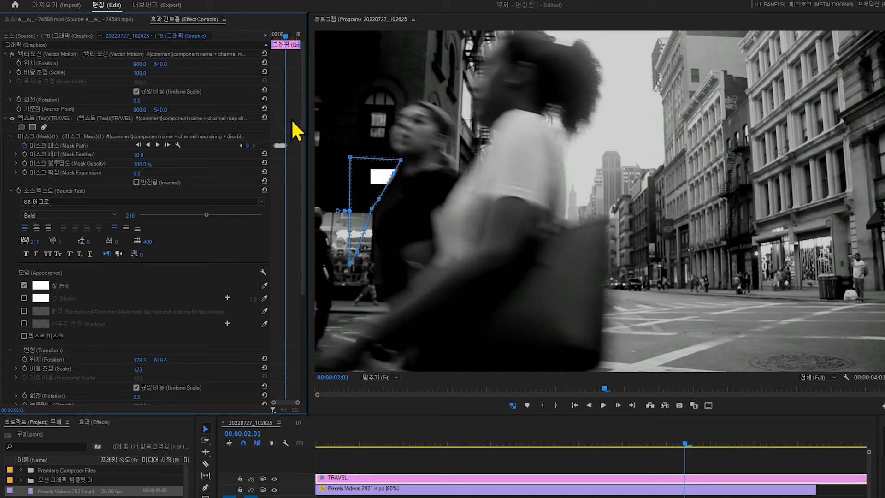
Advance to 00:00:02:06 and move the title mask off the T so it clears the last letter.
key("Right")
key("Right")
key("Right")
key("Right")
key("Right")
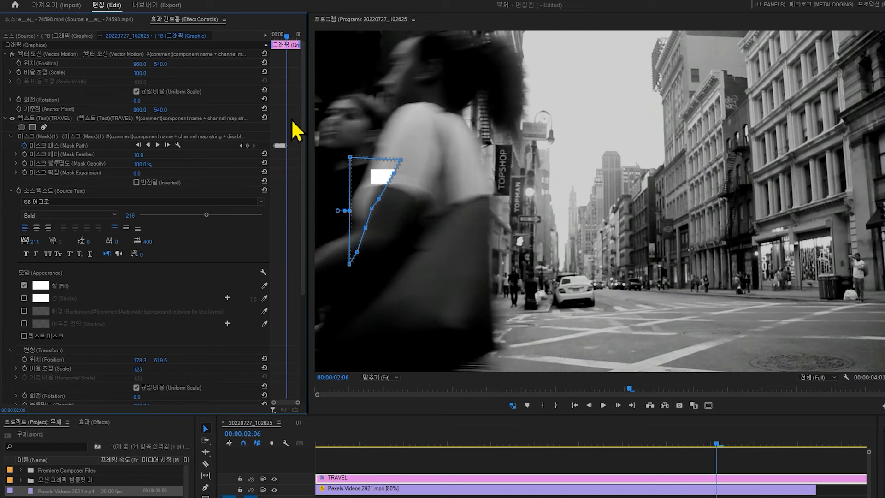
left_click_drag(421, 134, 367, 221)
mouse_move(401, 160)
left_mouse_down()
mouse_move(384, 165)
mouse_move(401, 158)
left_mouse_up()
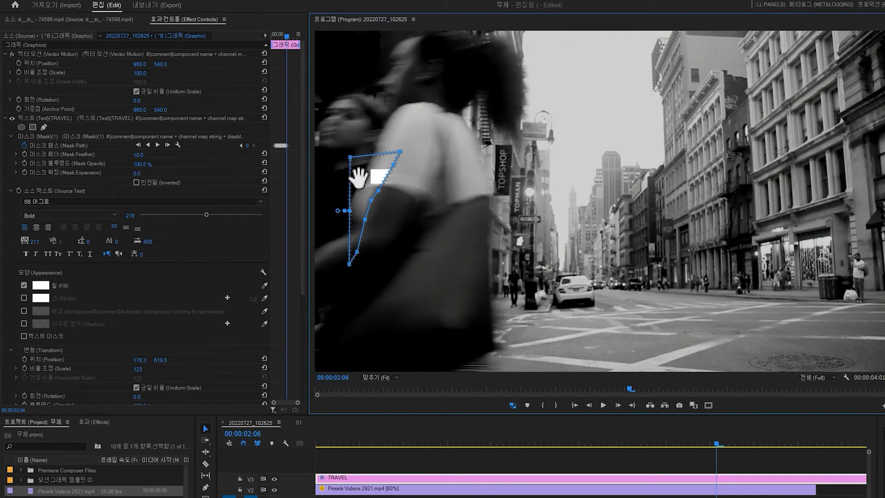
left_click_drag(359, 178, 322, 174)
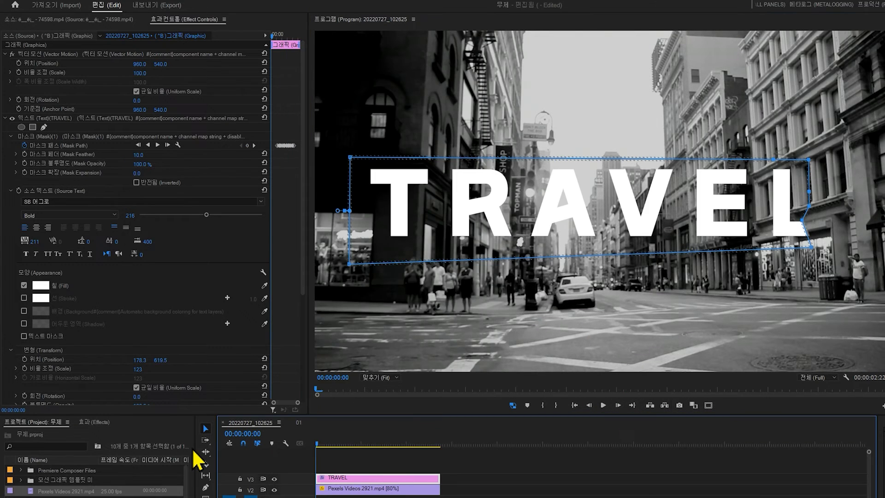
Play the TRAVEL wipe through from the beginning and return to the first frame.
key("space")
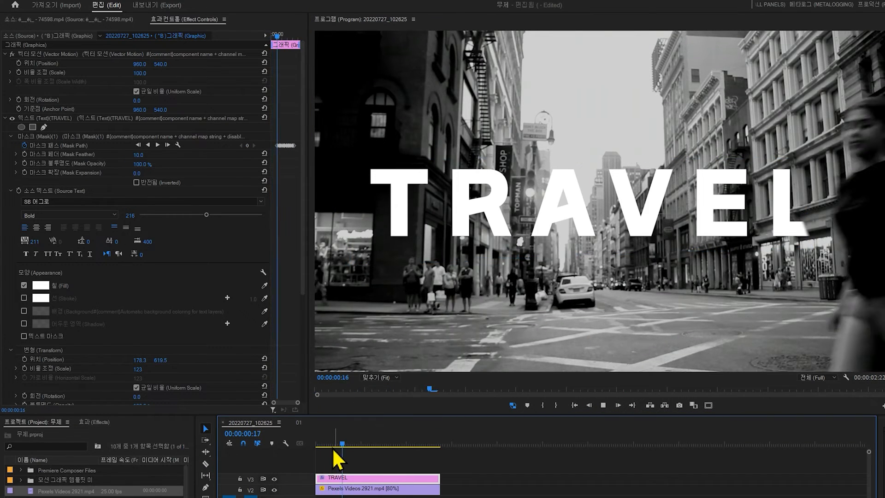
key("space")
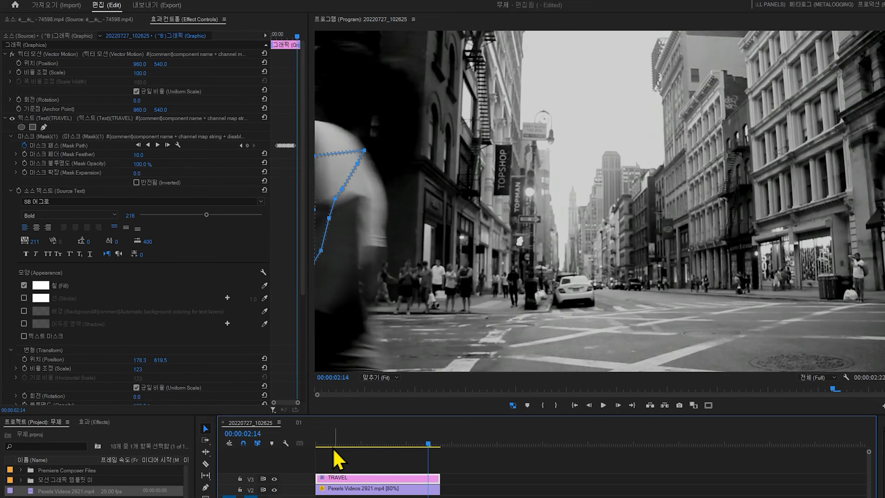
left_click_drag(381, 439, 283, 451)
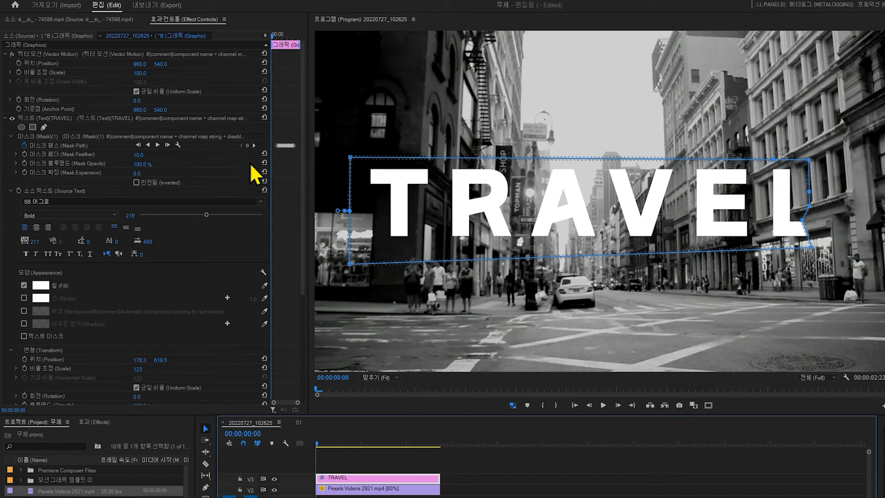
Go to 00:00:00:17 and pull the mask's outer edge past the end of the L to include the whole letter.
left_click(254, 146)
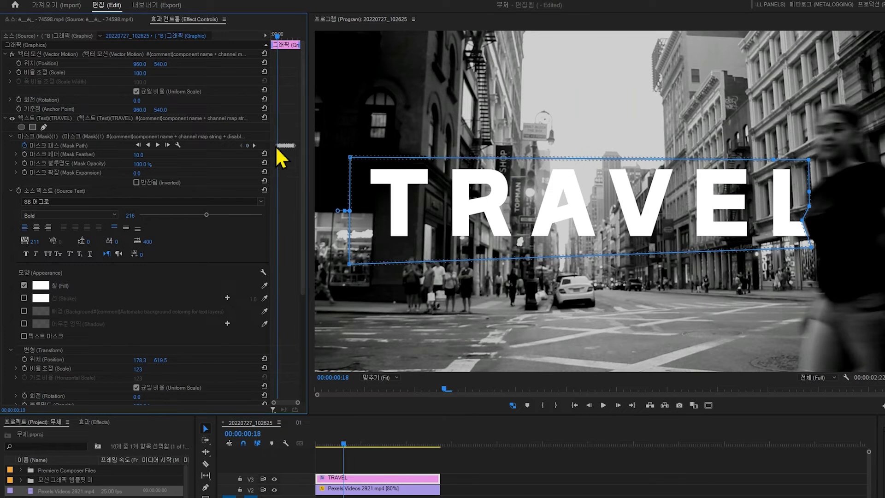
key("Left")
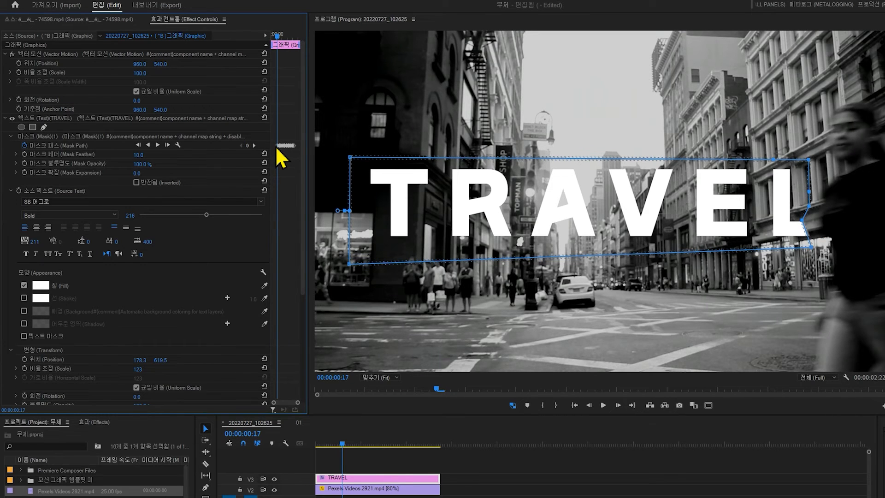
left_click(828, 179)
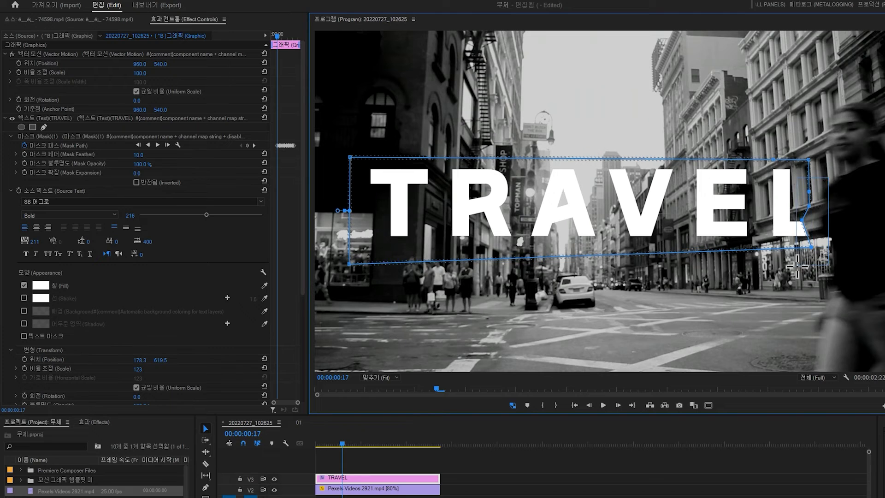
left_click_drag(803, 221, 823, 222)
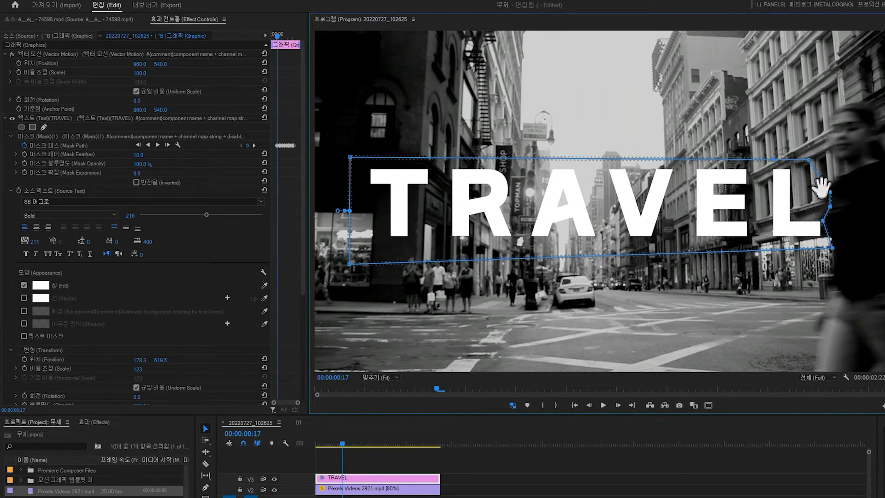
Replay the corrected title wipe from the start, scrub through it and return to the first frame.
left_click(369, 454)
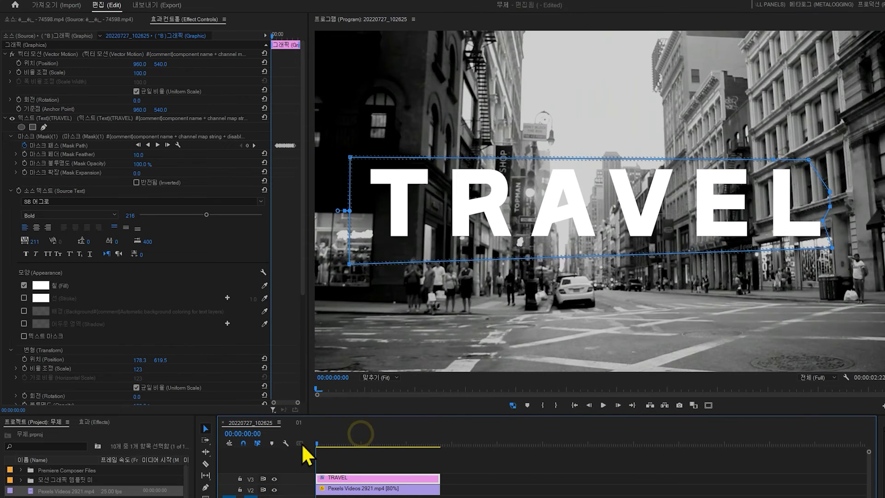
key("space")
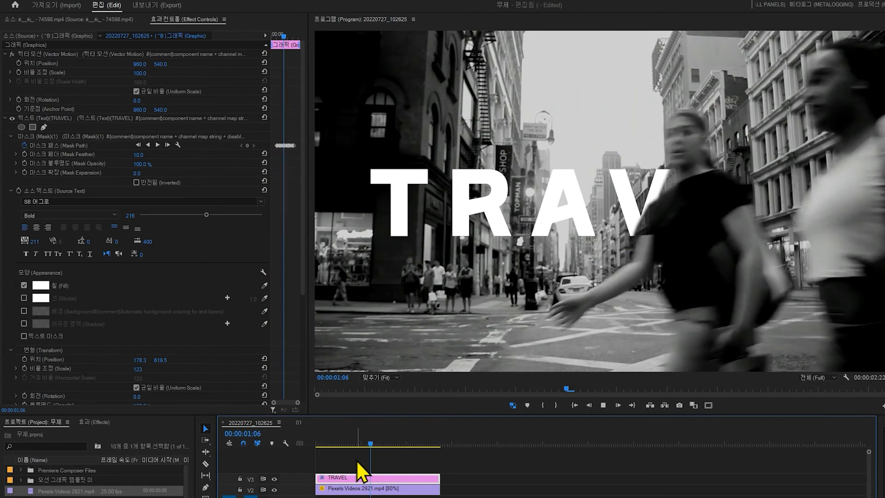
key("space")
left_click_drag(366, 447, 392, 451)
key("Home")
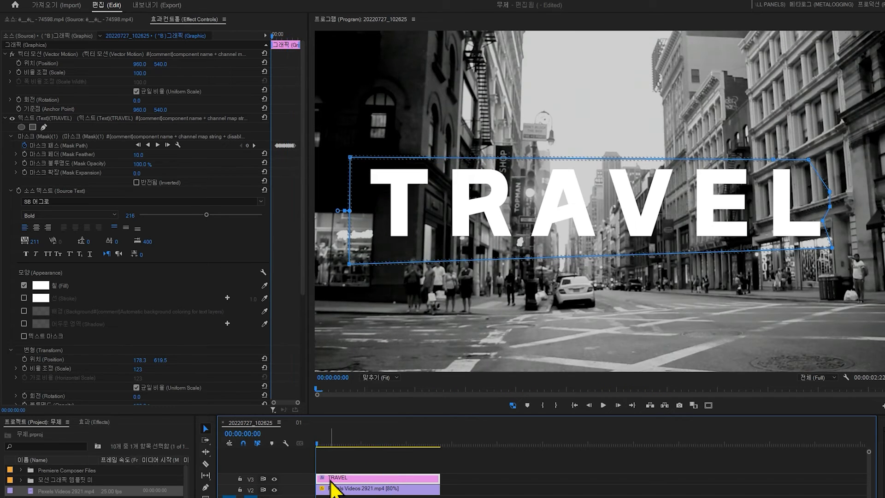
Add a black shadow to the TRAVEL text with 100% opacity, distance 10.7 and size 5.3.
left_click(24, 323)
left_click(40, 324)
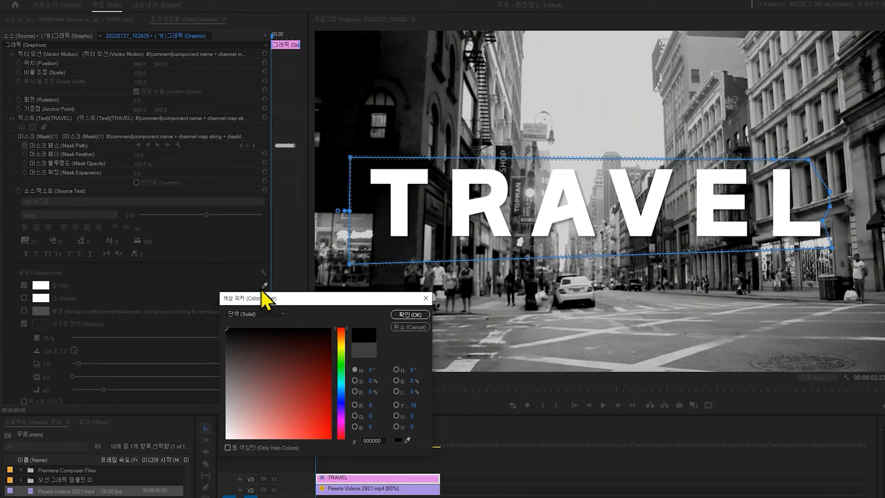
left_click(411, 315)
left_click_drag(219, 337, 334, 348)
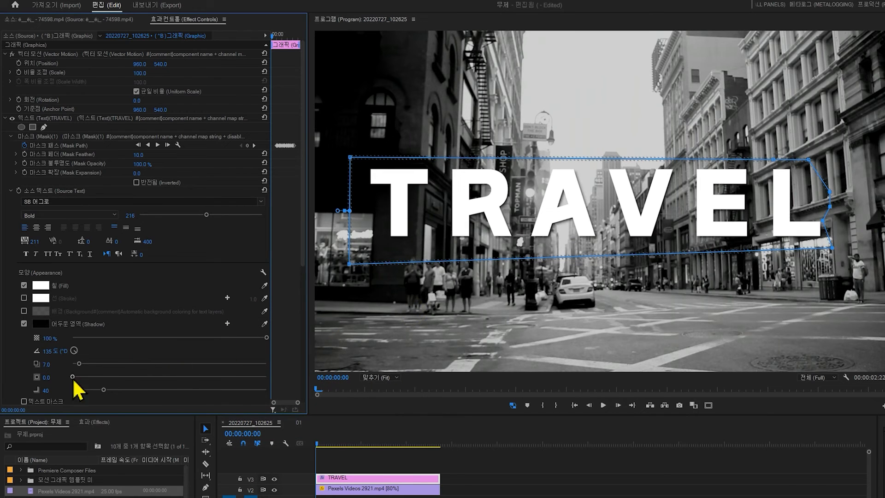
left_click_drag(80, 364, 83, 376)
Play the wipe with the shadowed title and return the playhead to the first frame.
left_click(327, 468)
key("space")
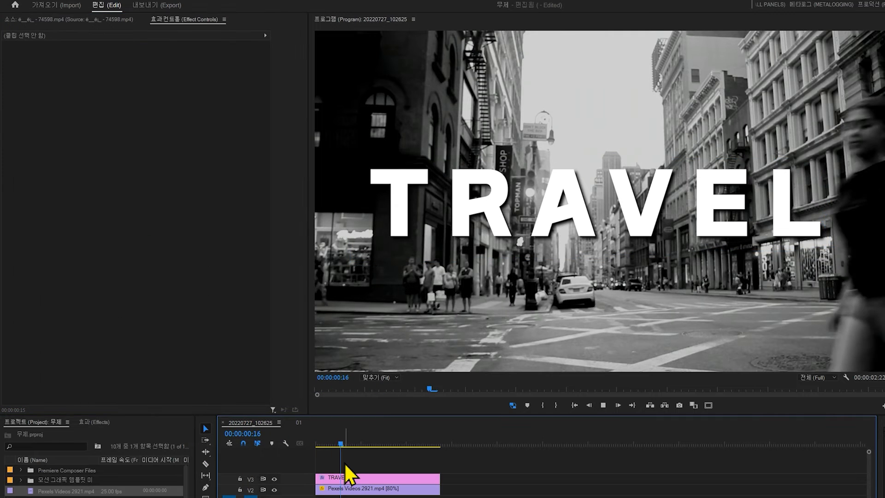
key("space")
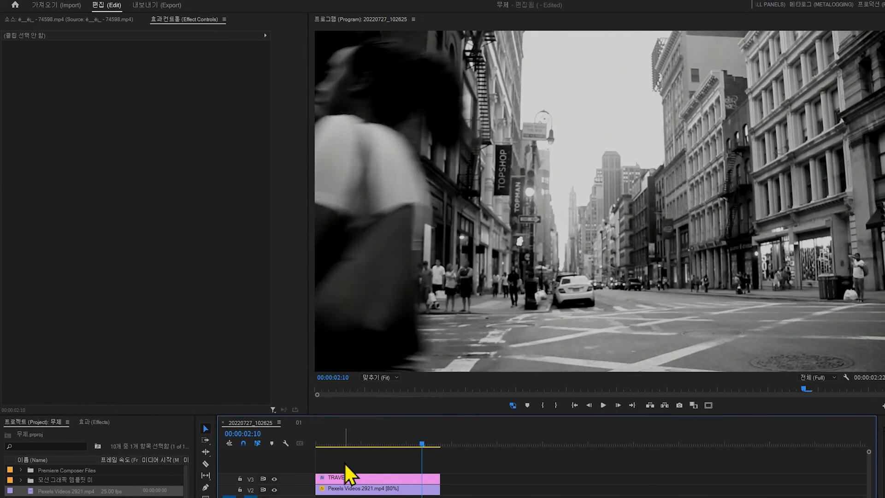
left_click_drag(360, 437, 284, 442)
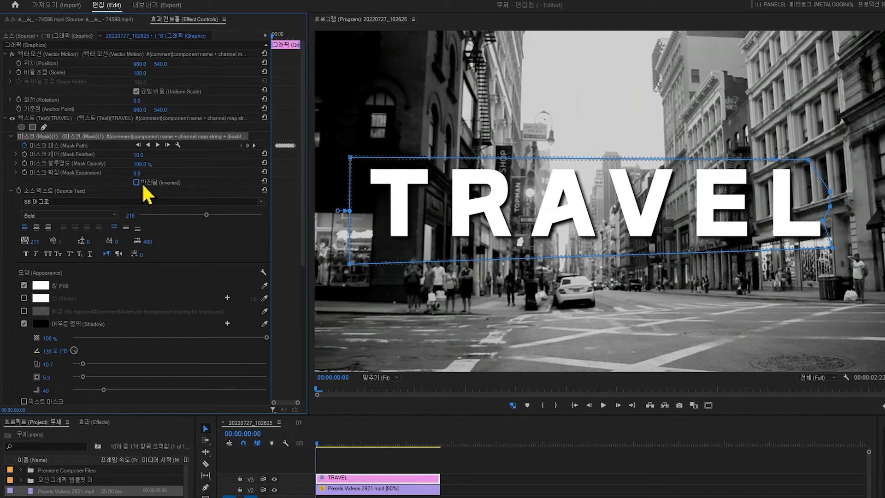
Invert the TRAVEL title's mask and preview the title being revealed behind the pedestrian.
left_click(136, 182)
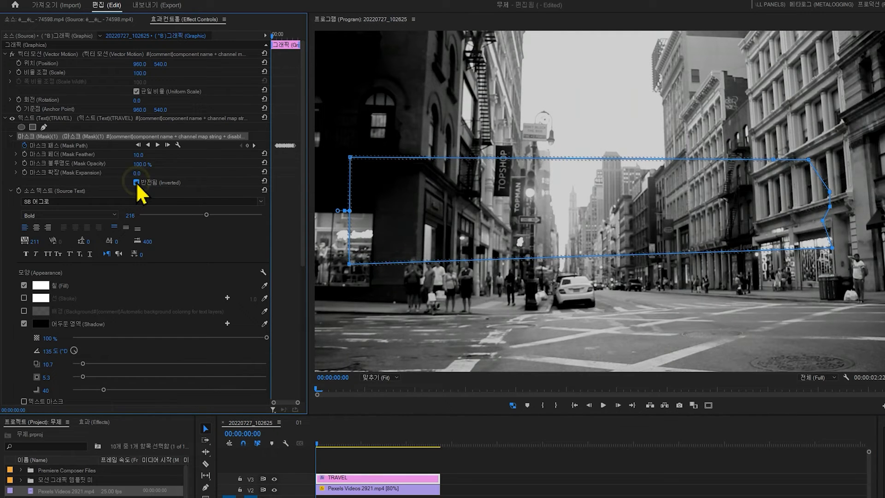
left_click(327, 462)
key("space")
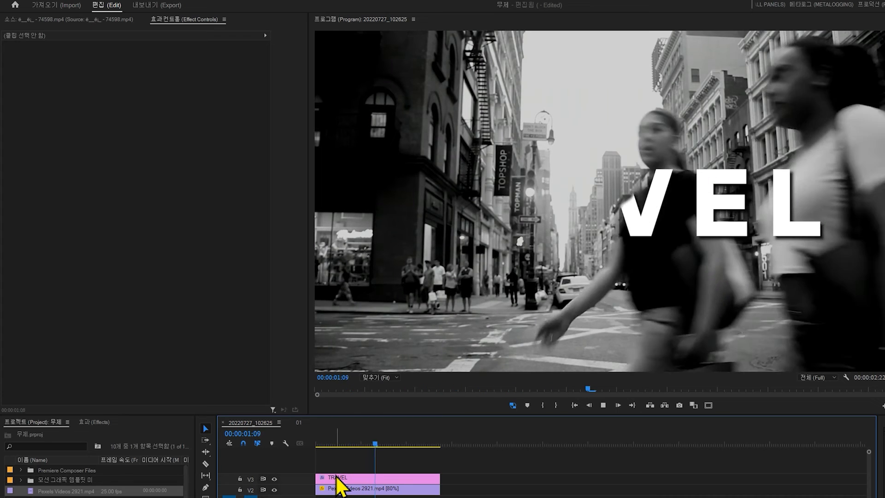
key("space")
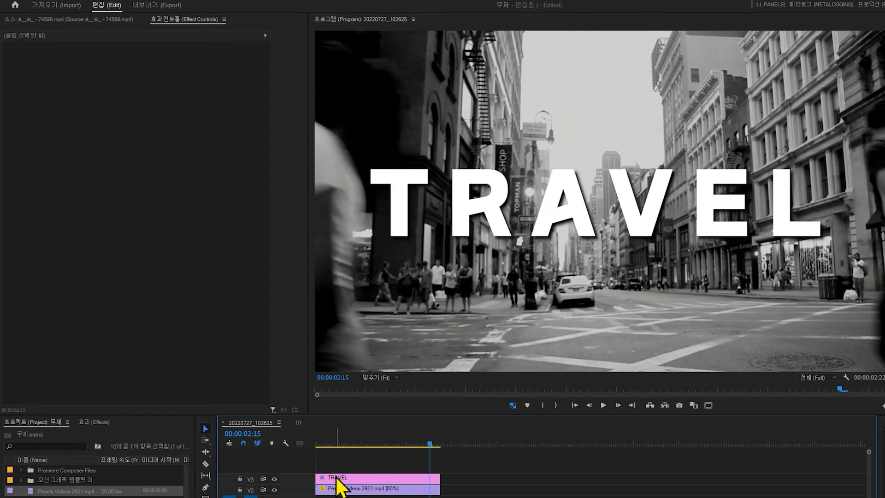
left_click(341, 461)
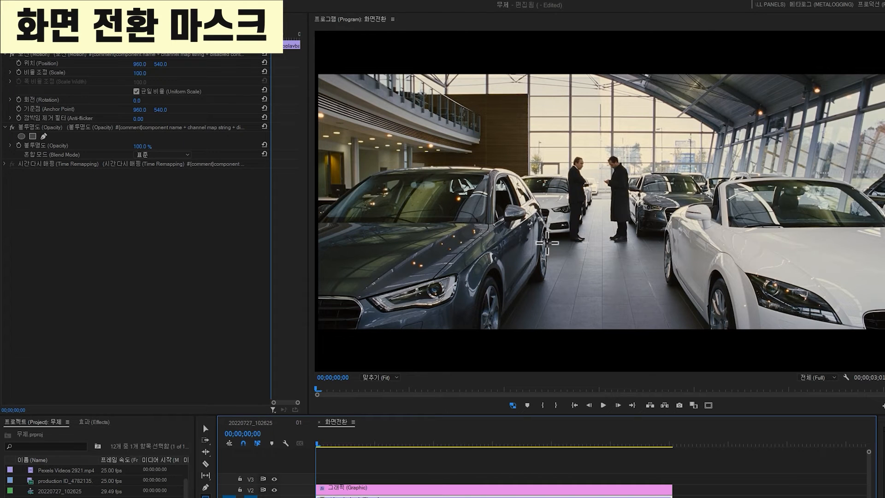
Play and scrub through the car showroom transition example in the 화면전환 sequence.
key("space")
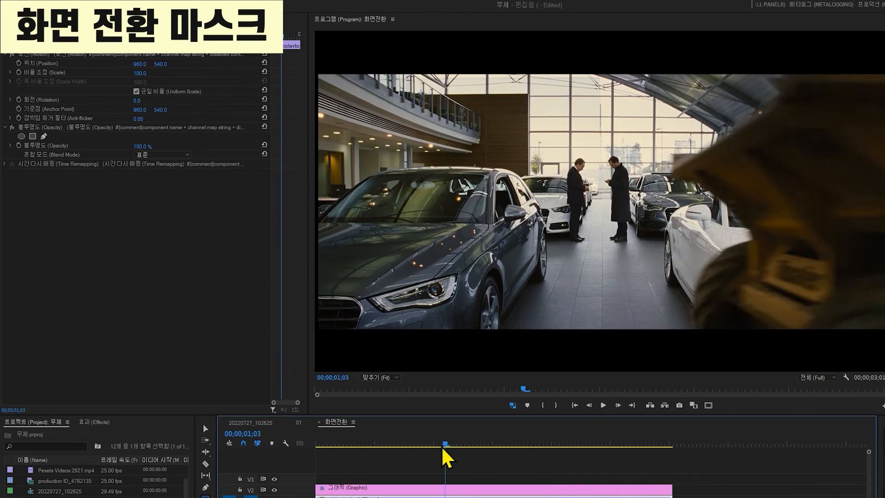
left_click_drag(445, 449, 618, 450)
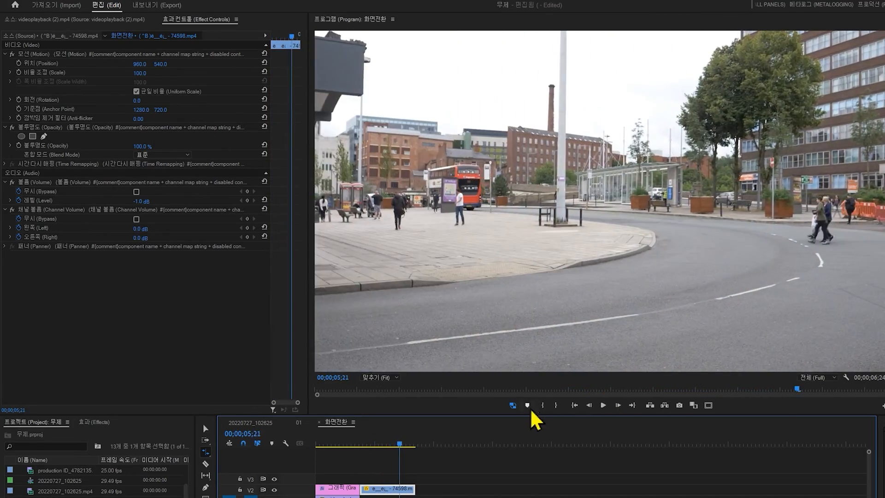
Move the playhead to 00;00;04;01, where the passing bus fills the frame, and select the bus clip with the Selection tool.
mouse_move(398, 444)
left_mouse_down()
mouse_move(366, 449)
mouse_move(382, 449)
left_mouse_up()
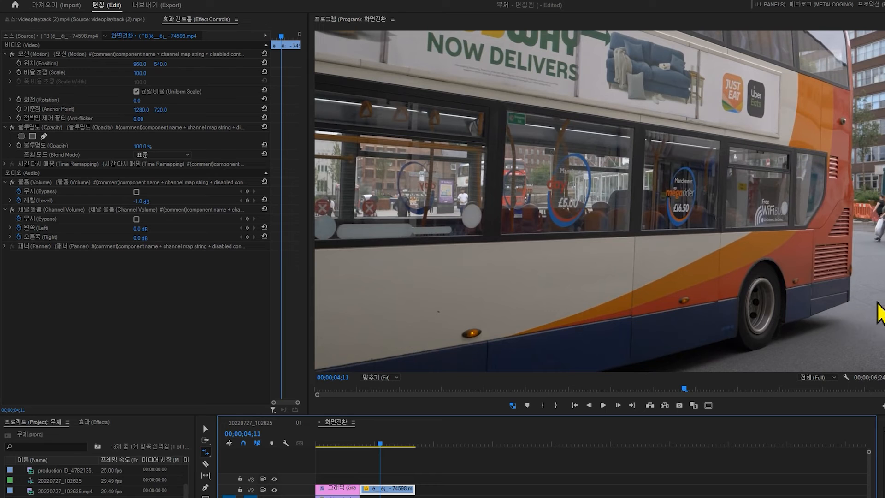
left_click(375, 451)
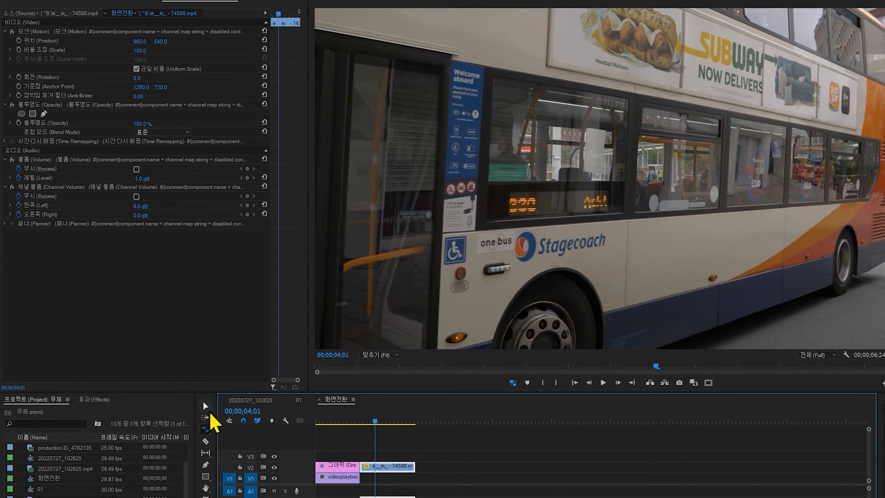
left_click(206, 428)
left_click(385, 470)
Try starting a free-draw opacity mask on the bus clip and enabling its mask path animation.
left_click(44, 114)
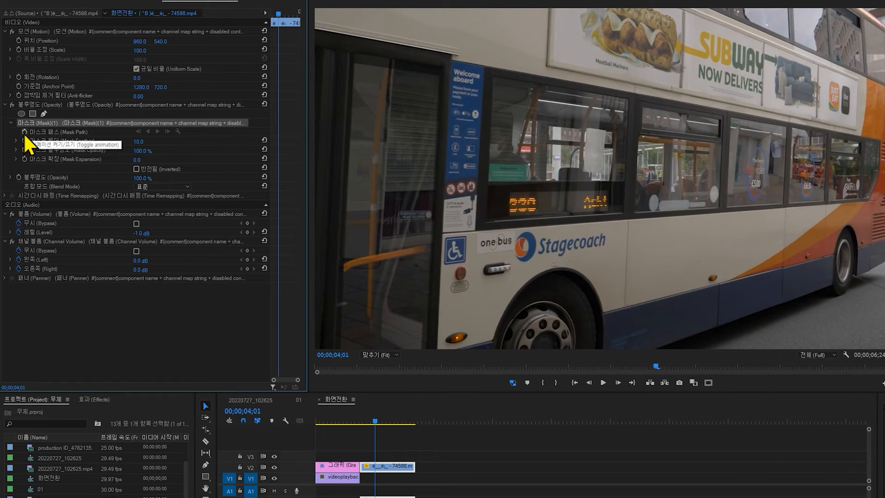
left_click(25, 133)
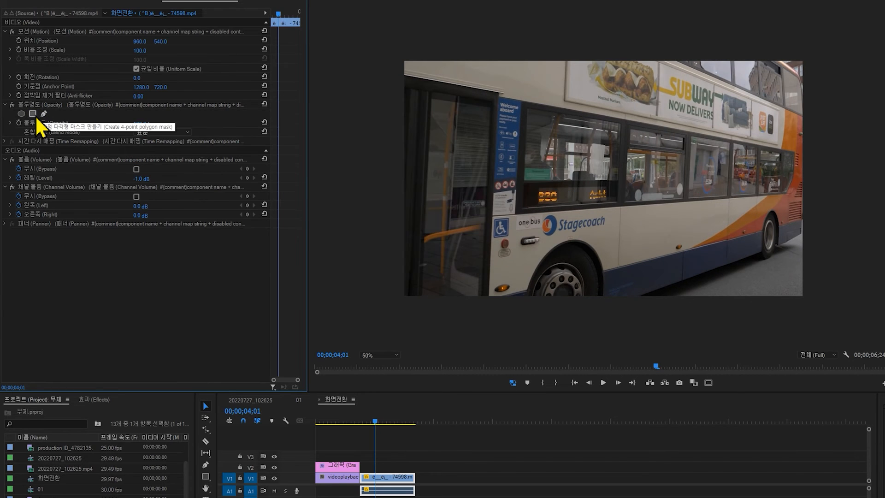
Add a four-point polygon opacity mask to the bus clip, place it just outside the frame beside the bus's rear, and narrow it.
left_click(33, 114)
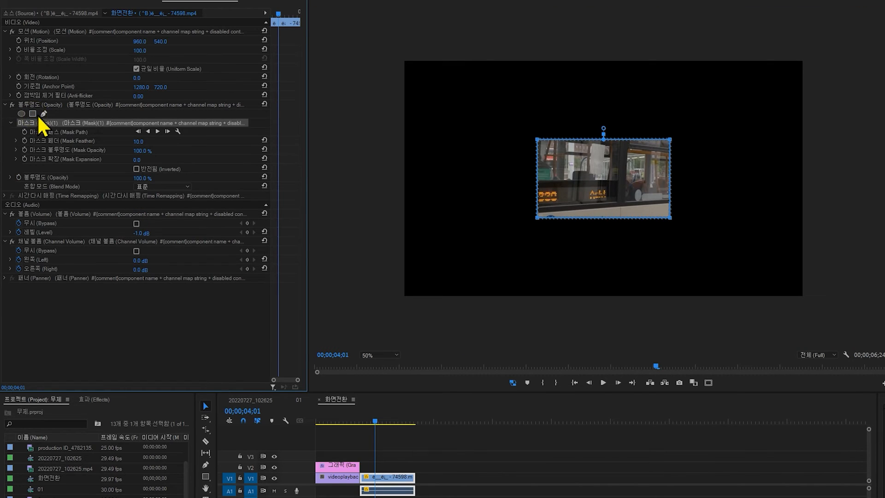
left_click_drag(596, 168, 803, 126)
left_click(715, 79)
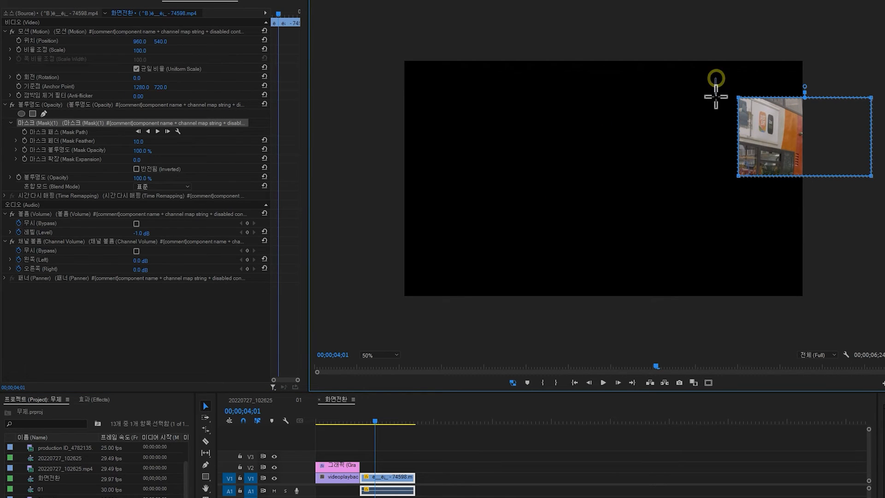
left_click_drag(739, 175, 810, 175)
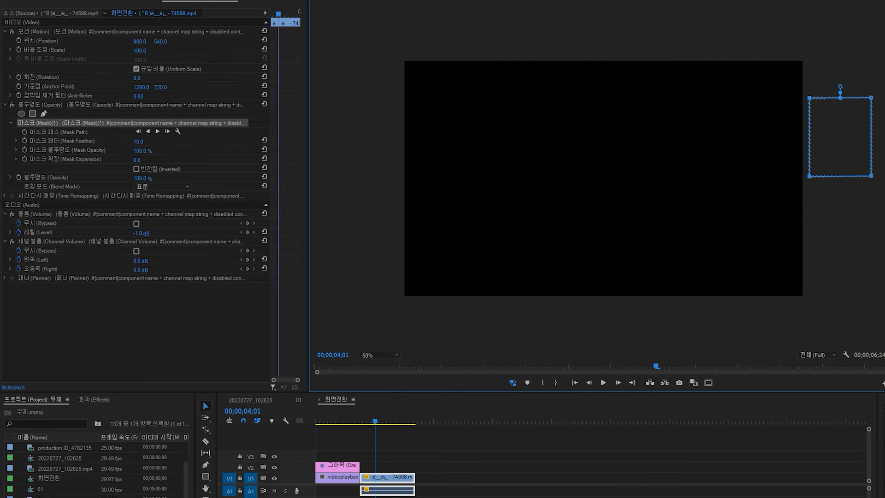
left_click_drag(868, 187, 829, 186)
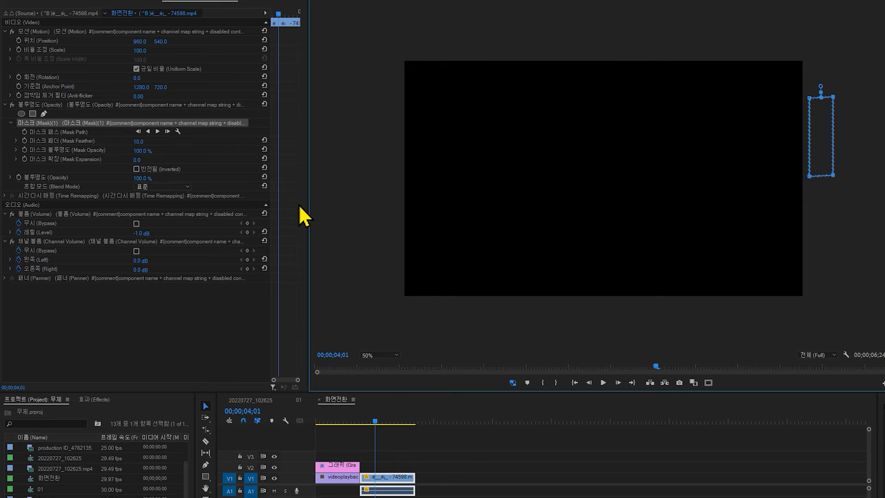
Invert the polygon mask and start mask path keyframing at 00;00;04;01, keeping the mask selected.
left_click(136, 169)
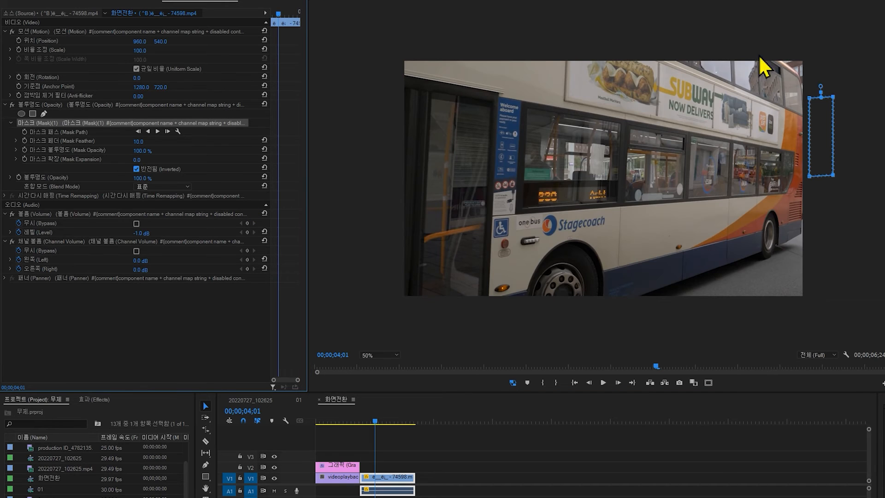
left_click(25, 131)
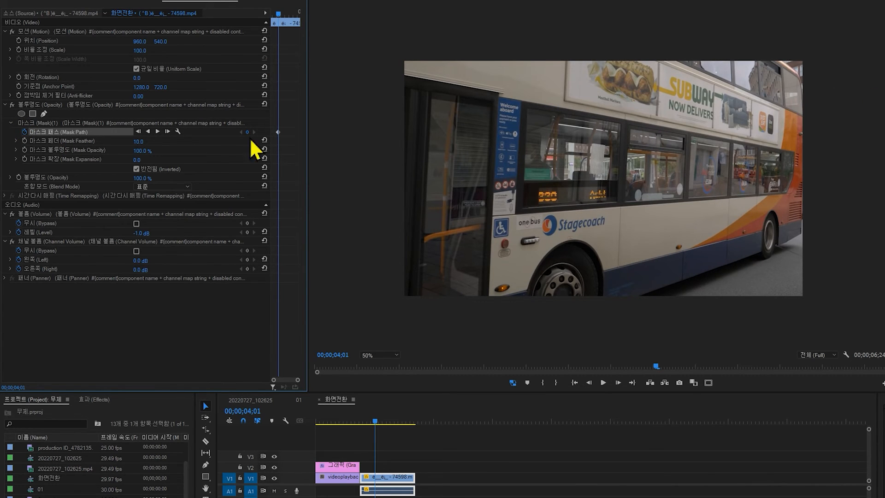
left_click(26, 124)
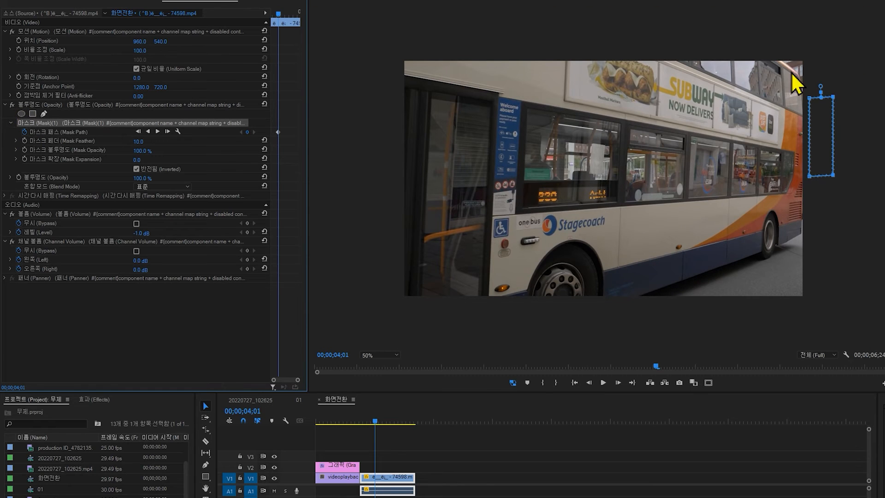
At 00;00;04;04, reshape the mask so its near edge follows the bus's rear and its corners extend beyond the frame's top and bottom.
left_click(299, 216)
key("Right")
key("Right")
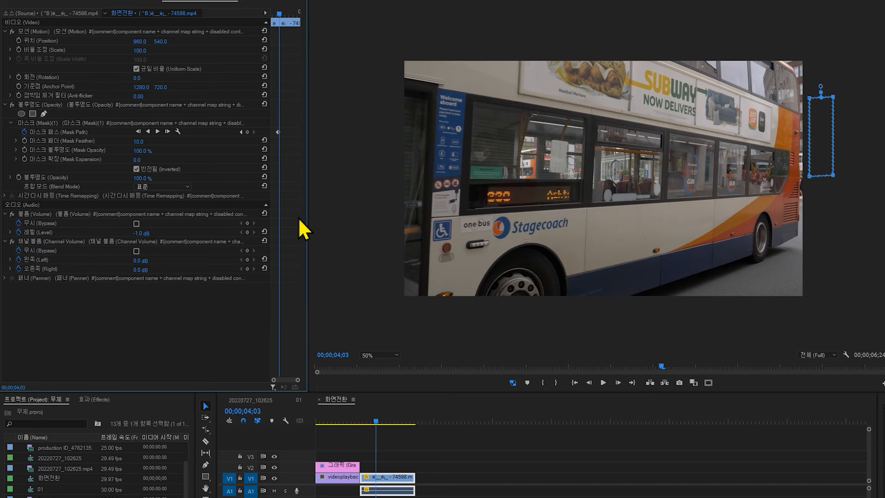
key("Right")
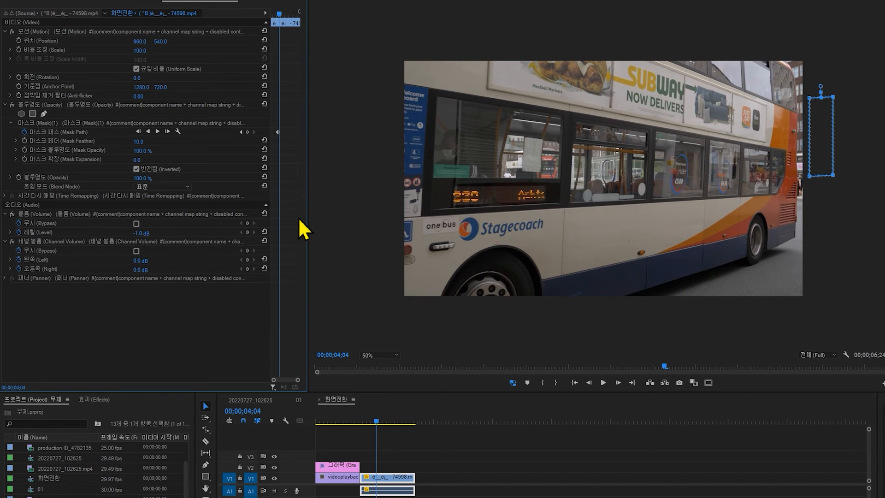
left_click(802, 92)
left_click_drag(811, 97, 791, 56)
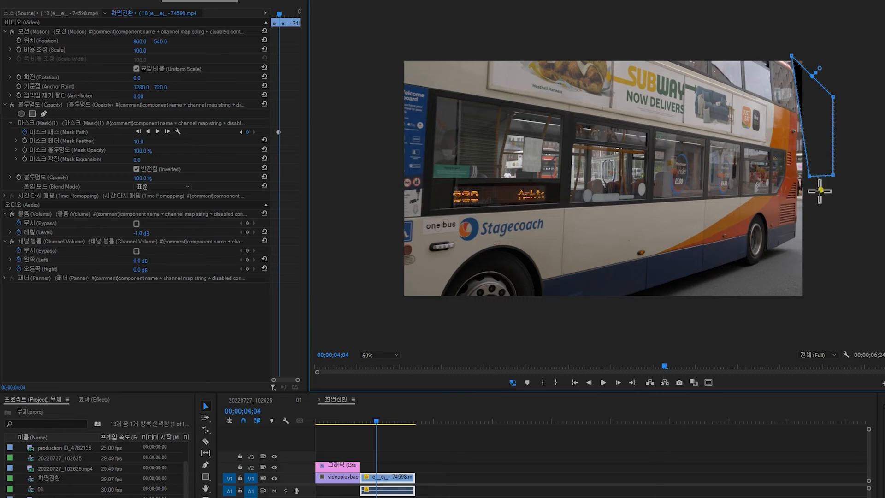
left_click_drag(810, 176, 797, 245)
left_click_drag(833, 175, 839, 274)
left_click_drag(796, 246, 795, 304)
left_click_drag(839, 273, 840, 300)
left_click(293, 177)
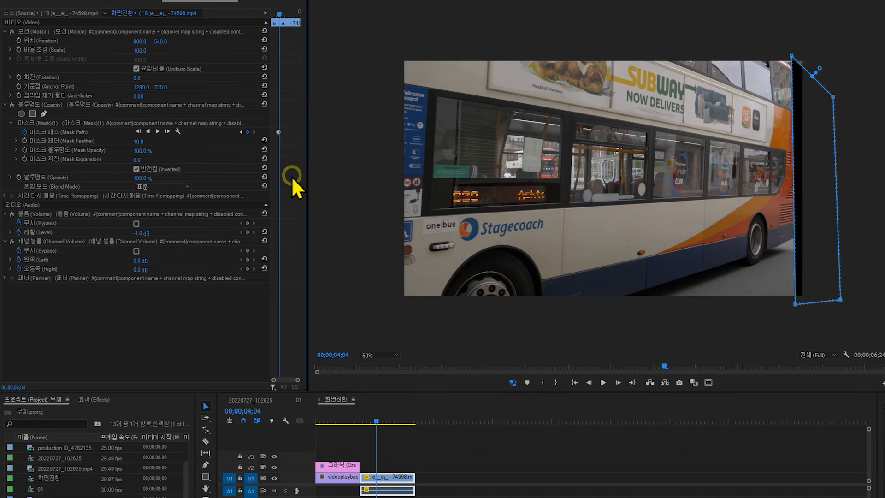
Advance to 00;00;04;09, shift the mask onto the bus's rear edge, and raise its outer upper corner above the frame.
key("Right")
key("Right")
key("Right")
key("Right")
key("Right")
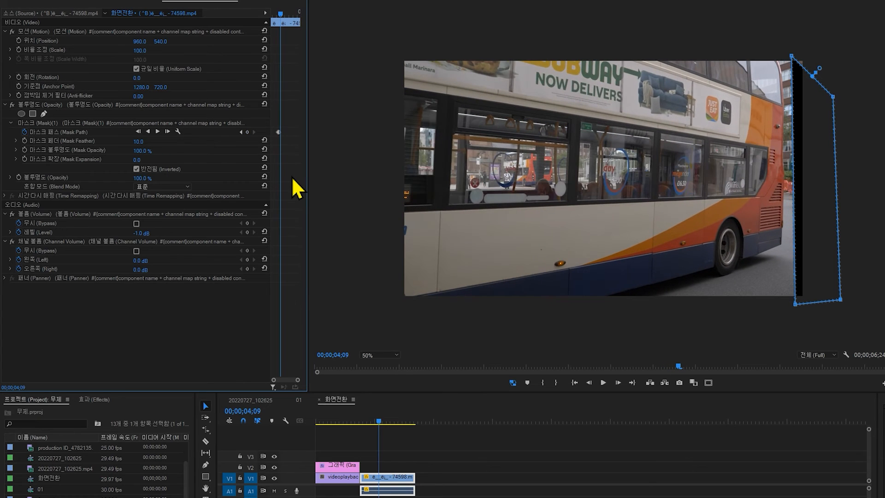
left_click_drag(806, 138, 798, 135)
left_click_drag(823, 96, 823, 51)
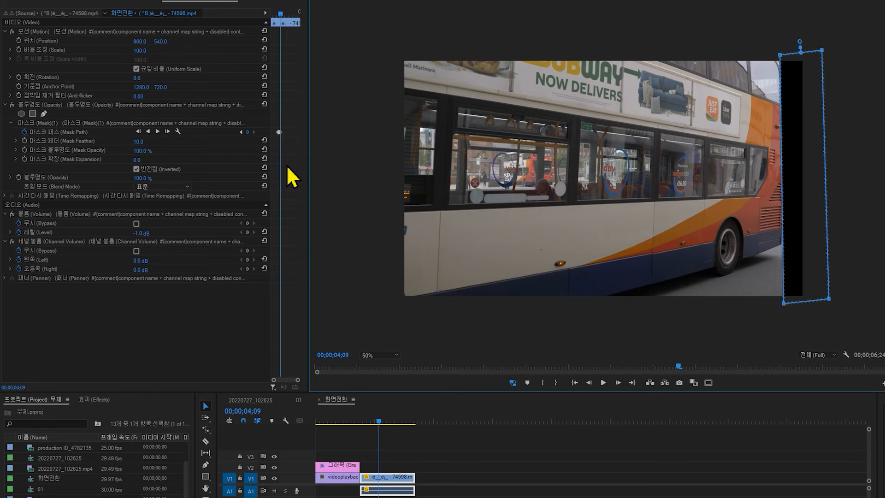
At 00;00;04;14, move the mask to the bus's rear edge and fine-tune its lower inner corner.
key("Right")
key("Right")
key("Right")
key("Right")
key("Right")
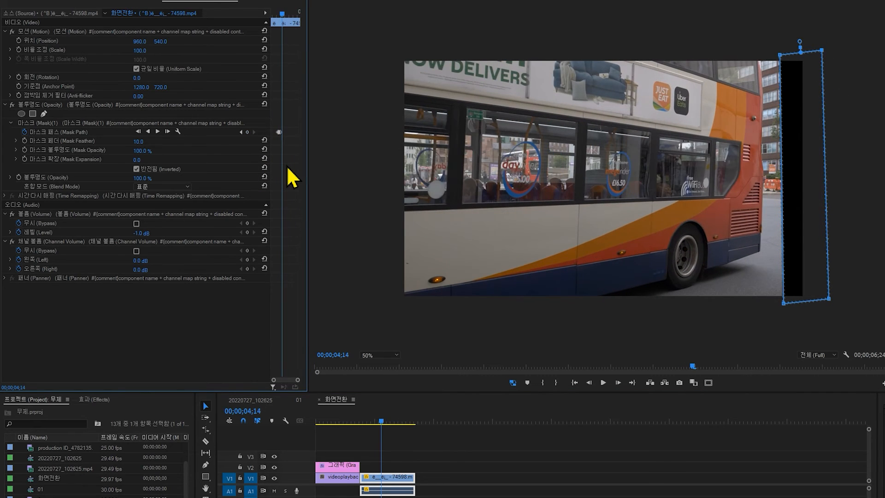
left_click_drag(806, 89, 781, 103)
left_click(761, 250)
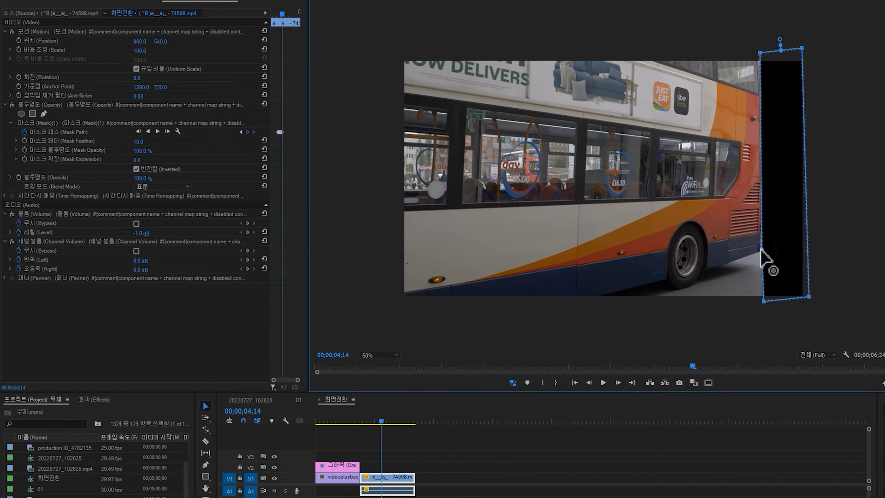
left_click_drag(763, 301, 758, 302)
At 00;00;04;19, realign the mask with the bus's rear and stretch its outer side beyond the frame.
left_click(295, 146)
key("Right")
key("Right")
key("Right")
key("Right")
key("Right")
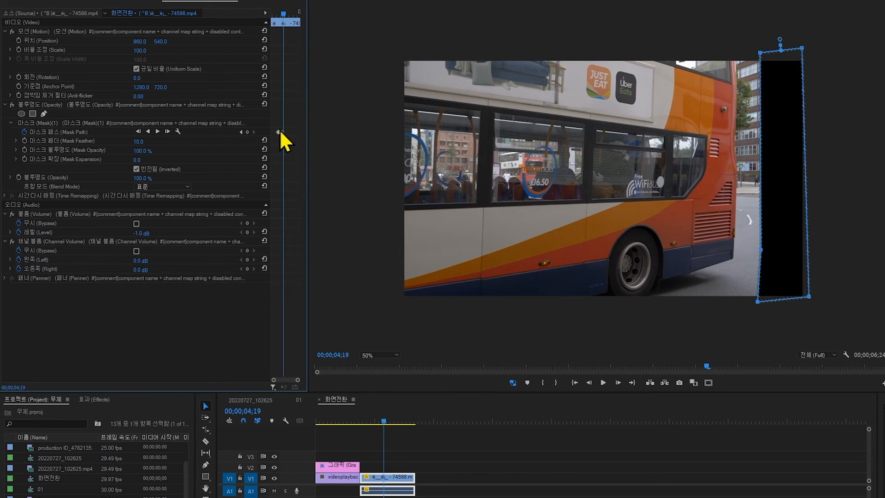
left_click_drag(781, 130, 753, 133)
left_click_drag(784, 301, 828, 301)
left_click(297, 225)
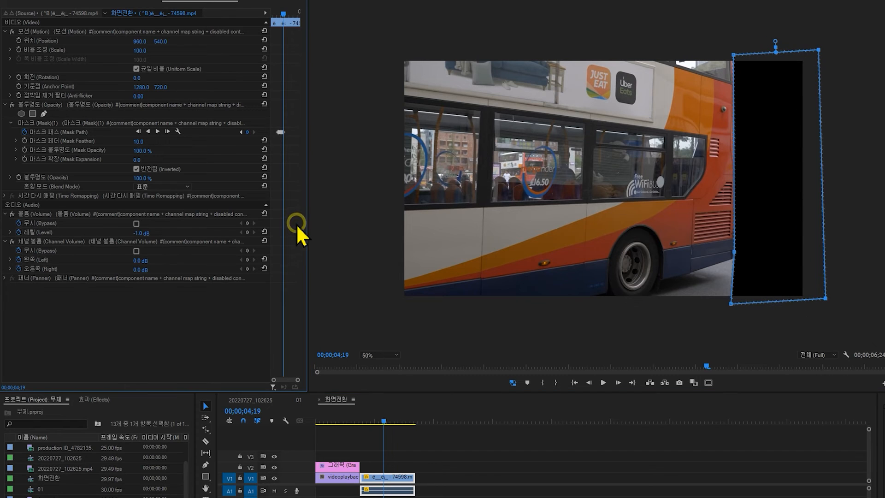
At 00;00;04;24, fit the mask's inner edge to the bus's rear and widen its outer side past the frame.
key("Right")
key("Right")
key("Right")
key("Right")
key("Right")
left_click(756, 175)
left_click_drag(756, 174, 725, 173)
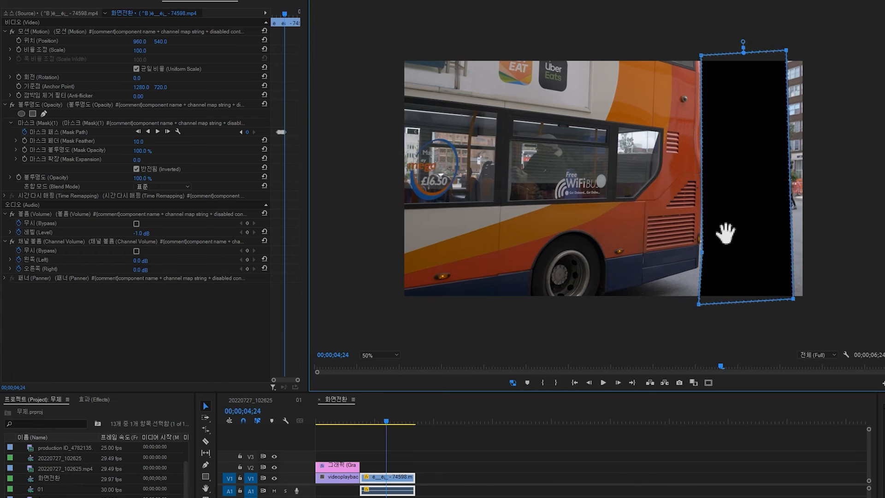
left_click_drag(706, 261, 721, 272)
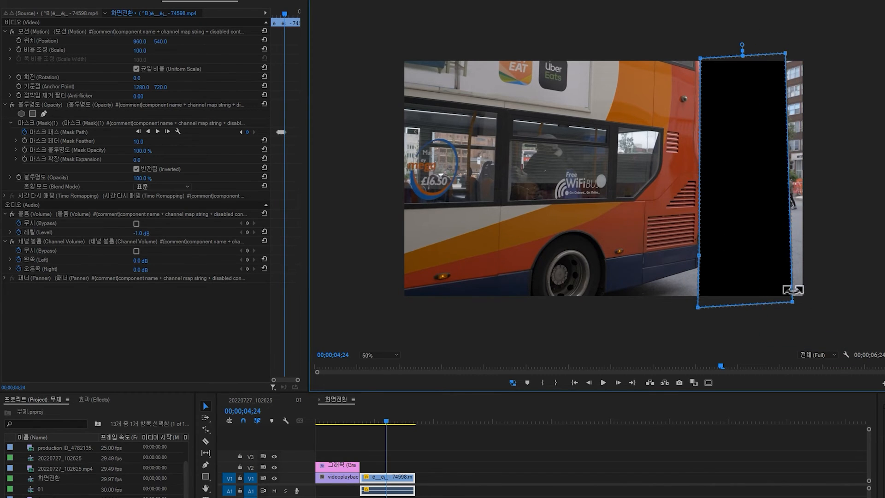
left_click_drag(791, 304, 823, 302)
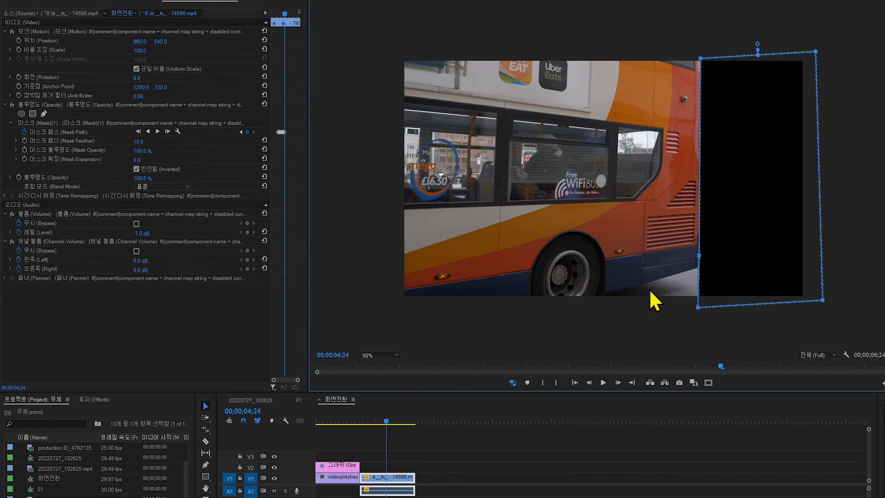
Keyframe the mask along the bus's rear at 00;00;04;29 and 00;00;05;03, keeping its outer side past the frame.
left_click(303, 210)
key("Right")
key("Right")
key("Right")
key("Right")
key("Right")
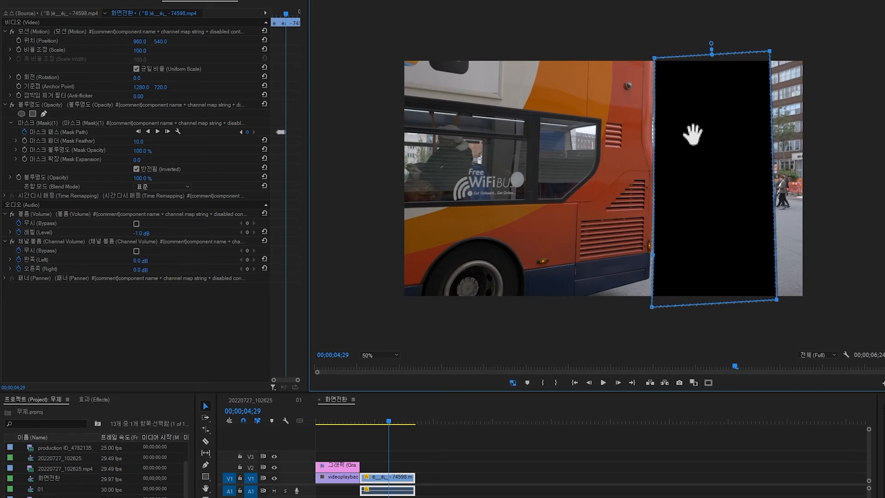
left_click_drag(654, 306, 648, 308)
left_click_drag(782, 299, 832, 299)
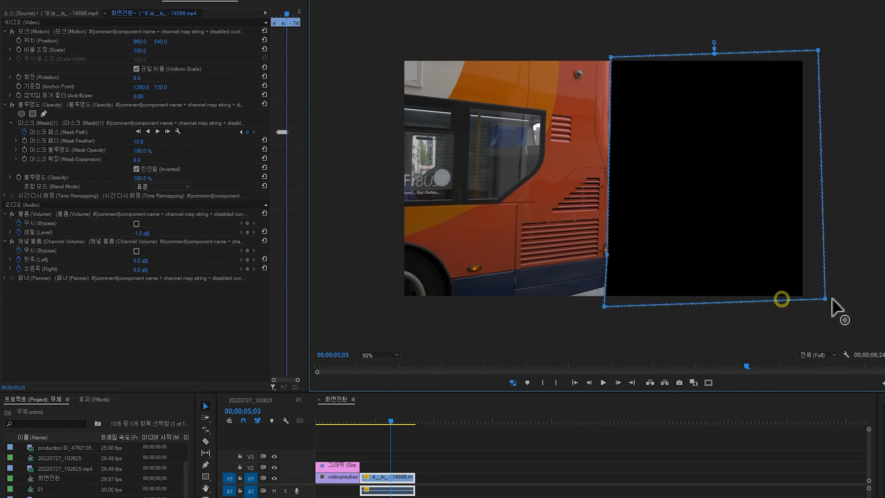
At 00;00;05;08, move the mask to the bus's rear edge and extend its outer corners outside the frame again.
left_click(291, 109)
key("Right")
key("Right")
key("Right")
key("Right")
key("Right")
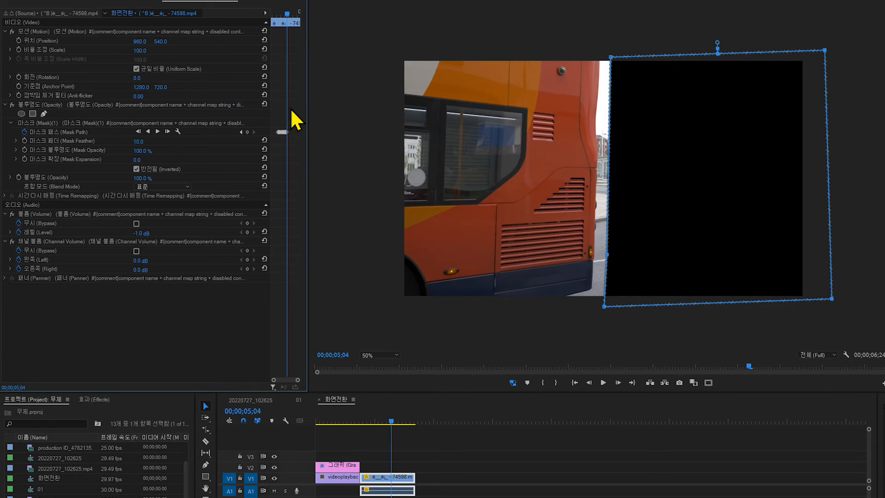
left_click_drag(650, 172, 583, 174)
left_click_drag(743, 37, 841, 320)
left_click_drag(766, 299, 836, 299)
At 00;00;05;13, shift the mask to the bus's rear edge and pull its outer corners back beyond the frame.
left_click(294, 150)
key("Right")
key("Right")
key("Right")
key("Right")
key("Right")
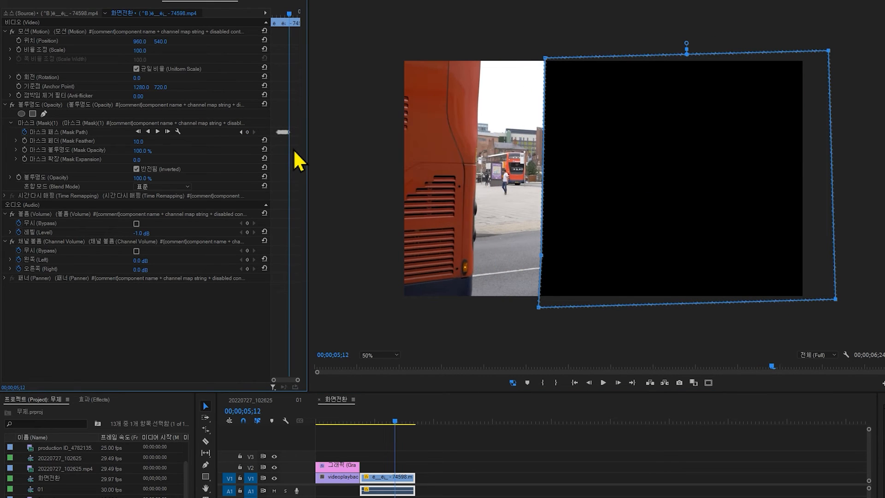
left_click_drag(595, 146, 507, 145)
mouse_move(690, 16)
left_mouse_down()
mouse_move(689, 337)
mouse_move(779, 341)
left_mouse_up()
left_click_drag(748, 298, 837, 302)
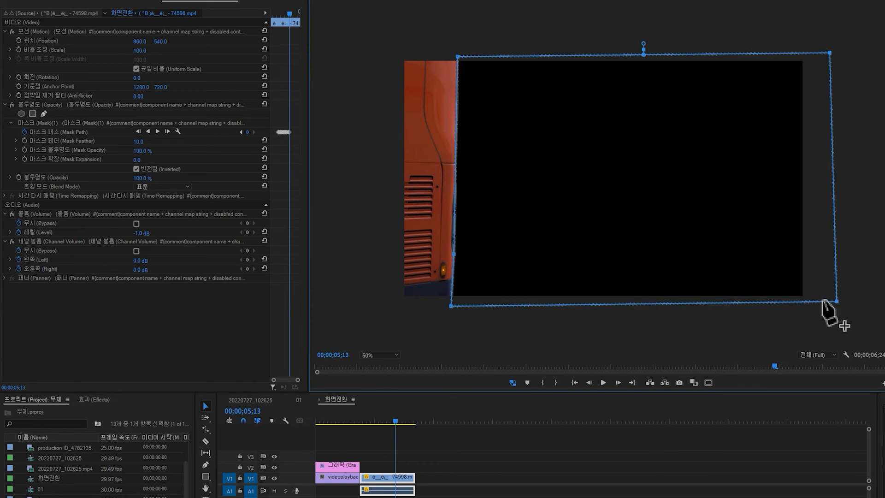
At 00;00;05;17, extend the mask's inner side past the opposite frame edge so it covers the whole picture.
left_click(294, 159)
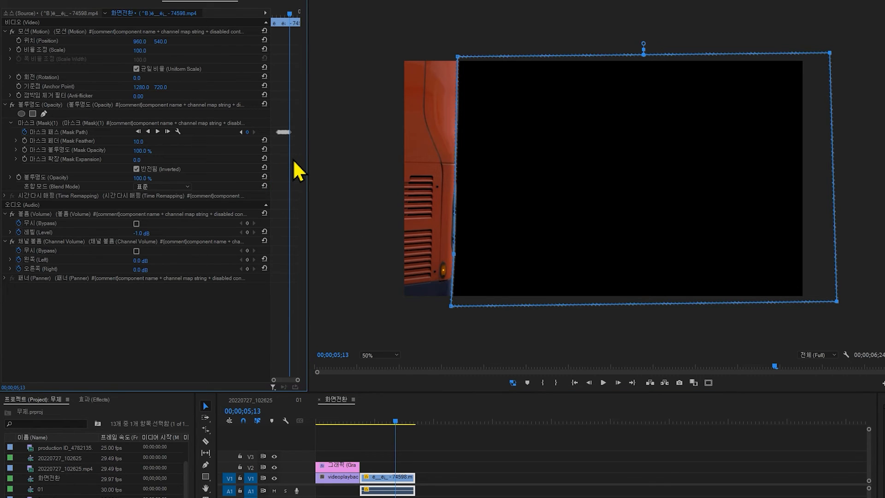
key("Right")
key("Right")
key("Right")
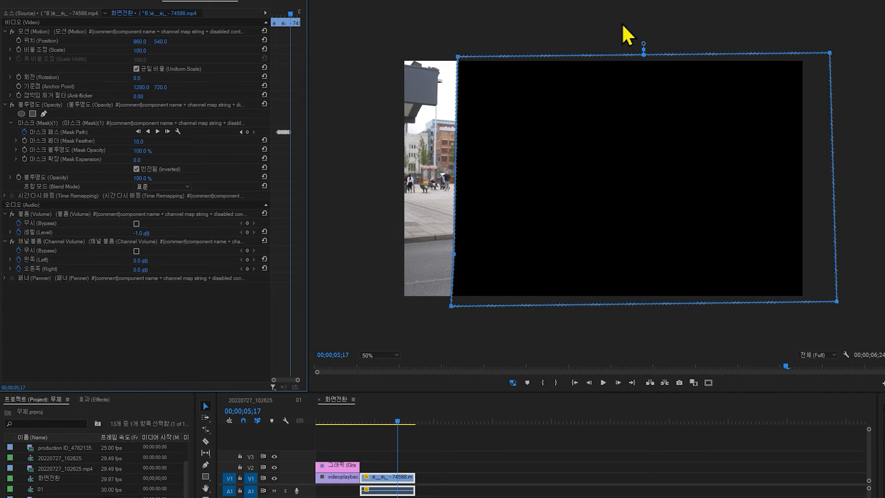
left_click_drag(442, 35, 477, 337)
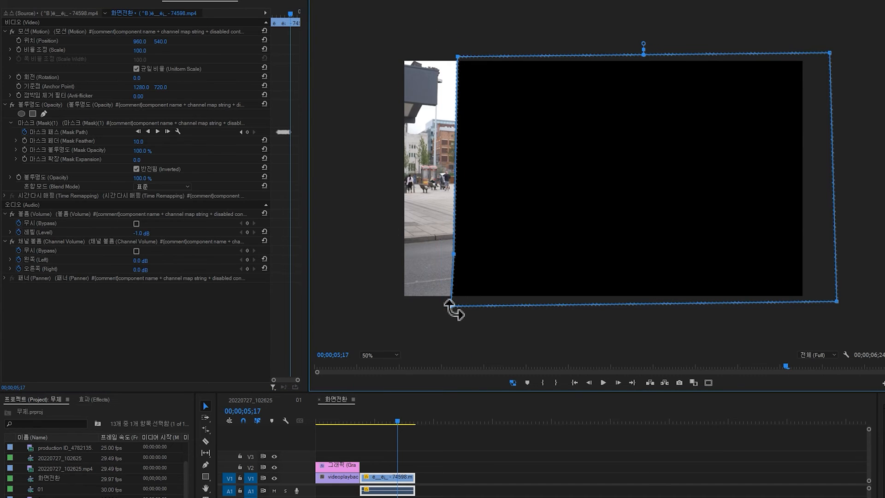
left_click_drag(451, 307, 383, 307)
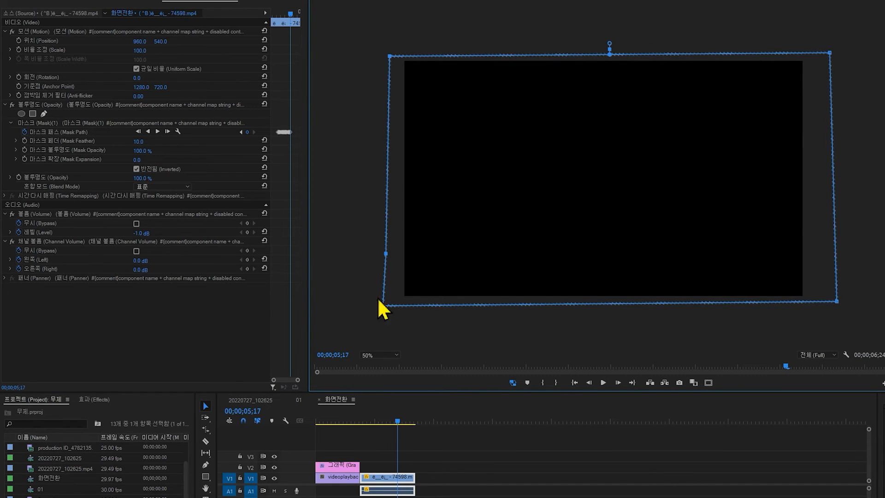
Play back the masked bus clip and check the mask edge around the 00;00;05;12 keyframe.
left_click_drag(382, 421, 359, 420)
key("space")
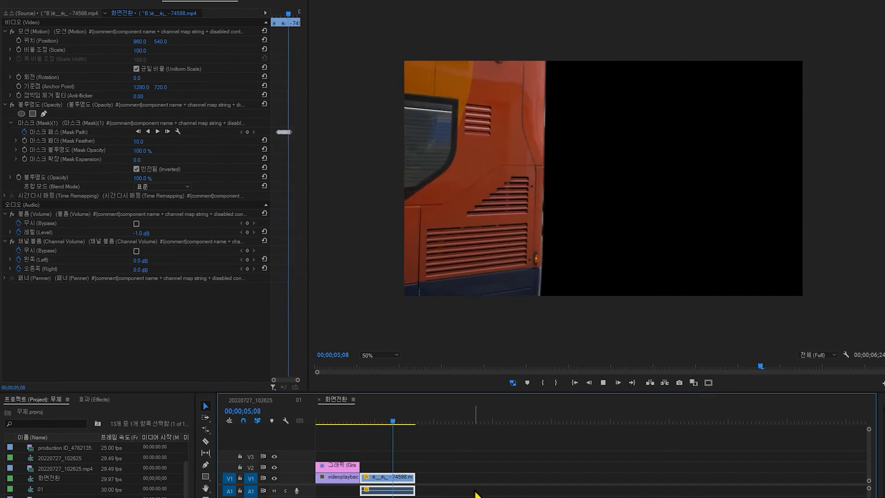
key("space")
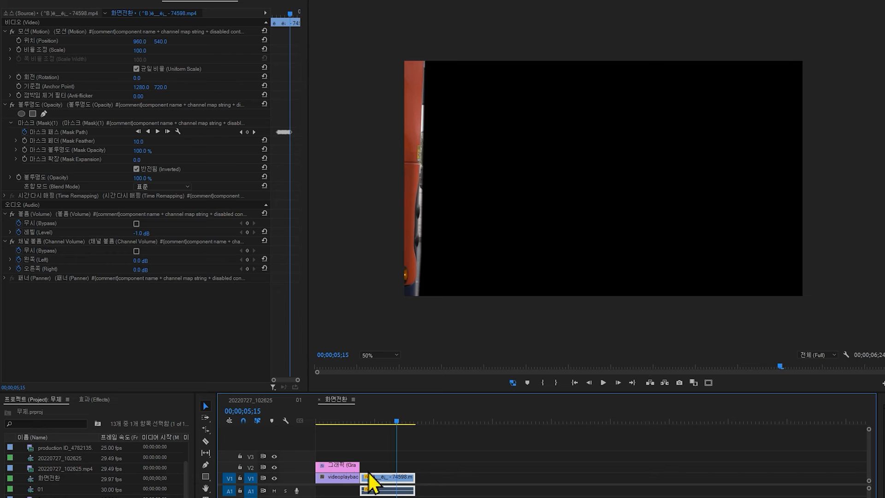
left_click(240, 133)
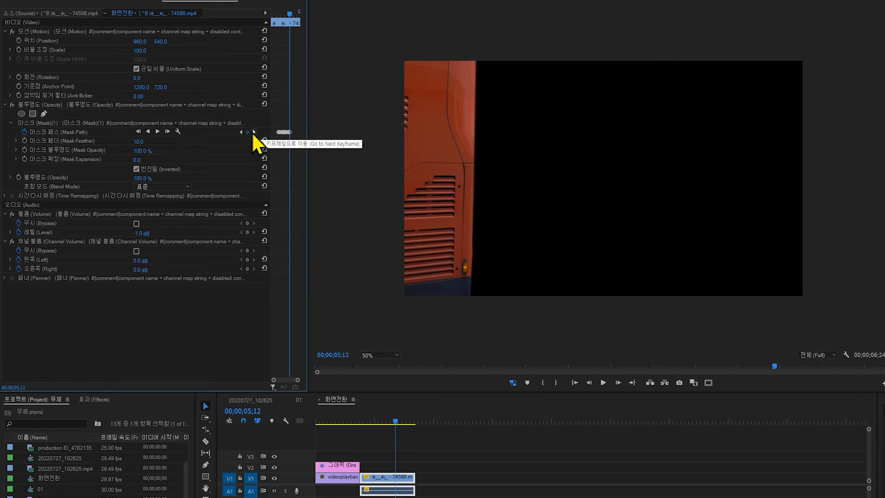
left_click(43, 125)
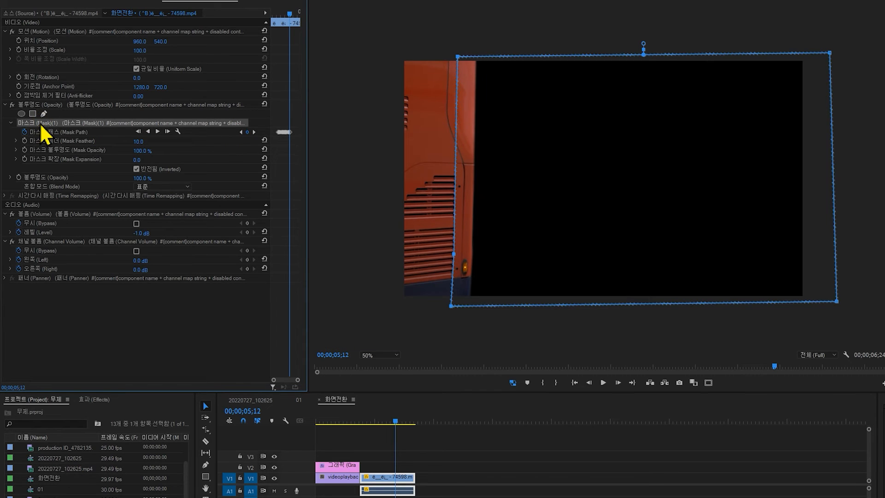
mouse_move(395, 422)
left_mouse_down()
mouse_move(368, 421)
mouse_move(395, 421)
left_mouse_up()
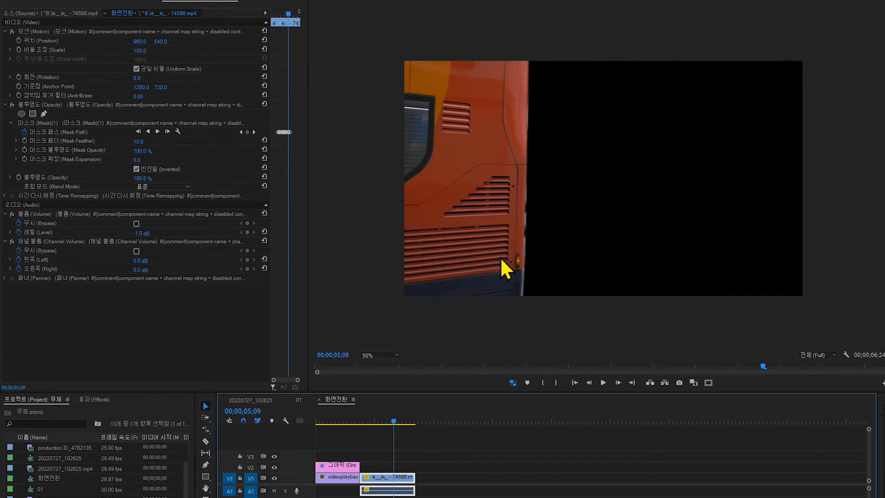
Reselect the mask at 00;00;05;09 and adjust its edge along the bus's rear.
left_click(37, 124)
left_click(526, 204)
left_click(526, 203)
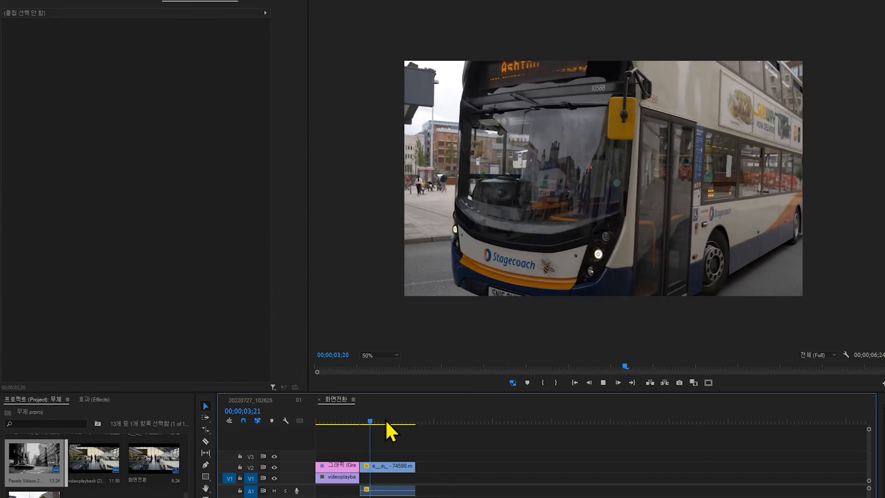
Place the black-and-white Pexels street video on V1 beneath the bus clip and trim its end to match the bus clip's.
left_click(732, 159)
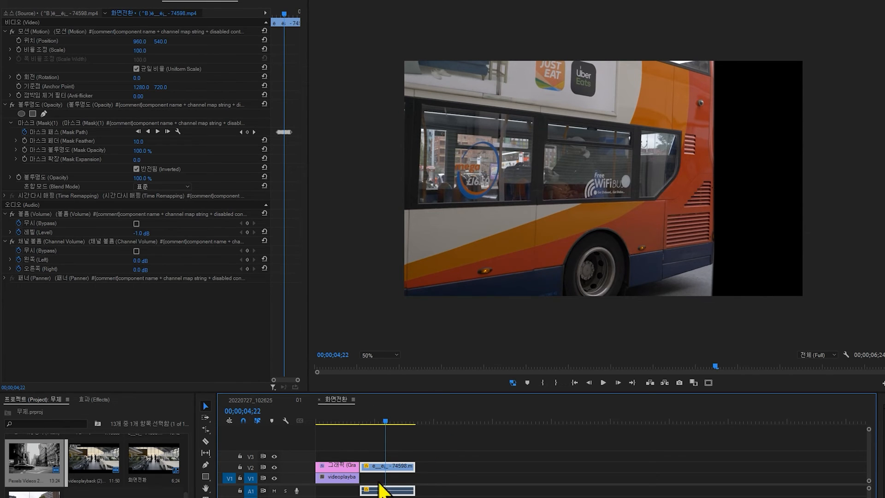
key("Up")
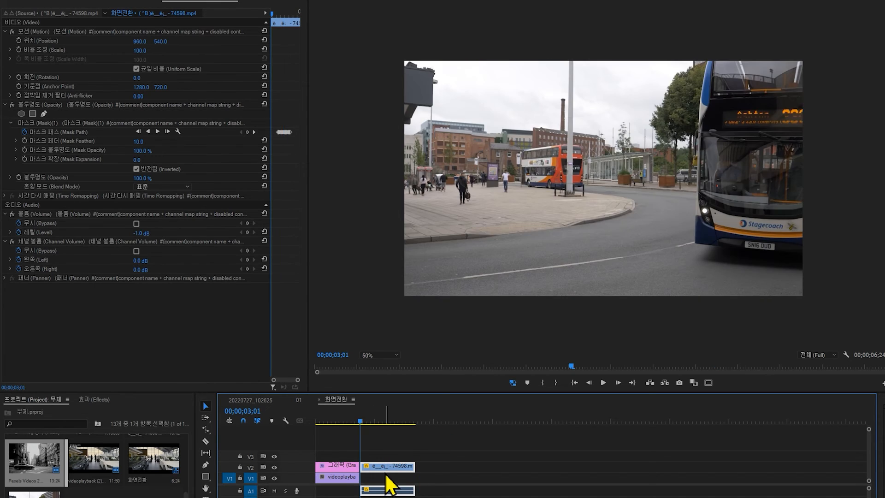
left_click_drag(35, 470, 366, 481)
left_click_drag(563, 477, 413, 481)
Play the bus transition into the street scene from 00;00;03;00.
left_click(361, 421)
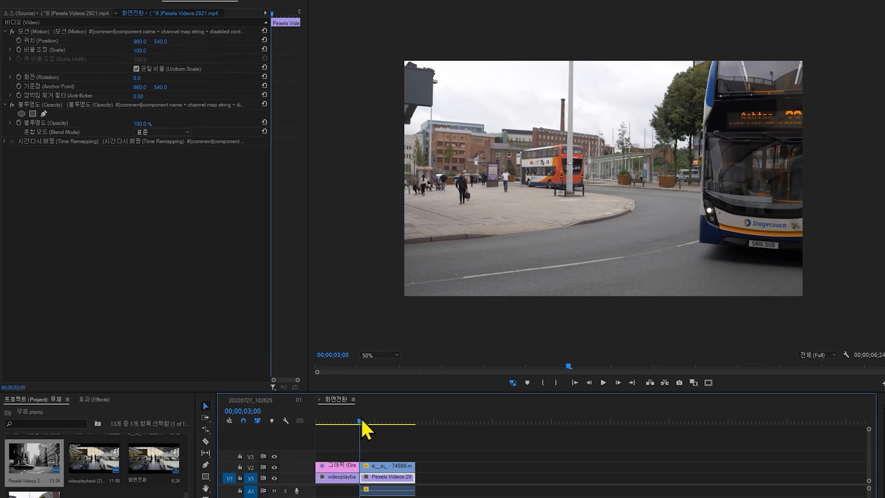
key("space")
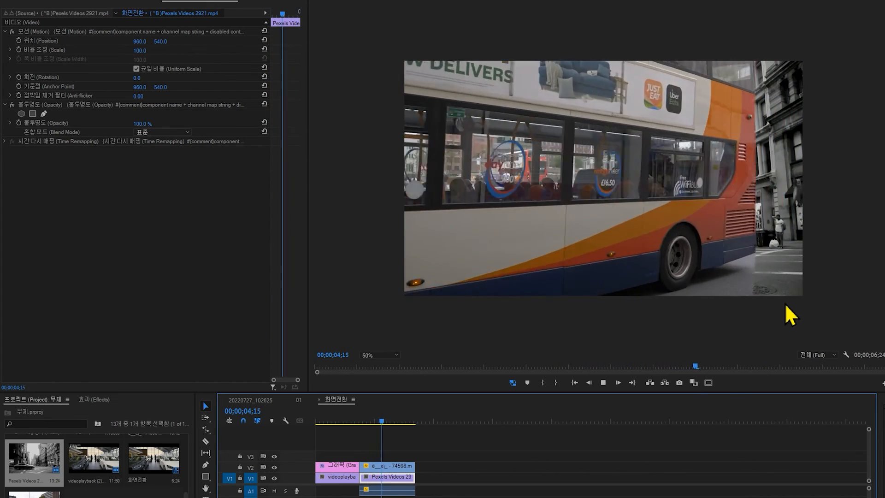
key("space")
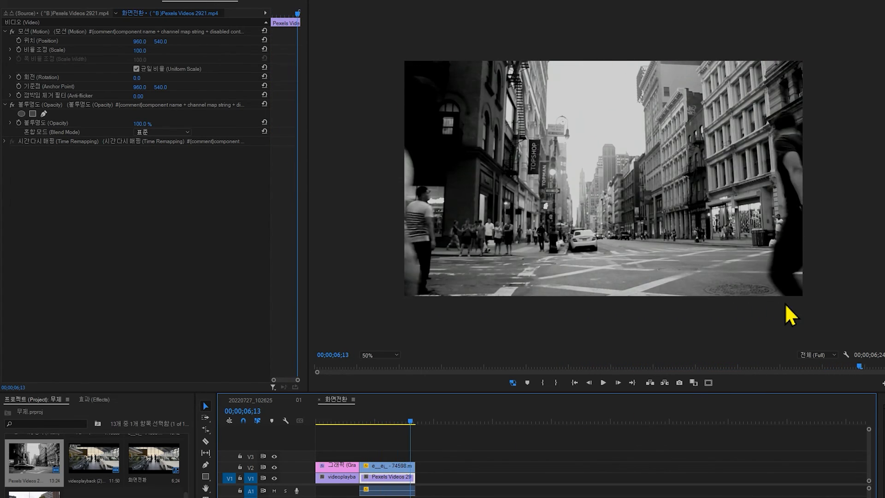
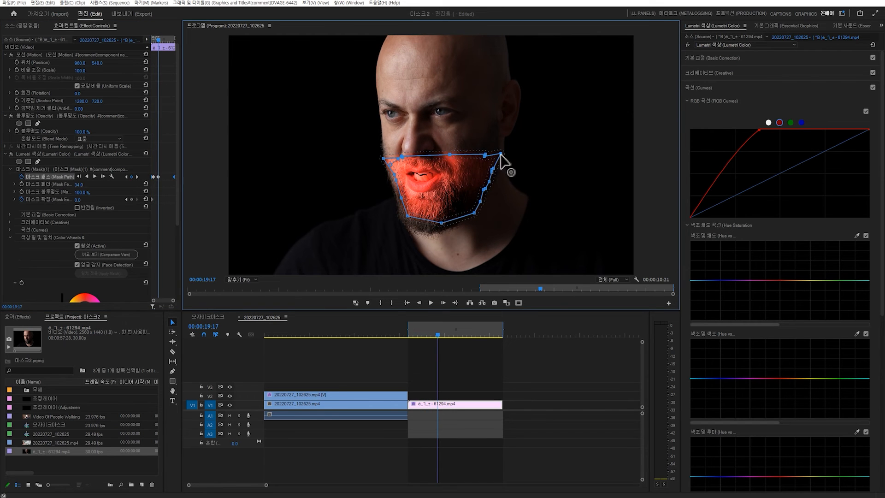
key("space")
left_click(425, 365)
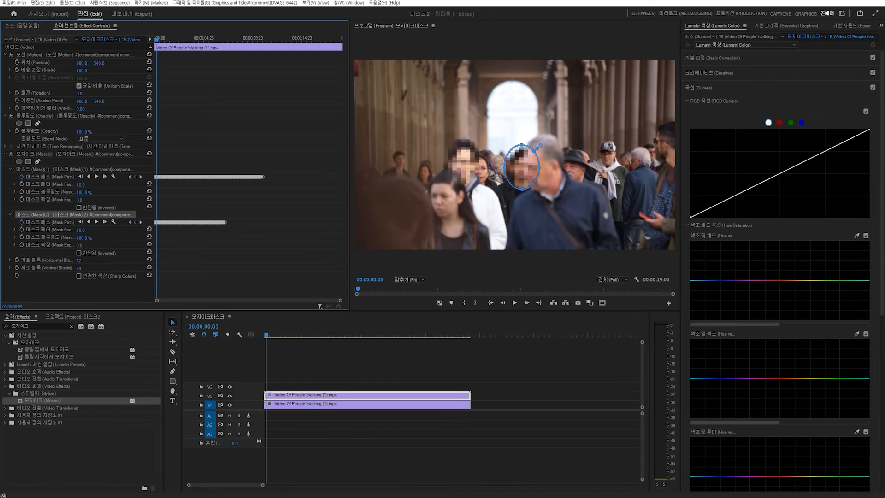
Scrub through the crowd clip in the 모자이크마스크 sequence to examine the two men's movement, and return to the start.
left_click_drag(76, 246, 112, 249)
left_click(286, 338)
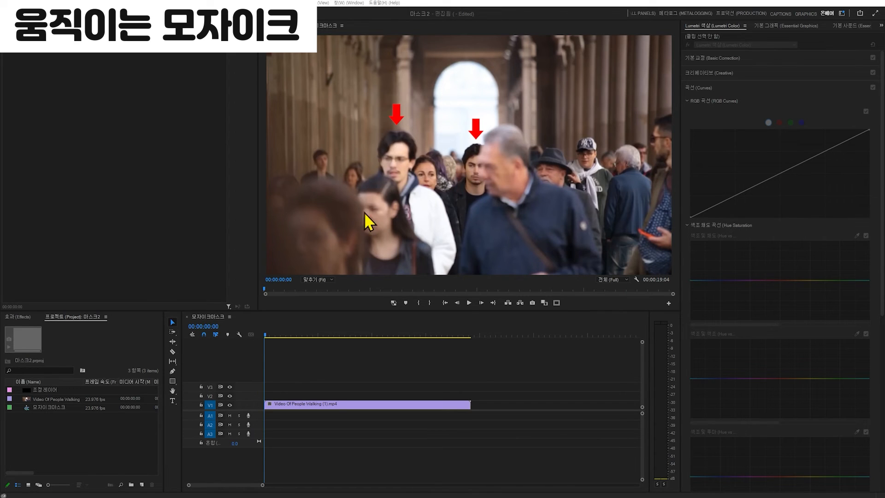
left_click_drag(265, 333, 289, 340)
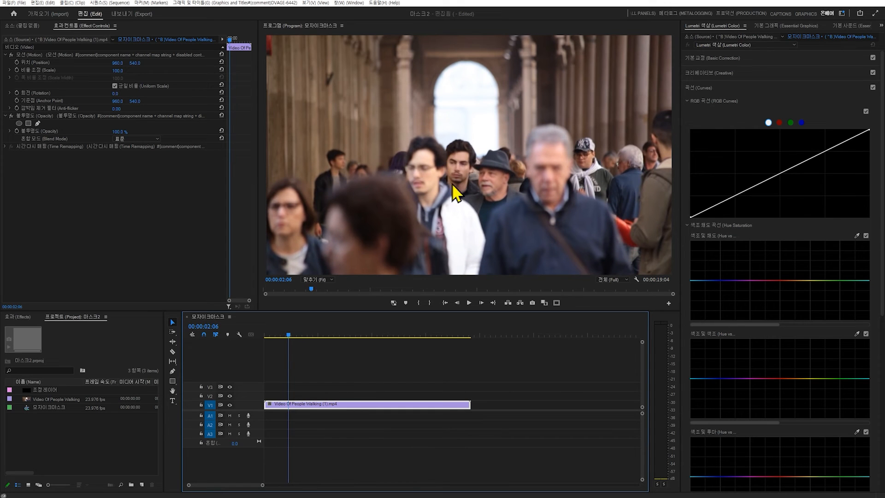
left_click_drag(292, 331, 311, 337)
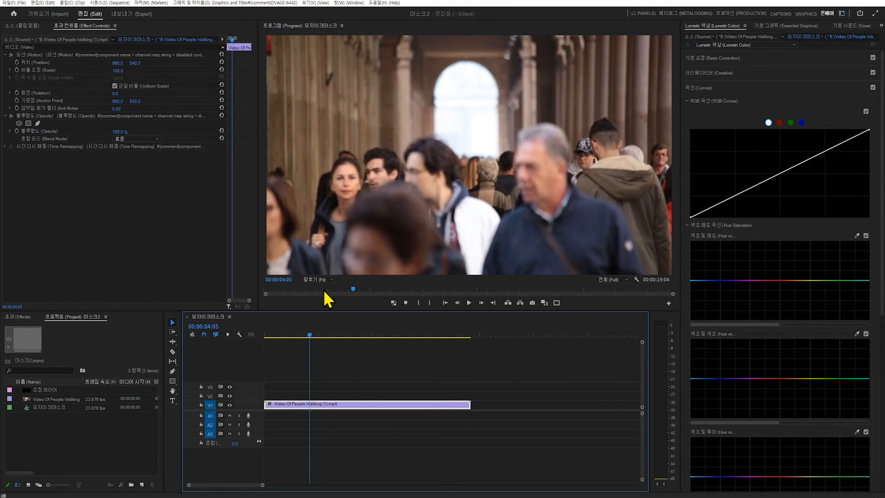
key("Home")
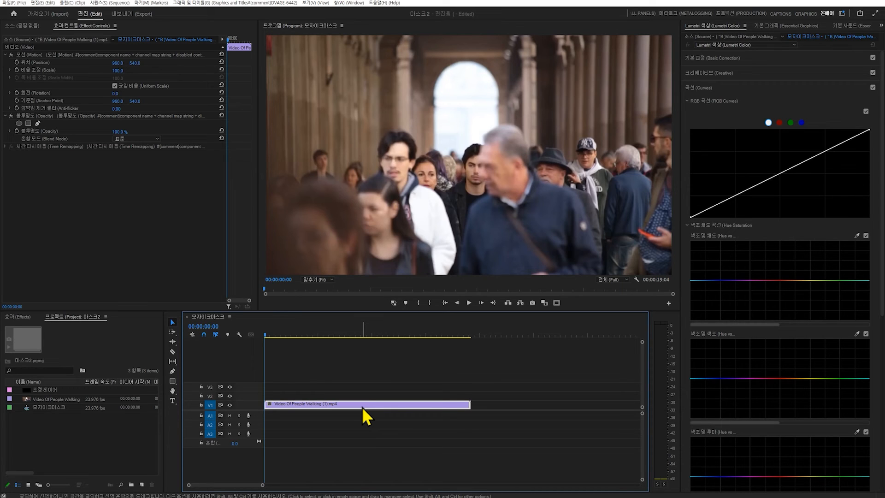
Duplicate the Video Of People Walking (1).mp4 clip onto V2 and apply the 모자이크 (Mosaic) effect to the copy.
mouse_move(363, 405)
left_mouse_down()
mouse_move(371, 398)
mouse_move(365, 406)
left_mouse_up()
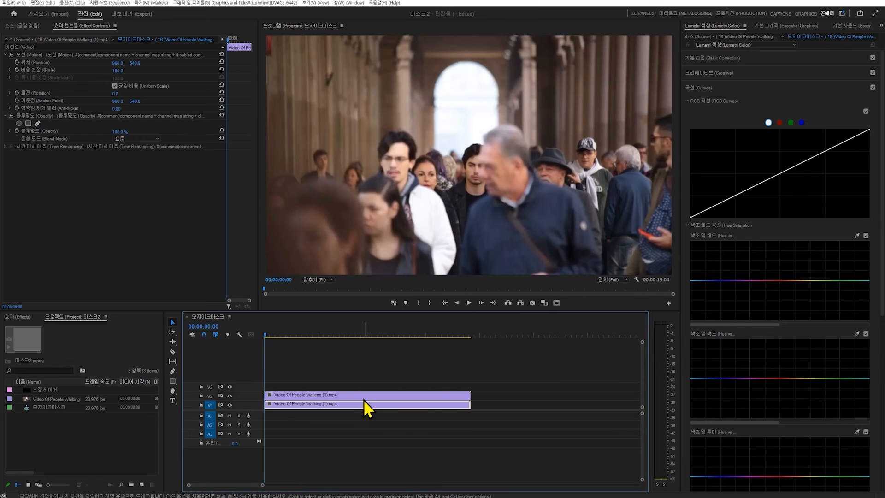
left_click(363, 399)
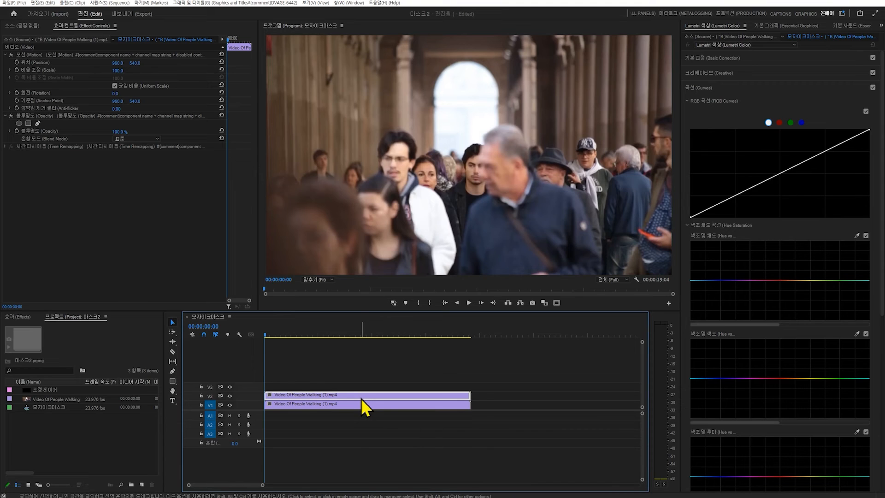
left_click(17, 317)
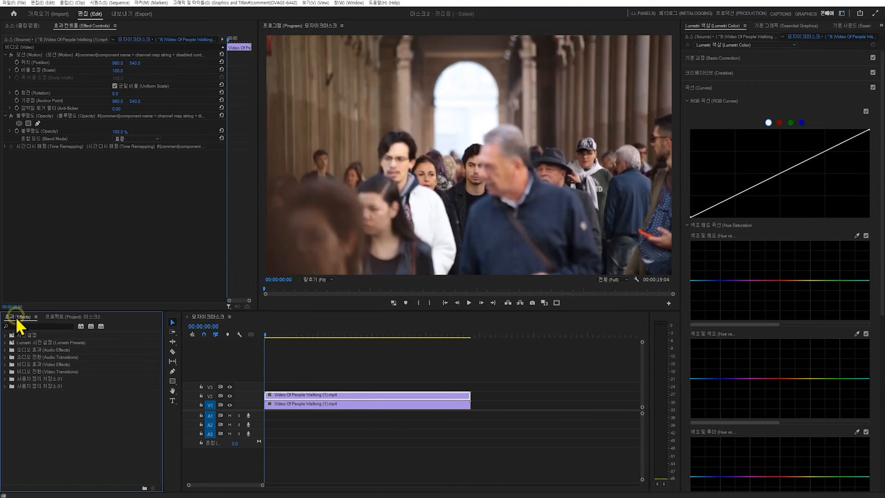
left_click(21, 325)
type("모자이크")
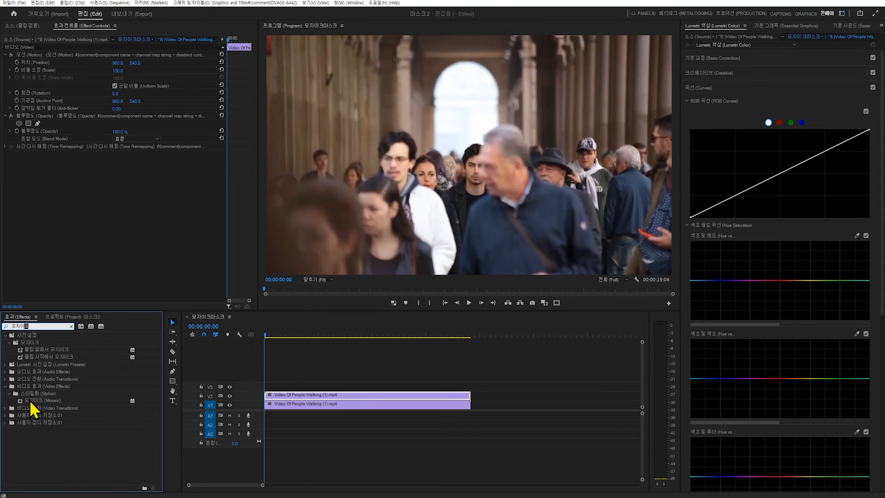
left_click_drag(30, 403, 280, 395)
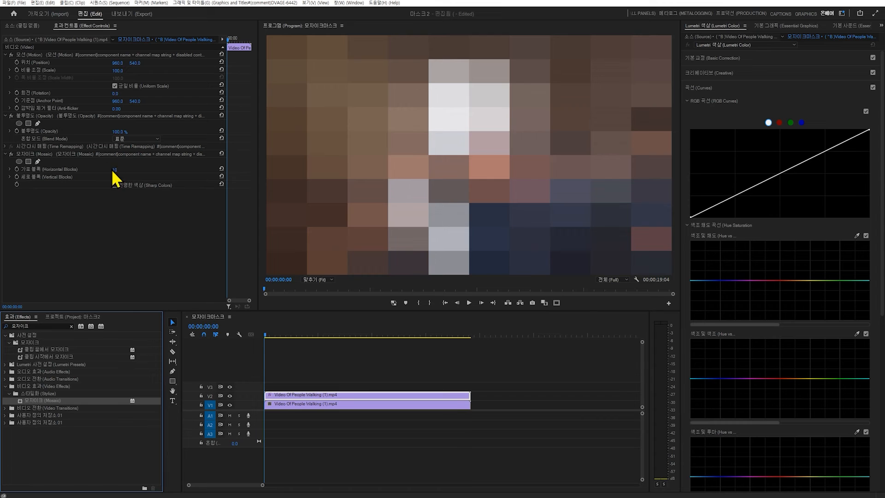
Set the Mosaic effect to 72 horizontal blocks and 74 vertical blocks.
left_click_drag(115, 170, 131, 170)
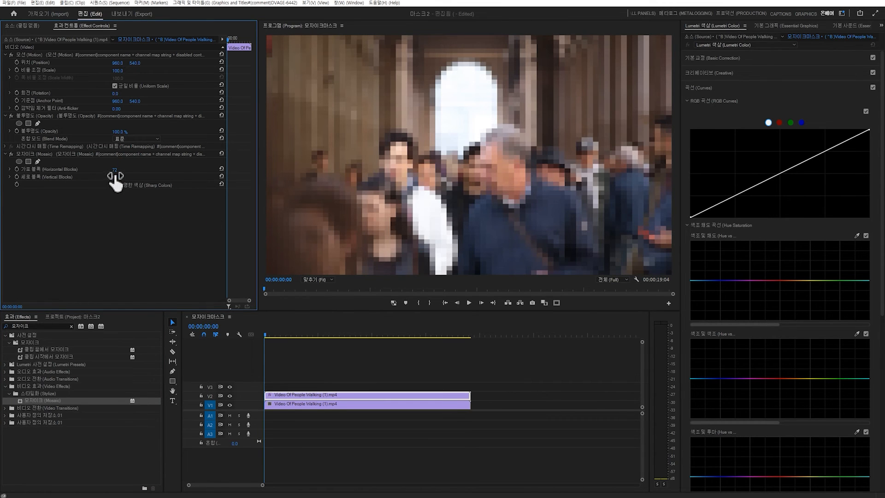
left_click_drag(115, 178, 122, 172)
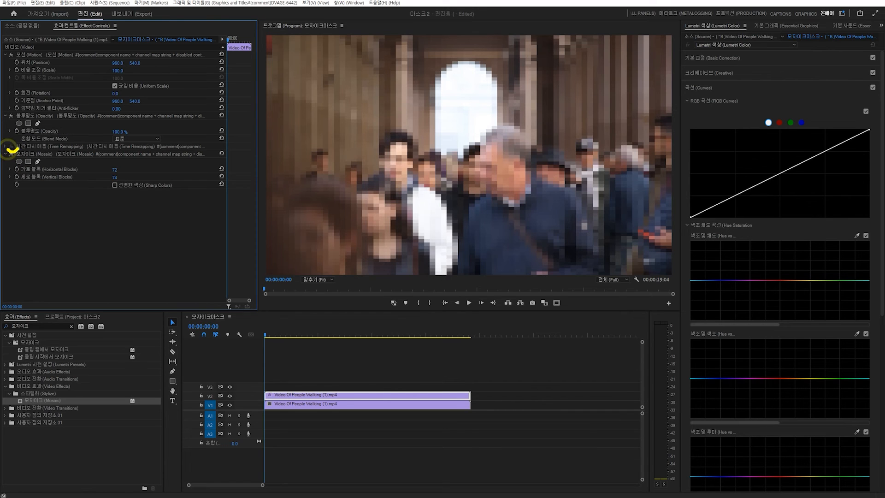
mouse_move(389, 138)
left_mouse_down()
mouse_move(371, 160)
mouse_move(388, 179)
mouse_move(415, 176)
mouse_move(390, 133)
left_mouse_up()
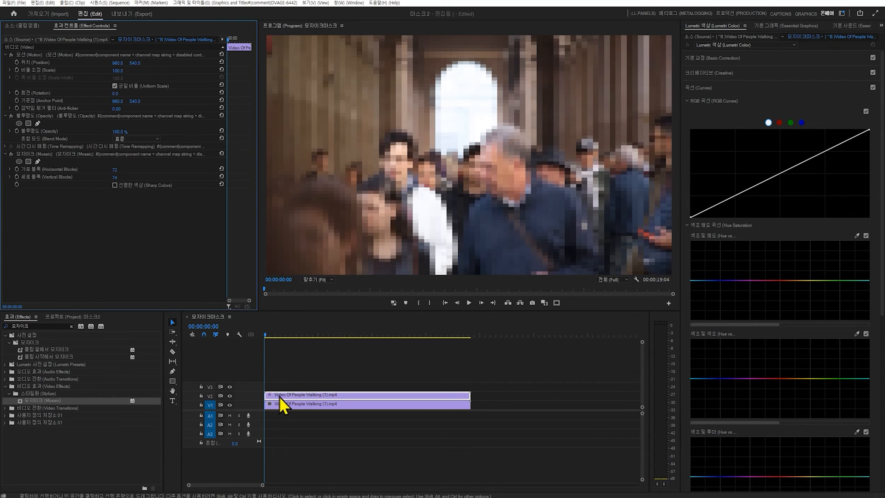
Add an elliptical mask to the Mosaic effect and fit it around the face of the man in the white jacket.
left_click(19, 161)
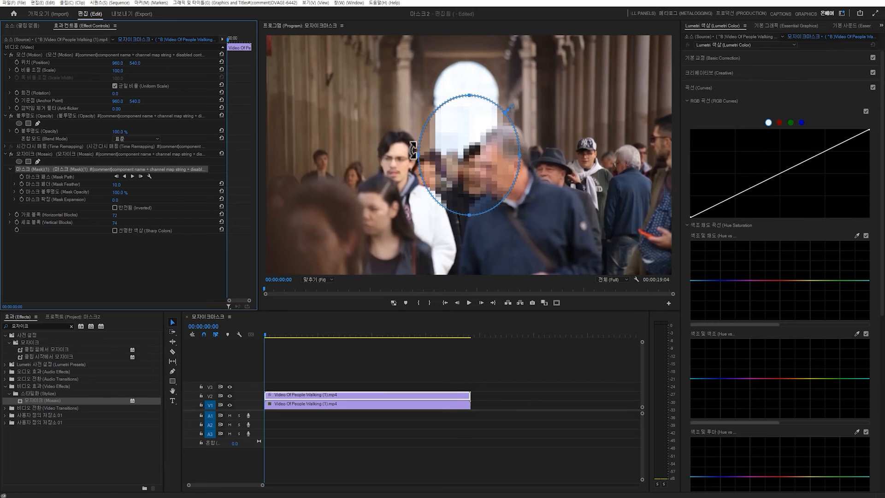
left_click(470, 152)
left_click_drag(443, 157, 372, 165)
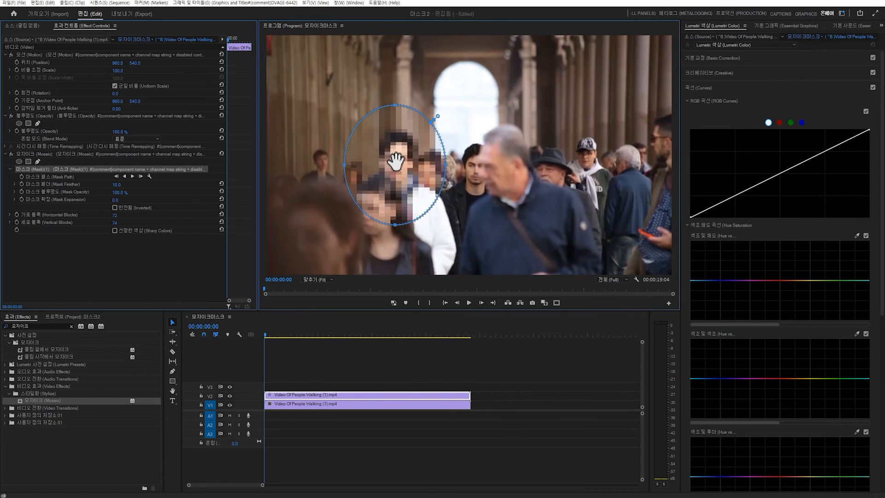
left_click_drag(400, 110, 399, 135)
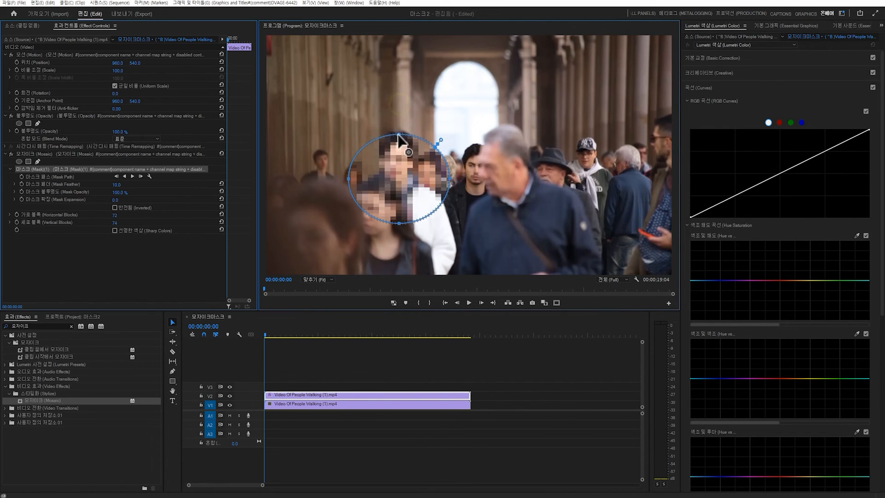
left_click_drag(450, 179, 419, 178)
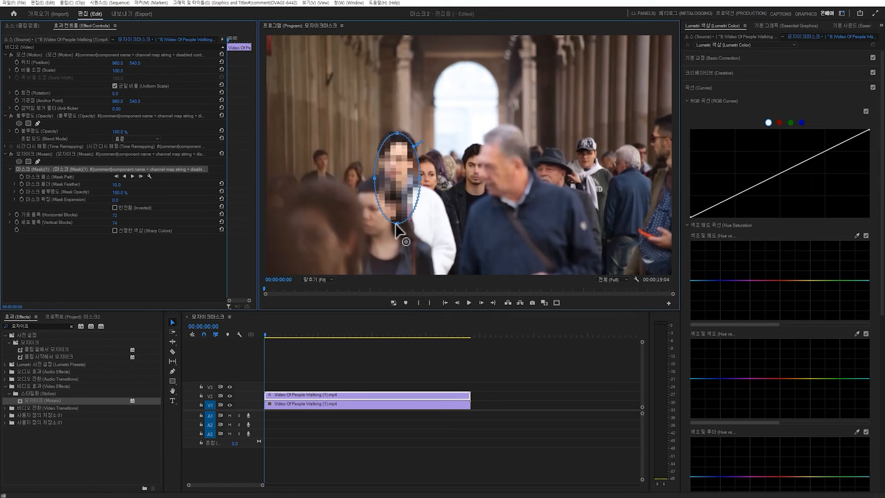
left_click_drag(398, 224, 398, 188)
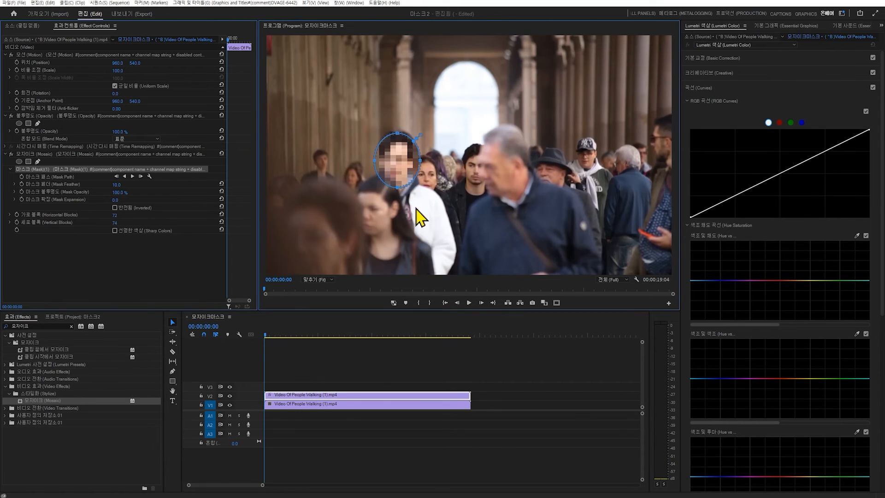
left_click_drag(397, 133, 397, 128)
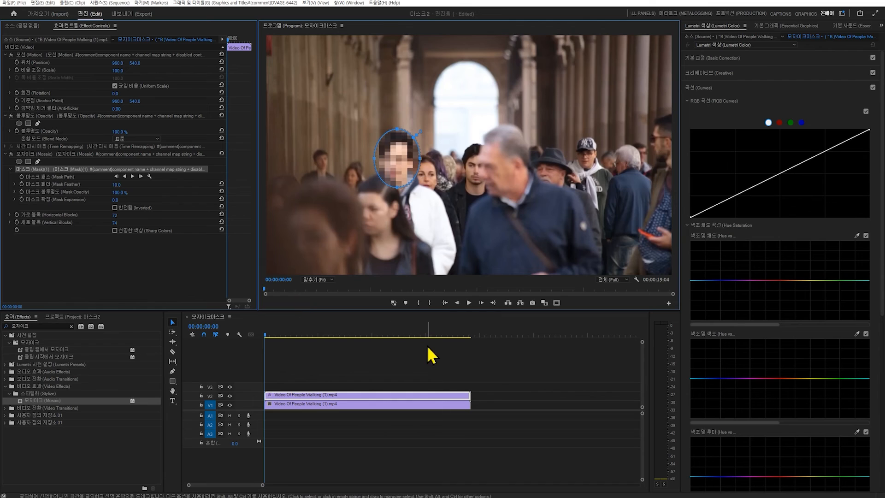
Track the first mask's path forward through the clip and delete its keyframes from about 00:00:10:20 to the end.
left_click(133, 176)
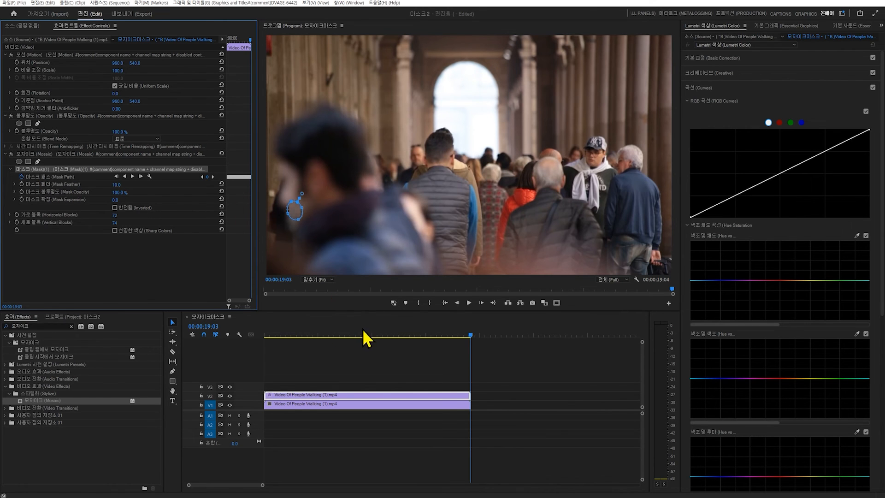
left_click_drag(355, 333, 383, 341)
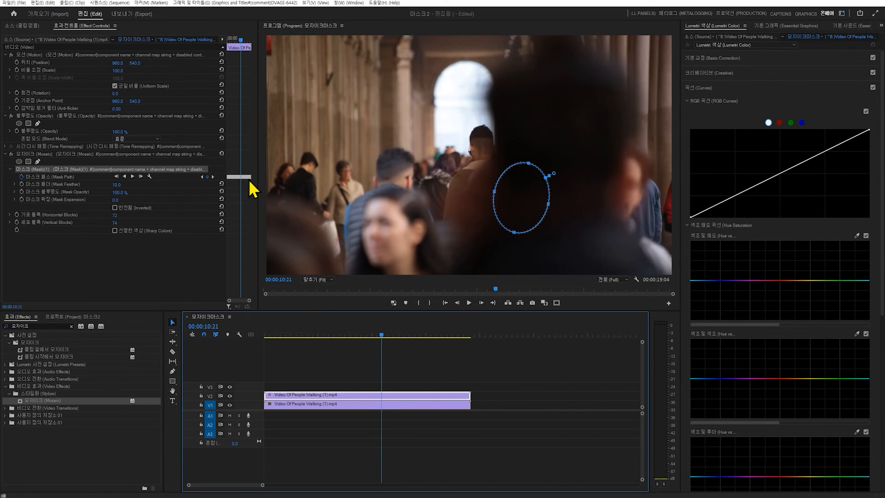
left_click_drag(257, 183, 351, 193)
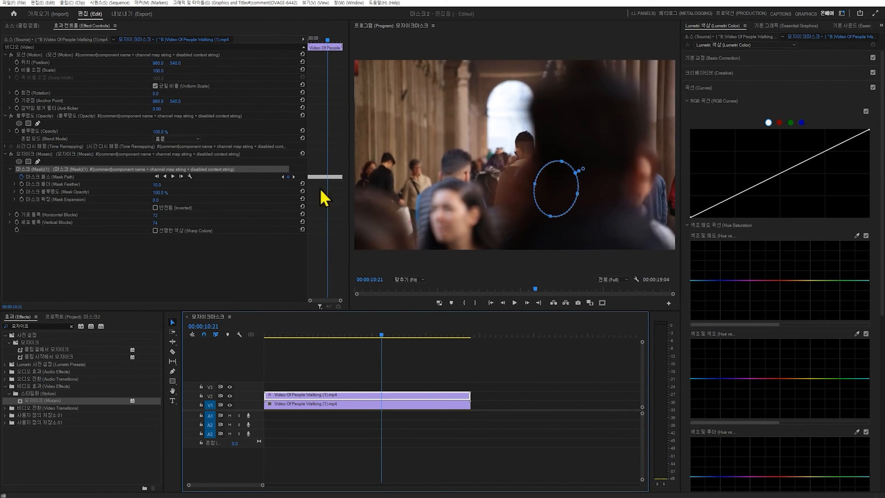
left_click_drag(261, 169, 351, 190)
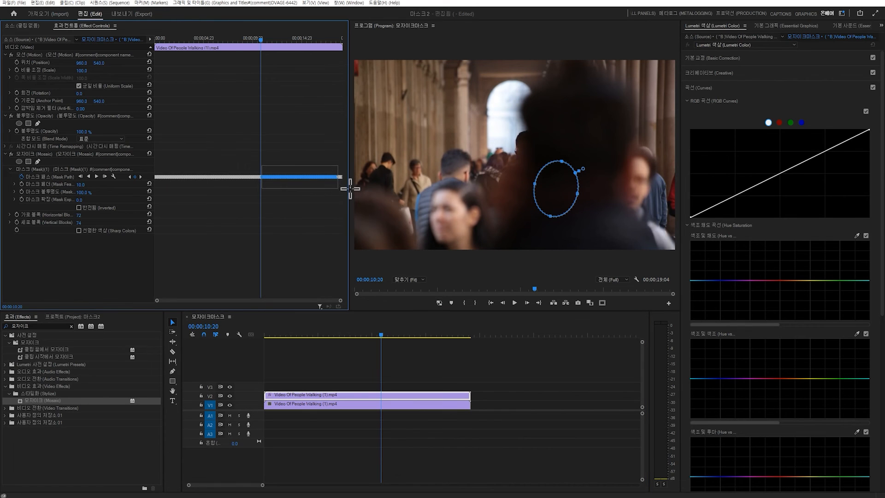
key("Delete")
Move the first mask completely outside the picture at 00:00:11:02, viewing at 25% and restoring the Fit view.
left_click(262, 40)
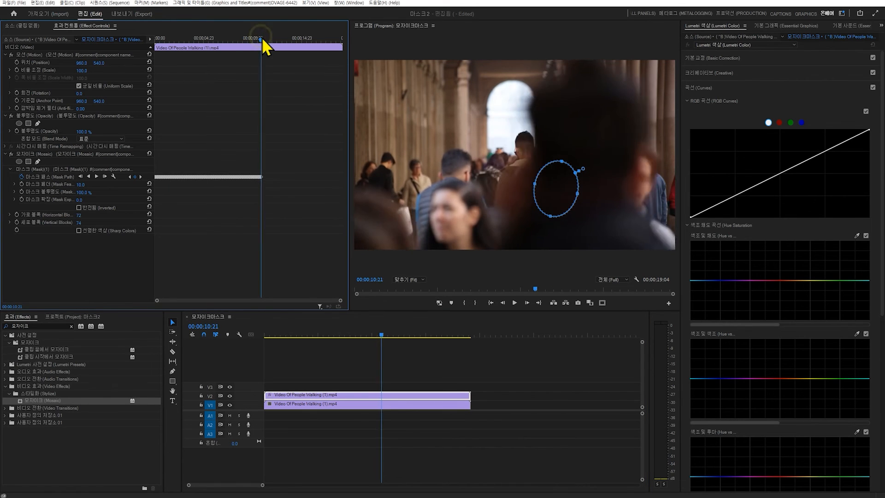
left_click_drag(562, 185, 671, 252)
left_click(417, 280)
left_click(413, 299)
left_click_drag(590, 203, 620, 206)
left_click(413, 282)
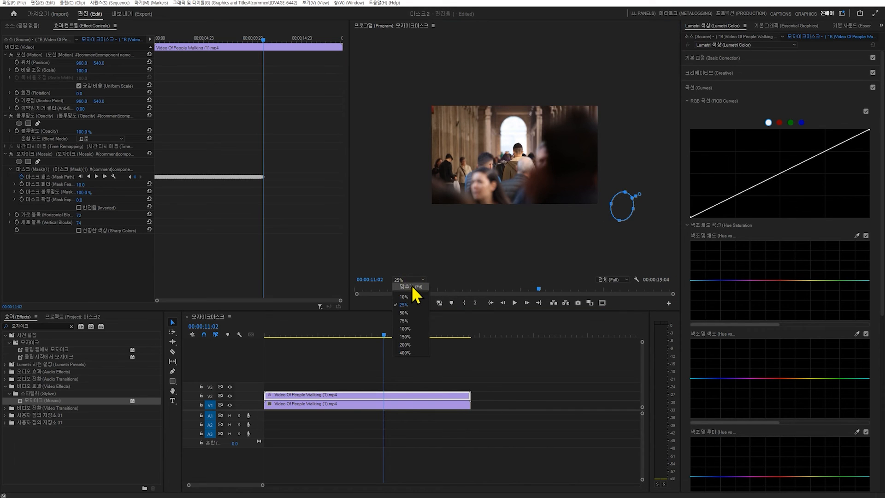
left_click(411, 287)
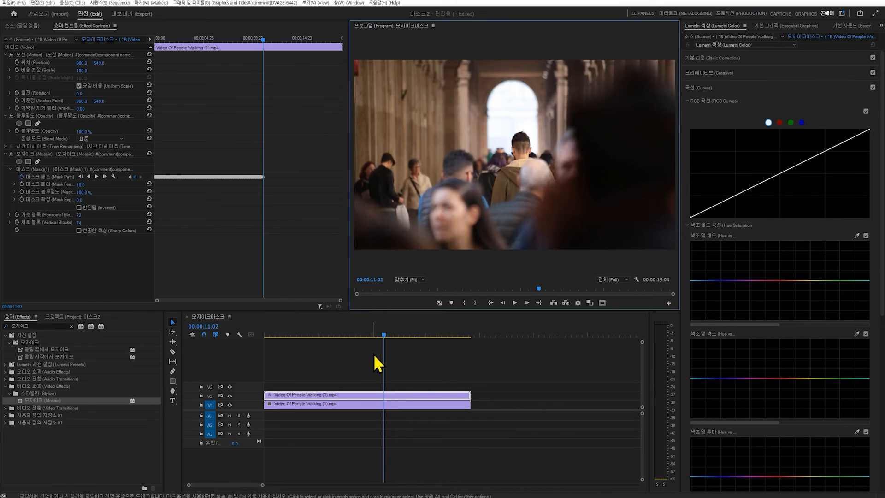
Add a second elliptical mask to the Mosaic effect at 00:00:00:00 and fit it around the dark-haired man's face beside the older man.
left_click_drag(386, 339, 258, 340)
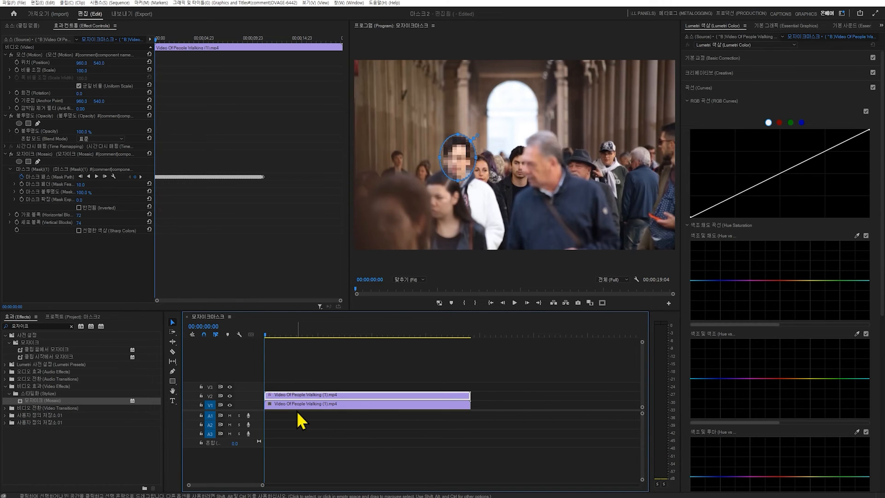
left_click(19, 161)
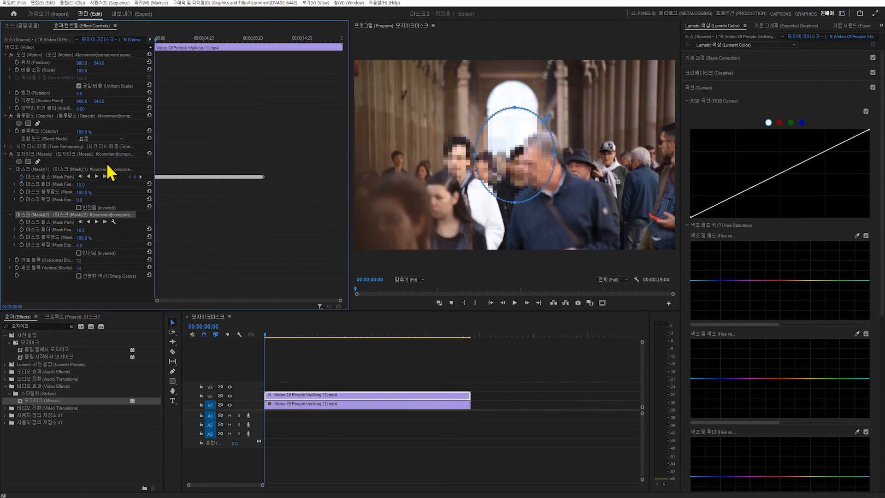
mouse_move(521, 151)
left_mouse_down()
mouse_move(552, 124)
mouse_move(530, 166)
mouse_move(531, 156)
left_mouse_up()
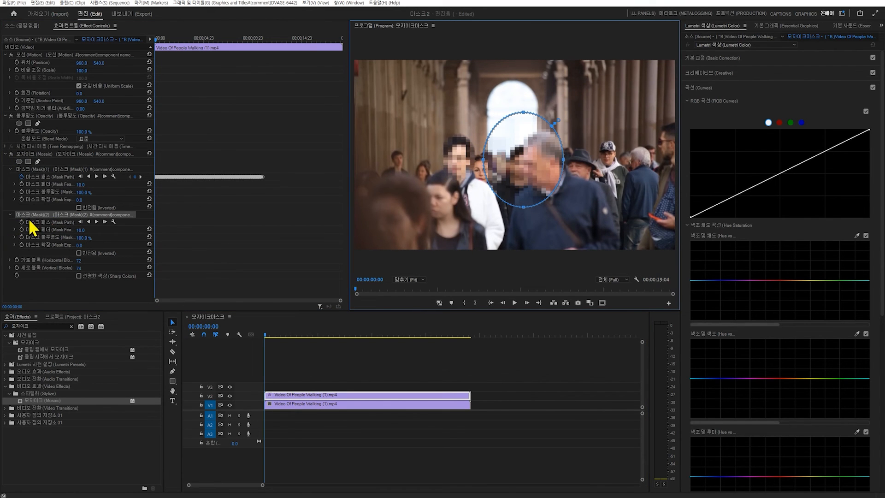
left_click_drag(506, 169, 510, 172)
left_click_drag(528, 117, 526, 145)
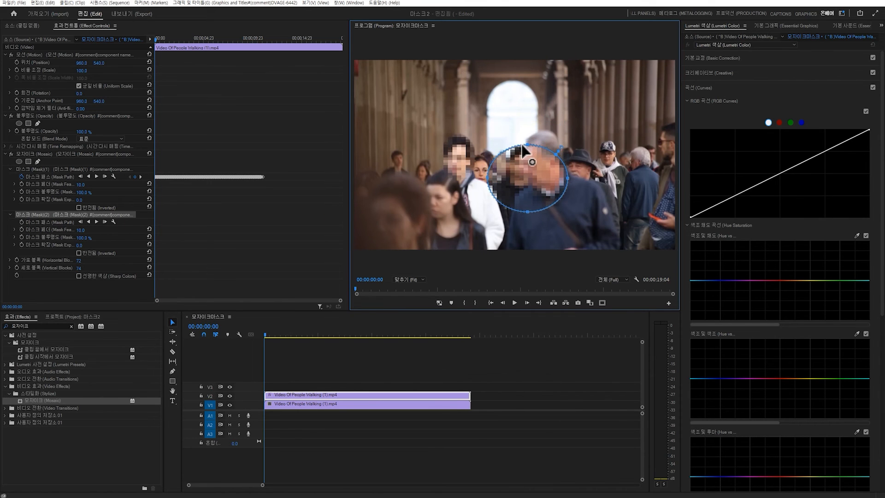
left_click_drag(526, 213, 523, 189)
left_click_drag(568, 167, 523, 167)
left_click_drag(510, 164, 523, 163)
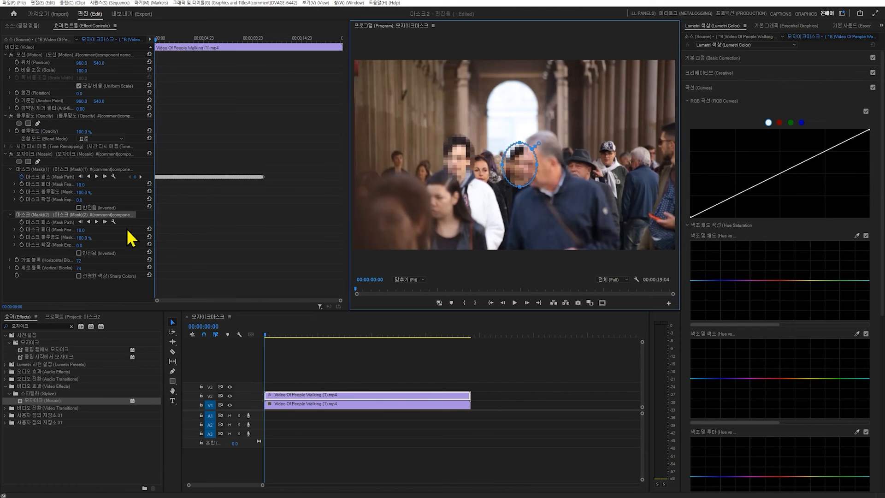
Track the second mask's path forward through the clip and reposition it over the dark-haired man's face at 00:00:03:22.
left_click(97, 222)
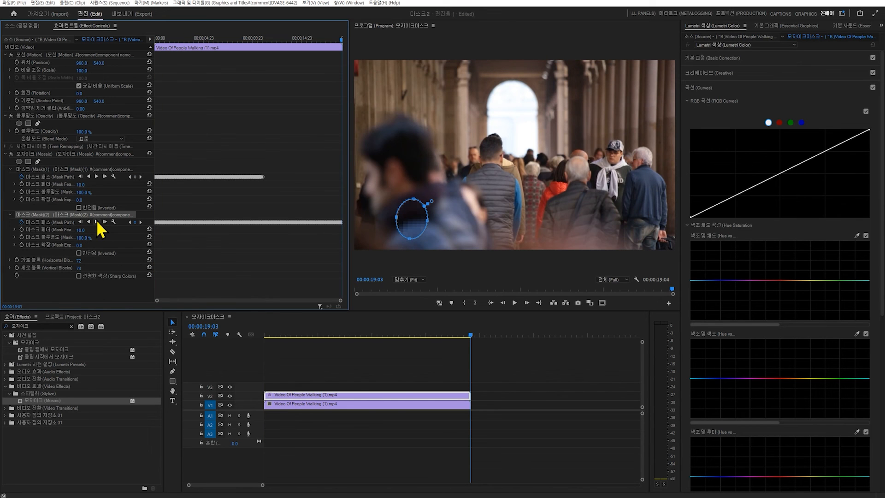
left_click_drag(404, 337, 309, 337)
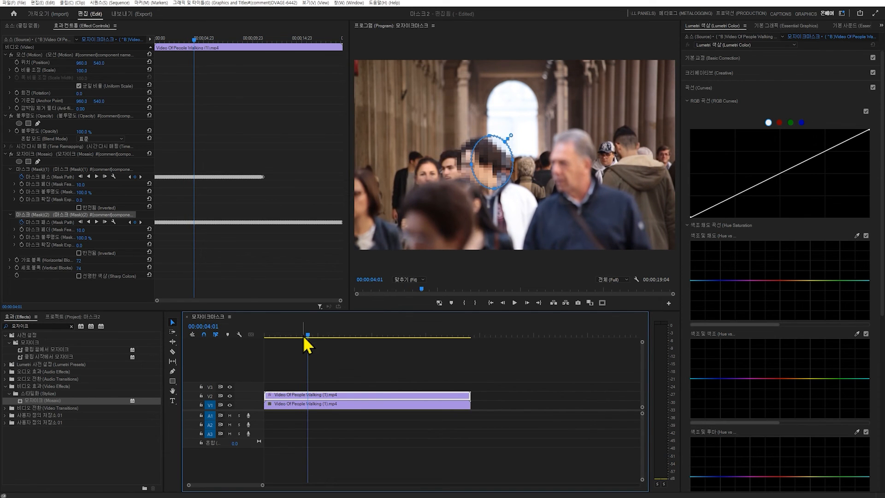
left_click(306, 336)
left_click_drag(308, 335, 307, 333)
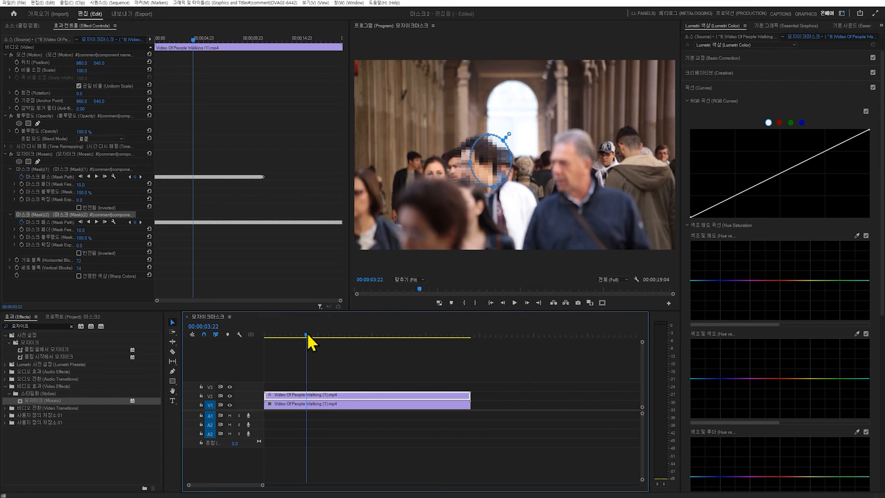
left_click_drag(482, 171, 456, 166)
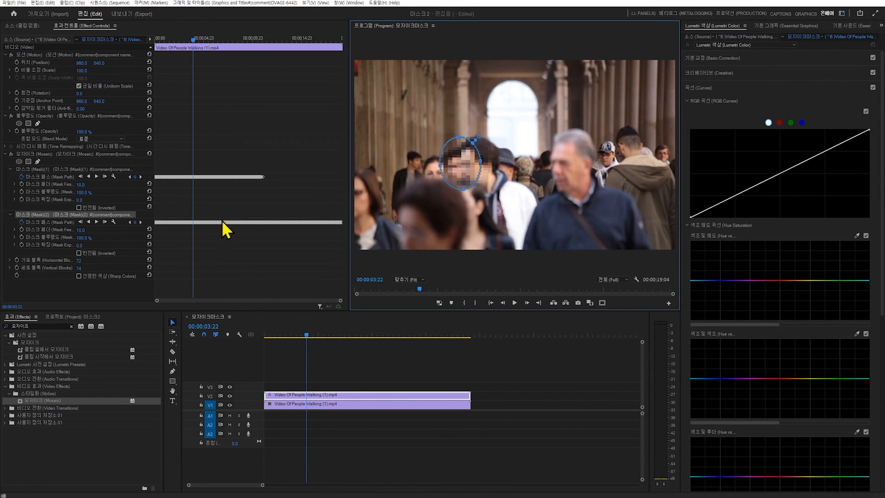
Move the second mask back onto the dark-haired man's face at 00:00:03:23 and track its path forward again from there.
left_click_drag(306, 332, 309, 332)
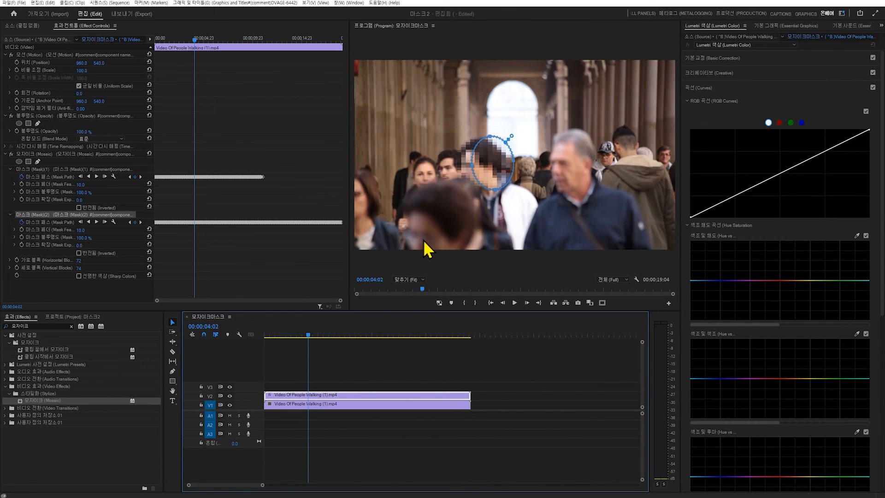
key("Left")
key("Left")
key("Left")
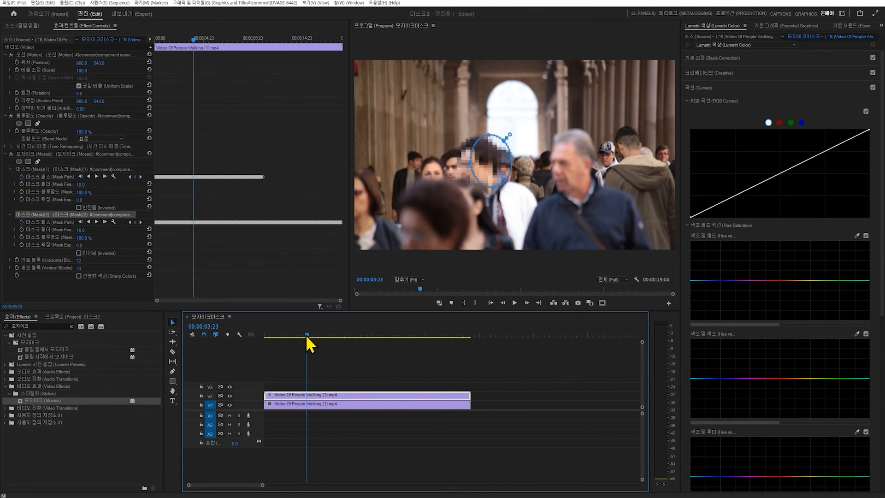
left_click_drag(483, 172, 458, 174)
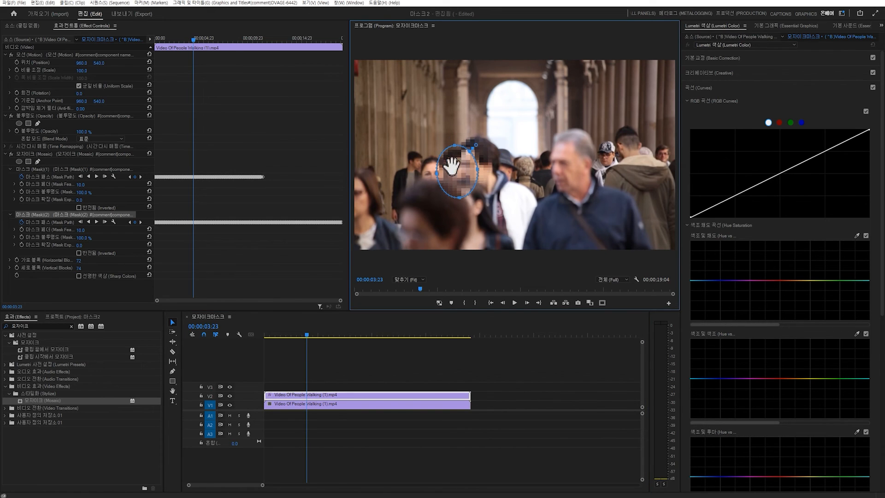
left_click(96, 222)
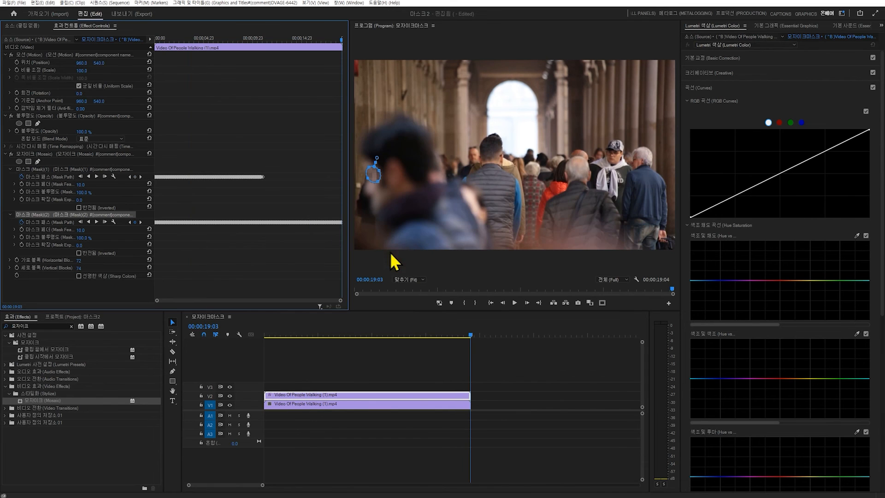
Delete the second mask's path keyframes from 00:00:07:05 to the end of the clip.
left_click(460, 335)
mouse_move(354, 335)
left_mouse_down()
mouse_move(269, 335)
mouse_move(343, 336)
left_mouse_up()
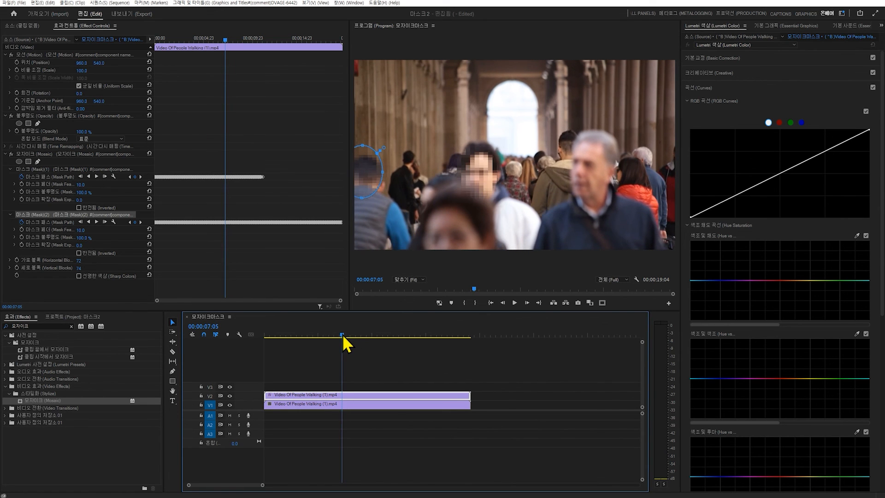
left_click(225, 212)
left_click_drag(226, 224, 376, 245)
key("Delete")
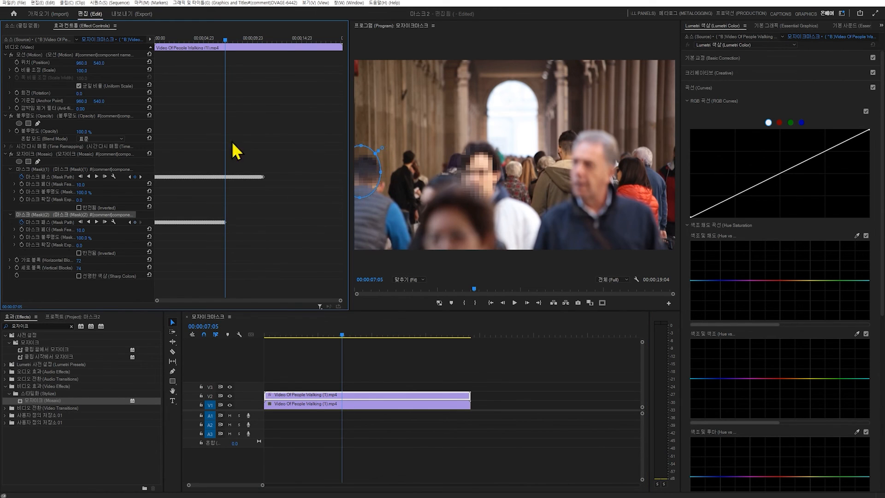
Move the second mask completely outside the picture at 00:00:07:06 and play back the mosaics.
left_click(224, 40)
left_click_drag(225, 40, 227, 41)
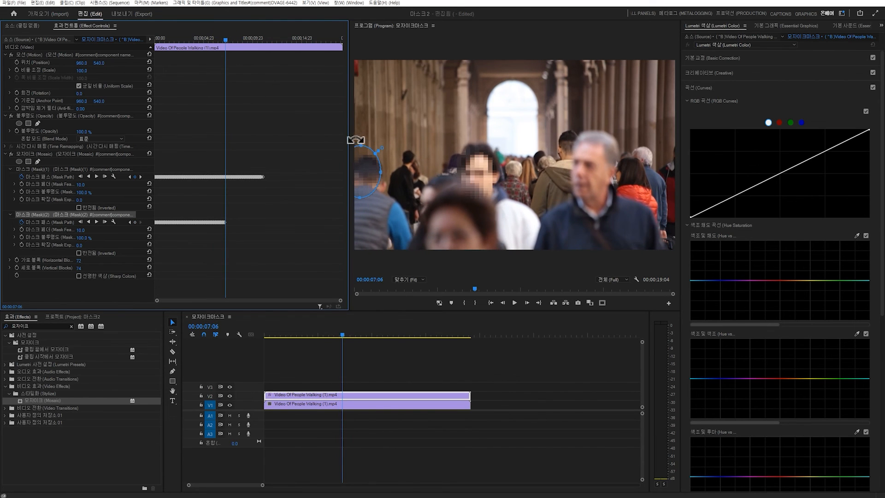
left_click_drag(366, 164, 337, 269)
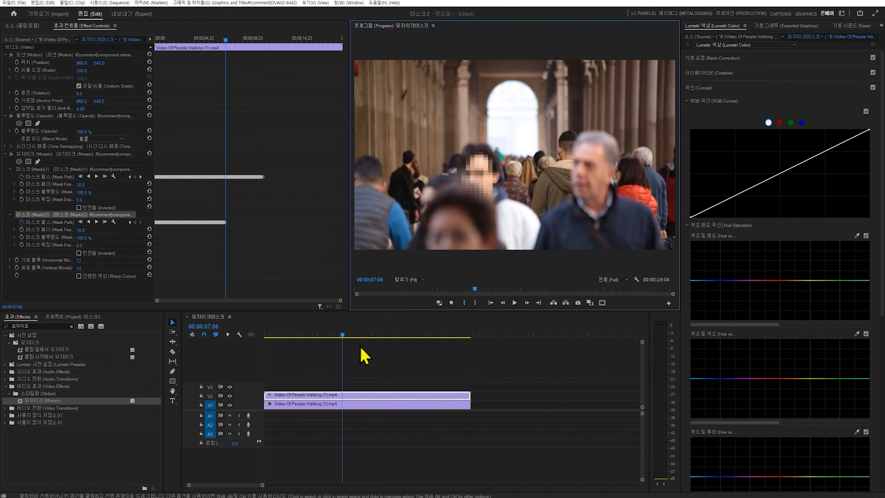
key("space")
left_click(311, 338)
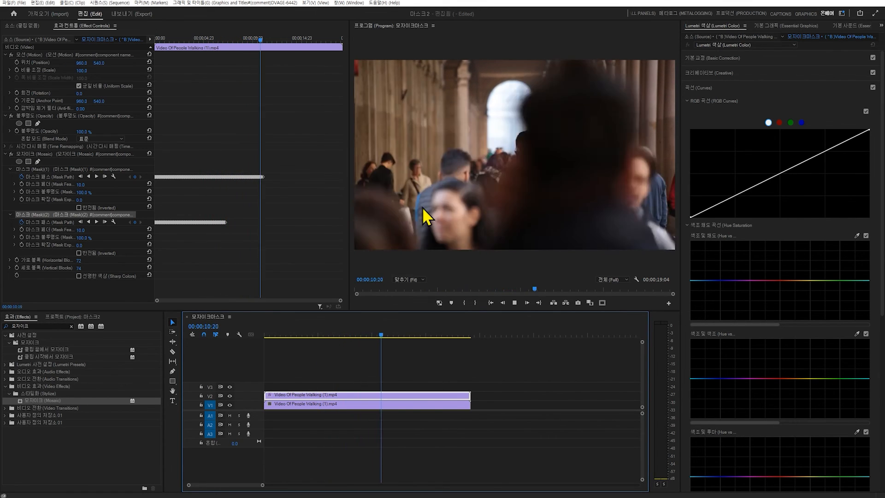
Lower the mask opacity at the start of the clip to 74% for the second mask and 31% for the first.
left_click(266, 335)
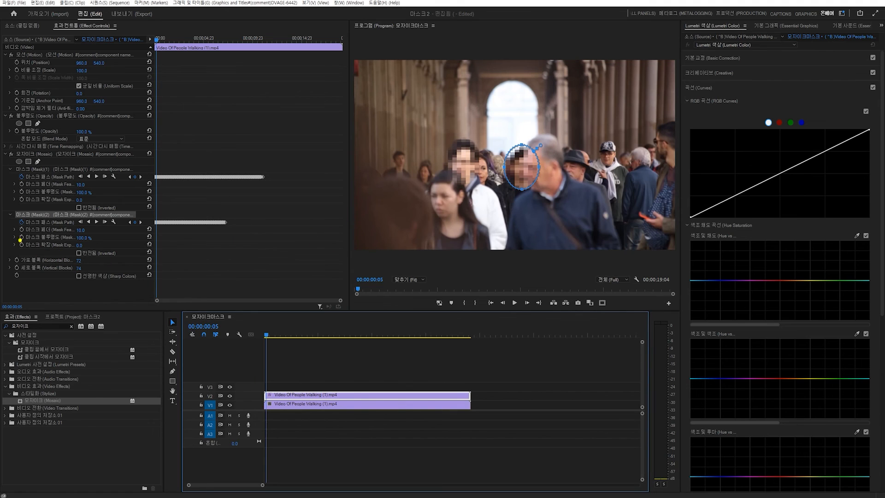
key("Escape")
left_click_drag(81, 237, 73, 237)
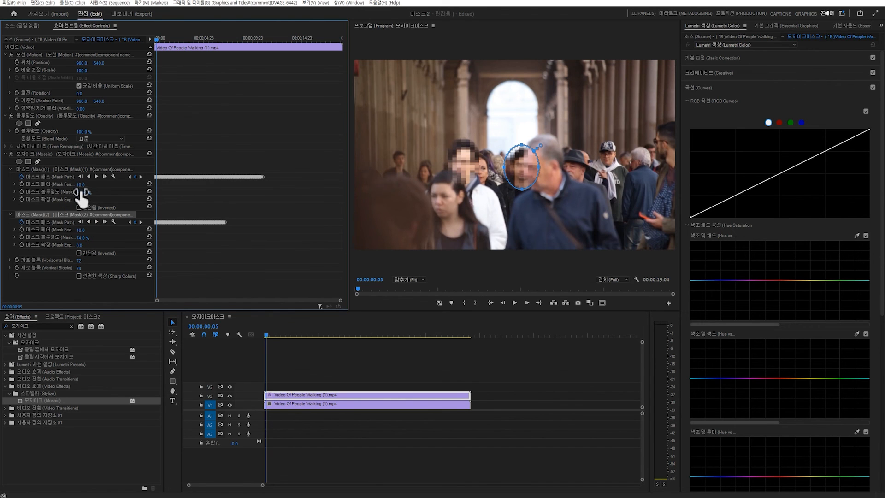
left_click_drag(82, 192, 47, 192)
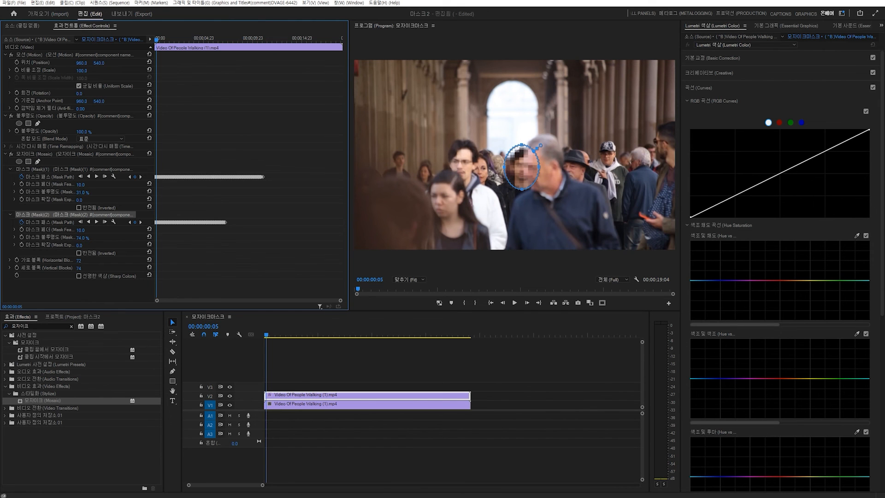
left_click(263, 336)
left_click_drag(266, 339, 309, 339)
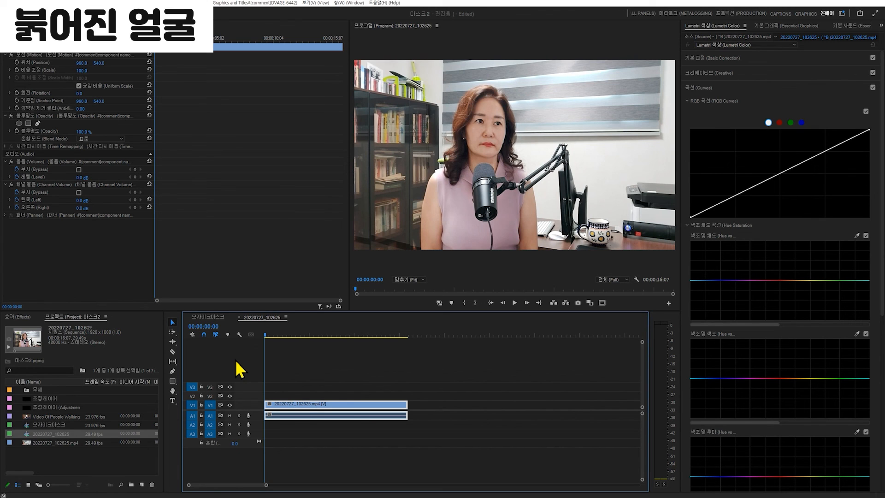
Duplicate the 20220727_102625.mp4 video onto V2 and tint it strongly red with a raised red curve and a slight hue-versus-saturation reduction.
left_click_drag(305, 406, 303, 399)
left_click(294, 403)
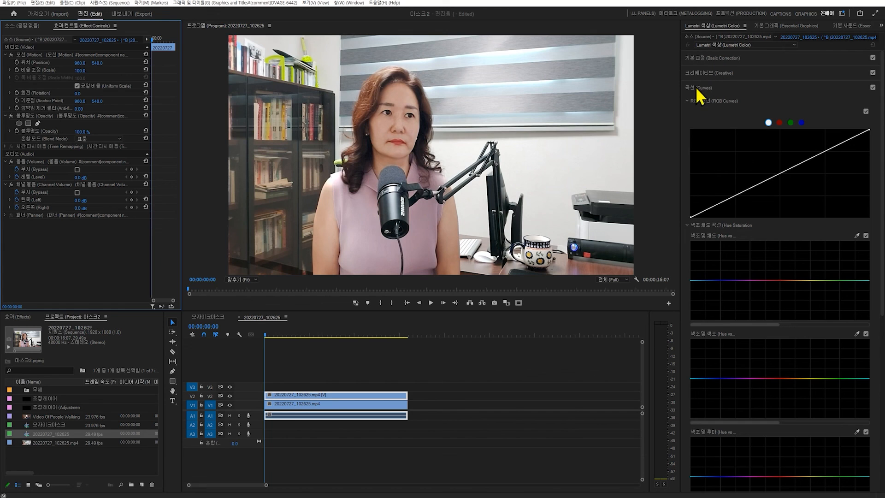
left_click(779, 122)
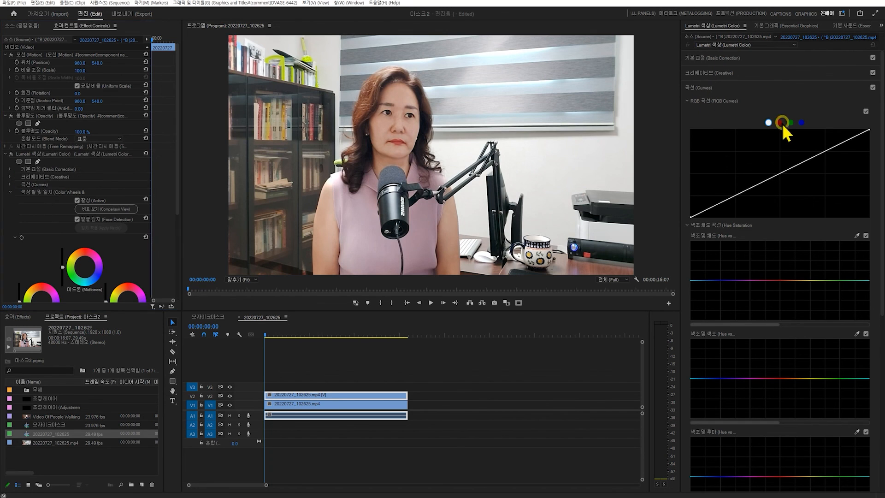
left_click(780, 123)
left_click_drag(799, 169, 782, 144)
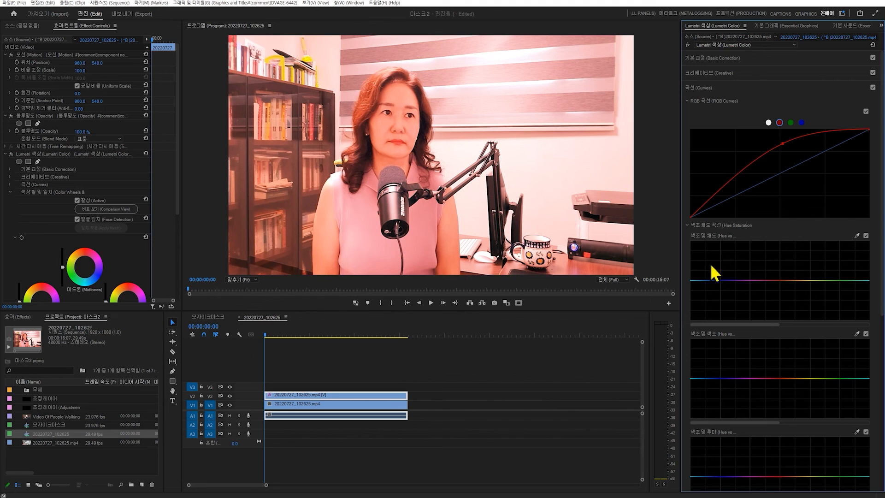
mouse_move(779, 279)
left_mouse_down()
mouse_move(779, 259)
mouse_move(781, 289)
left_mouse_up()
left_click_drag(783, 143, 772, 140)
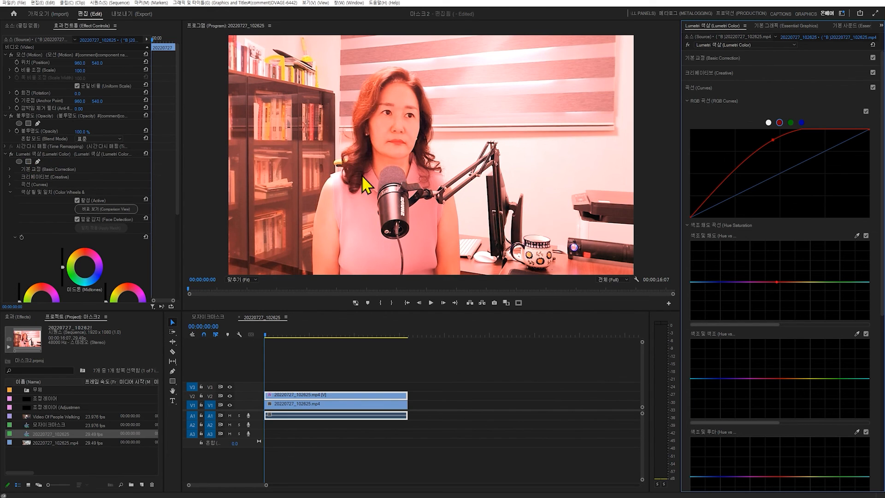
Add an elliptical mask to the Lumetri Color effect and narrow it to fit around the woman's face.
left_click(19, 162)
left_click_drag(415, 166, 393, 123)
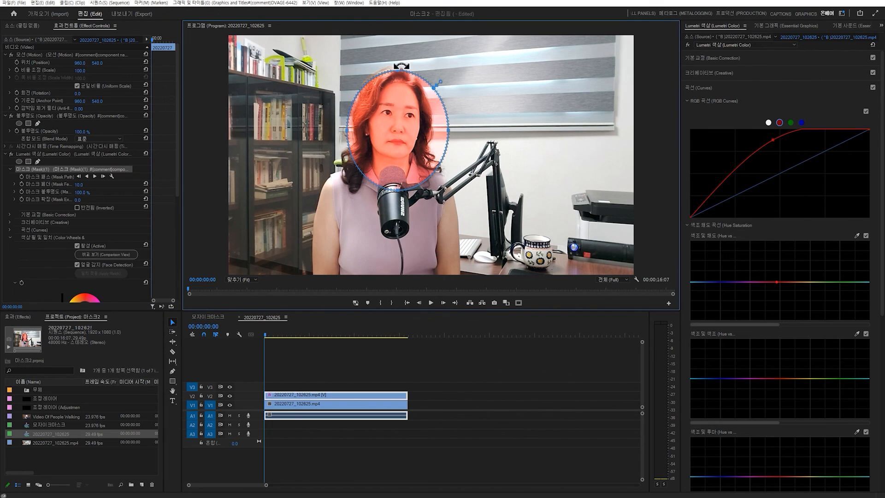
left_click_drag(400, 66, 397, 80)
left_click_drag(448, 134, 423, 135)
left_click_drag(347, 137, 364, 137)
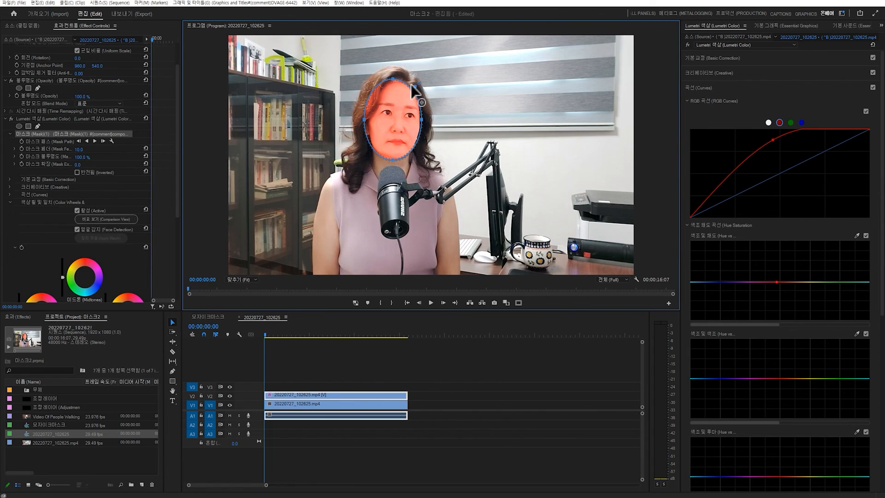
Reshape the face mask's outline along the forehead and hairline and set its feather to 43.
left_click_drag(393, 79, 399, 80)
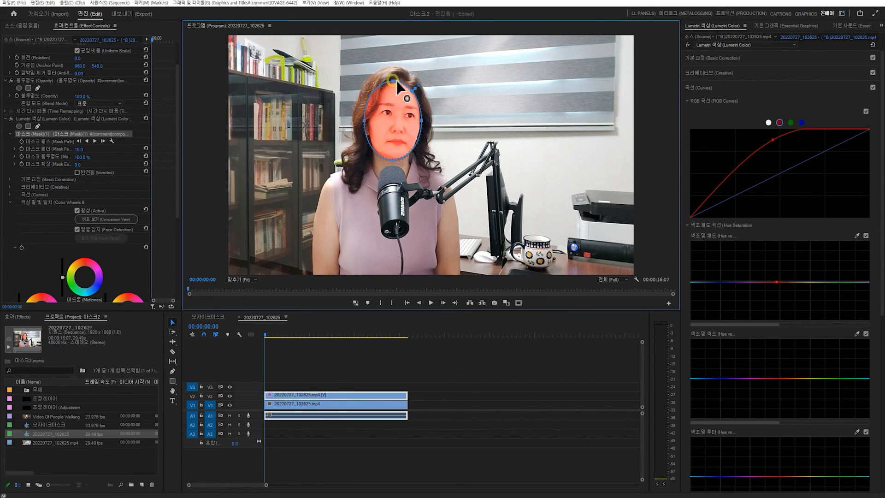
left_click(405, 84)
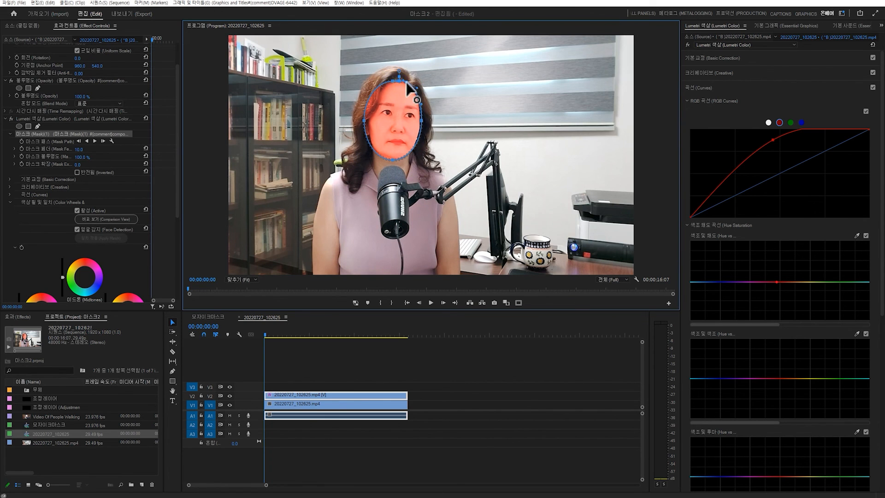
left_click(375, 91)
left_click_drag(375, 91, 372, 112)
left_click_drag(79, 149, 93, 149)
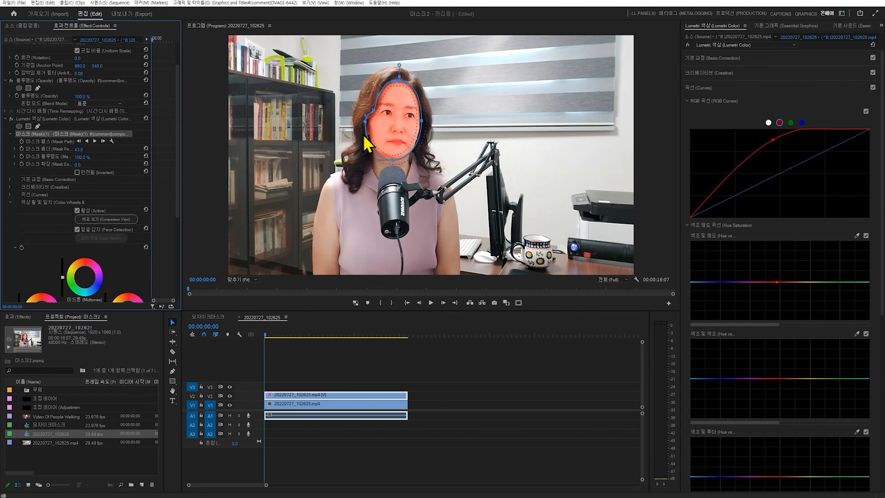
Track the face mask's path forward from the start of the clip to its end and play back the reddened face.
left_click(286, 366)
key("space")
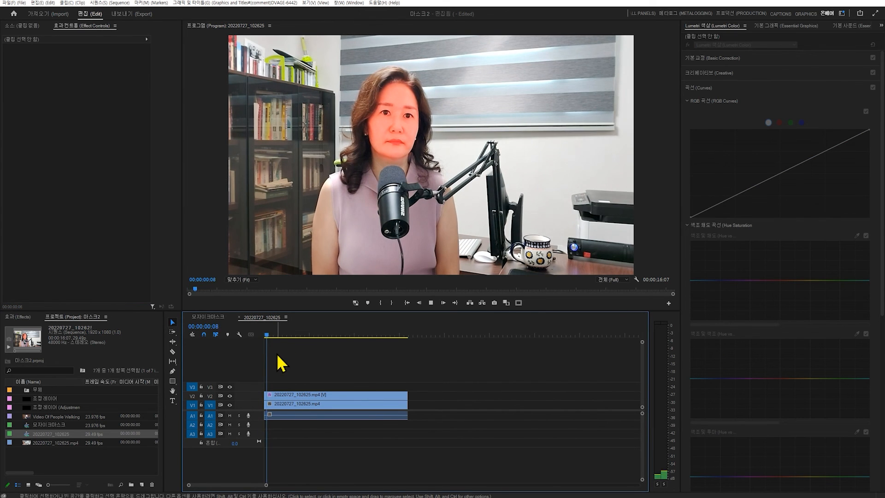
left_click(400, 139)
left_click_drag(348, 336, 253, 340)
left_click(281, 396)
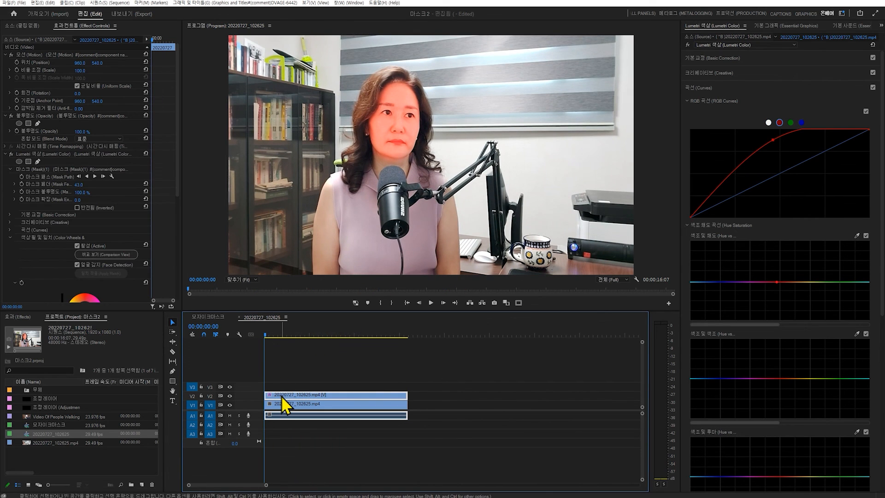
left_click(95, 177)
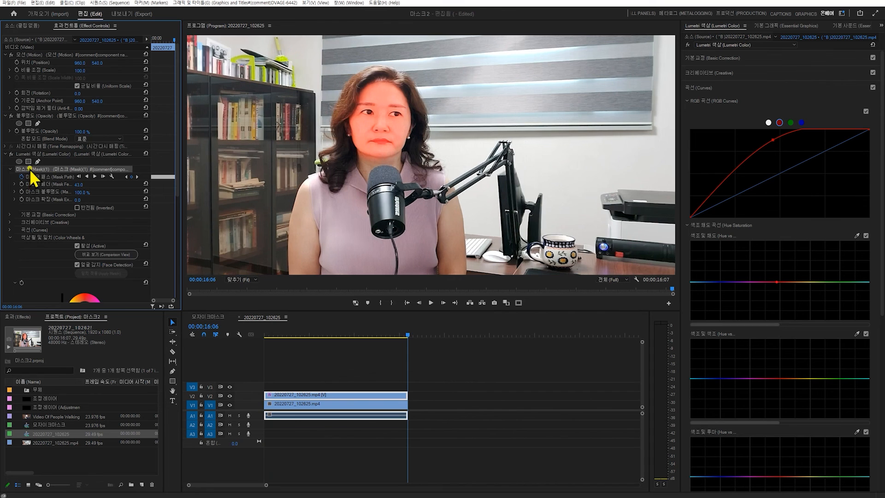
left_click_drag(405, 336, 265, 336)
key("space")
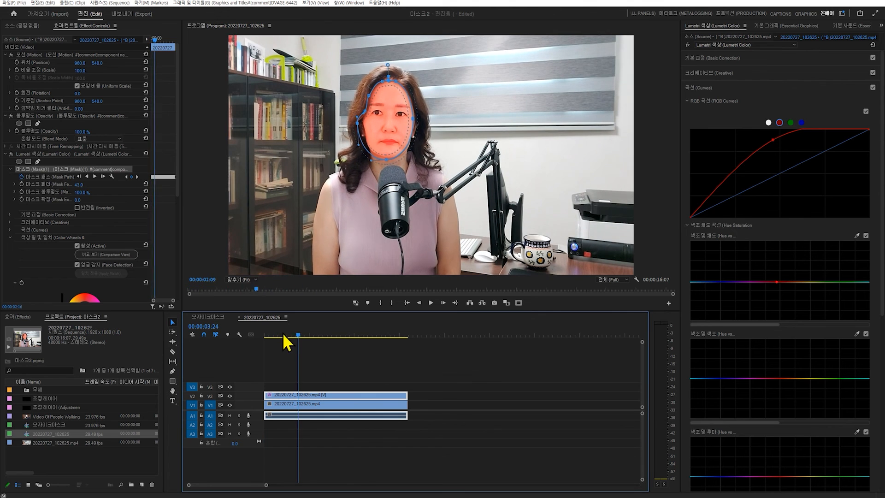
left_click_drag(277, 337, 257, 336)
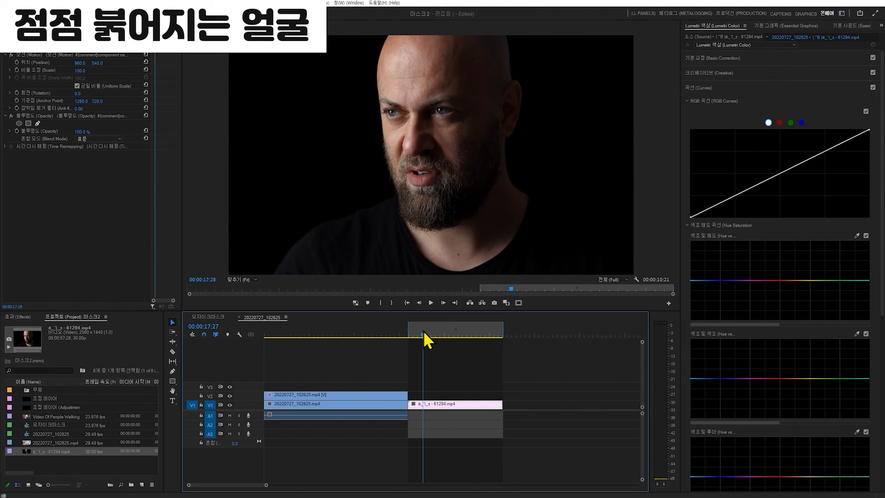
Raise the red curve to the upper limit on the bearded man's clip, starting from its beginning at 00:00:16:13.
left_click_drag(427, 340, 419, 339)
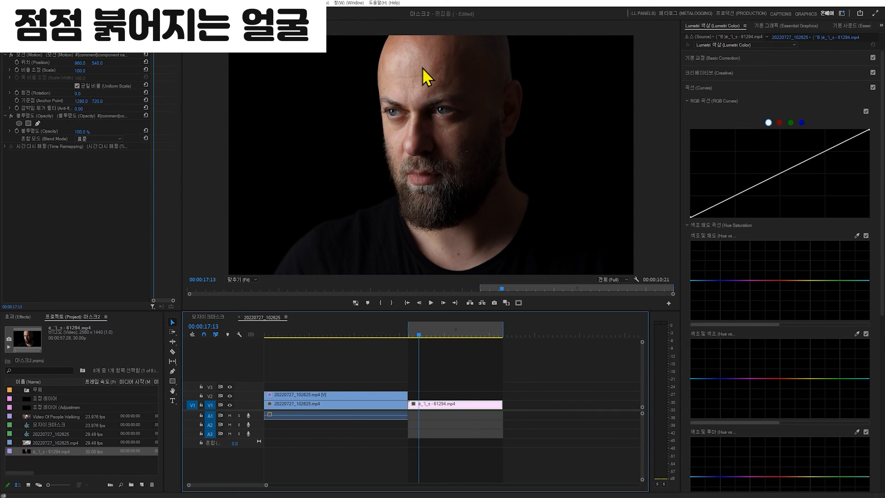
left_click_drag(419, 339, 410, 341)
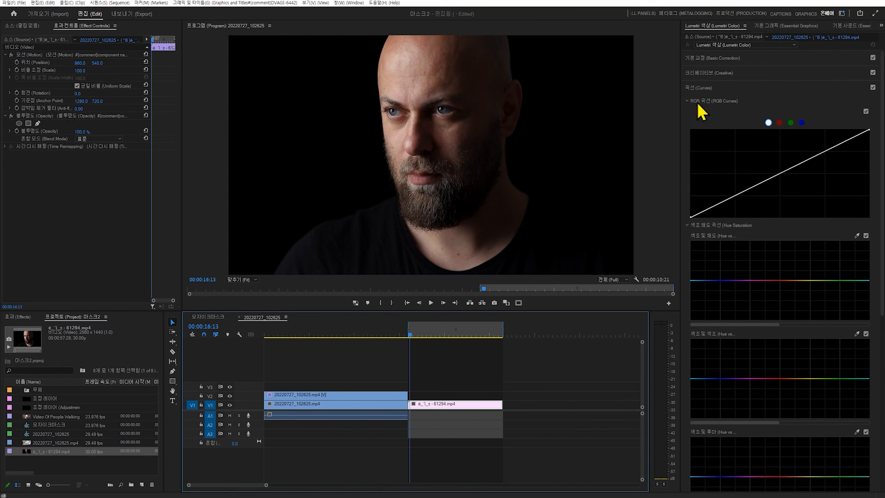
left_click(779, 124)
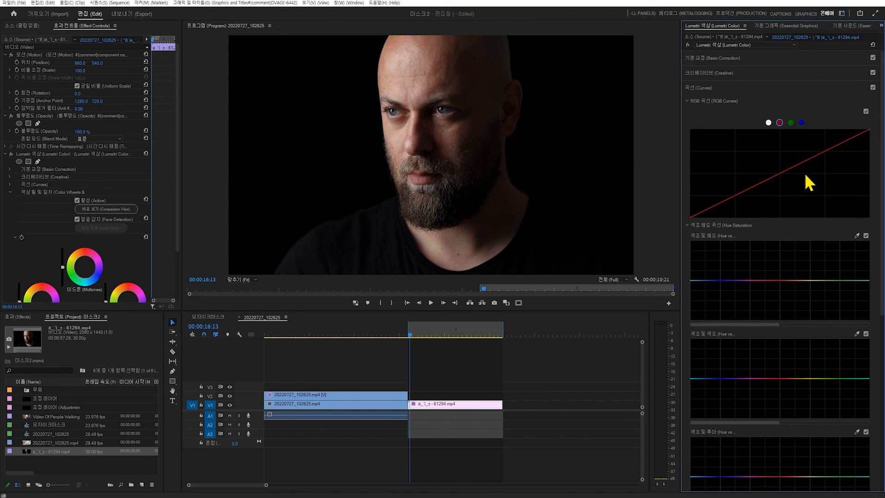
left_click_drag(797, 166, 760, 130)
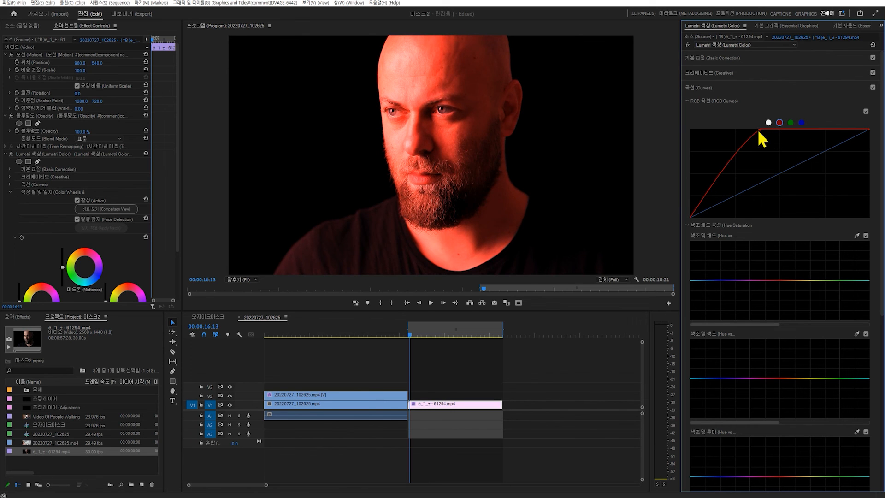
Draw a thin four-sided pen mask on the Lumetri Color effect below the man's chin and move it up over the beard's lower edge.
left_click(37, 162)
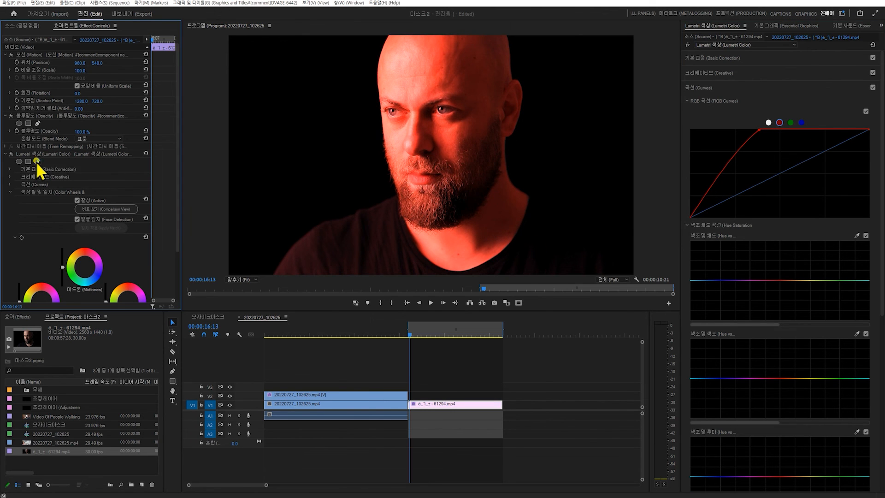
left_click_drag(400, 242, 400, 256)
left_click(521, 237)
left_click(526, 223)
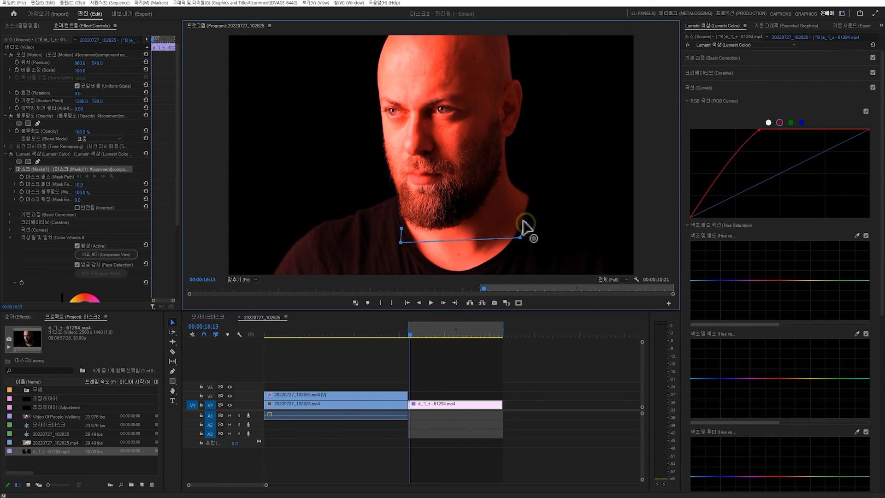
left_click(401, 228)
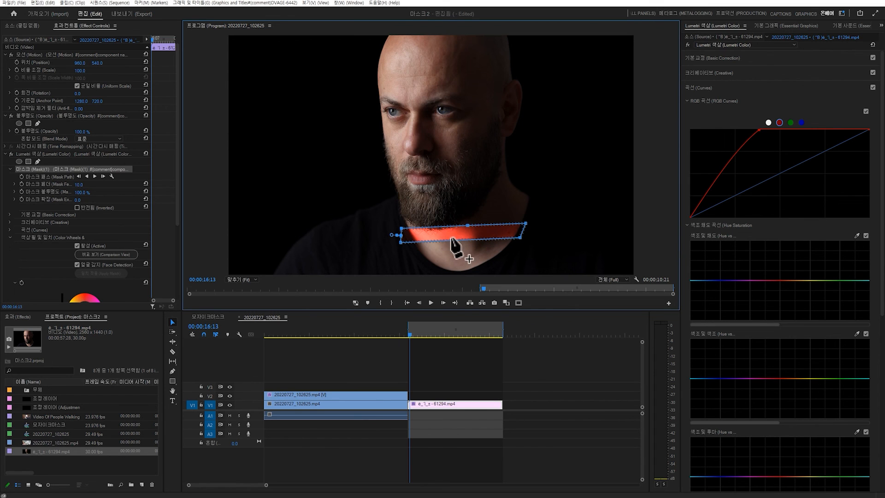
left_click_drag(451, 236, 433, 224)
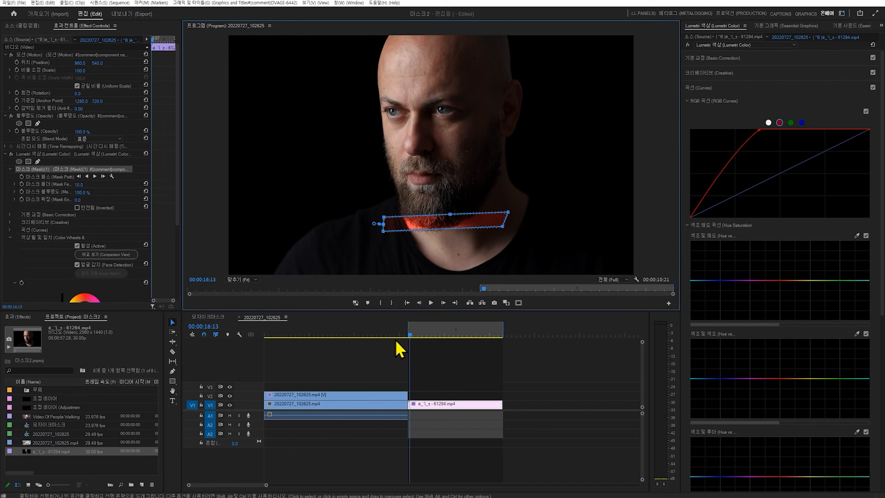
Keyframe the mask expansion from -41 at the clip's start, 00:00:16:07, to 0 at 00:00:16:13.
left_click(152, 40)
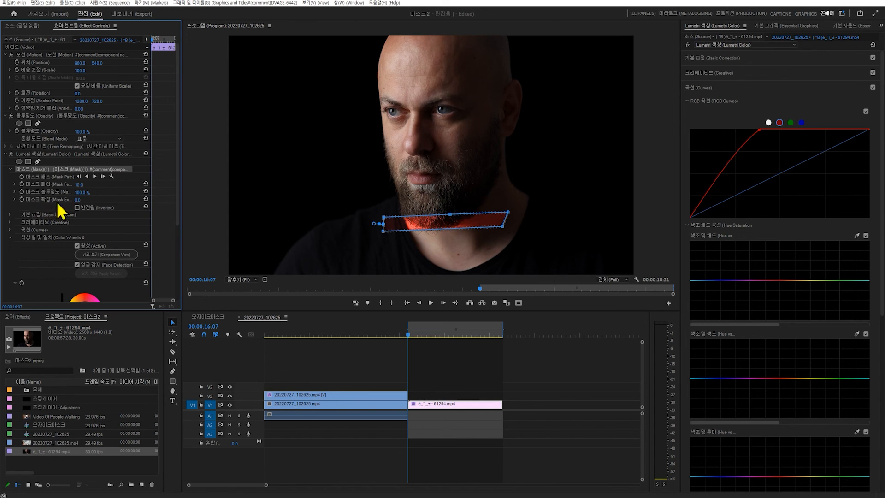
left_click_drag(77, 200, 63, 200)
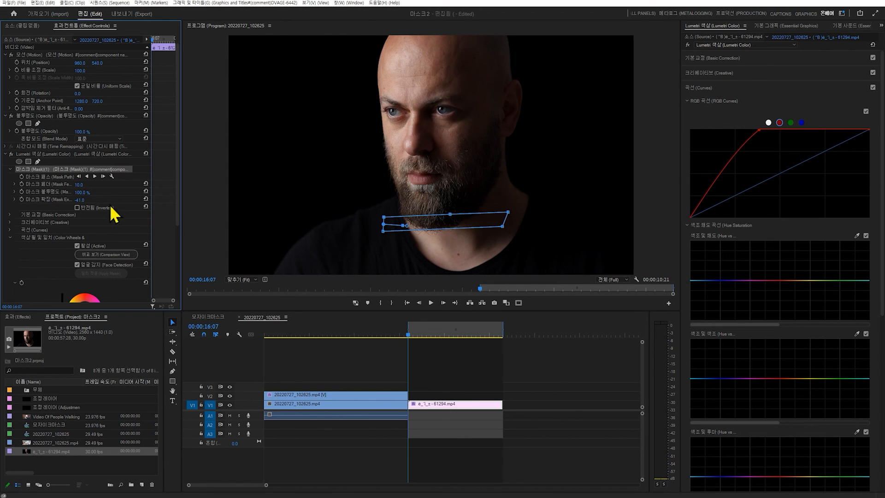
left_click(21, 199)
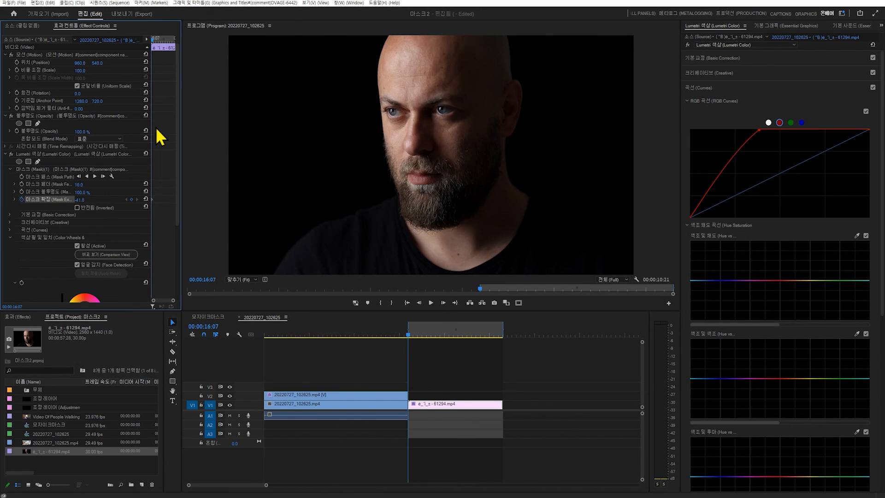
key("Right")
key("Right")
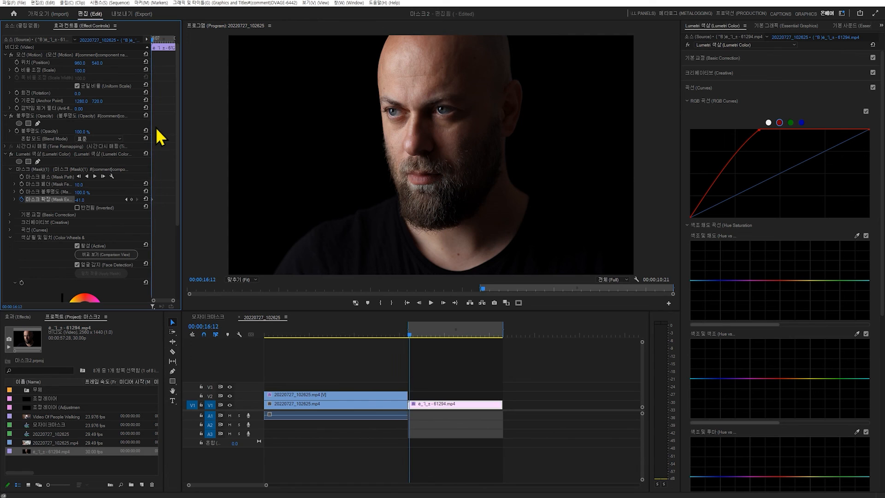
left_click(80, 199)
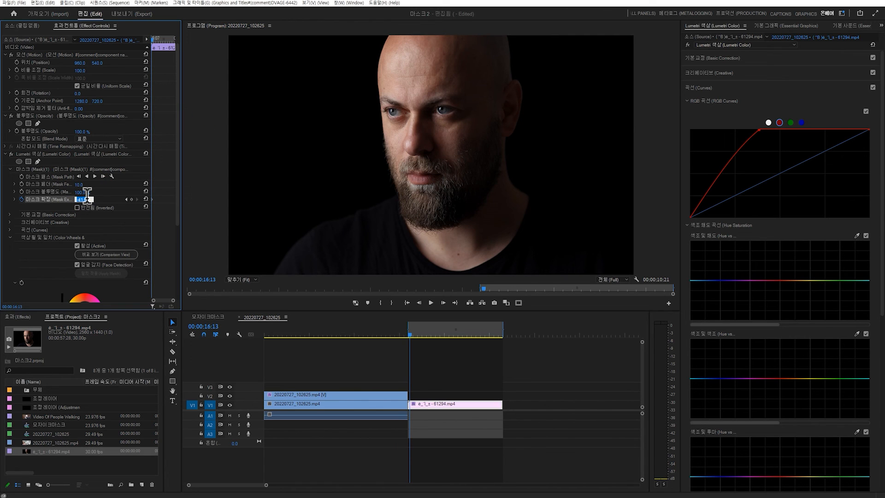
key("Return")
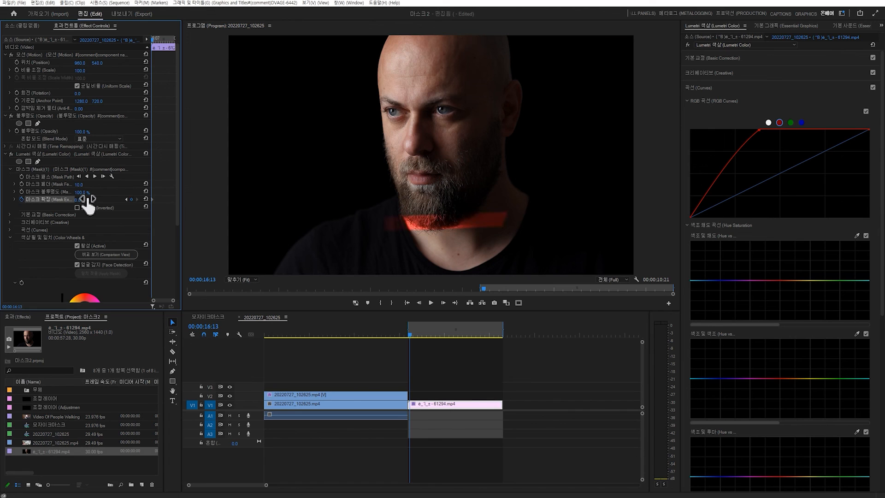
Start mask path keyframing at 00:00:16:13 and, at the clip's last frame, stretch the mask's upper edge above the man's forehead.
left_click(21, 177)
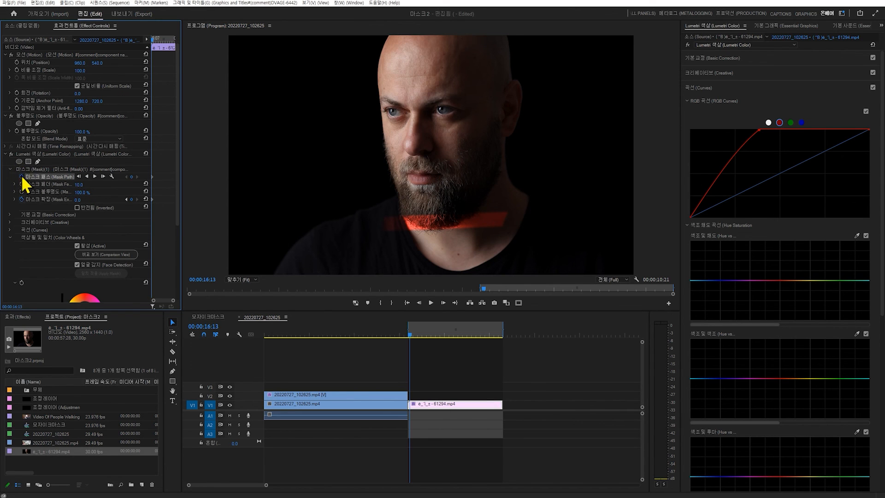
left_click(26, 170)
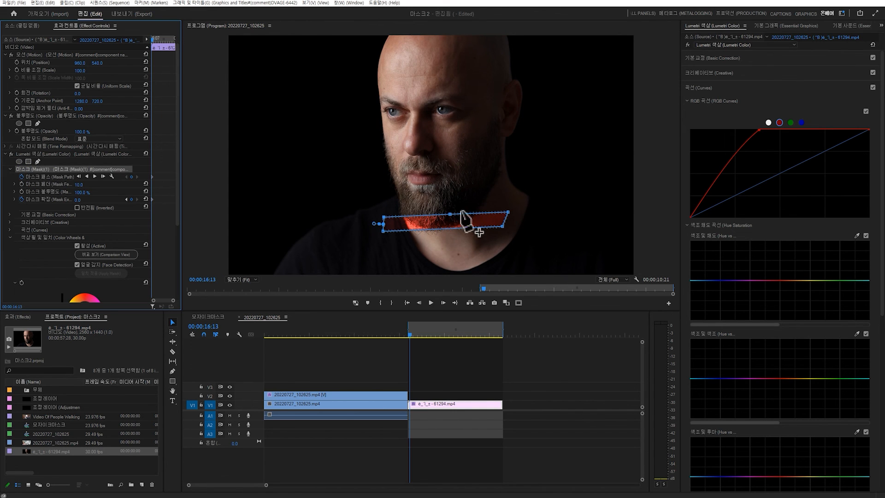
left_click_drag(154, 41, 183, 41)
key("Left")
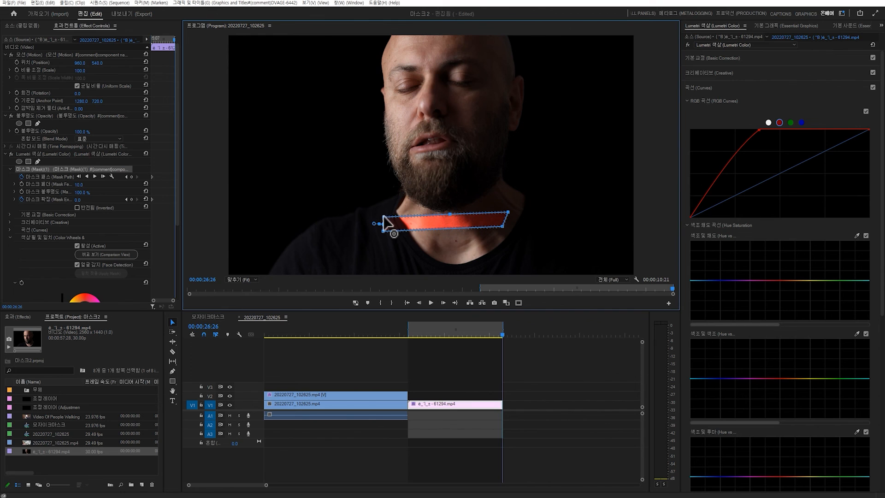
left_click_drag(382, 216, 387, 33)
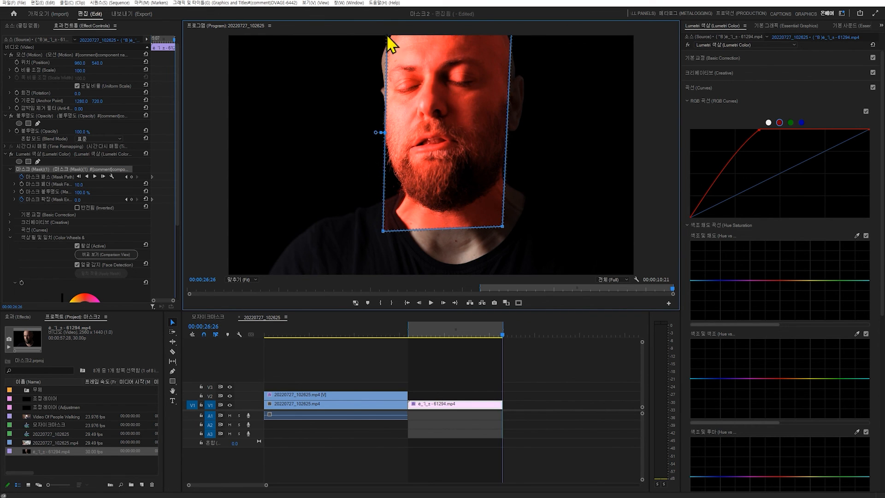
left_click_drag(387, 70, 382, 62)
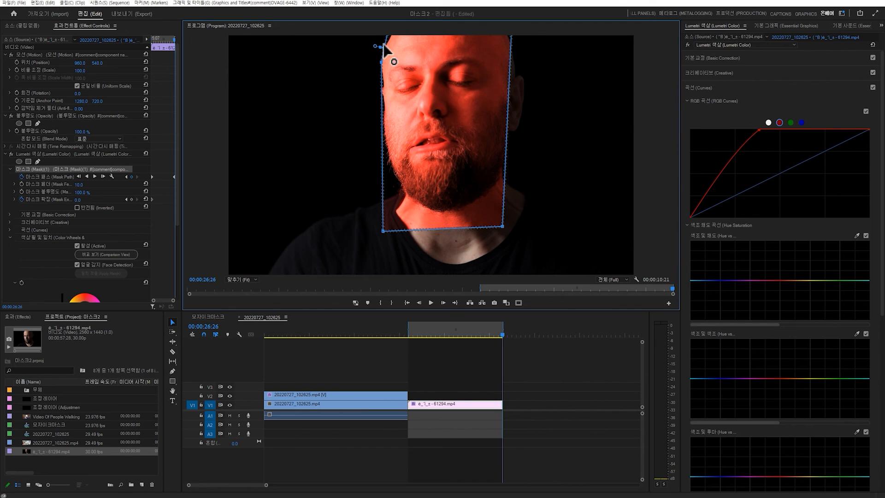
left_click(384, 89)
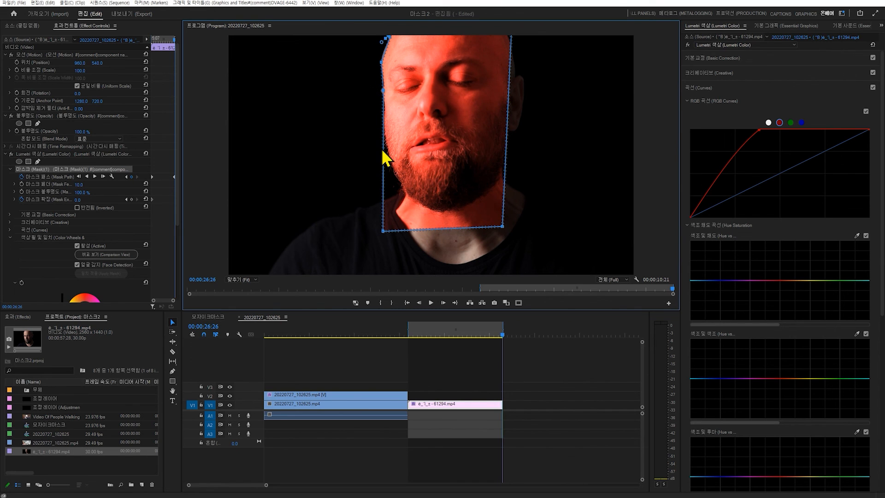
Fit the last-frame mask outline around the man's chin, jaw, ear and head, and set the mask feather to 34.
left_click(384, 231)
left_click_drag(442, 229, 442, 209)
left_click_drag(384, 231, 409, 199)
left_click_drag(398, 159, 388, 148)
left_click_drag(503, 226, 486, 191)
left_click_drag(492, 155, 504, 160)
left_click_drag(508, 126, 524, 104)
left_click_drag(520, 82, 508, 37)
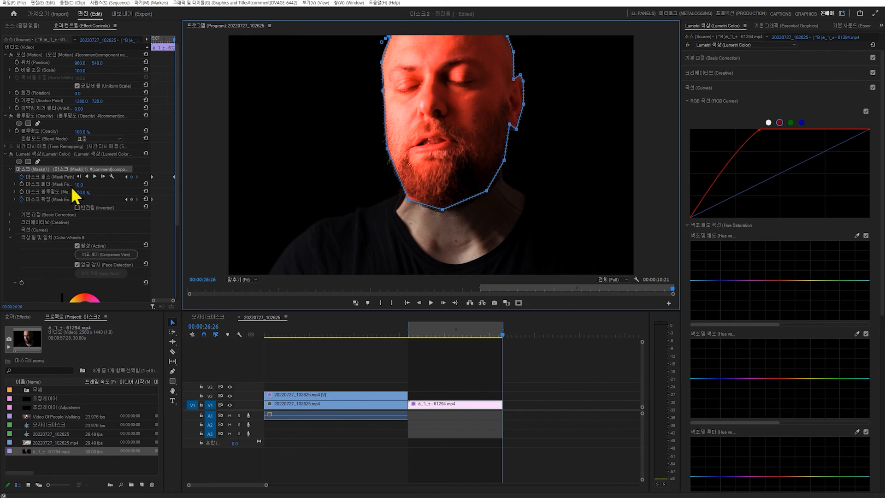
left_click_drag(79, 185, 85, 185)
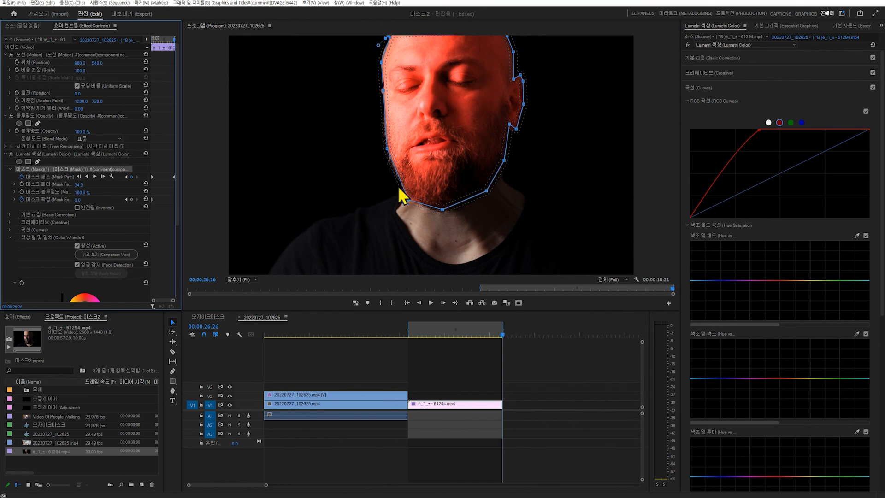
Play back the man's clip to check the gradual reddening, and return to its beginning at 00:00:16:13.
left_click_drag(483, 336, 413, 338)
key("space")
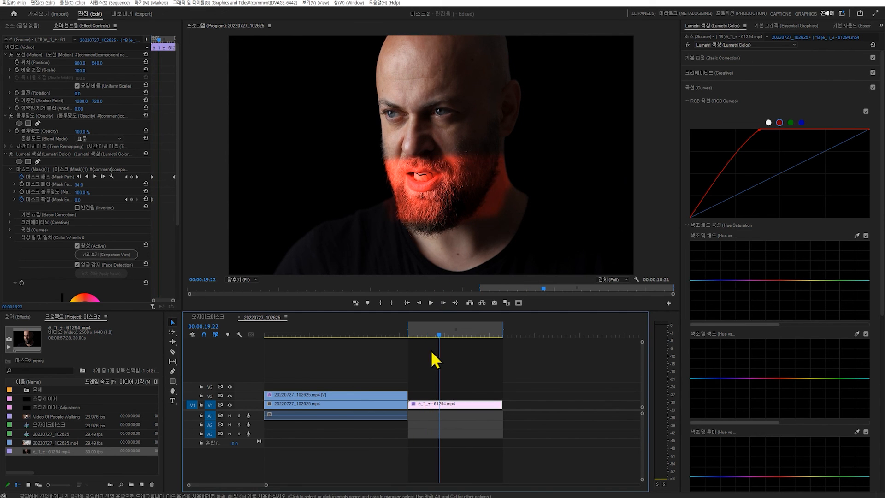
left_click(436, 334)
left_click_drag(436, 334, 412, 340)
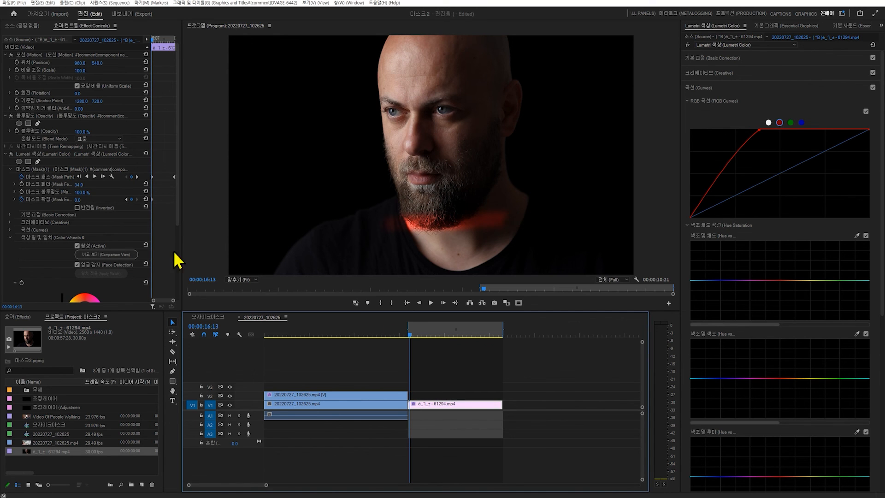
Narrow the mask at 00:00:16:13 so its corners and upper edge fit the lower part of the beard.
left_click(52, 178)
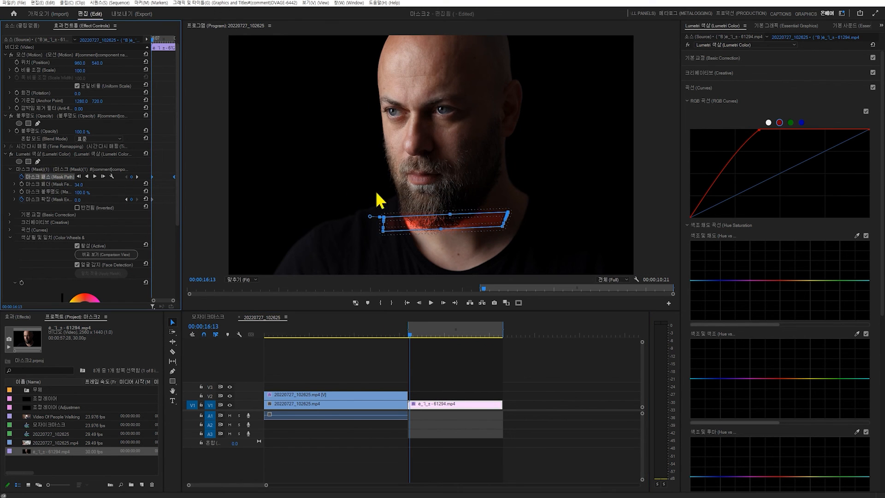
left_click(509, 233)
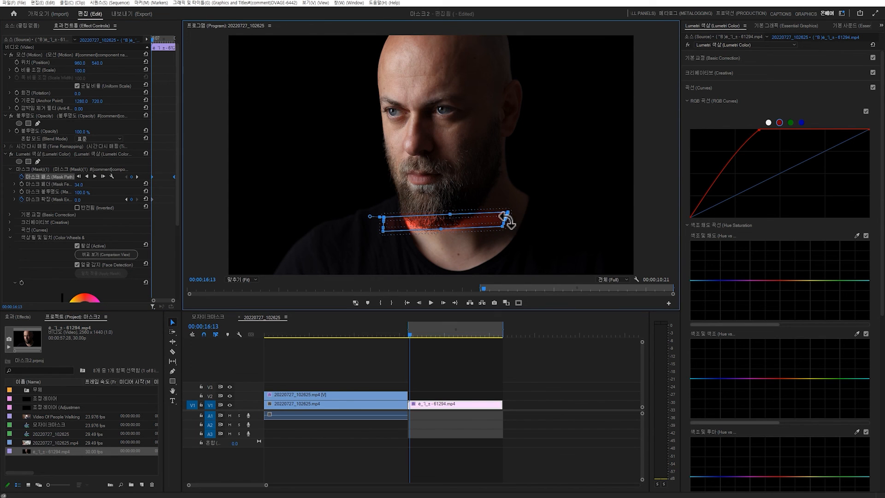
left_click_drag(508, 213, 475, 209)
left_click_drag(356, 195, 448, 207)
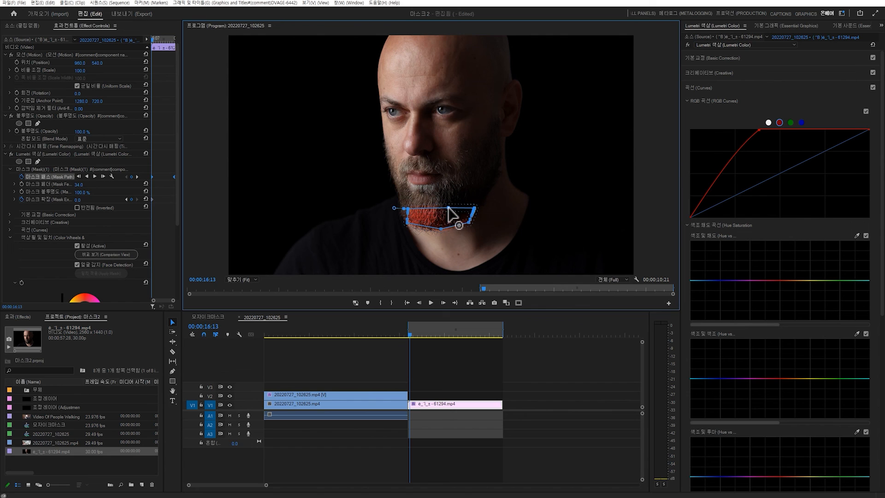
Adjust the mask's side points to the beard's edges at 00:00:17:13 and undo the last adjustments.
left_click_drag(154, 39, 155, 41)
left_click_drag(405, 200, 396, 195)
left_click(398, 199)
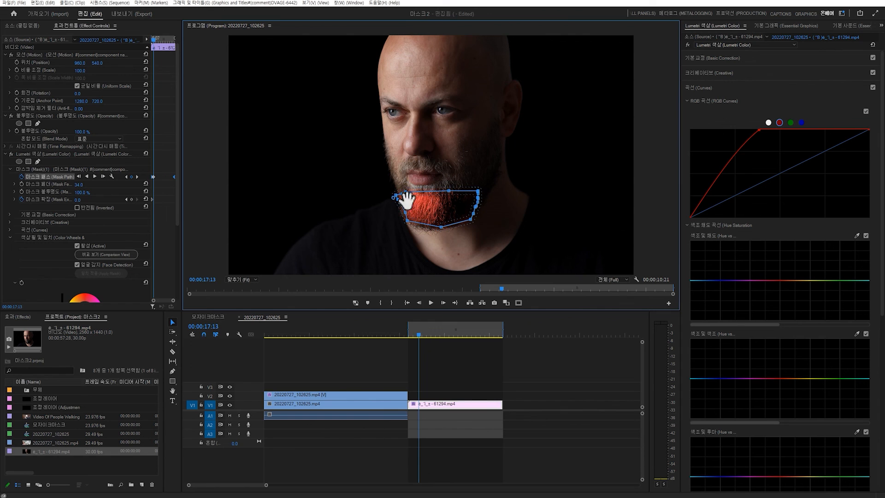
mouse_move(478, 193)
left_mouse_down()
mouse_move(488, 190)
mouse_move(475, 205)
left_mouse_up()
key("ctrl+z")
key("ctrl+z")
Widen the mask's upper corners to both cheeks and refine its lower jaw points at 00:00:19:17.
left_click_drag(155, 39, 159, 40)
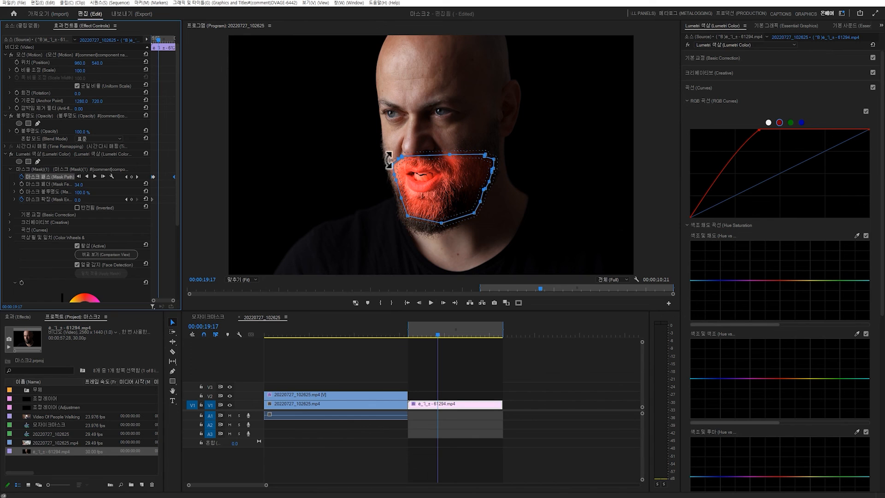
left_click_drag(395, 164, 383, 158)
left_click_drag(495, 160, 500, 154)
key("ctrl+z")
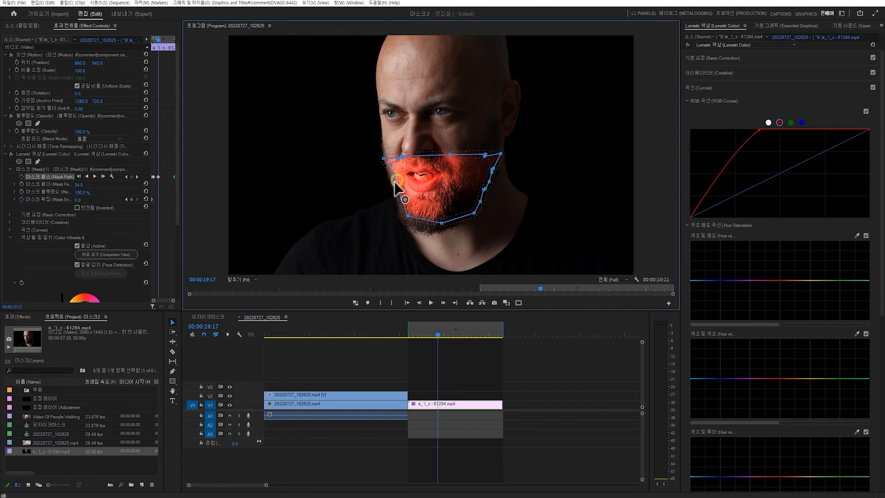
left_click_drag(401, 203, 405, 220)
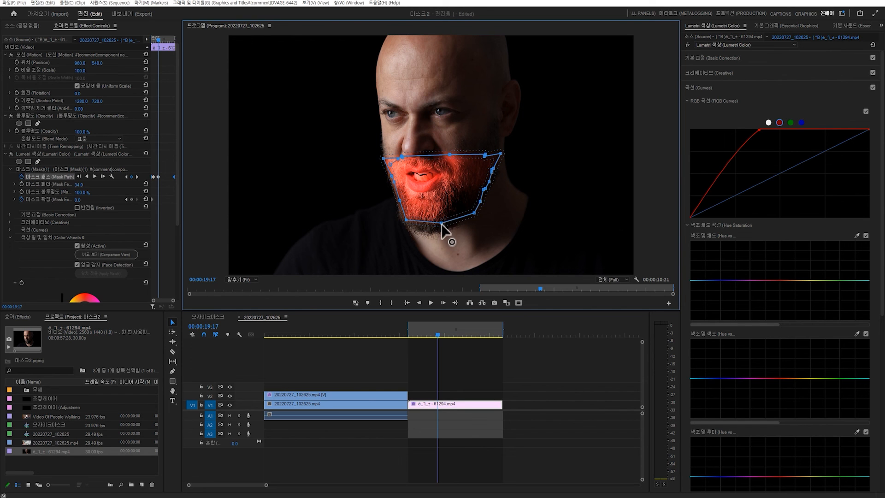
Widen the mask's upper corners to the sides of the head and the ear at 00:00:23:17.
left_click_drag(161, 42, 169, 45)
left_click_drag(391, 92, 379, 89)
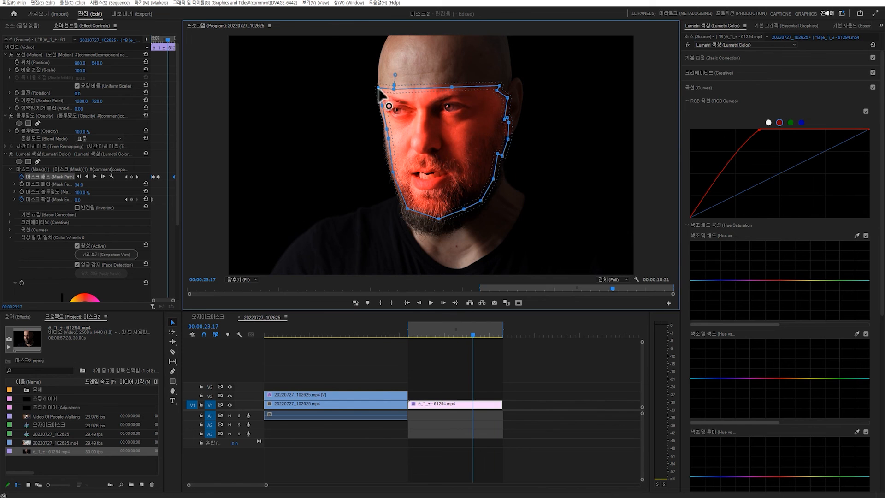
left_click_drag(497, 91, 520, 89)
left_click_drag(508, 98, 521, 85)
Deselect the man's clip and play back the refined mask animation from the clip's start.
left_click_drag(169, 41, 148, 43)
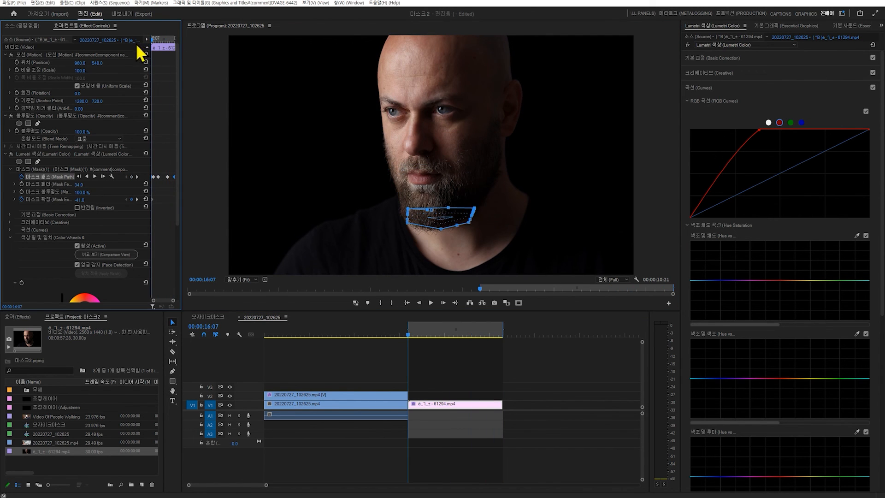
left_click(423, 365)
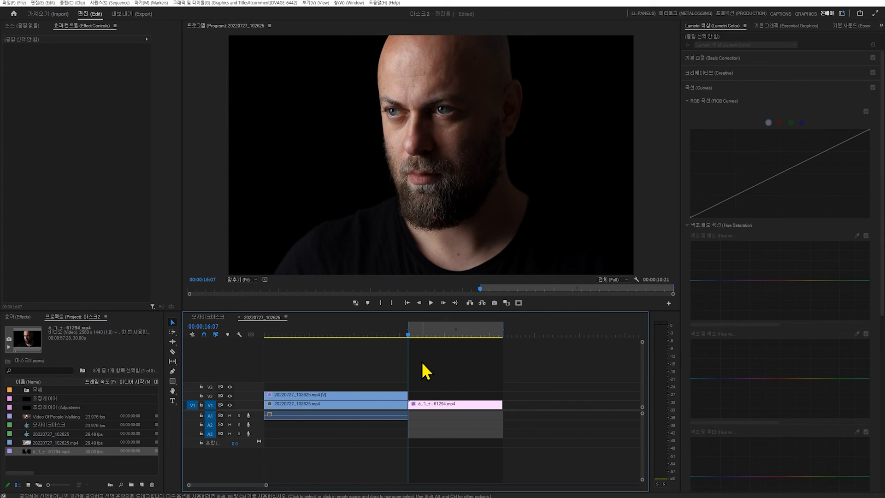
key("space")
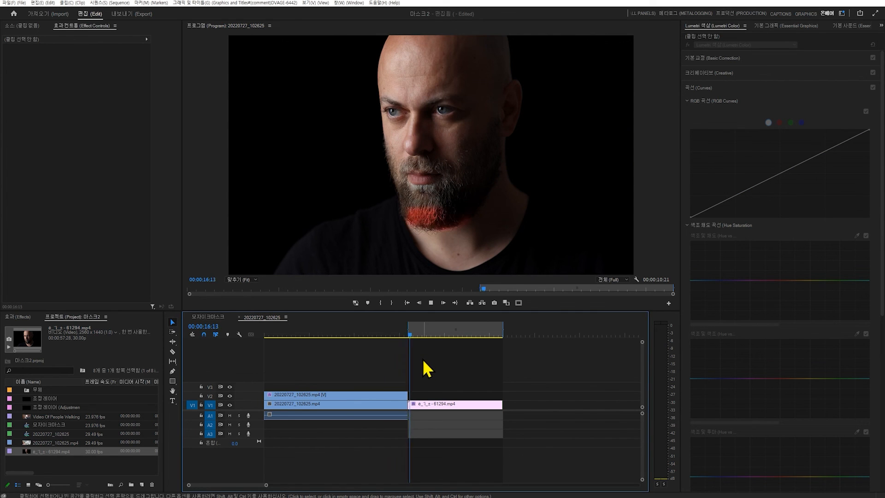